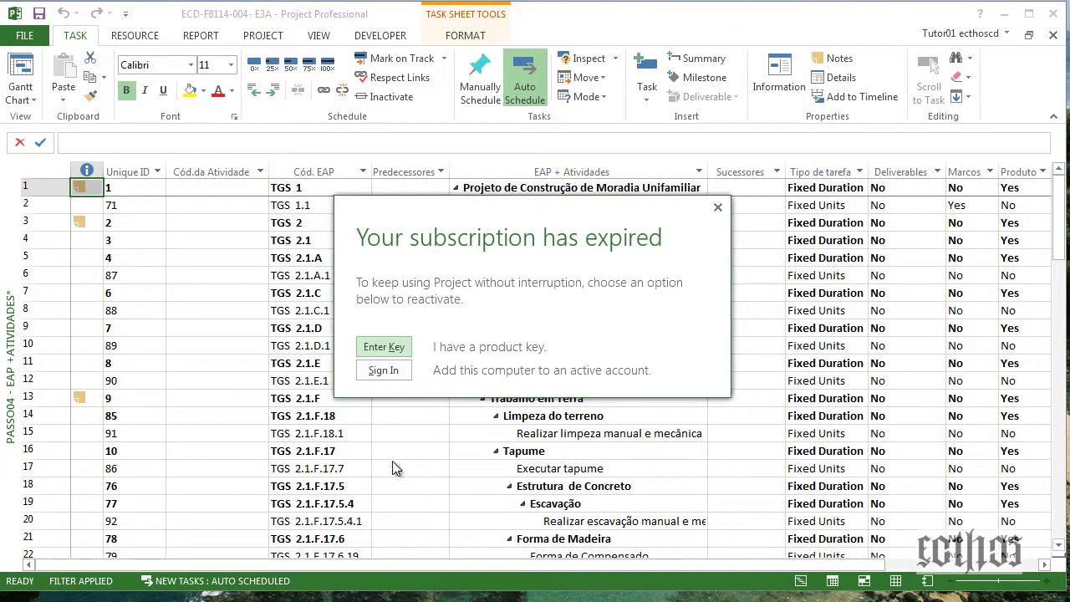
Dismiss the subscription notice and review the forum reply's passage on exporting Ribbons and renaming MS Project fields in the browser.
{"action": "left_click", "coordinate": [718, 208]}
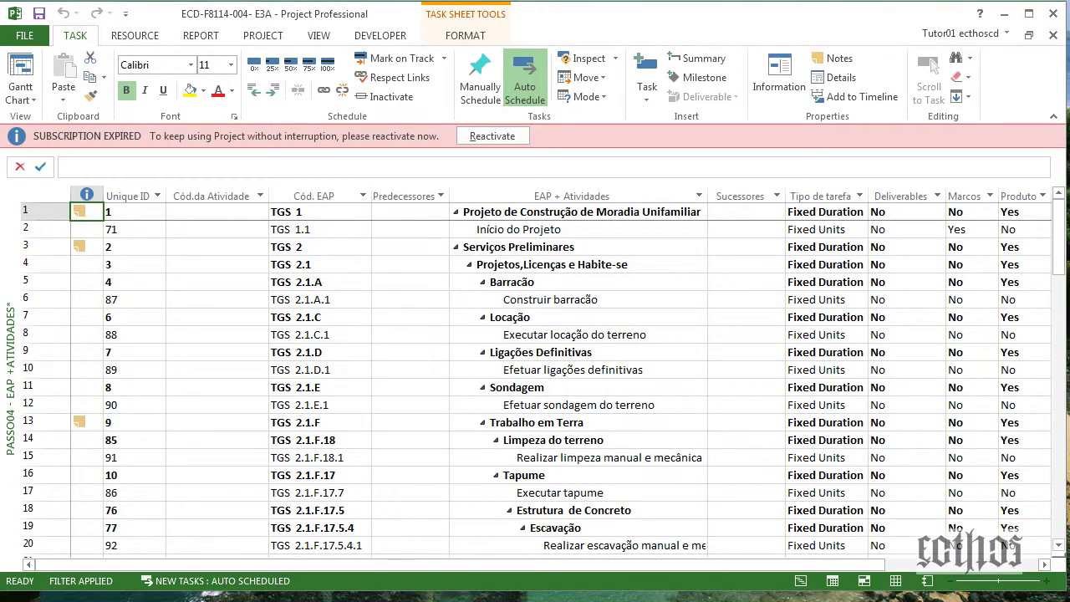
{"action": "key", "text": "alt+Tab"}
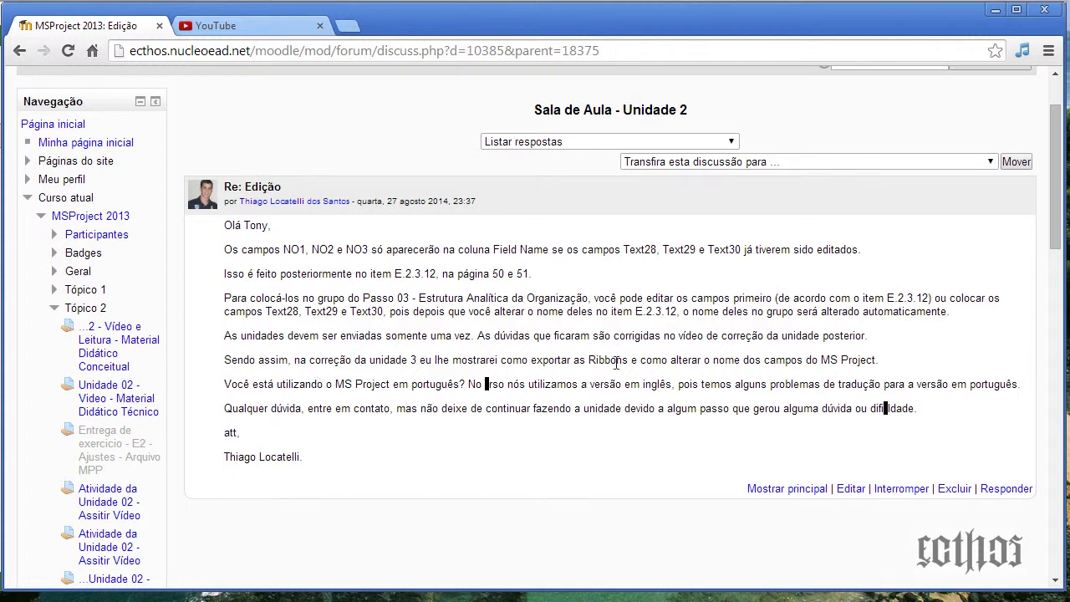
{"action": "left_click_drag", "start_coordinate": [588, 359], "coordinate": [883, 348]}
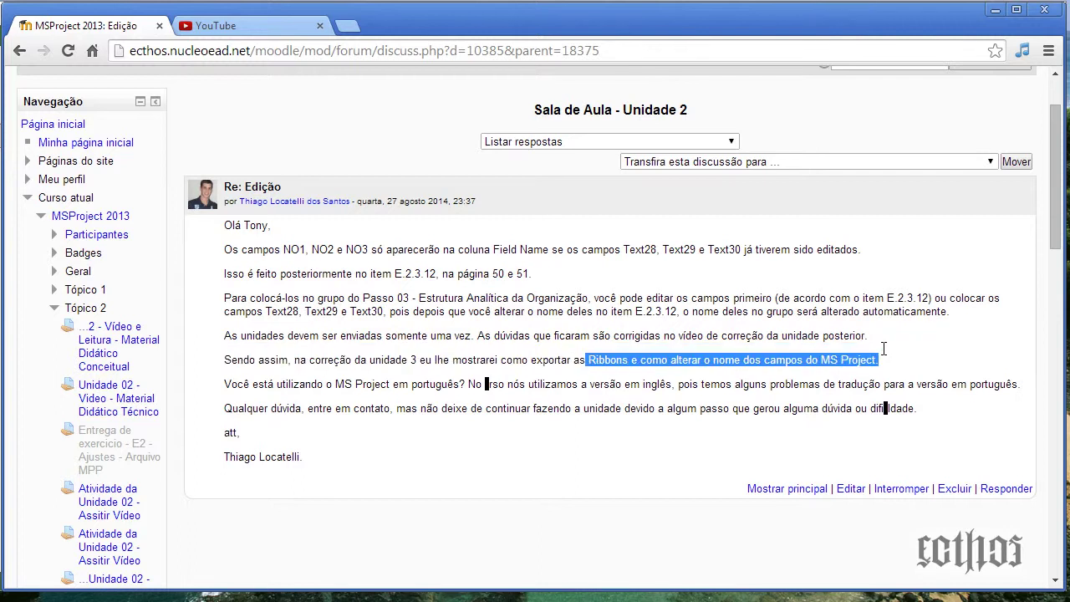
{"action": "left_click", "coordinate": [886, 311]}
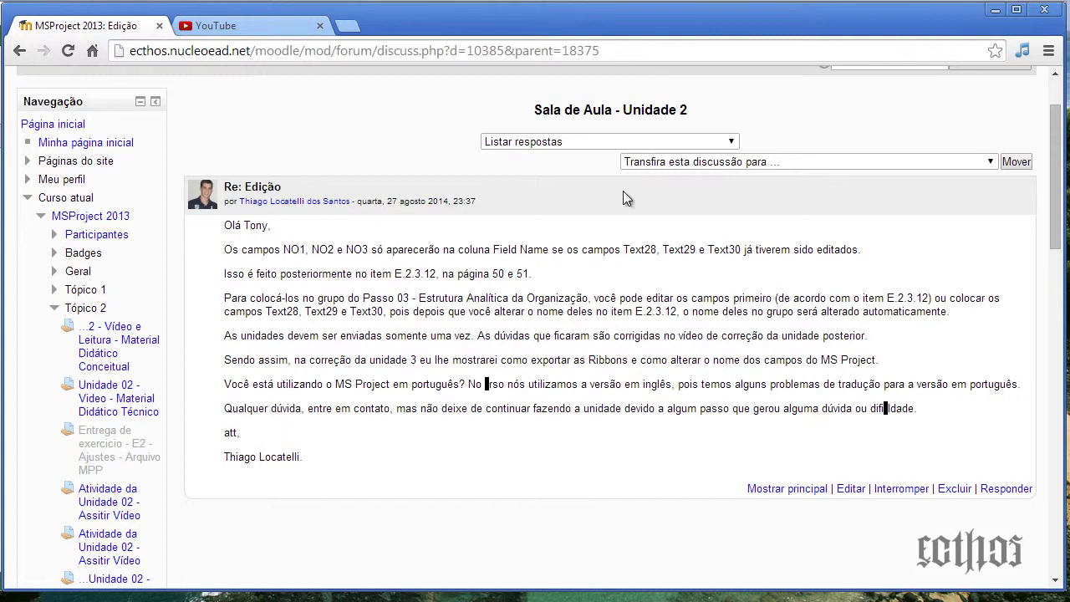
{"action": "key", "text": "alt+Tab"}
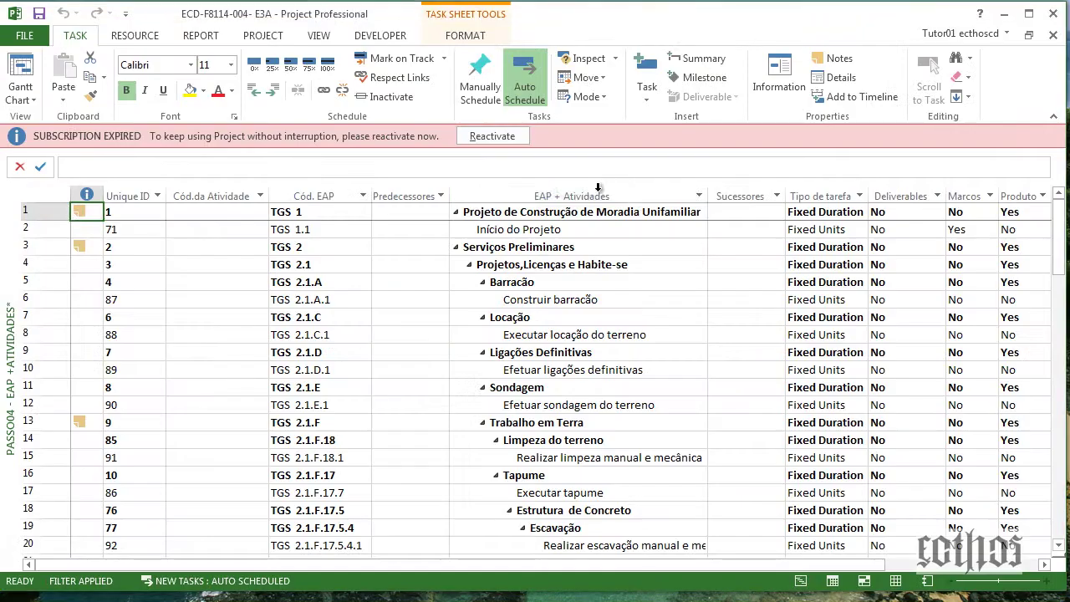
Add a custom ribbon tab after Task and name it Aba Teste.
{"action": "right_click", "coordinate": [82, 28]}
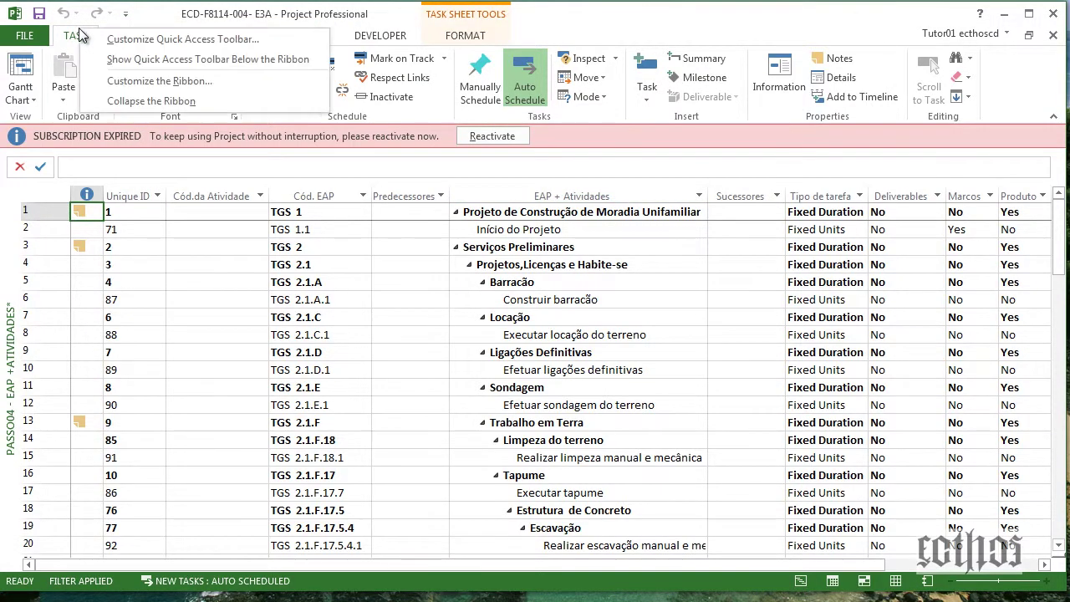
{"action": "left_click", "coordinate": [194, 88]}
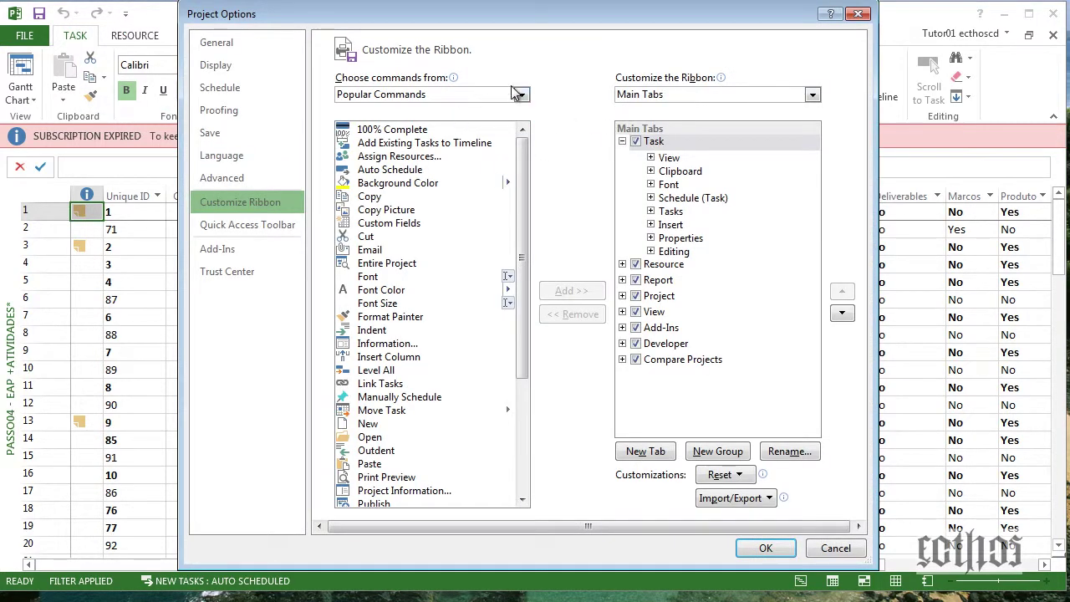
{"action": "left_click", "coordinate": [646, 451]}
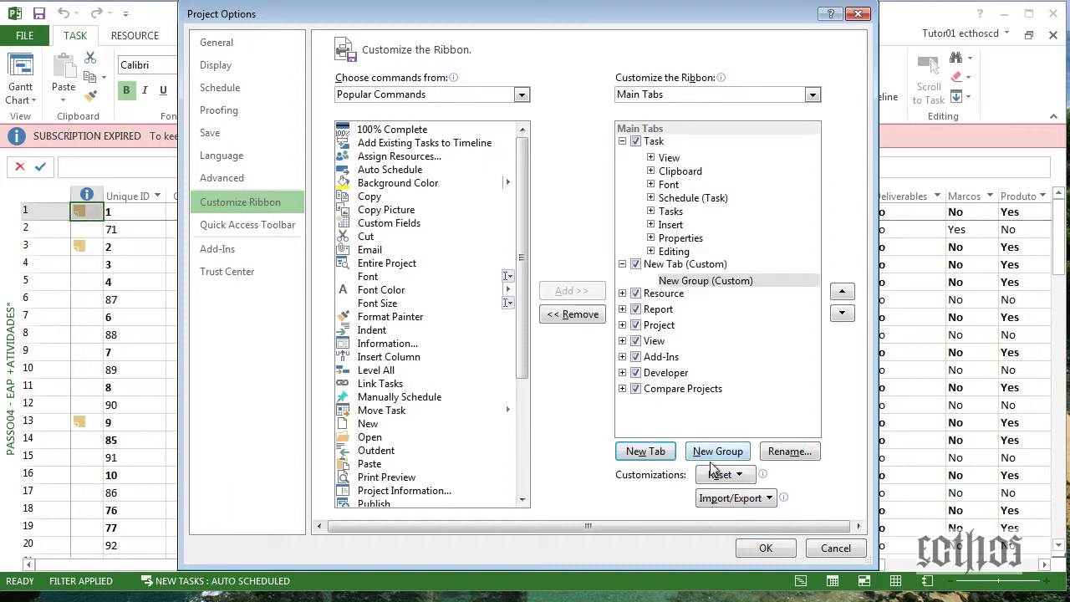
{"action": "left_click", "coordinate": [694, 263]}
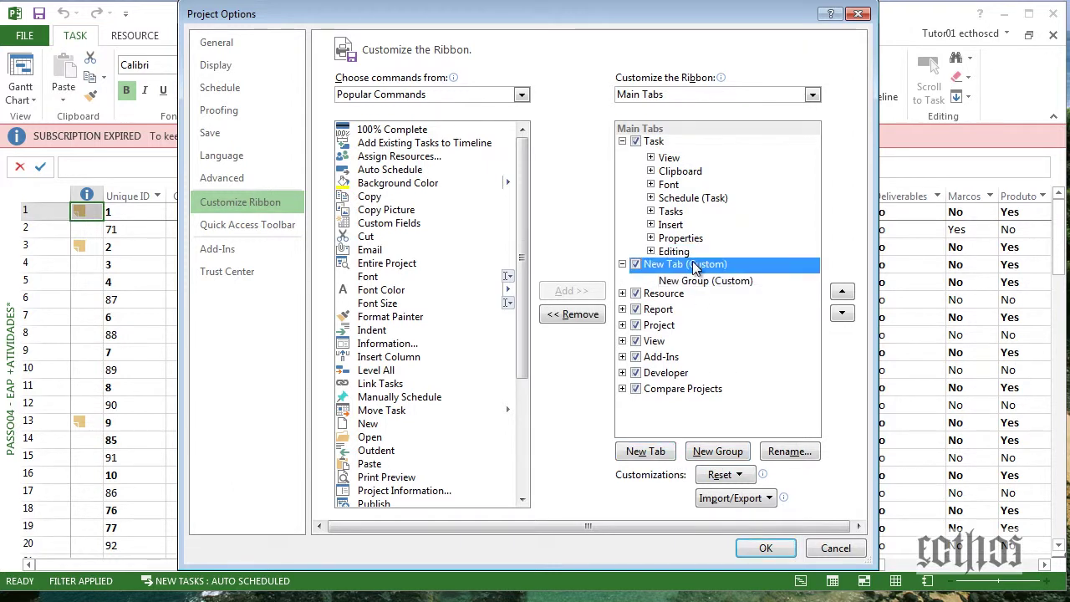
{"action": "left_click", "coordinate": [811, 452]}
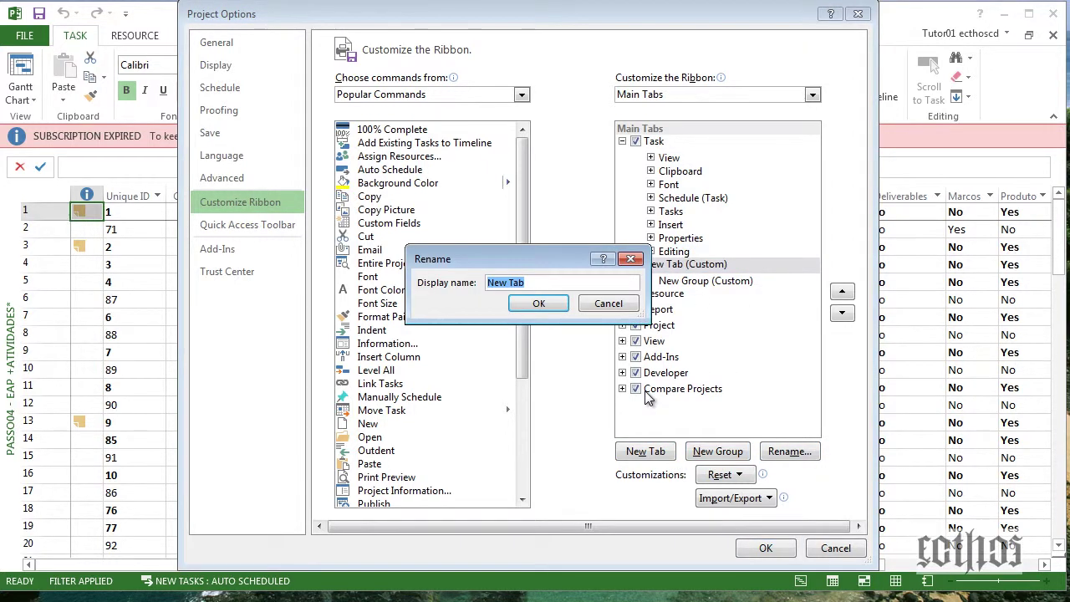
{"action": "type", "text": "Aba Teste"}
{"action": "key", "text": "Return"}
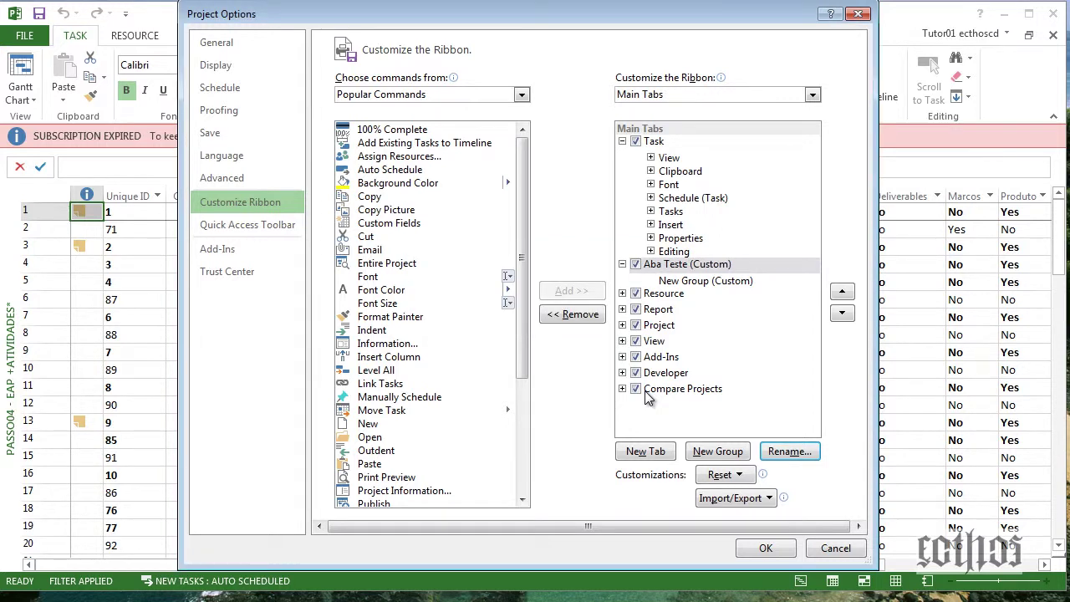
Rename the new group inside the Aba Teste ribbon tab as Grupo 01.
{"action": "left_click", "coordinate": [727, 281]}
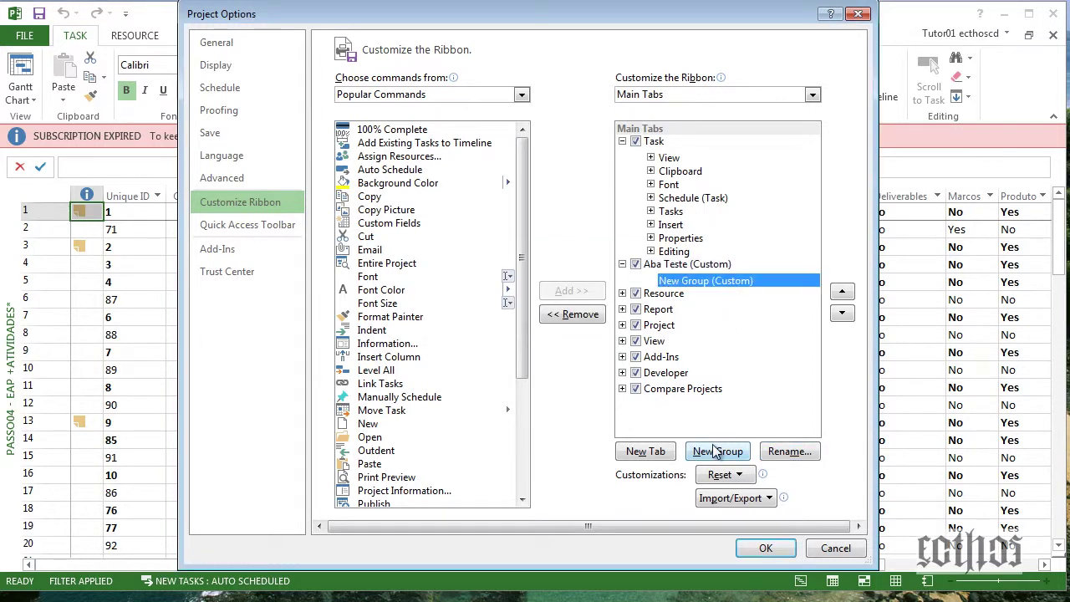
{"action": "left_click", "coordinate": [765, 452]}
{"action": "type", "text": "Gr"}
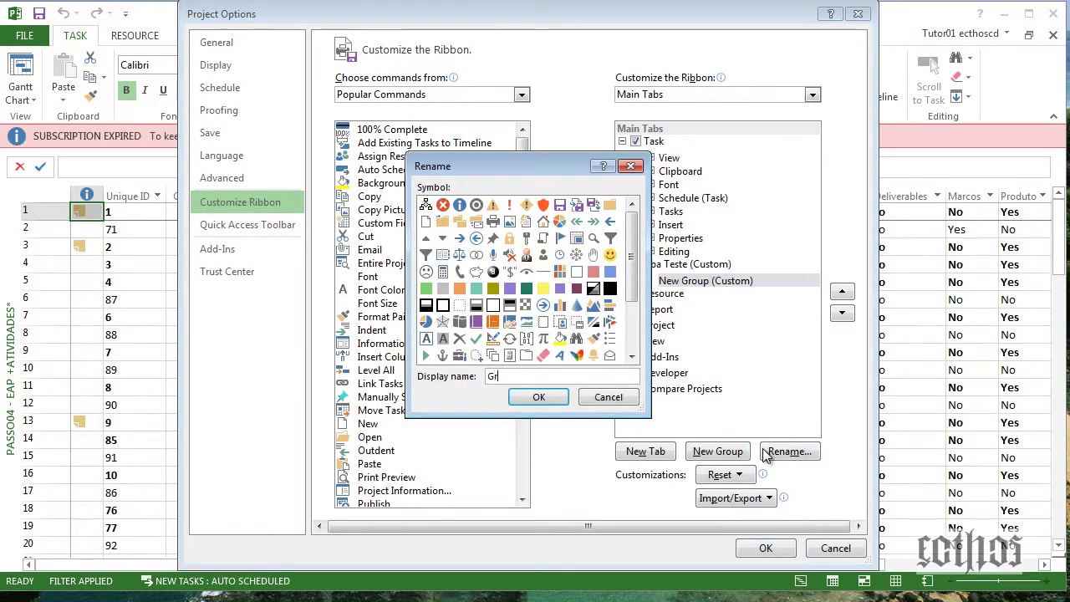
{"action": "type", "text": "upo 01"}
{"action": "key", "text": "Return"}
Move Aba Teste ahead of Task in the ribbon order, apply the customization, and display the new tab.
{"action": "left_click_drag", "start_coordinate": [691, 264], "coordinate": [686, 142]}
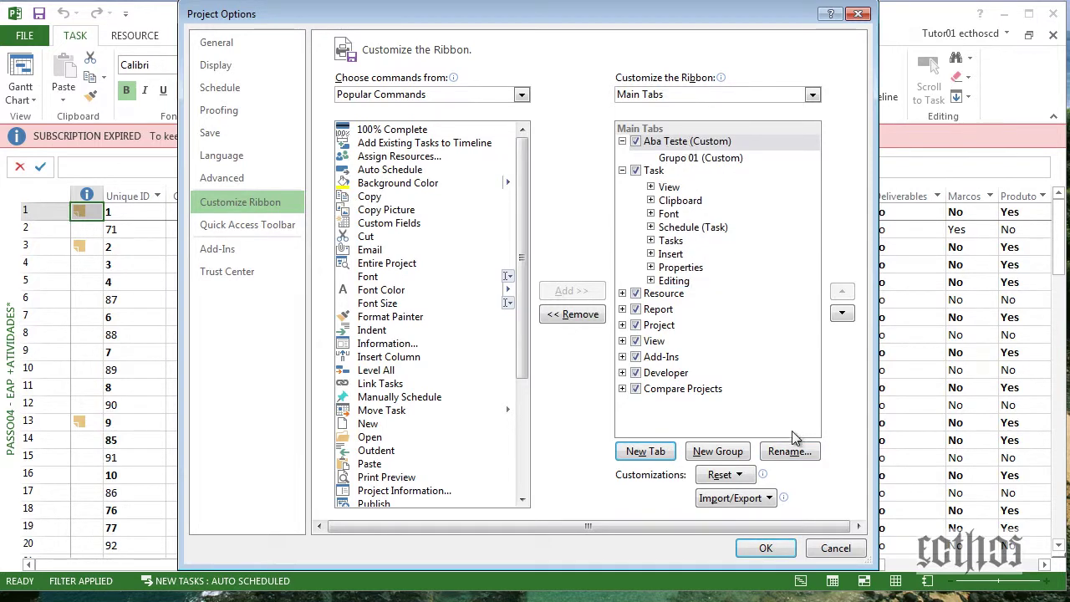
{"action": "left_click", "coordinate": [764, 549]}
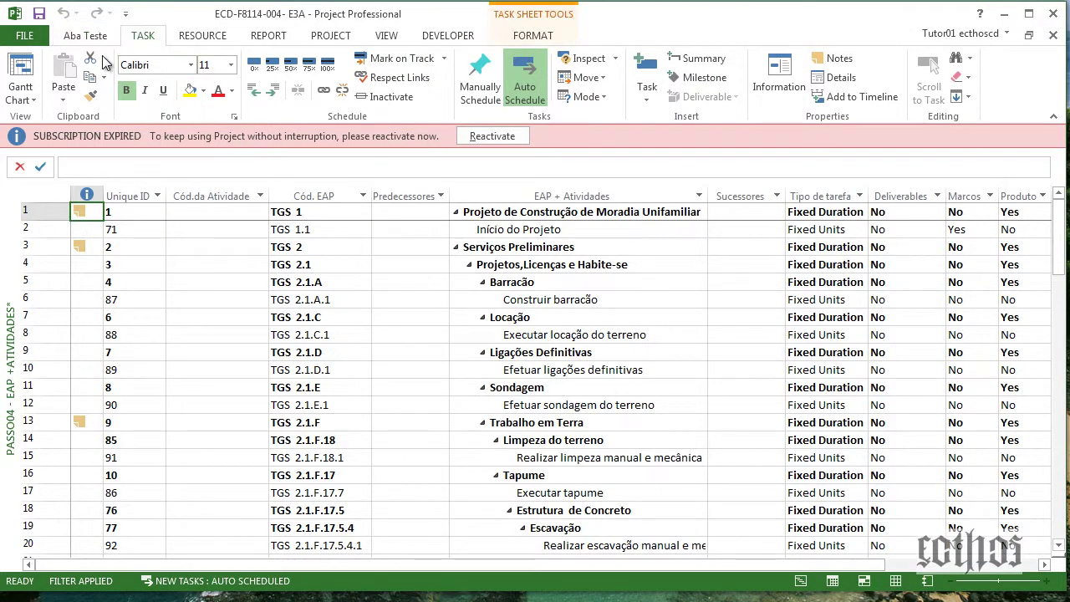
{"action": "left_click", "coordinate": [87, 35]}
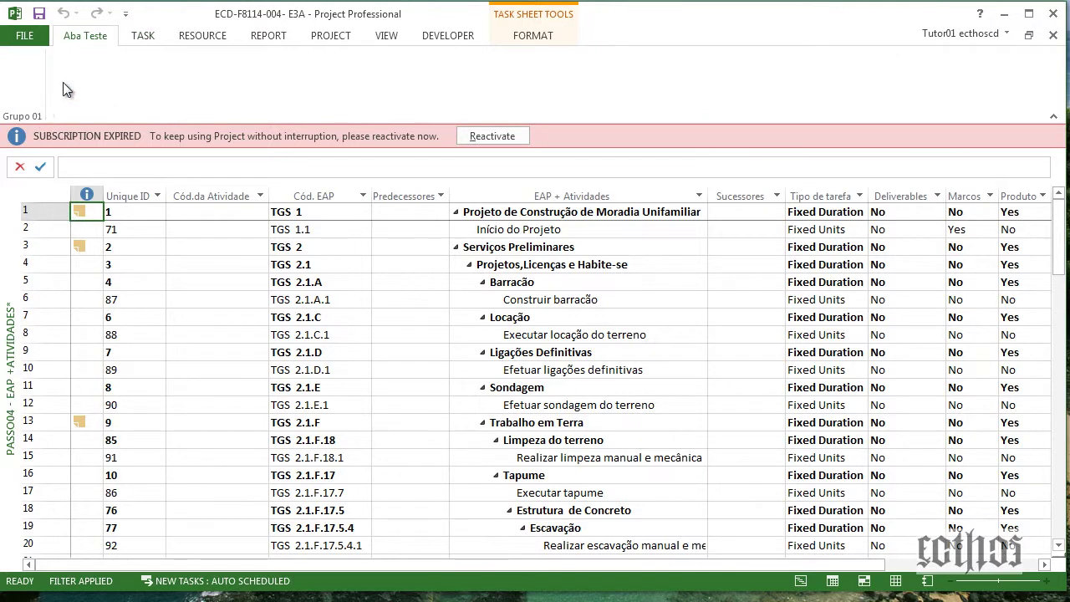
Try to export all ribbon customizations to the desktop (Área de Trabalho) as Project Customizations.
{"action": "right_click", "coordinate": [105, 35]}
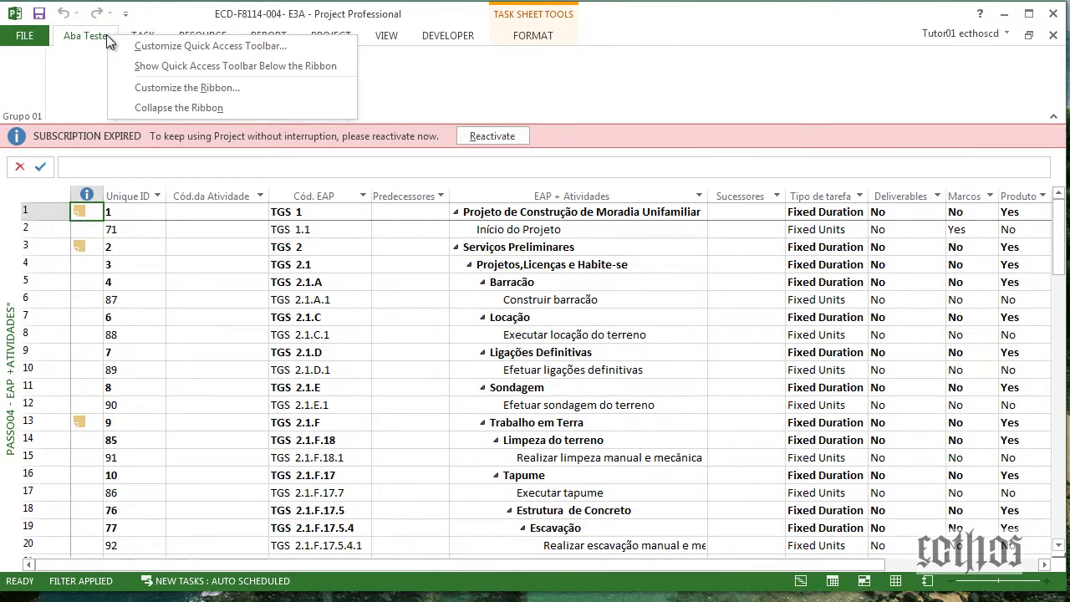
{"action": "left_click", "coordinate": [153, 94]}
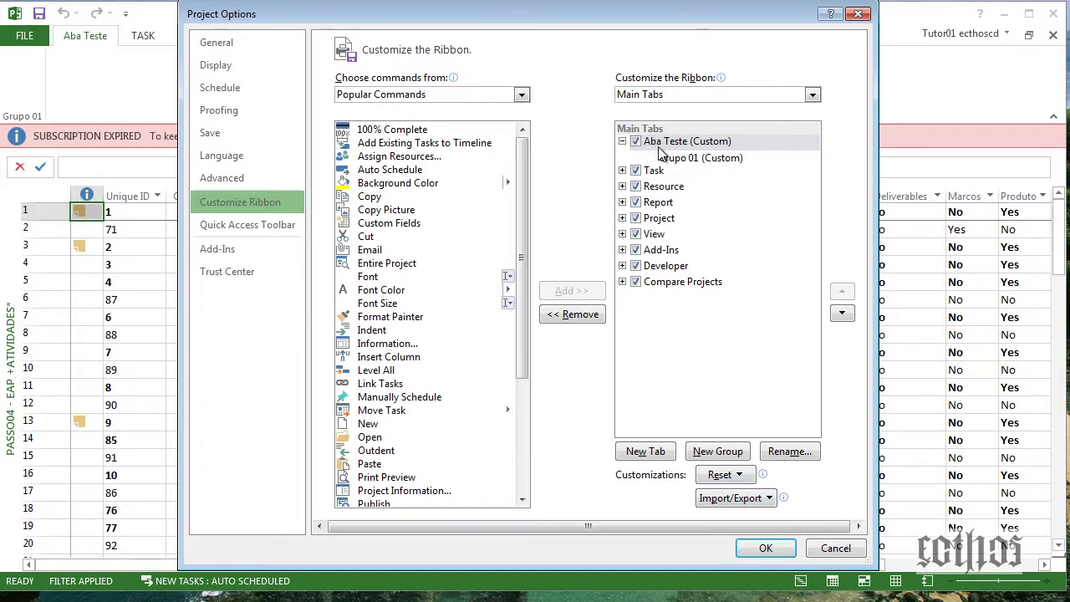
{"action": "left_click", "coordinate": [755, 500]}
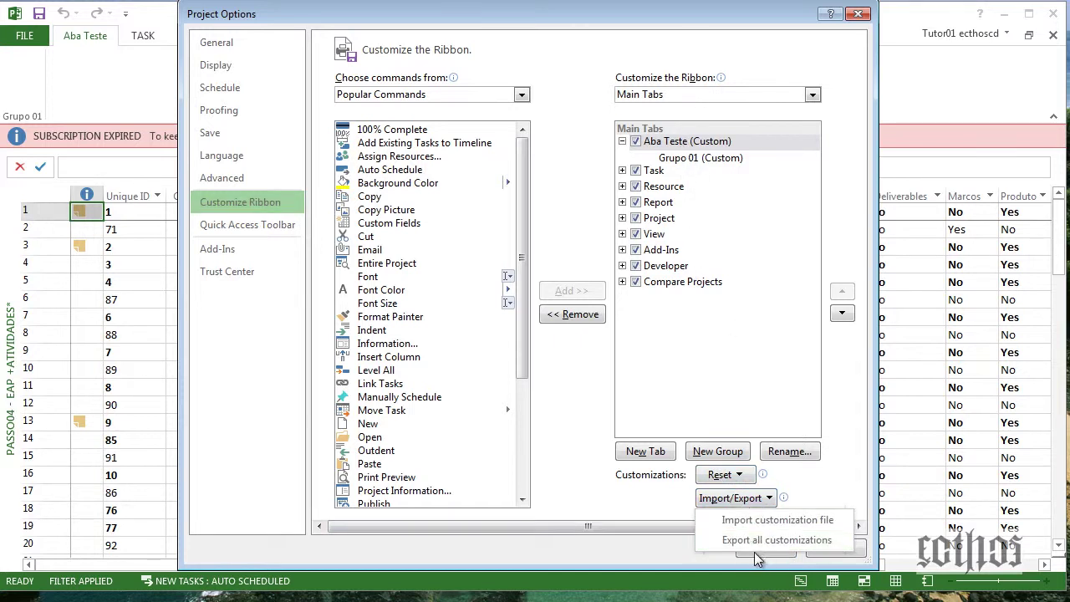
{"action": "left_click", "coordinate": [745, 541]}
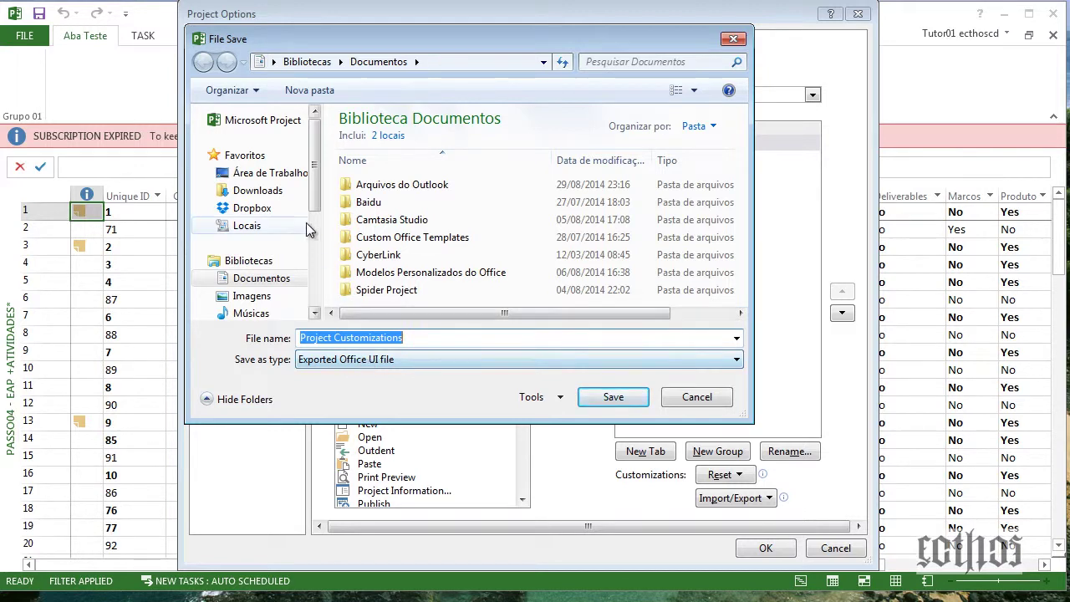
{"action": "left_click", "coordinate": [289, 179]}
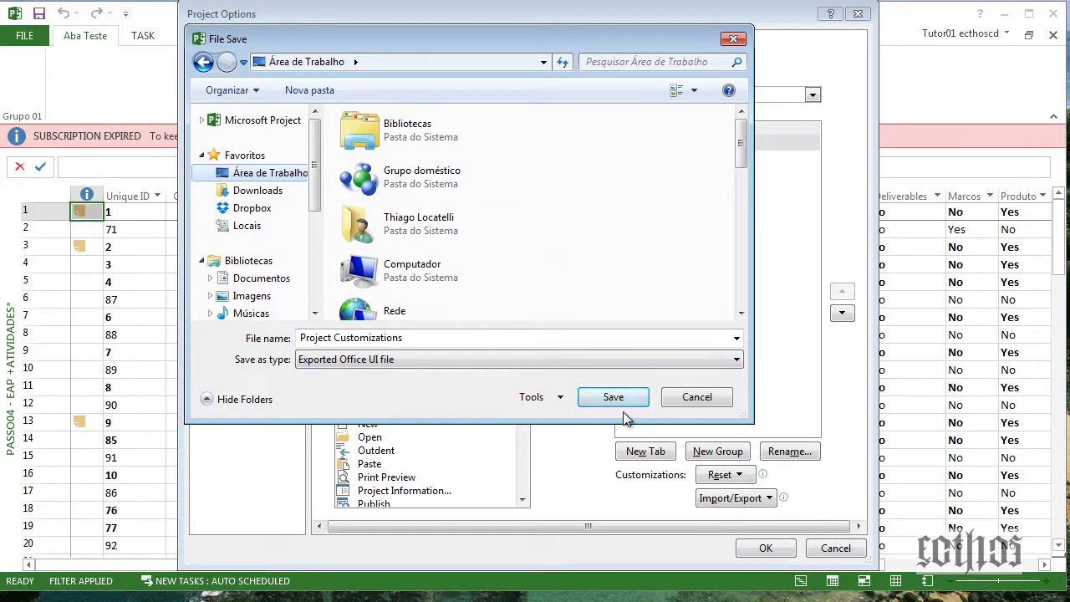
{"action": "left_click", "coordinate": [694, 397]}
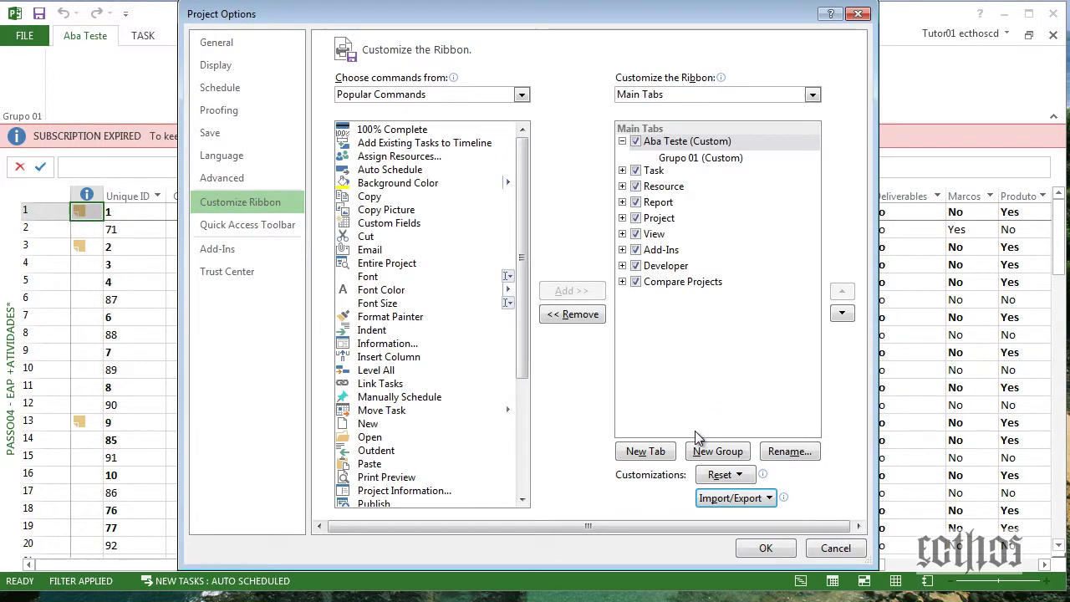
{"action": "left_click", "coordinate": [752, 499]}
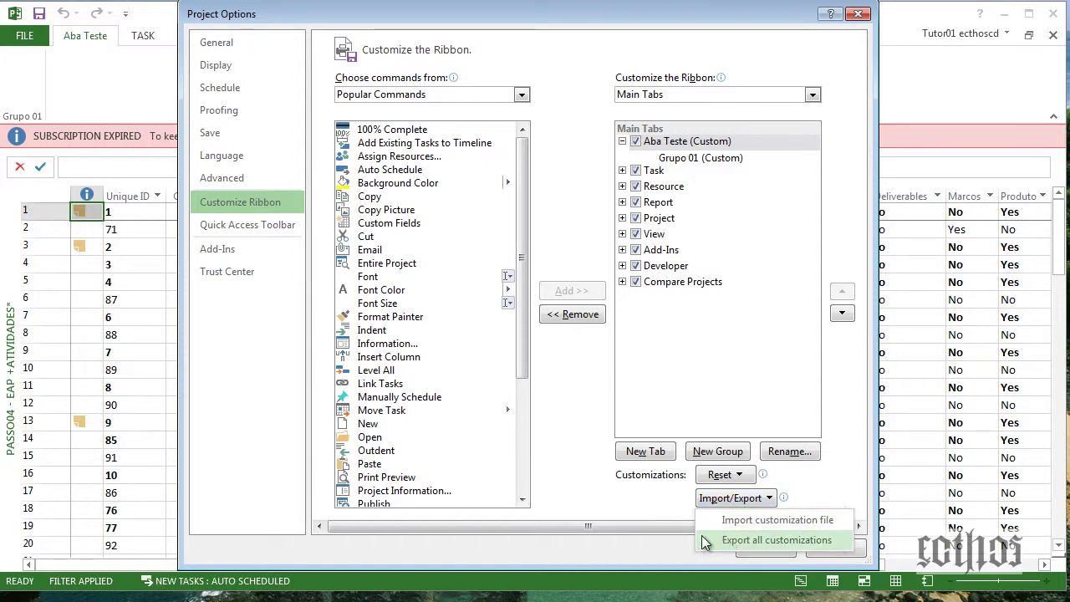
{"action": "left_click", "coordinate": [805, 548]}
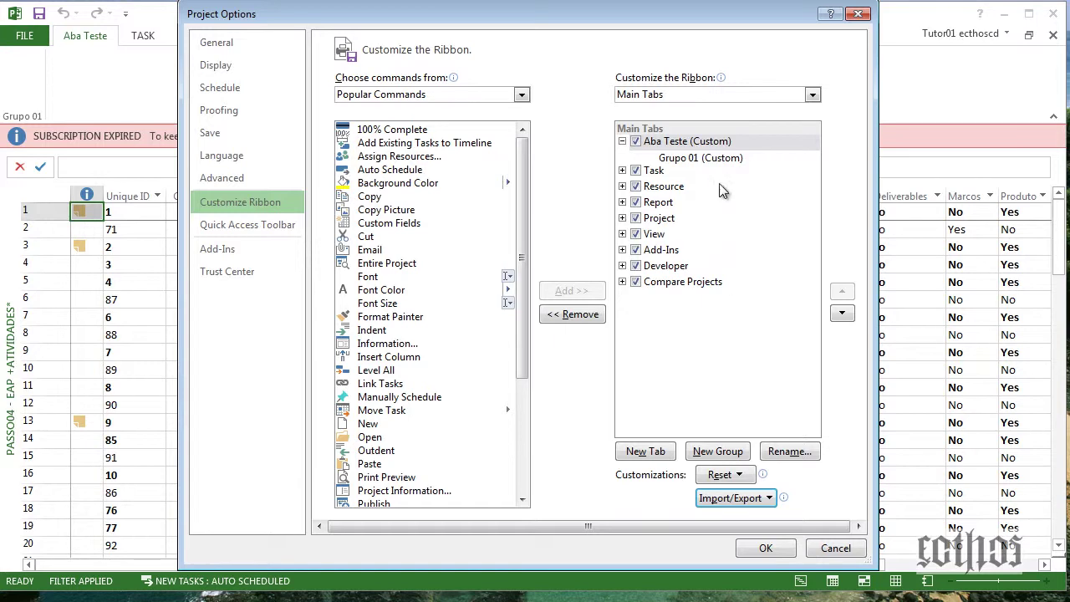
Remove the custom Aba Teste tab from the ribbon and apply the change.
{"action": "right_click", "coordinate": [728, 140]}
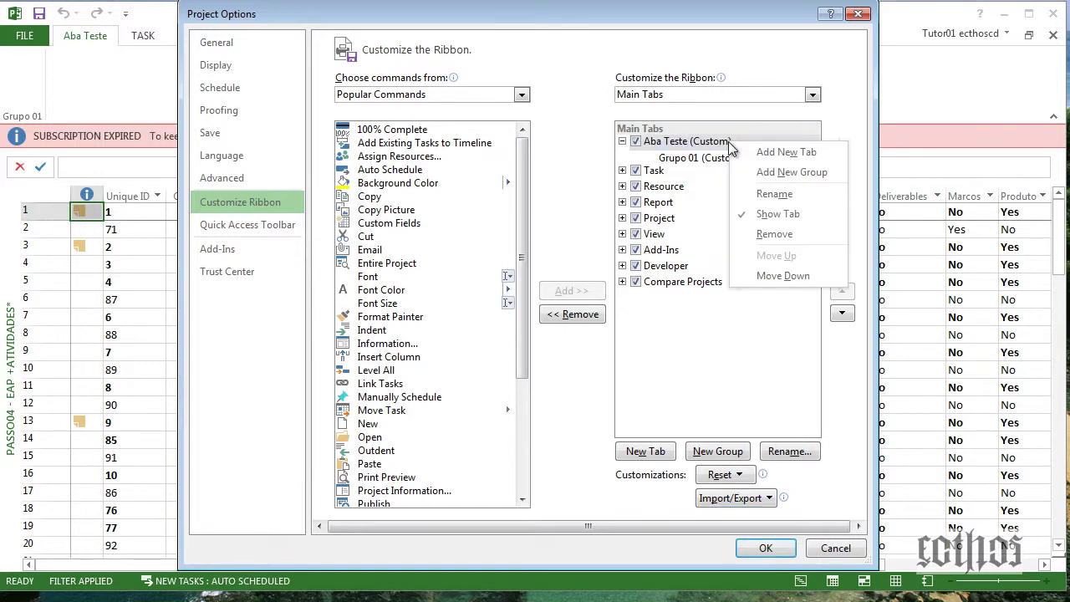
{"action": "left_click", "coordinate": [774, 235]}
{"action": "left_click", "coordinate": [765, 549]}
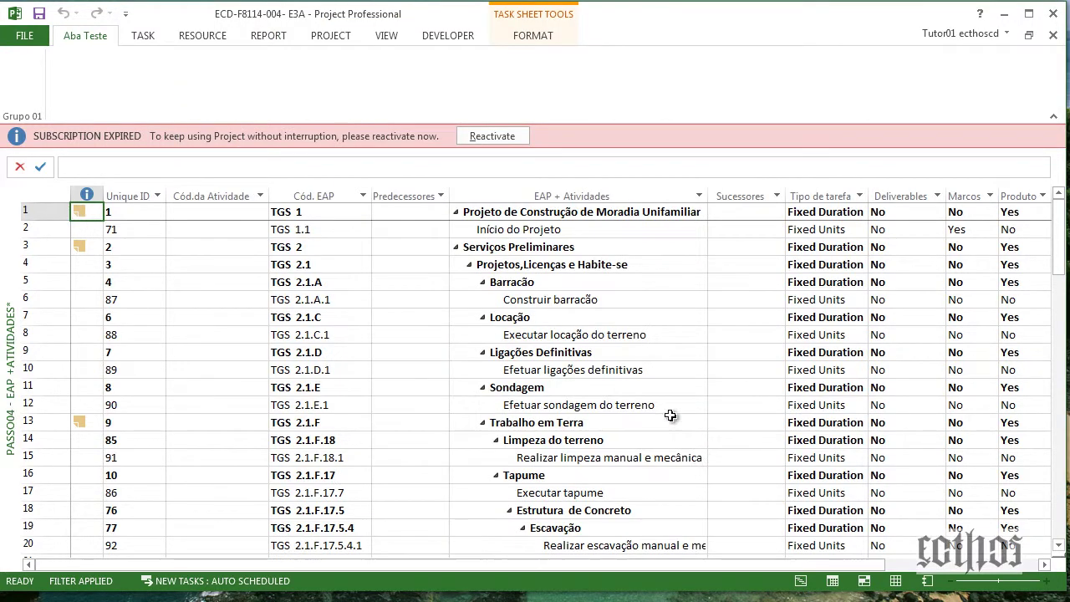
{"action": "left_click", "coordinate": [389, 264]}
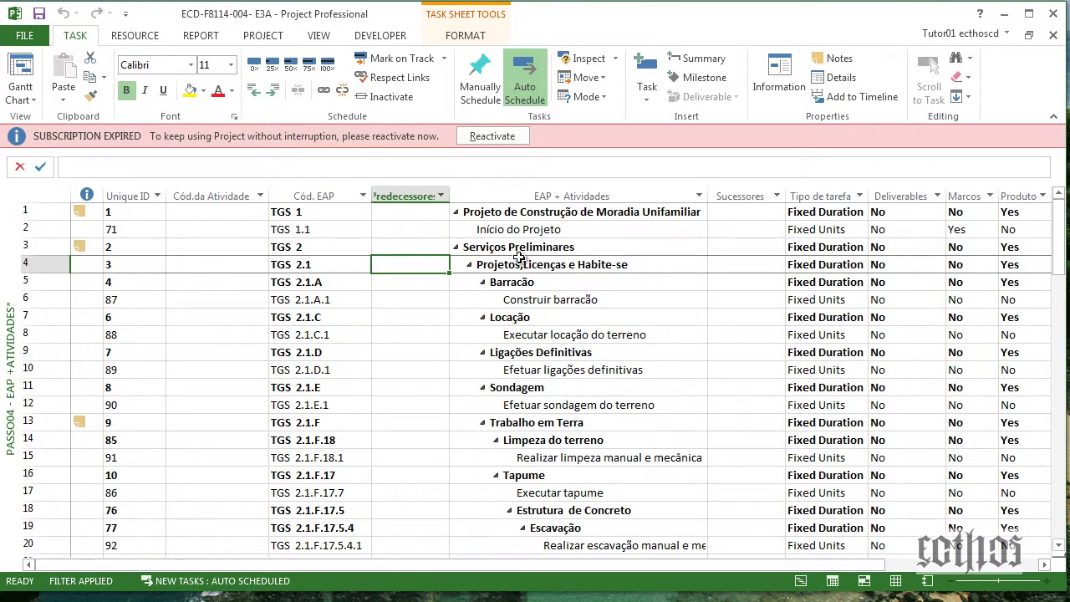
Switch to the Passo01 - EAP view and open the custom field settings for the NO2 column.
{"action": "right_click", "coordinate": [14, 245]}
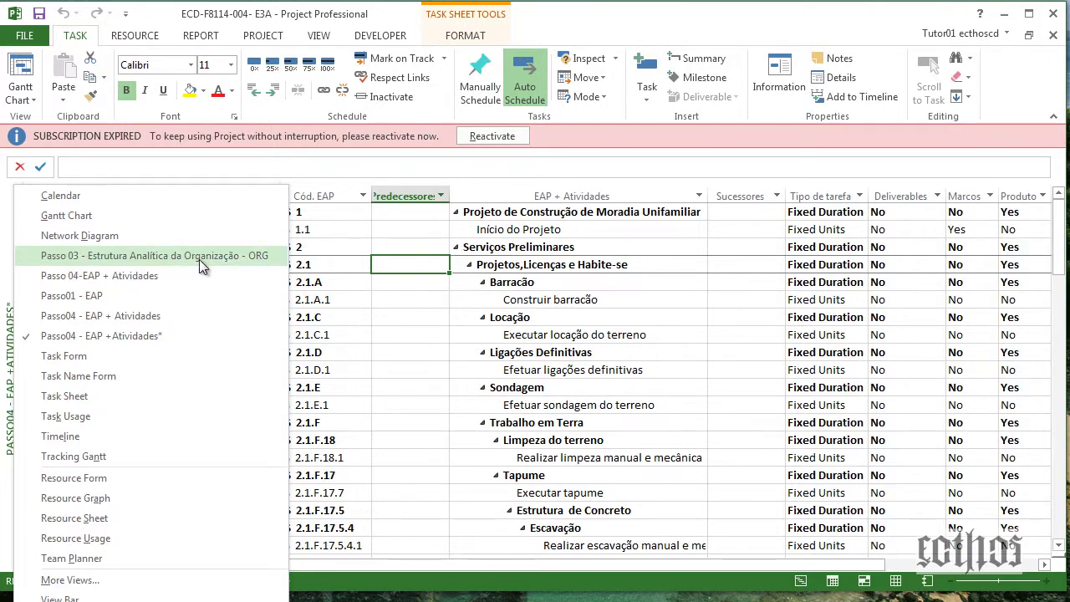
{"action": "left_click", "coordinate": [179, 293]}
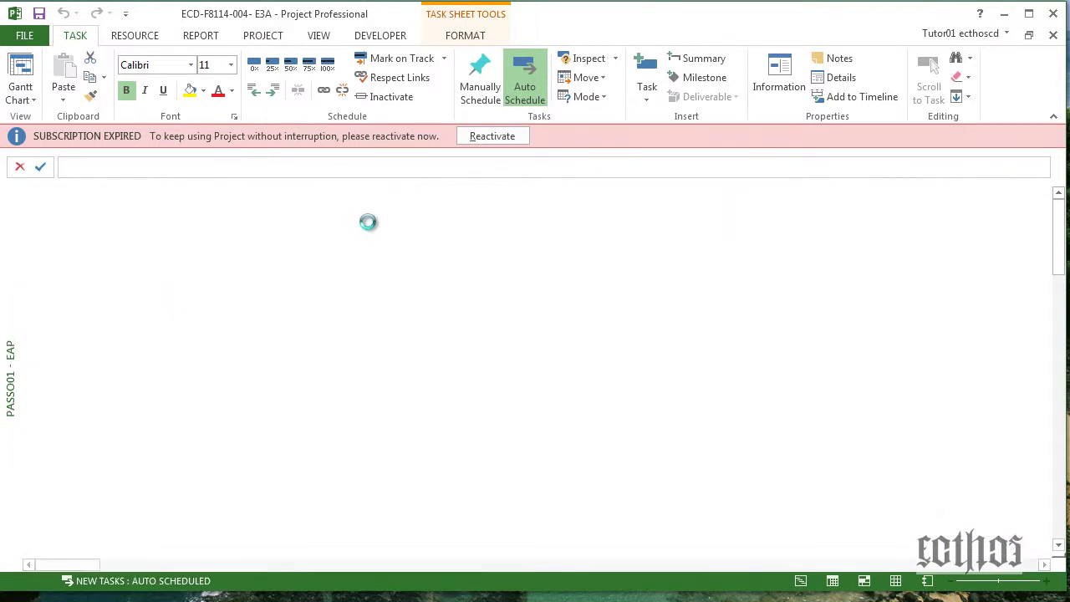
{"action": "left_click", "coordinate": [633, 195]}
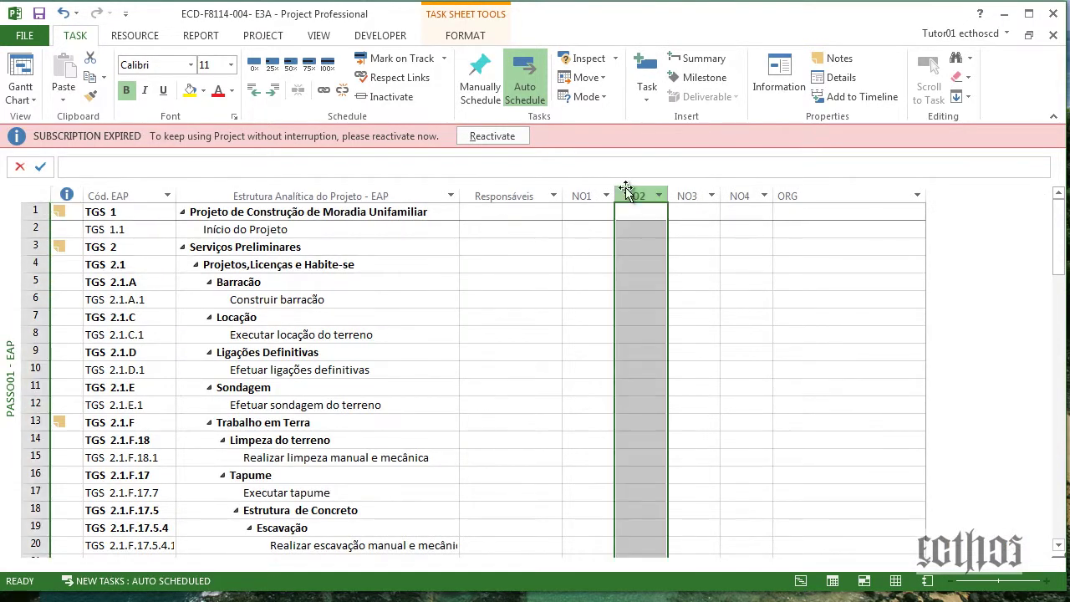
{"action": "right_click", "coordinate": [633, 197]}
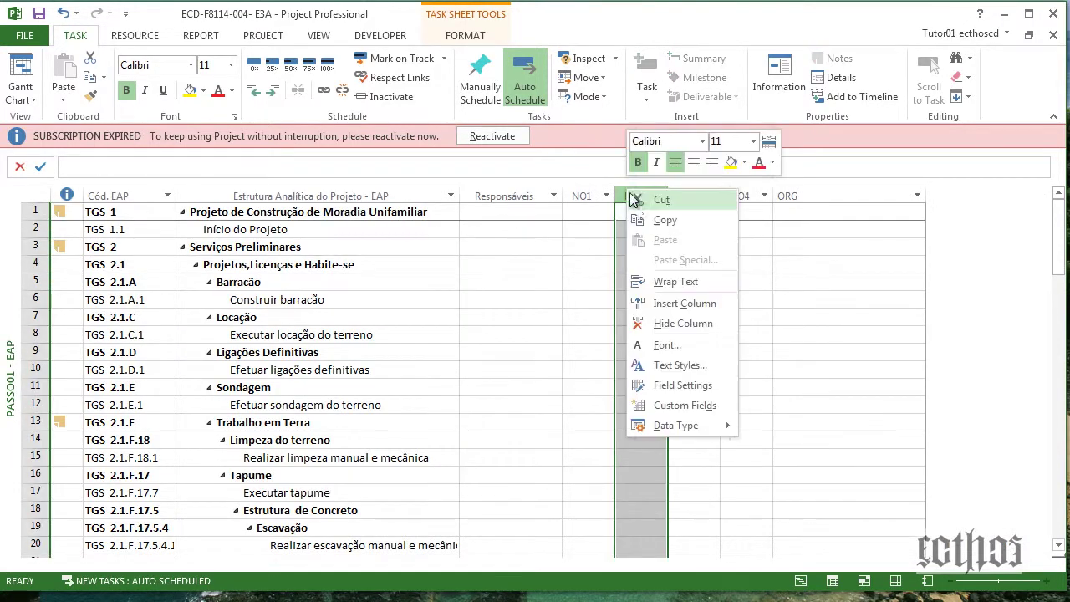
{"action": "left_click", "coordinate": [675, 408]}
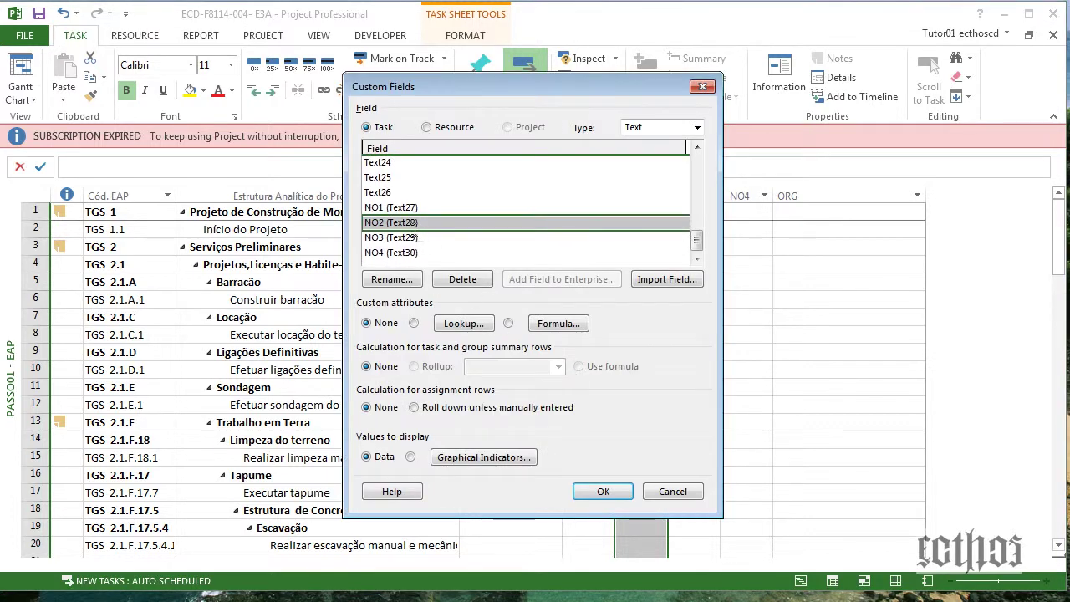
Review the rename option for NO2 and the custom field settings of NO3, NO4 and NO1, leaving them unchanged.
{"action": "left_click", "coordinate": [408, 279]}
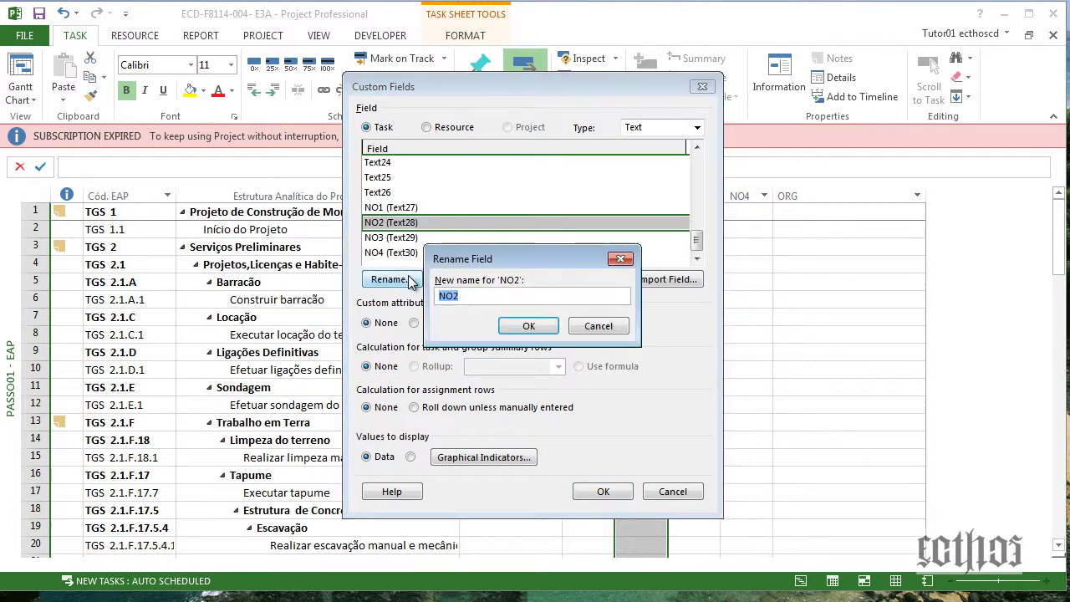
{"action": "left_click", "coordinate": [531, 327]}
{"action": "left_click", "coordinate": [386, 239]}
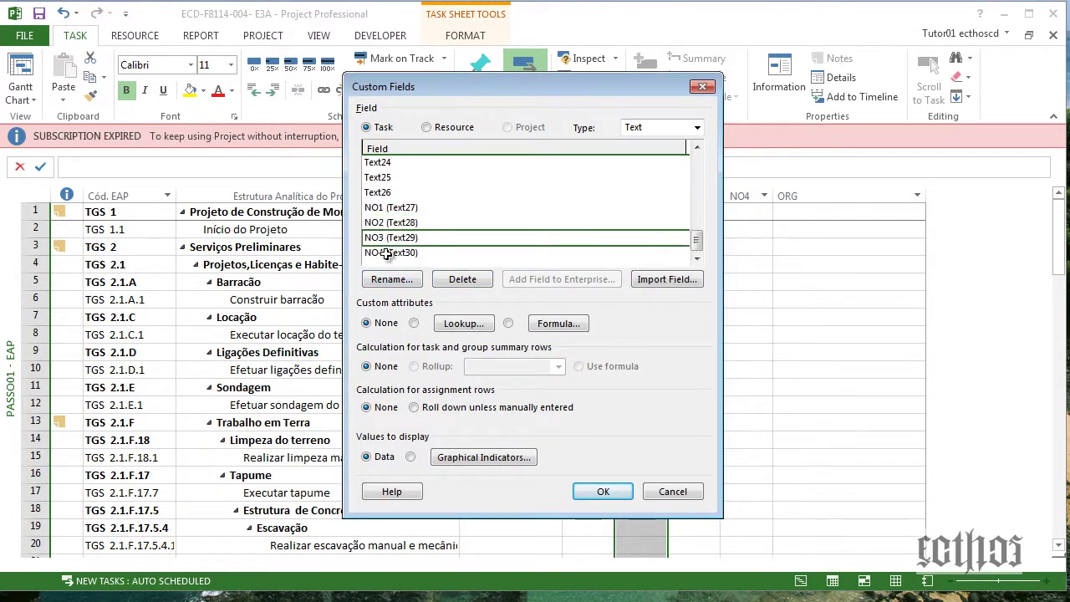
{"action": "left_click", "coordinate": [386, 254]}
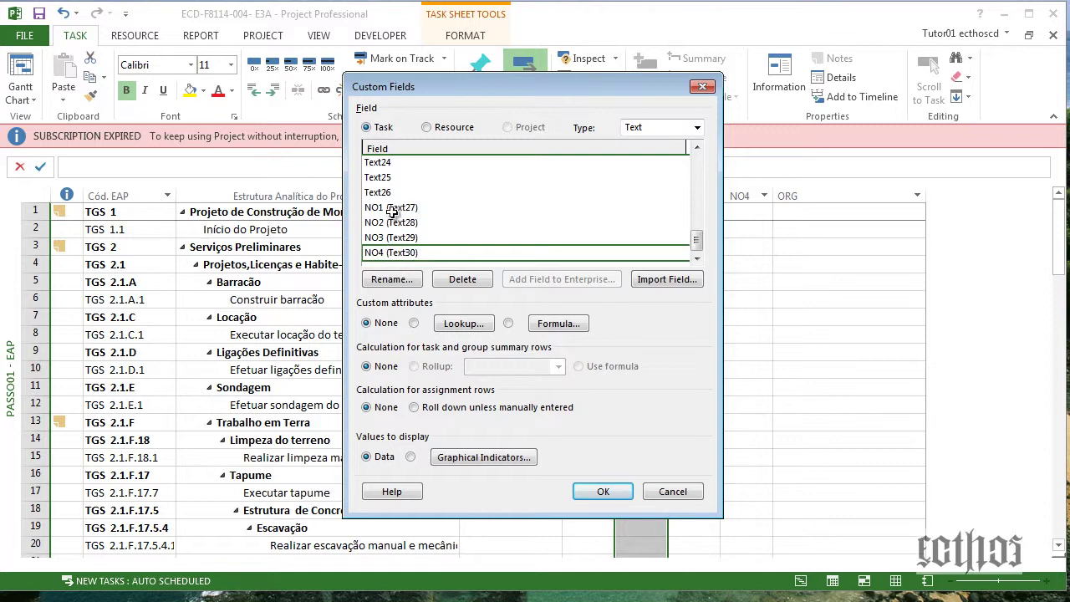
{"action": "left_click", "coordinate": [392, 208]}
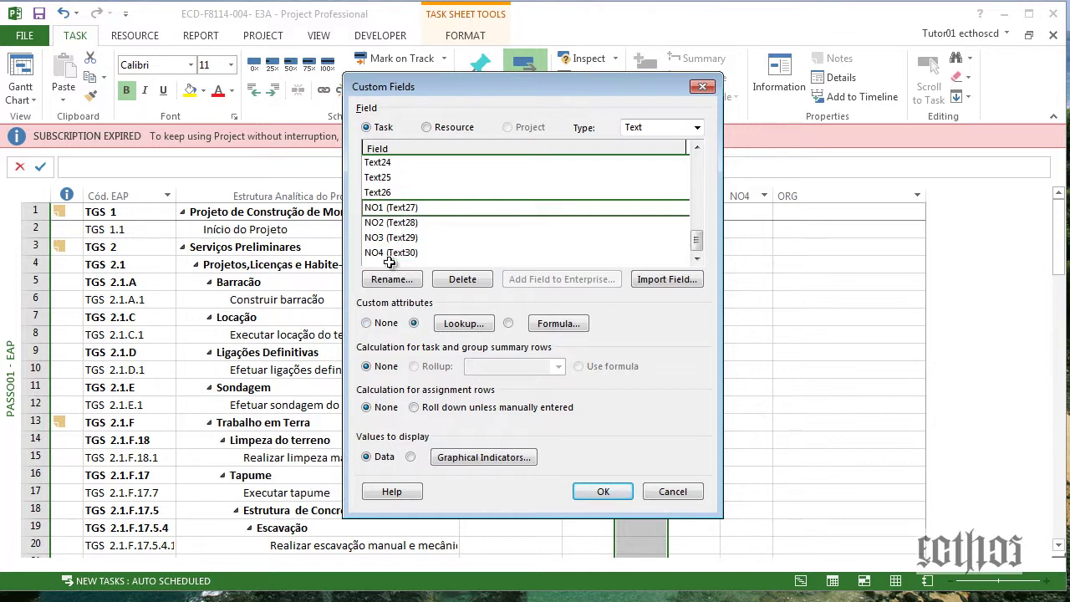
{"action": "left_click", "coordinate": [665, 493]}
Look over the NO3, NO4 and ORG columns and the values offered in the ORG cell of the Barracão task.
{"action": "left_click", "coordinate": [683, 244]}
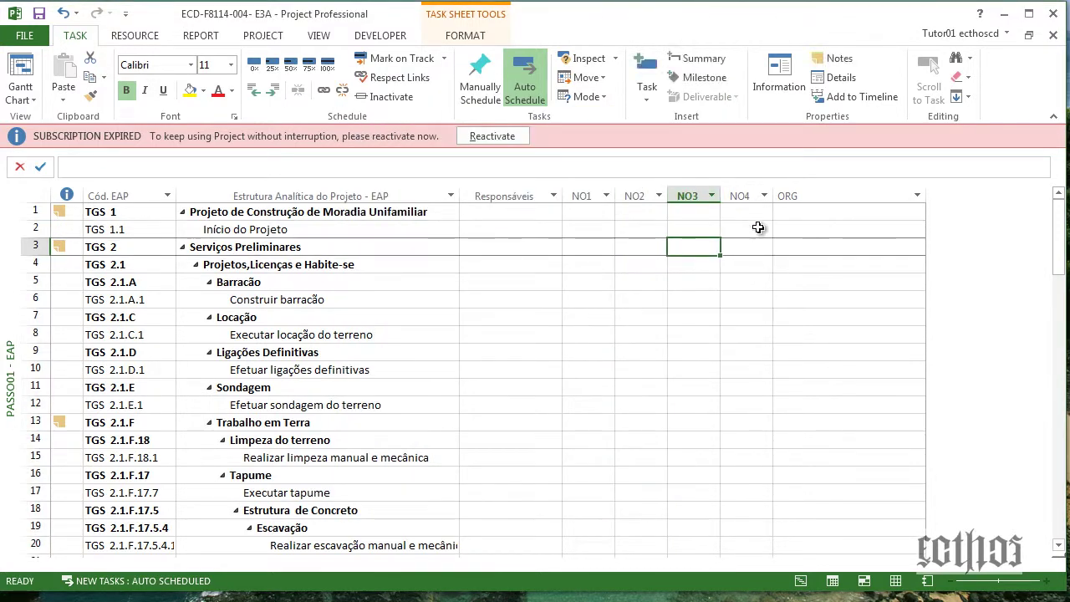
{"action": "left_click_drag", "start_coordinate": [757, 227], "coordinate": [777, 358]}
{"action": "left_click", "coordinate": [743, 313]}
{"action": "left_click", "coordinate": [776, 282]}
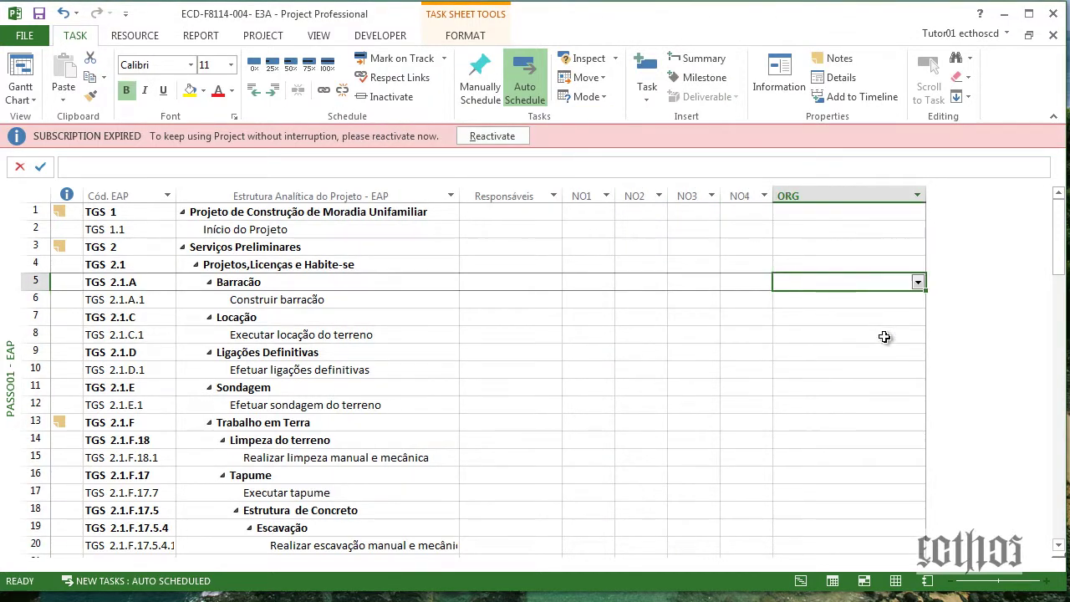
{"action": "left_click", "coordinate": [918, 286]}
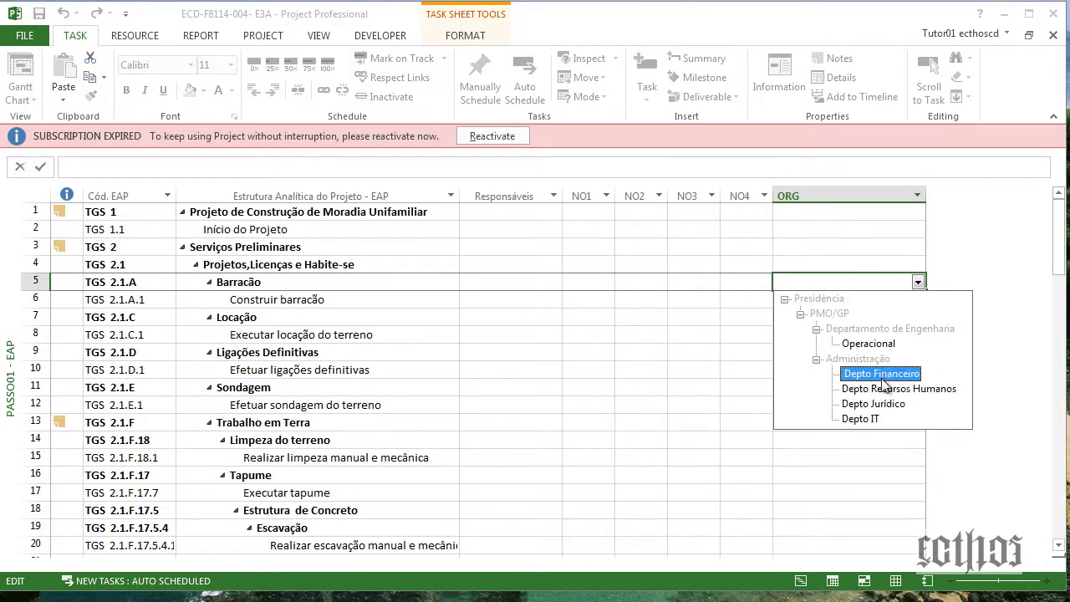
{"action": "key", "text": "Escape"}
Examine the ORG outline code's rename option and the values in its lookup table.
{"action": "left_click", "coordinate": [864, 194]}
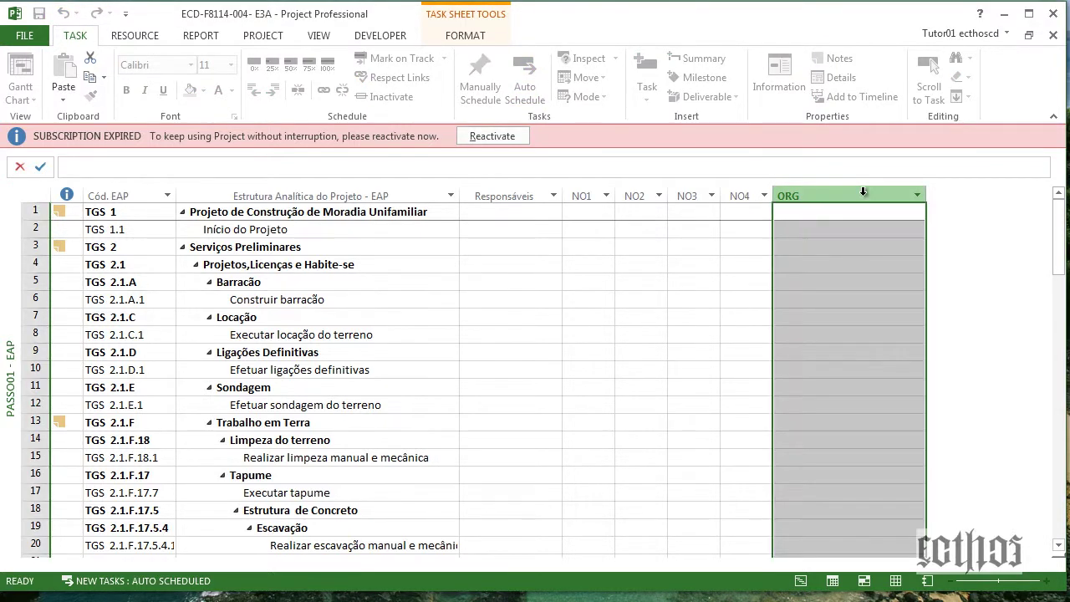
{"action": "right_click", "coordinate": [864, 194]}
{"action": "left_click", "coordinate": [885, 412]}
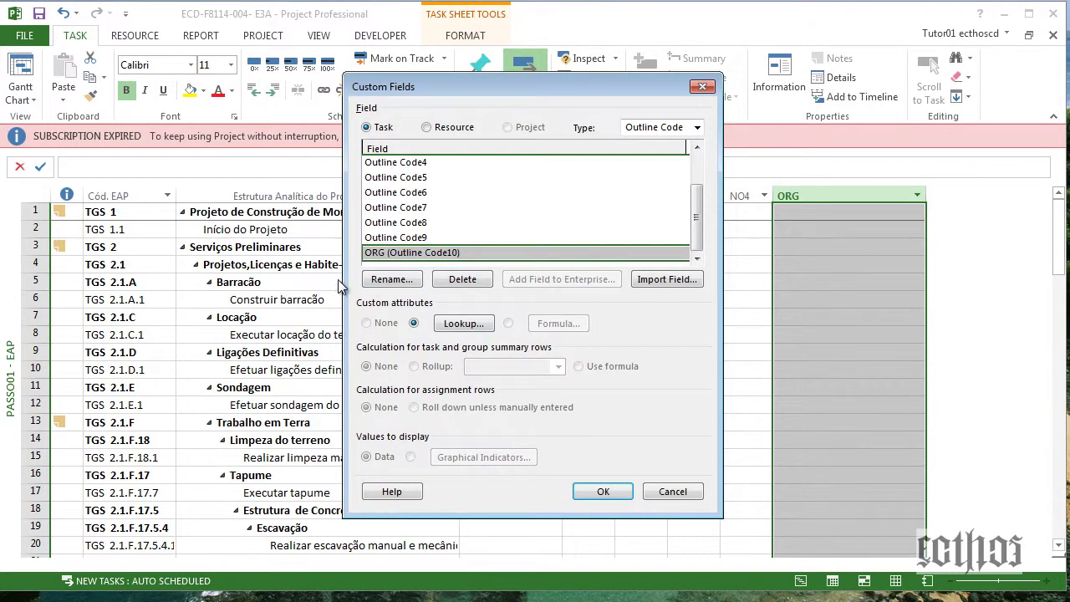
{"action": "left_click", "coordinate": [421, 279]}
{"action": "left_click", "coordinate": [552, 324]}
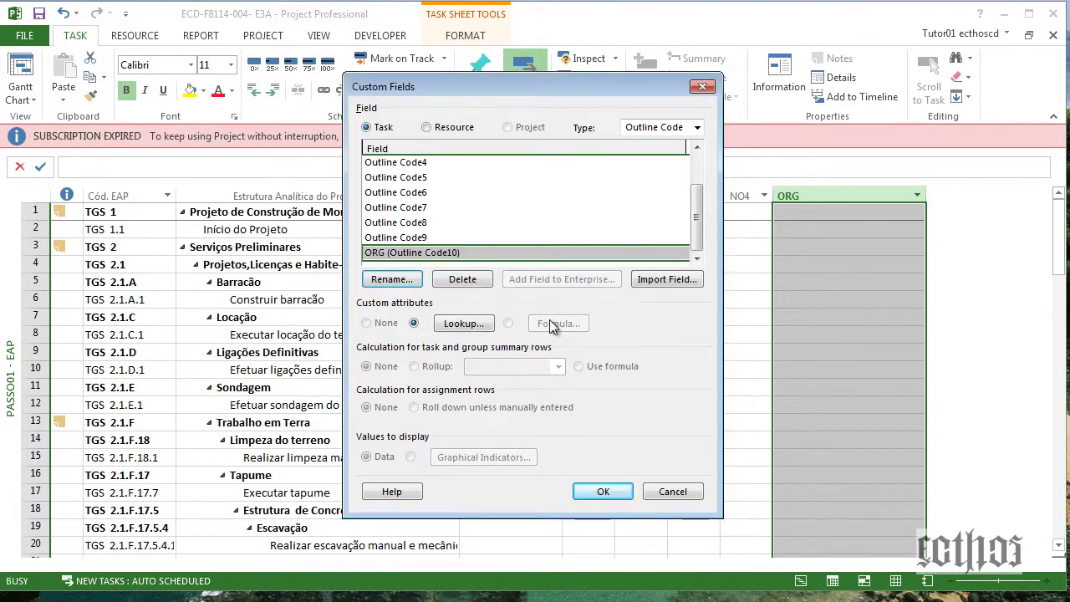
{"action": "left_click", "coordinate": [462, 324]}
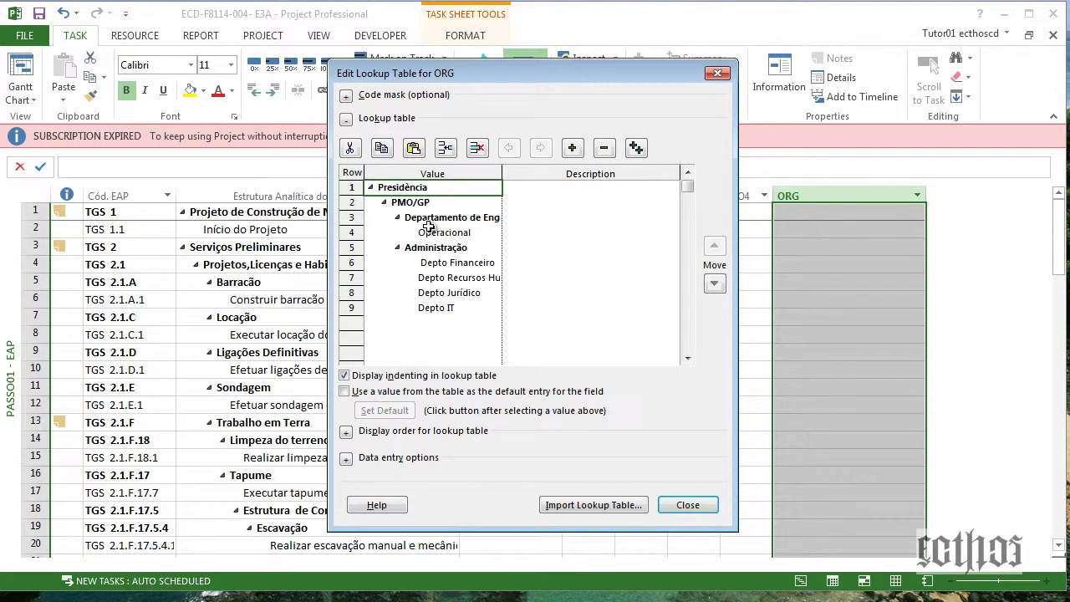
{"action": "left_click", "coordinate": [688, 505]}
{"action": "left_click", "coordinate": [602, 490]}
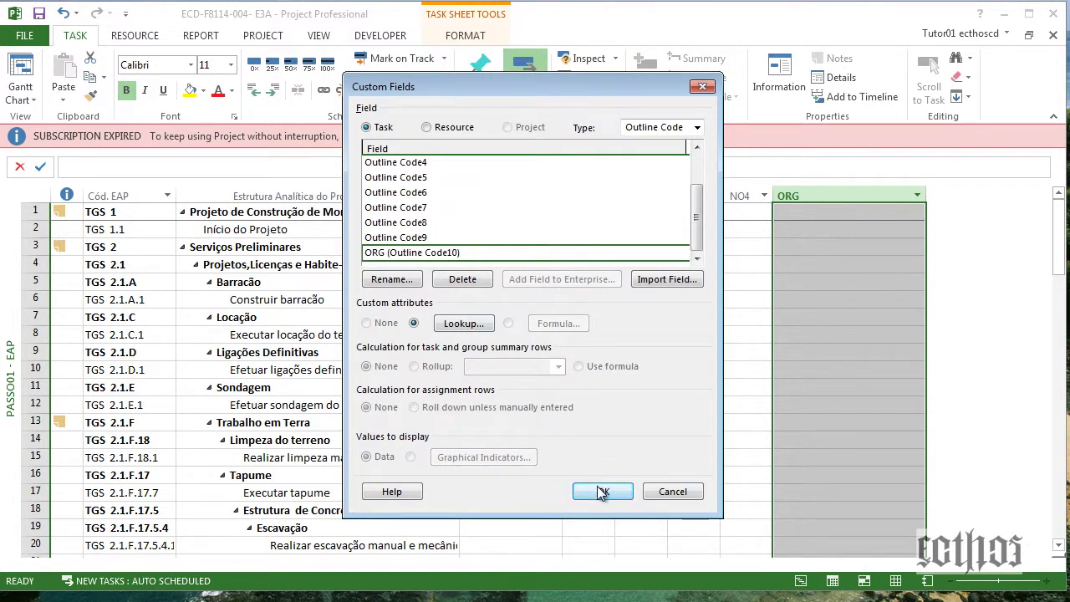
{"action": "left_click", "coordinate": [444, 261]}
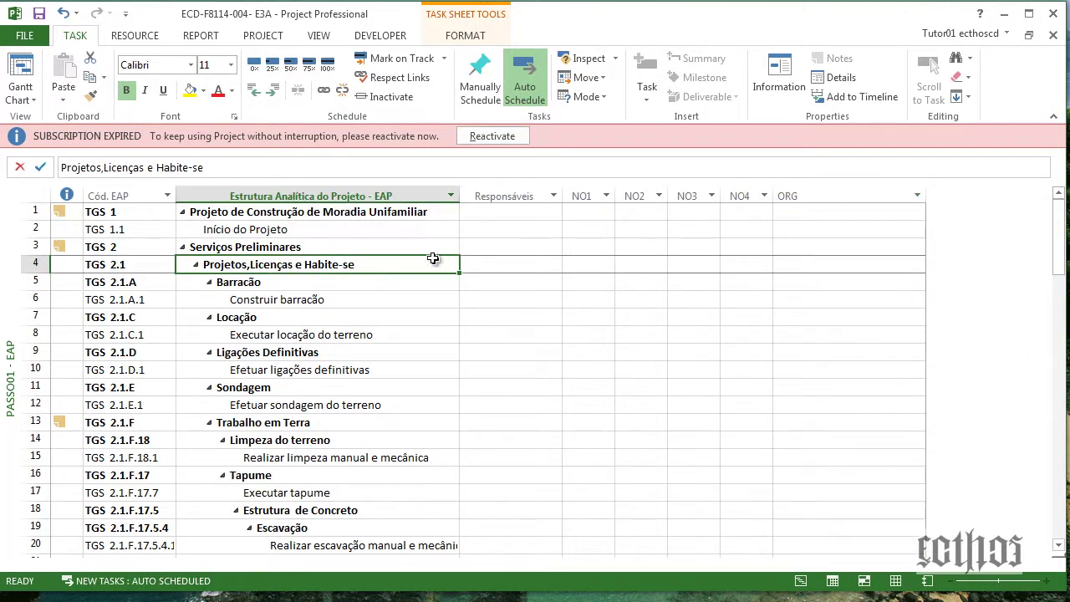
Examine the field definition of the Passo 01-EAP task table without changing it.
{"action": "left_click", "coordinate": [318, 35]}
{"action": "left_click", "coordinate": [373, 97]}
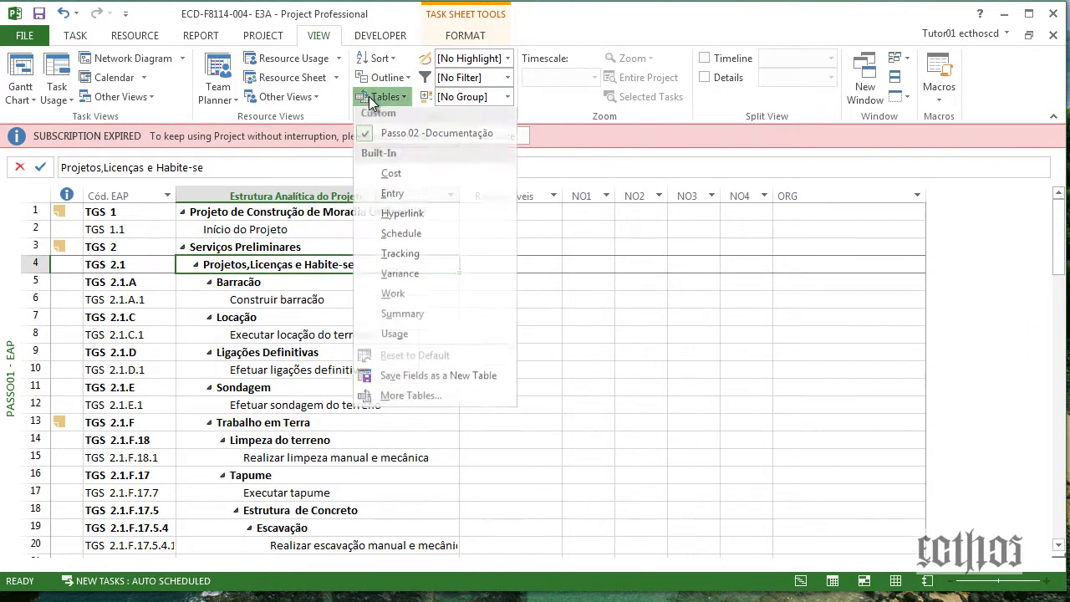
{"action": "left_click", "coordinate": [422, 398]}
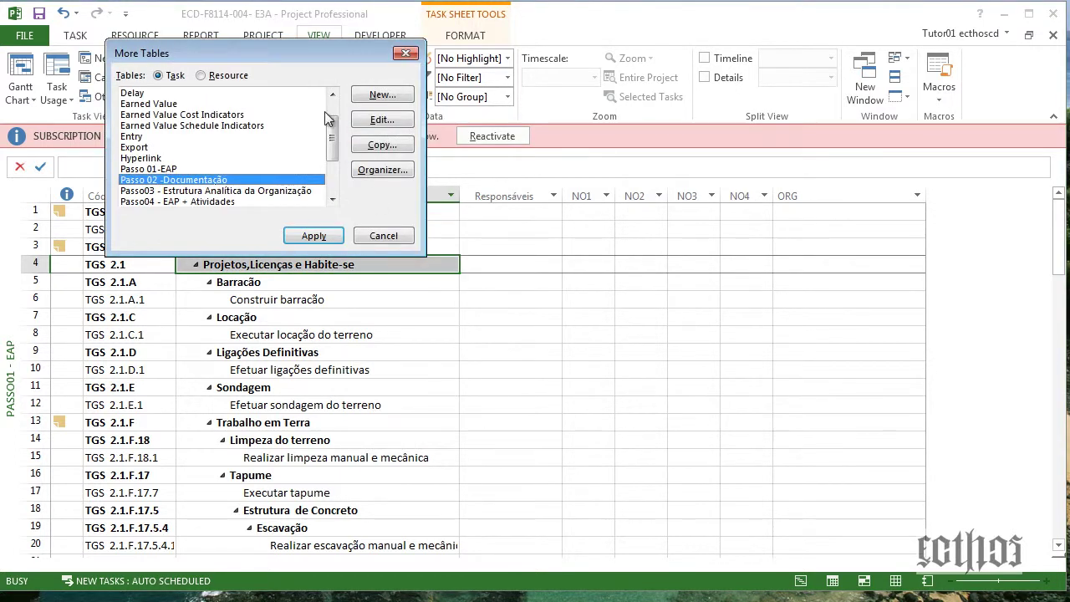
{"action": "left_click", "coordinate": [242, 170]}
{"action": "left_click", "coordinate": [382, 120]}
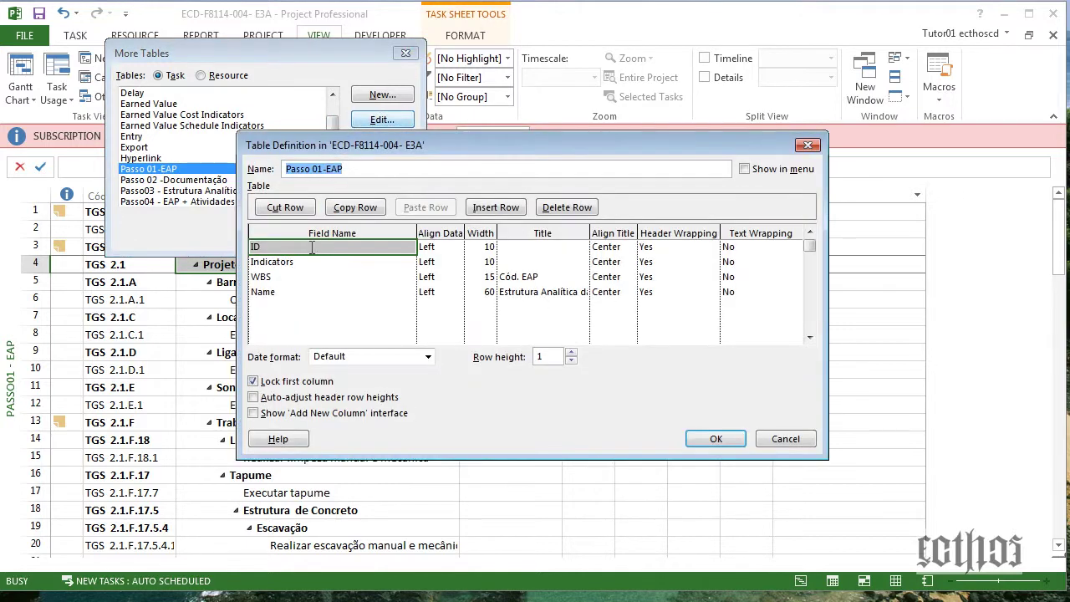
{"action": "left_click", "coordinate": [770, 439]}
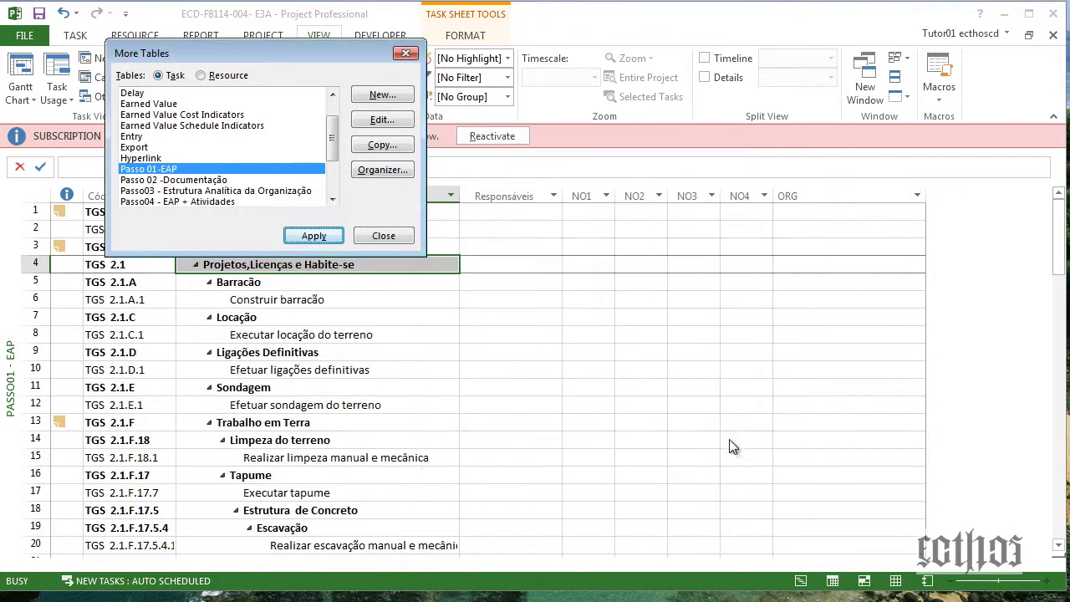
Examine all fields in the definition of the Passo 02 -Documentação table and close the table list.
{"action": "left_click", "coordinate": [238, 181]}
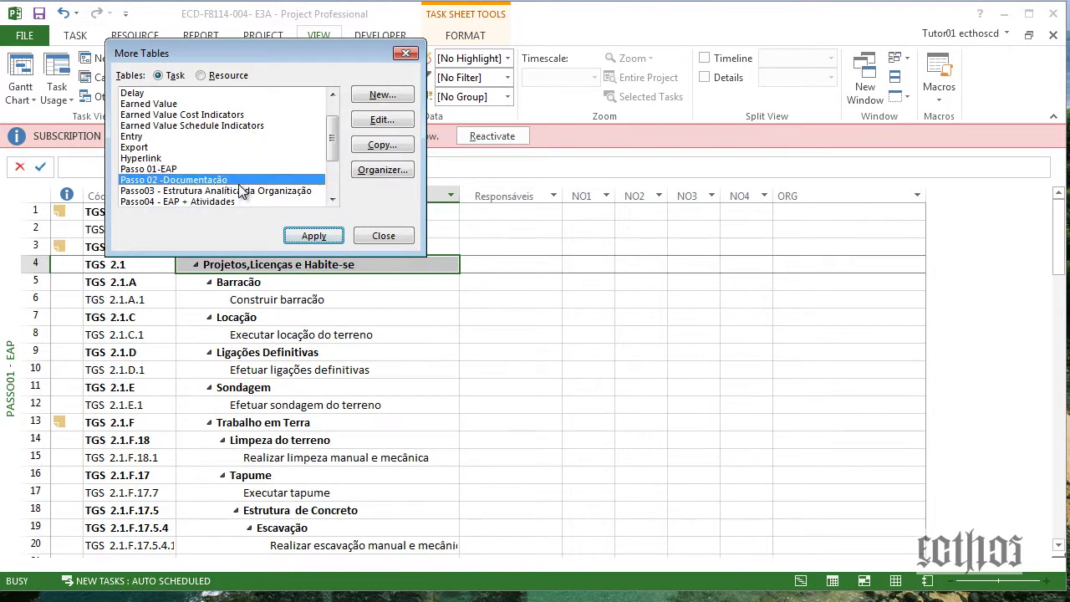
{"action": "left_click", "coordinate": [382, 119]}
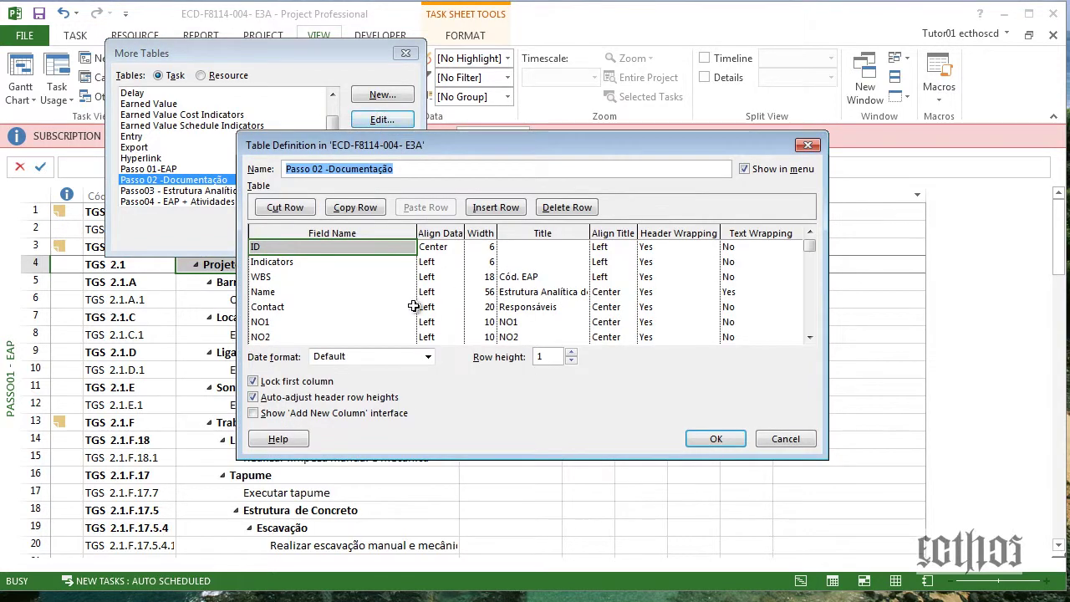
{"action": "left_click", "coordinate": [810, 337]}
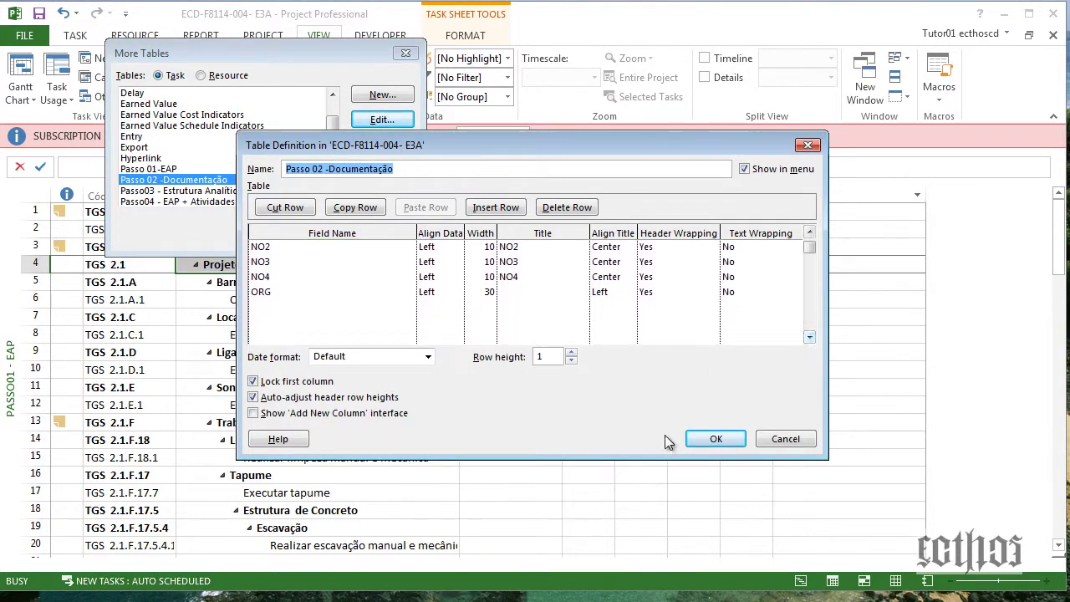
{"action": "left_click", "coordinate": [710, 439]}
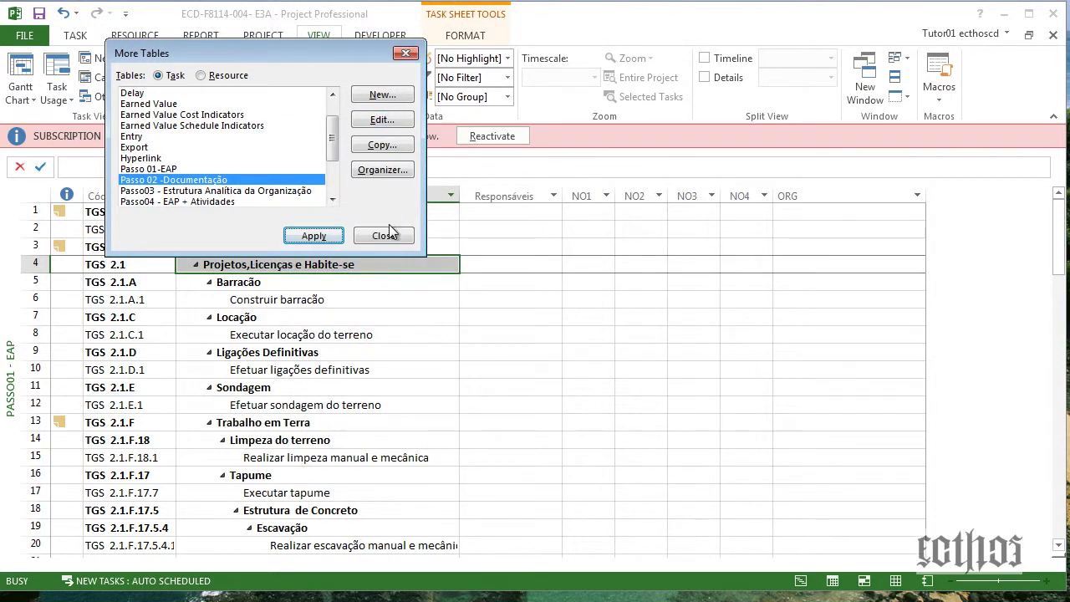
{"action": "left_click", "coordinate": [386, 235]}
Edit the Passo01 - EAP view definition to use the Passo 01-EAP table.
{"action": "left_click", "coordinate": [139, 96]}
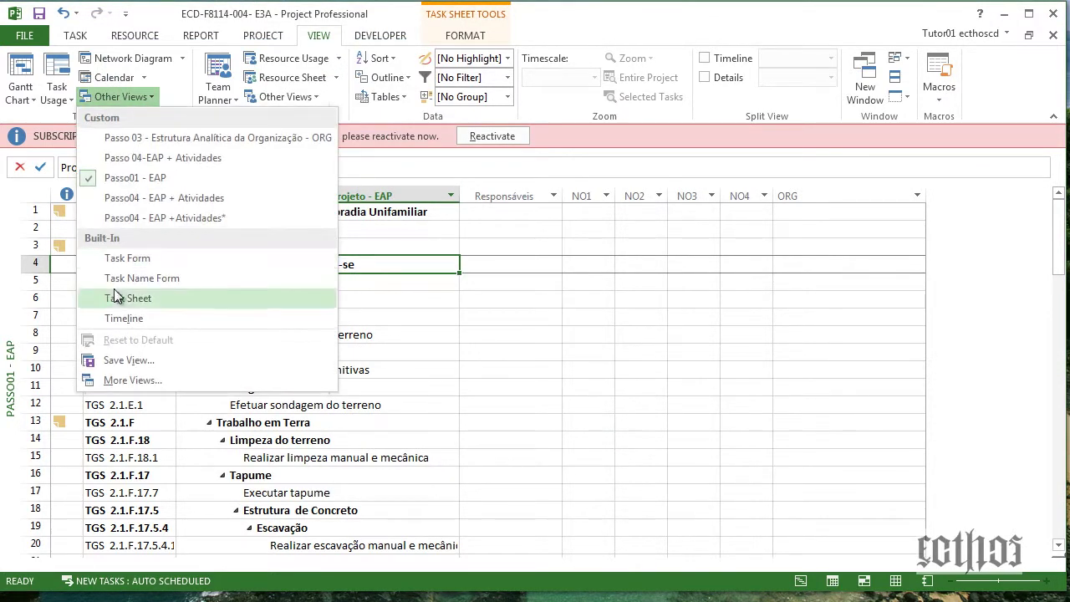
{"action": "left_click", "coordinate": [135, 447]}
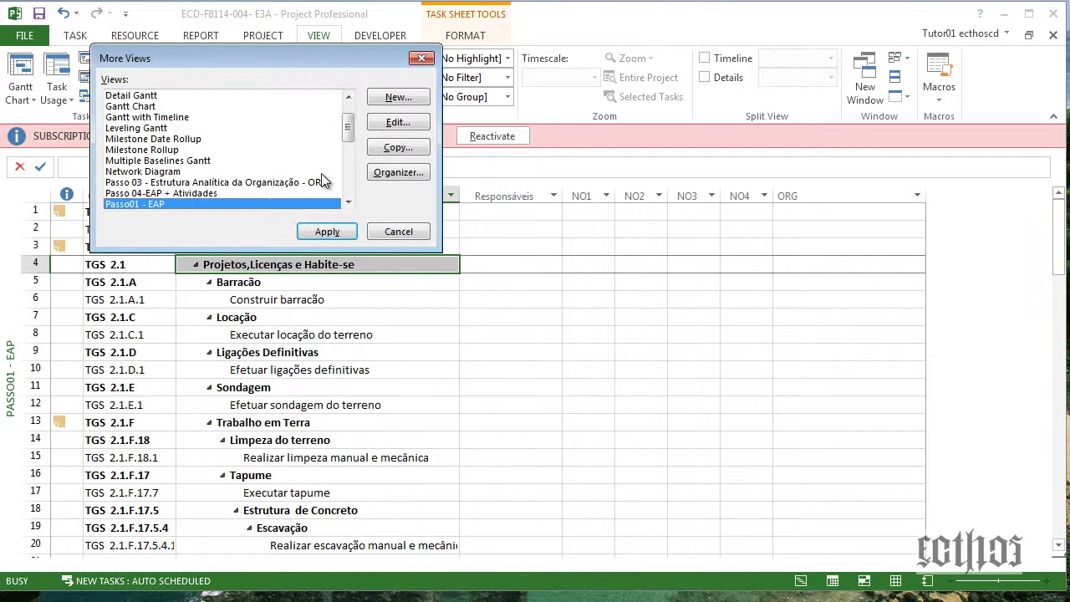
{"action": "left_click", "coordinate": [418, 122]}
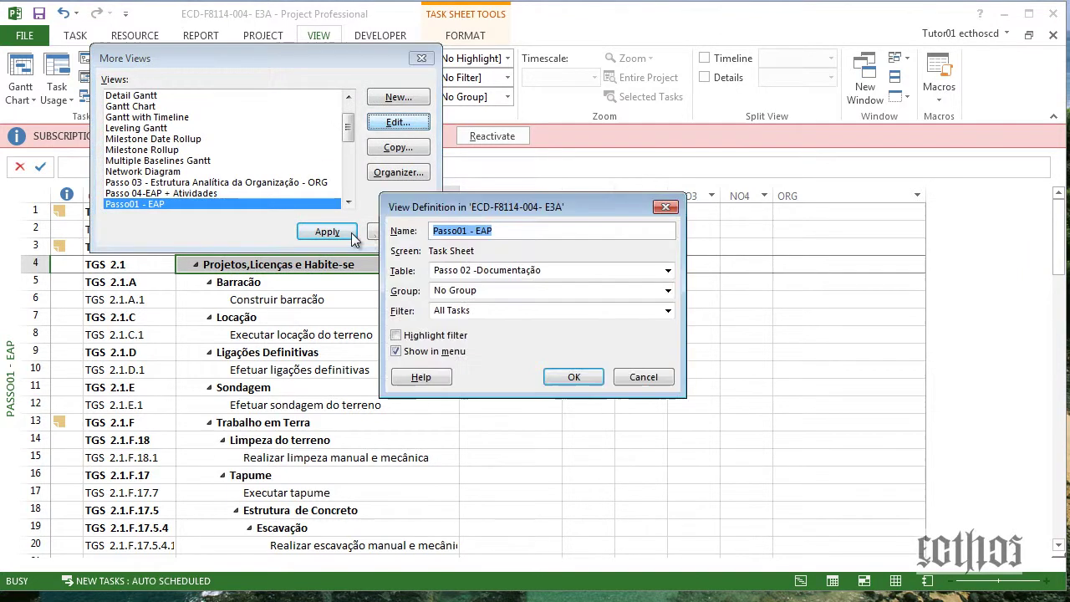
{"action": "left_click", "coordinate": [489, 270]}
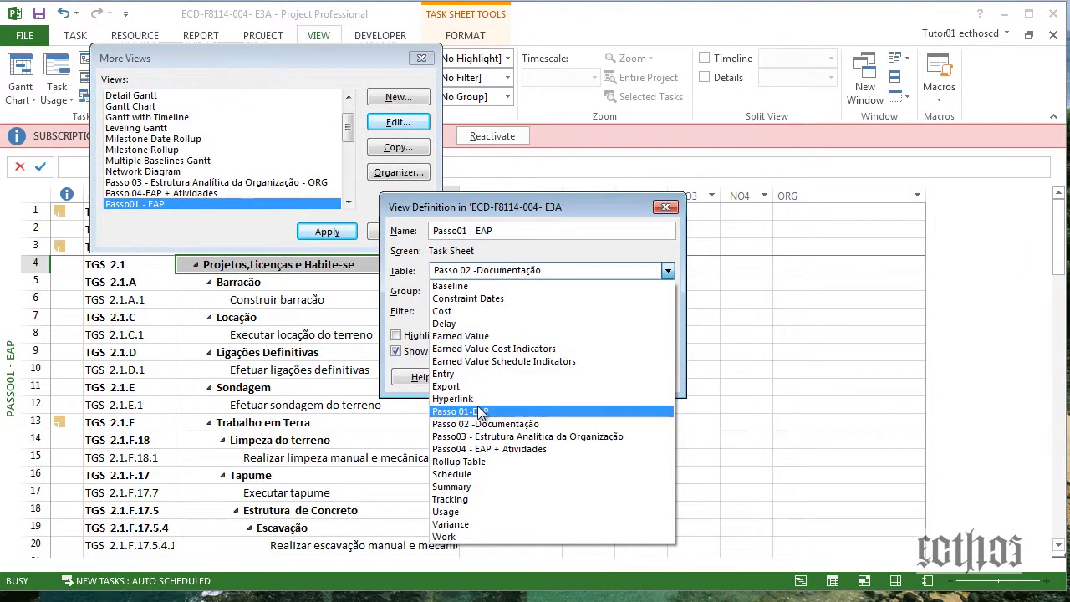
{"action": "left_click", "coordinate": [468, 412]}
{"action": "left_click", "coordinate": [566, 374]}
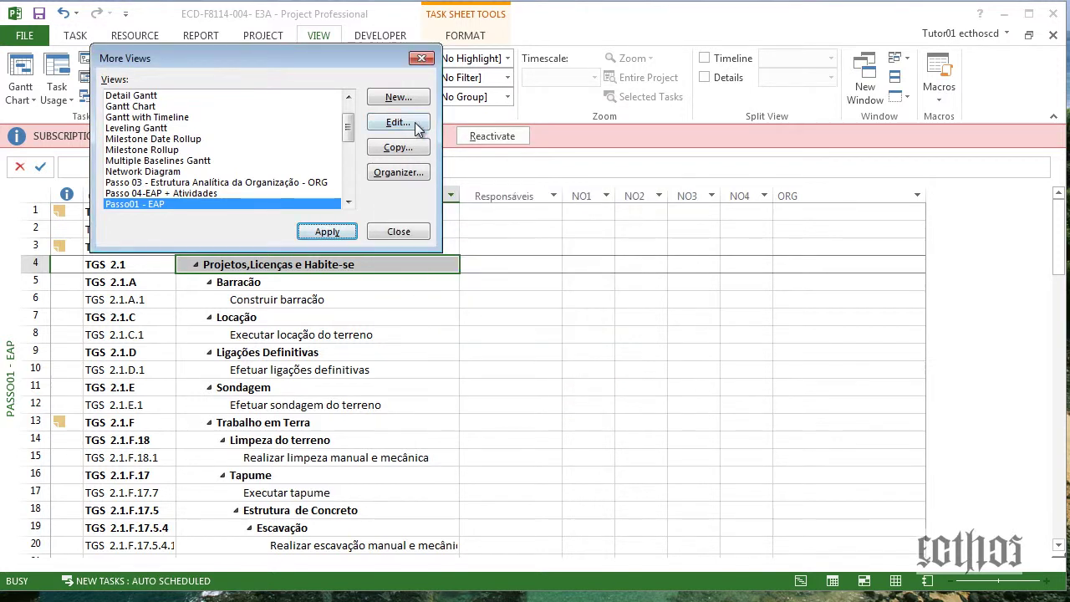
Start a new single view named Passo - EAP + Documentação with Task Sheet as its screen.
{"action": "left_click", "coordinate": [398, 97]}
{"action": "left_click", "coordinate": [274, 175]}
{"action": "type", "text": "Passo"}
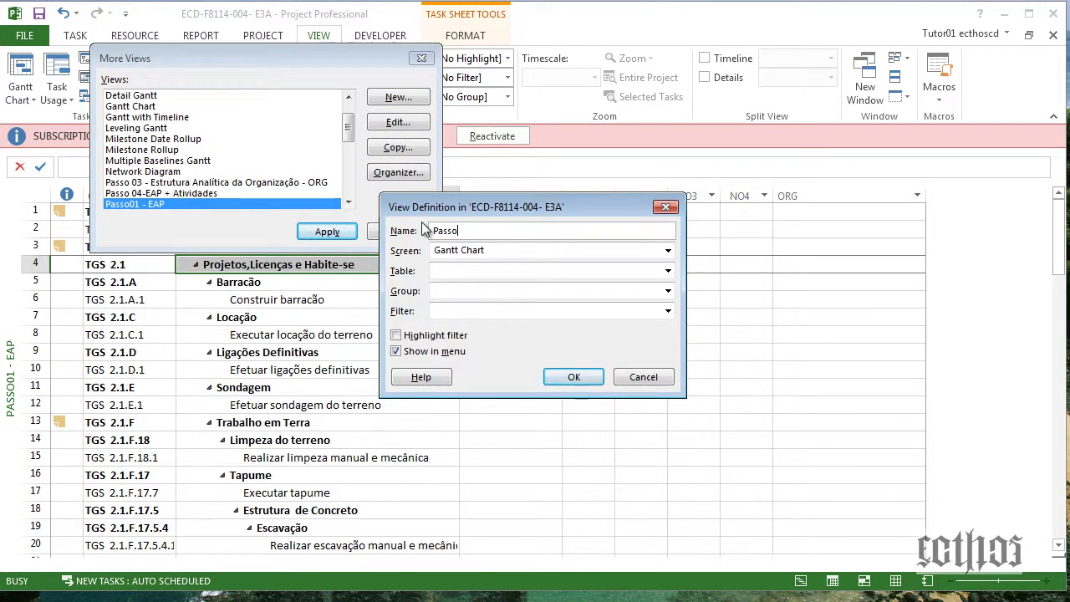
{"action": "type", "text": " - EAP + Documentação"}
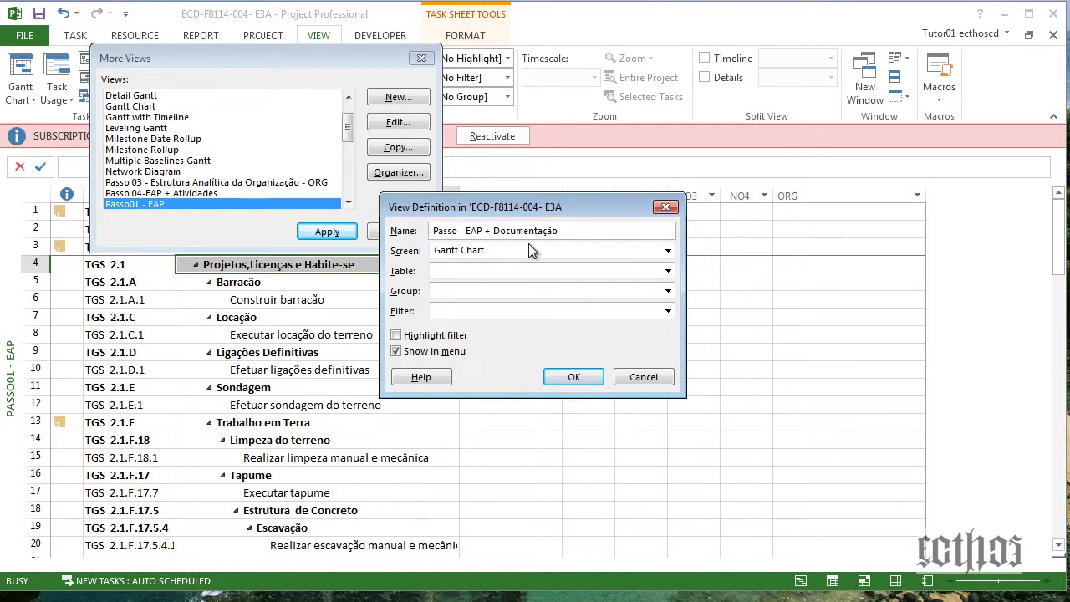
{"action": "left_click", "coordinate": [528, 244]}
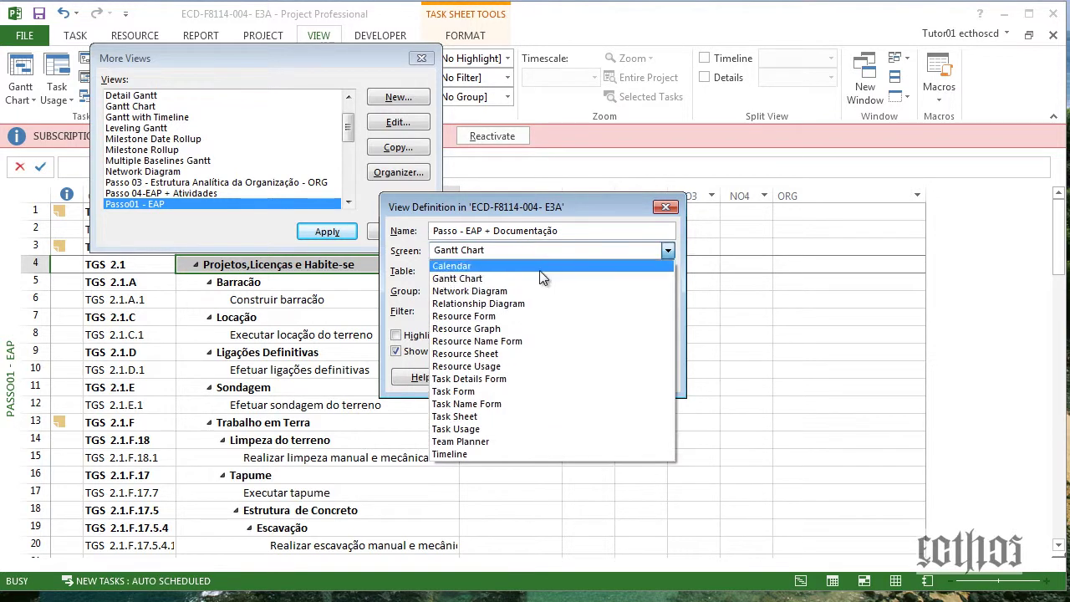
{"action": "left_click", "coordinate": [539, 415]}
Complete the new view with table Passo 02 -Documentação, No Group and the All Tasks filter, and apply it.
{"action": "left_click", "coordinate": [644, 275]}
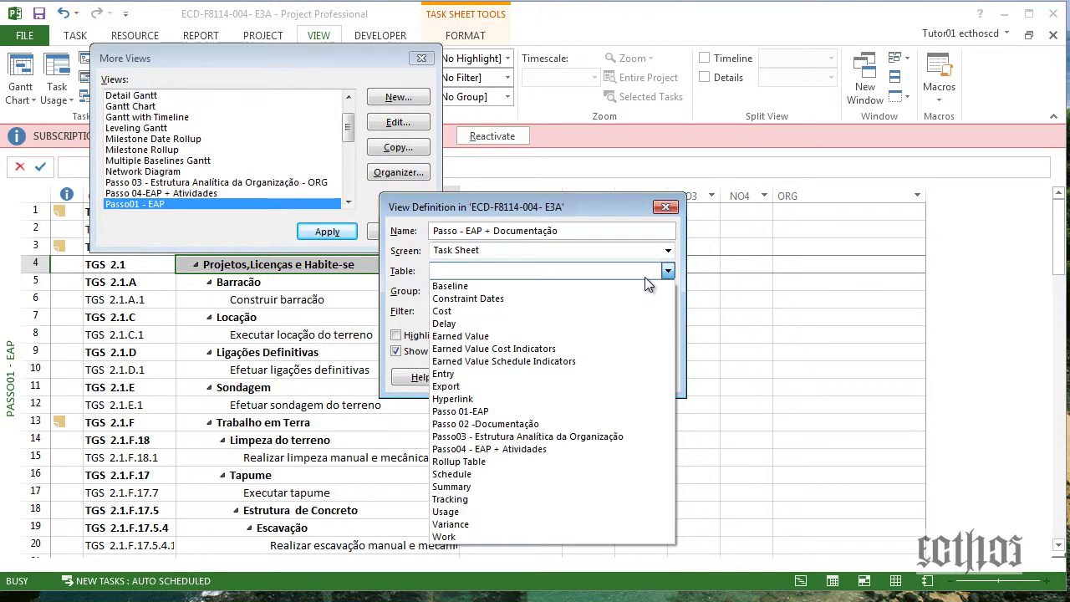
{"action": "left_click", "coordinate": [565, 425]}
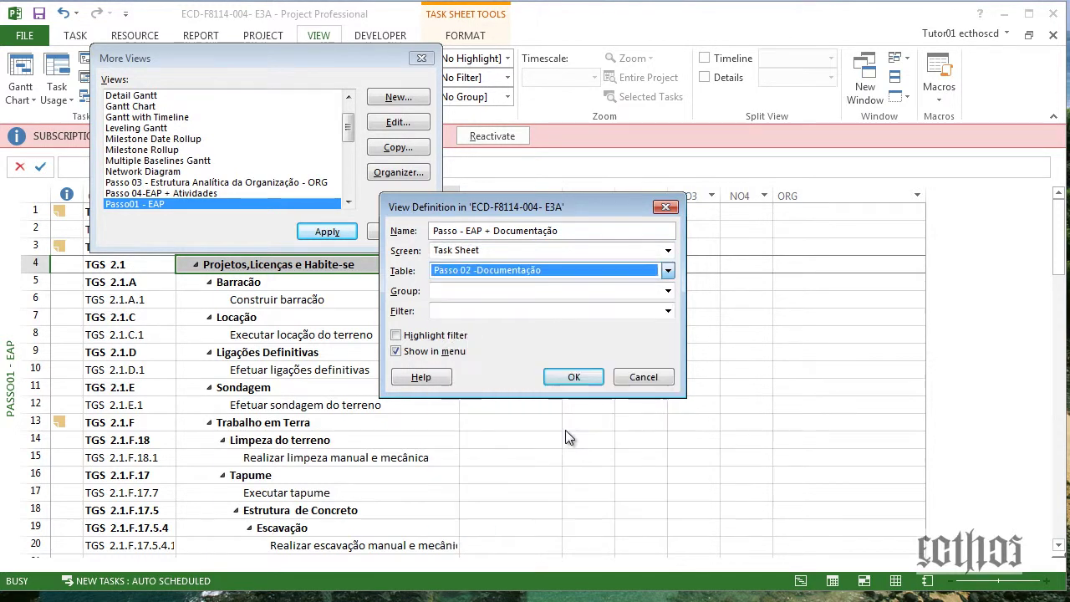
{"action": "left_click", "coordinate": [668, 291]}
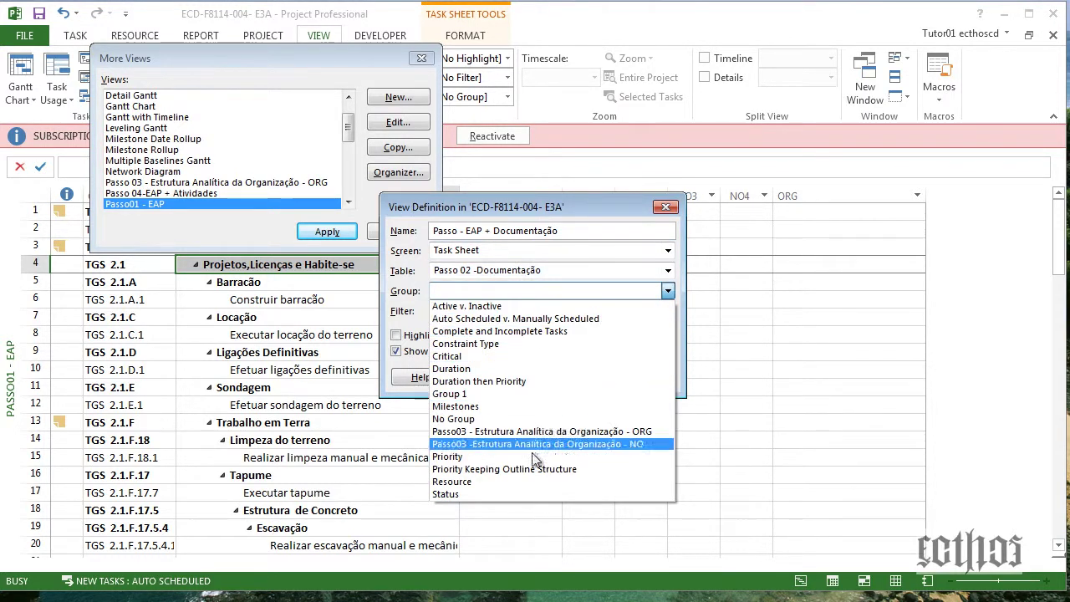
{"action": "left_click", "coordinate": [540, 418]}
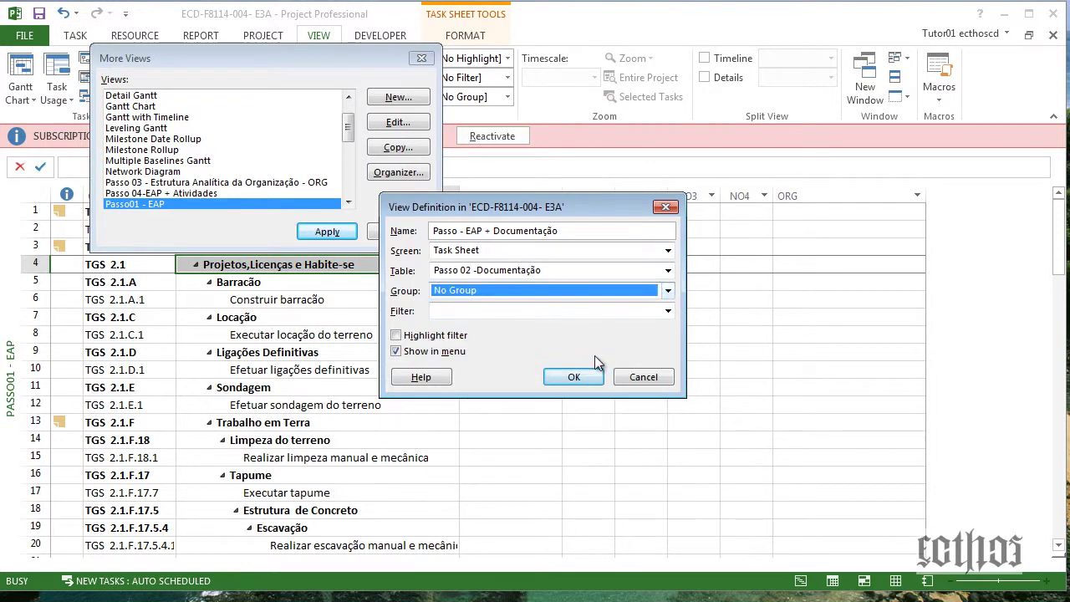
{"action": "left_click", "coordinate": [651, 311]}
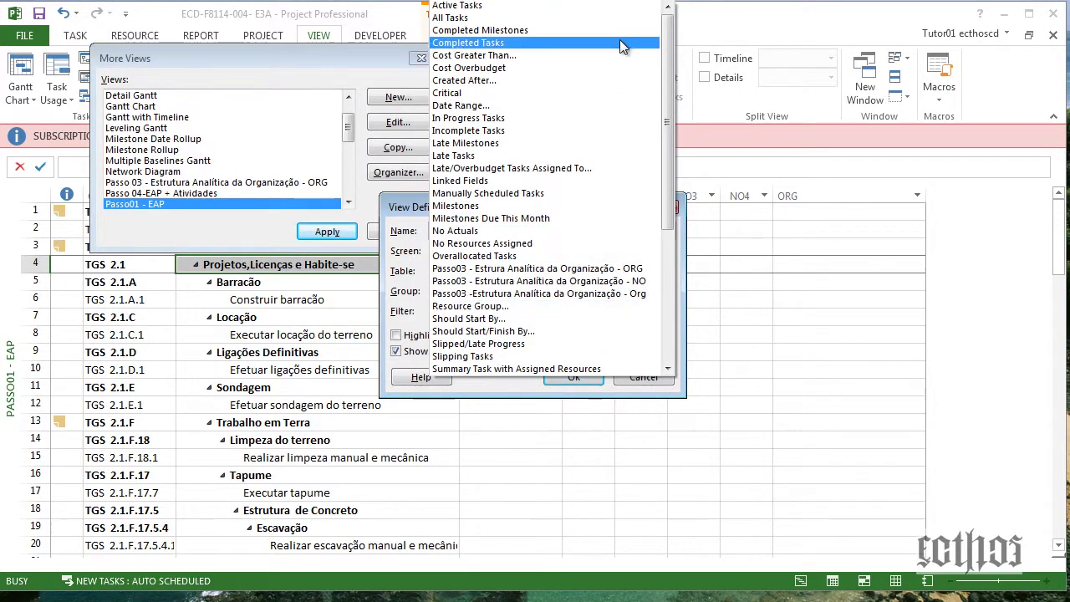
{"action": "left_click", "coordinate": [618, 17]}
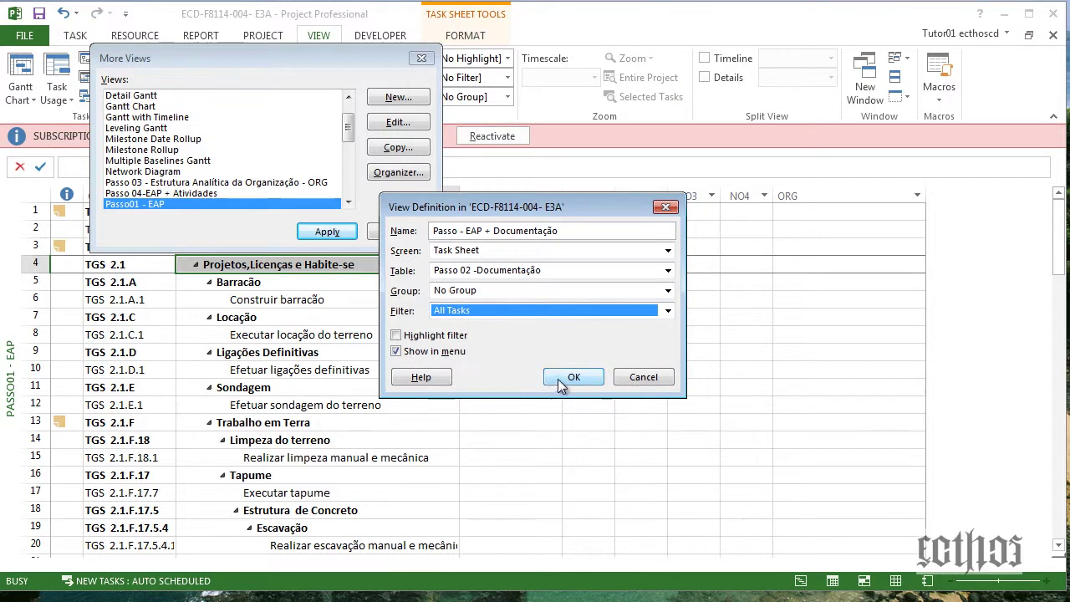
{"action": "left_click", "coordinate": [560, 381]}
{"action": "left_click", "coordinate": [327, 234]}
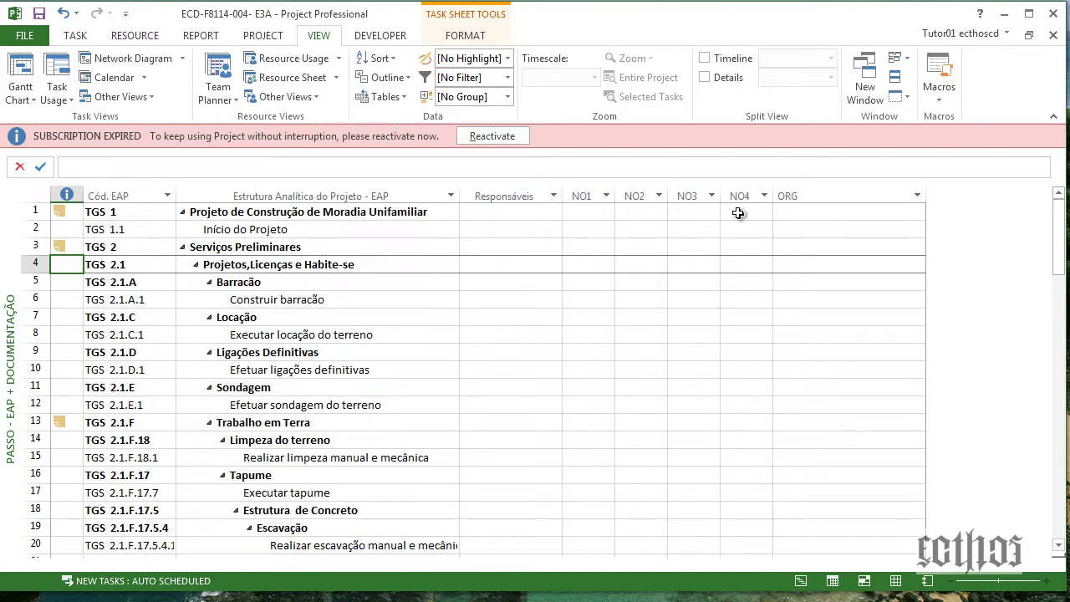
Check the NO1 value list for the Início do Projeto task without choosing a value.
{"action": "left_click", "coordinate": [594, 231]}
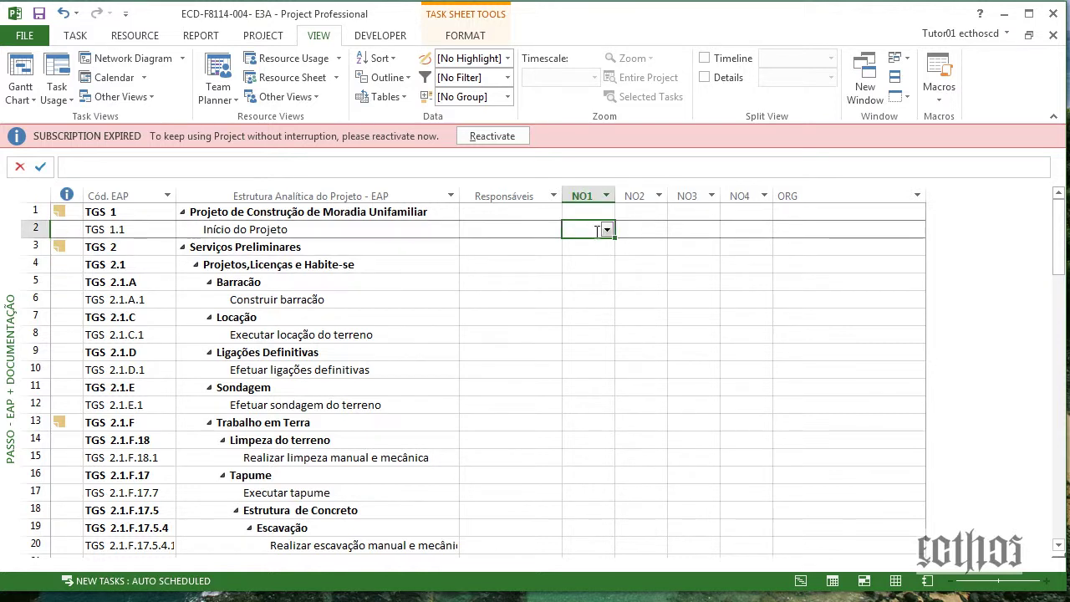
{"action": "left_click", "coordinate": [606, 230]}
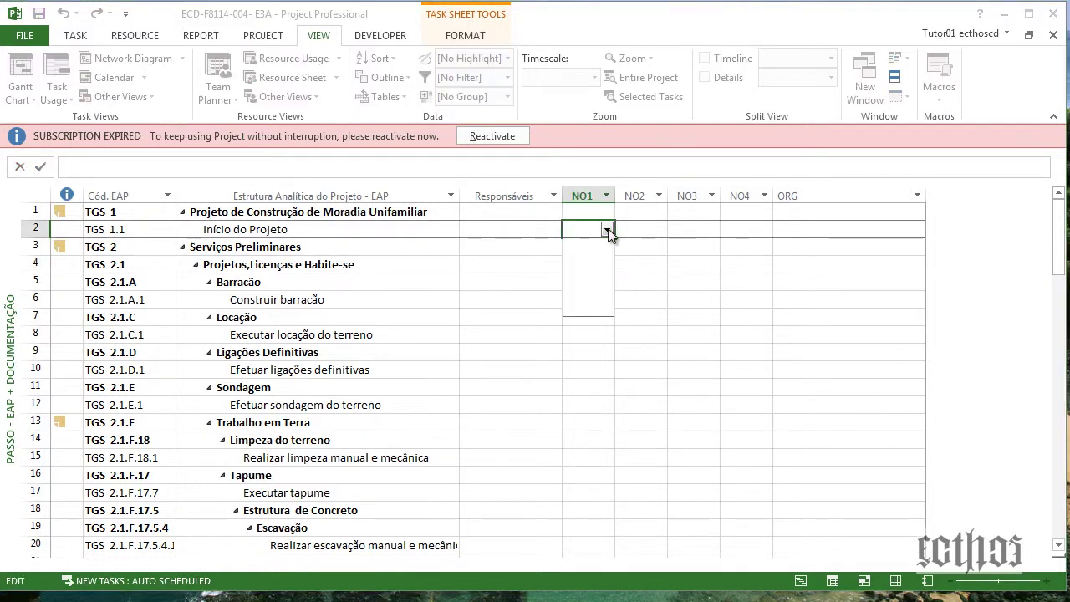
{"action": "left_click", "coordinate": [607, 231]}
{"action": "left_click", "coordinate": [639, 233]}
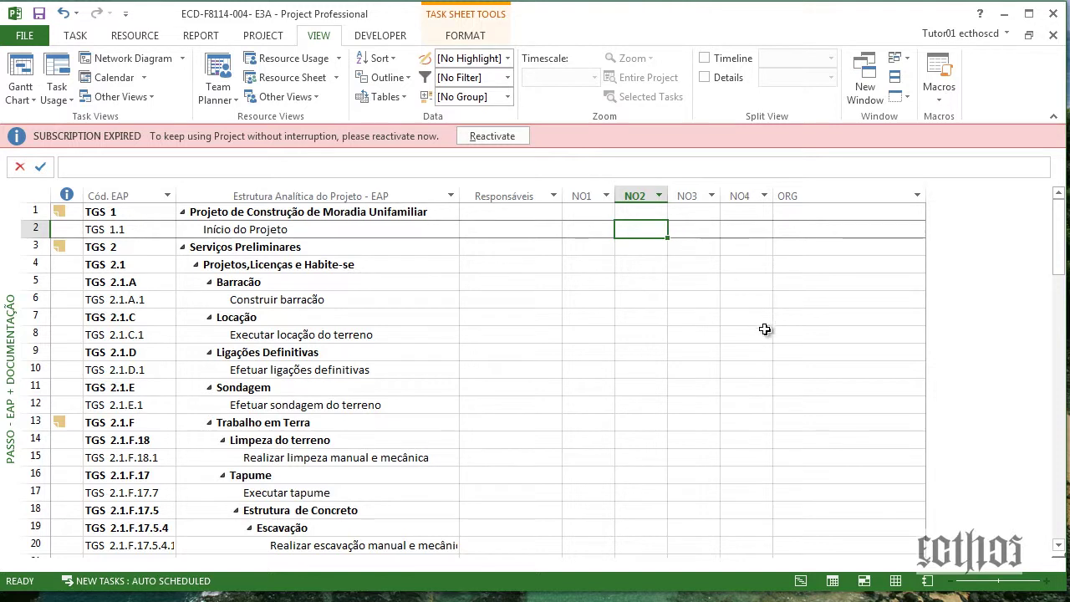
Inspect the lookup table of the NO1 (Text27) custom field and close the field settings.
{"action": "right_click", "coordinate": [595, 196]}
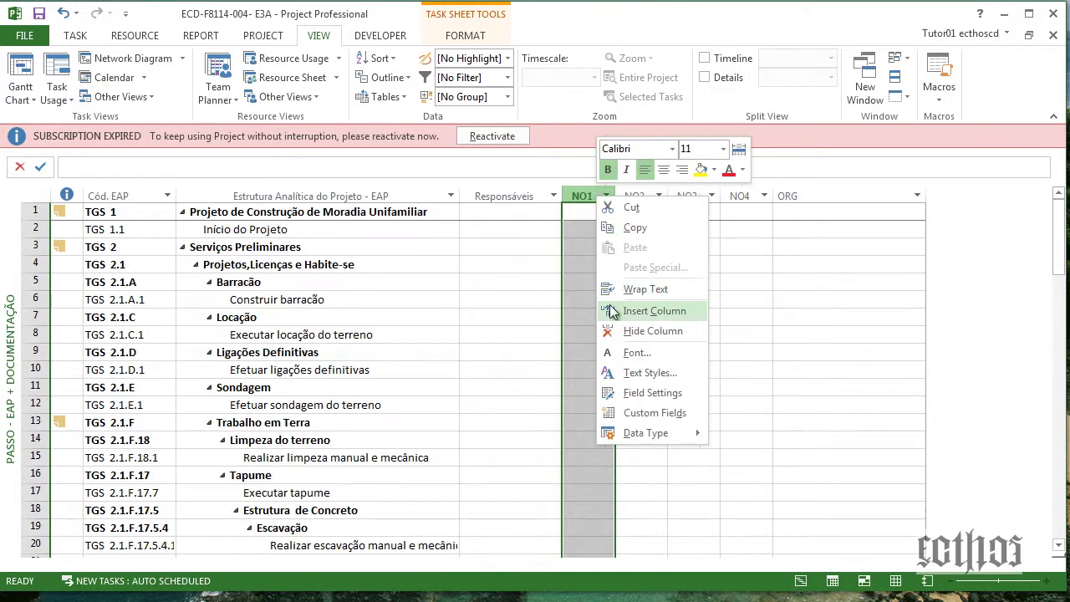
{"action": "left_click", "coordinate": [628, 413]}
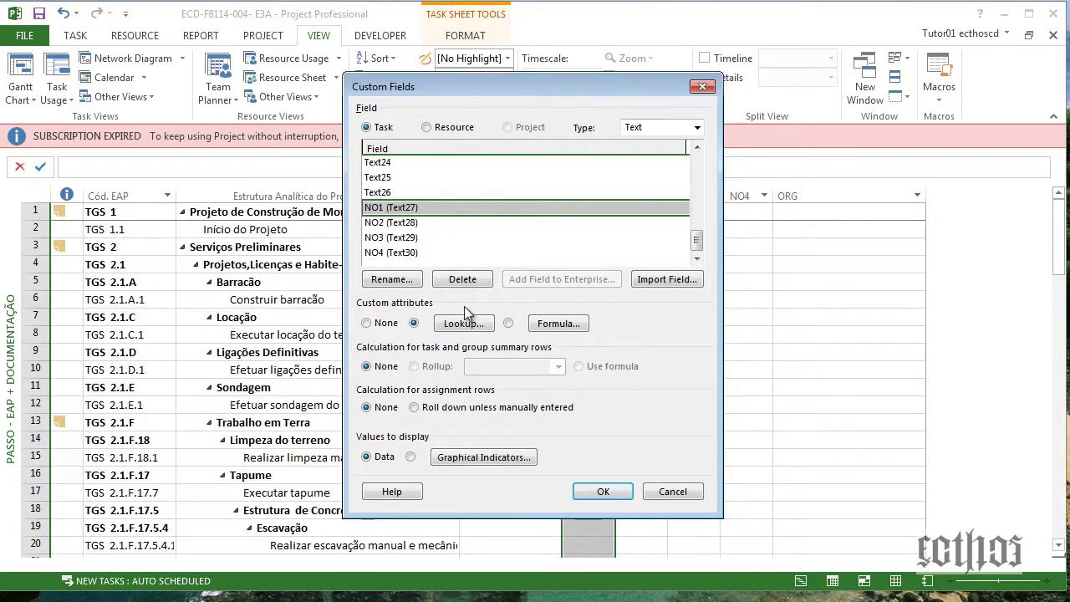
{"action": "left_click", "coordinate": [465, 322]}
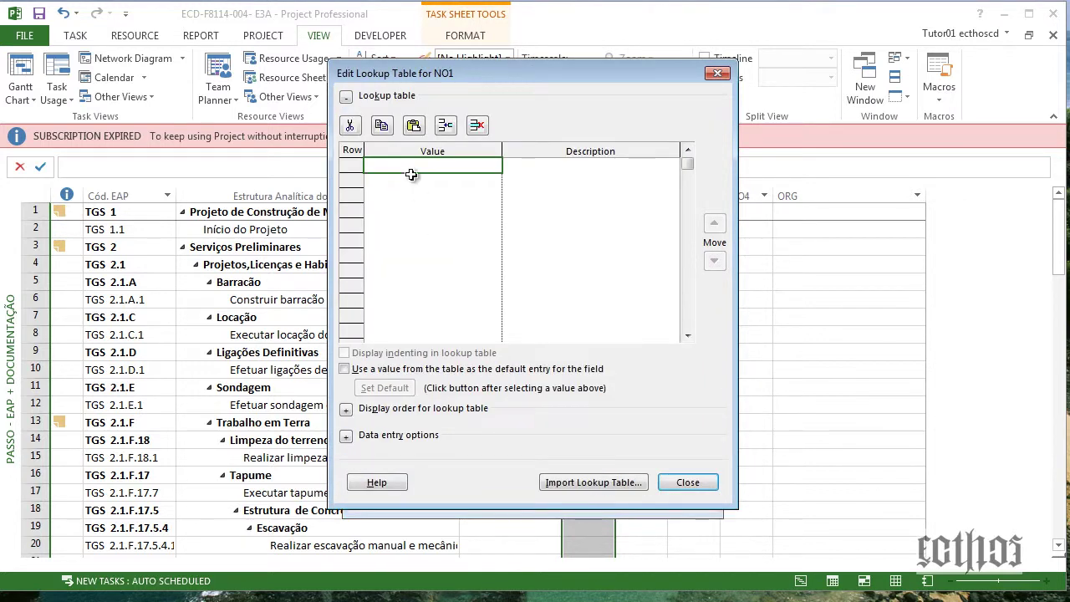
{"action": "left_click", "coordinate": [687, 483]}
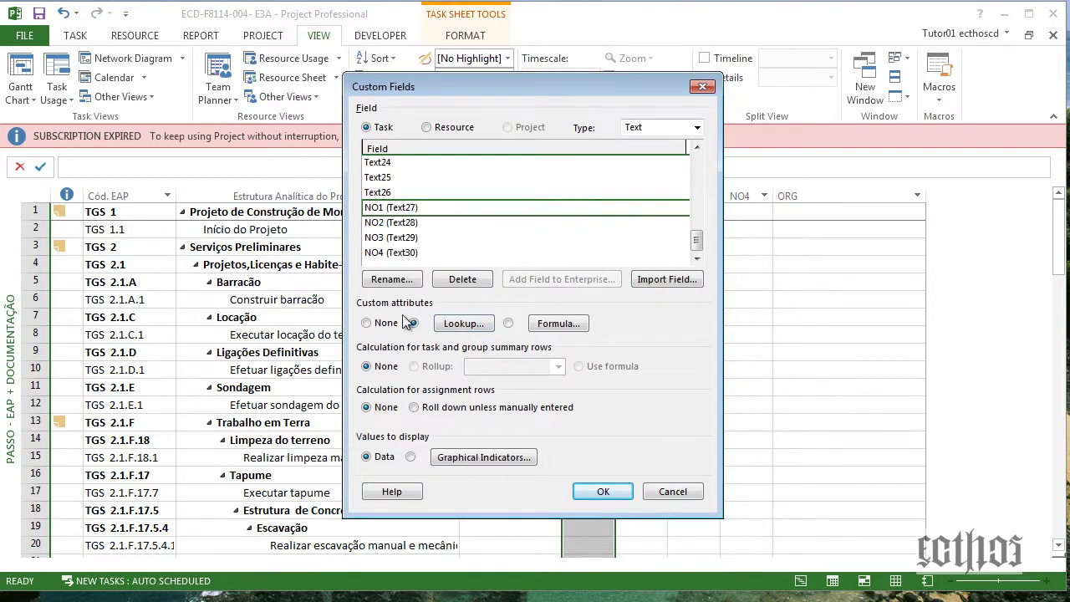
{"action": "left_click", "coordinate": [602, 490]}
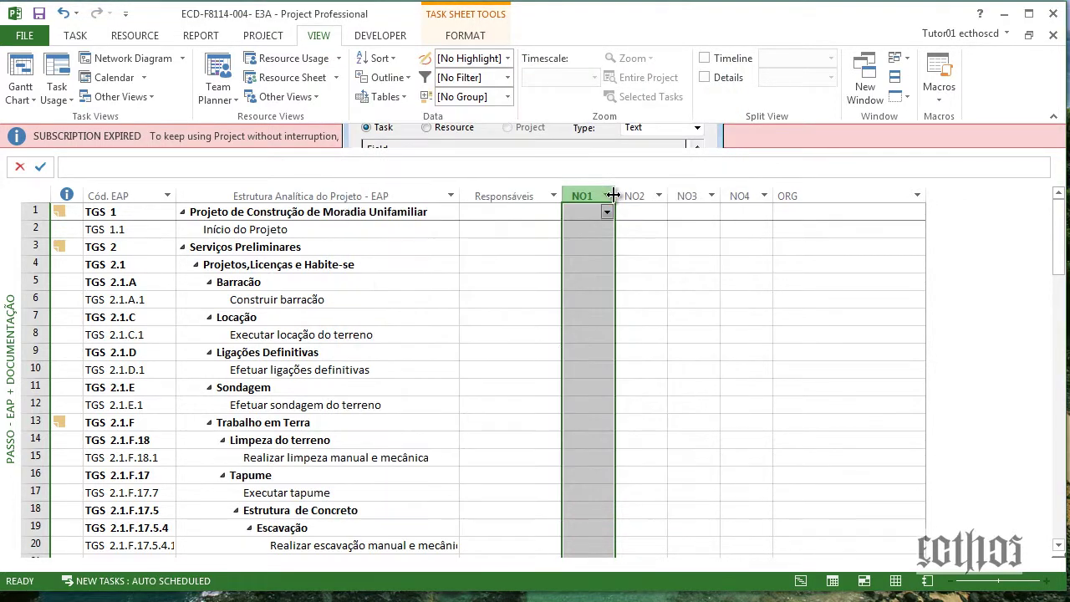
Check the ORG value list for the Projetos,Licenças e Habite-se task without choosing a value.
{"action": "left_click", "coordinate": [602, 229]}
{"action": "left_click", "coordinate": [914, 263]}
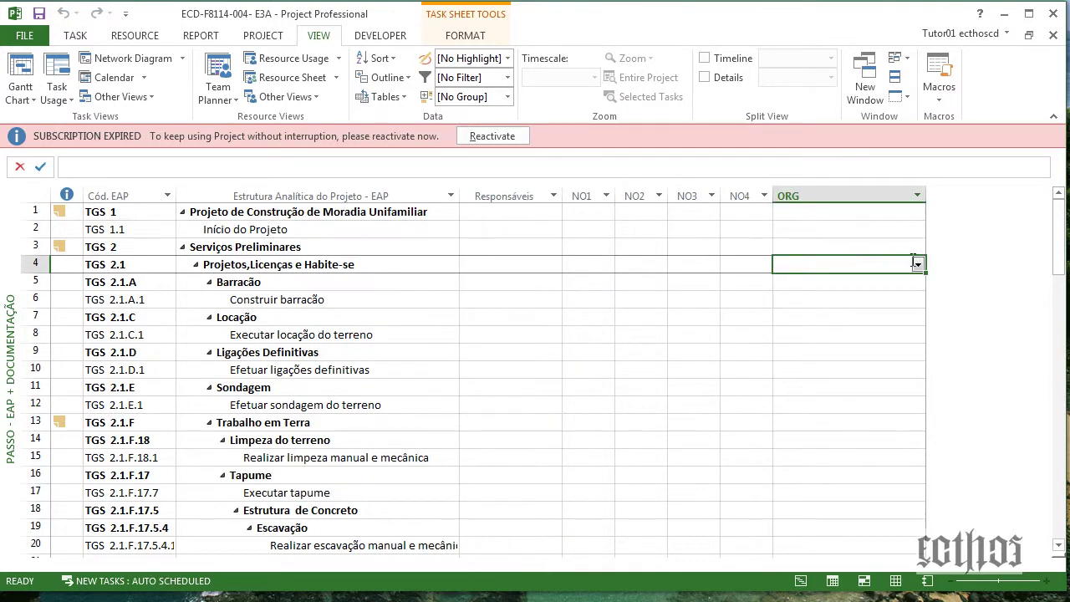
{"action": "left_click", "coordinate": [917, 263]}
{"action": "left_click", "coordinate": [917, 263]}
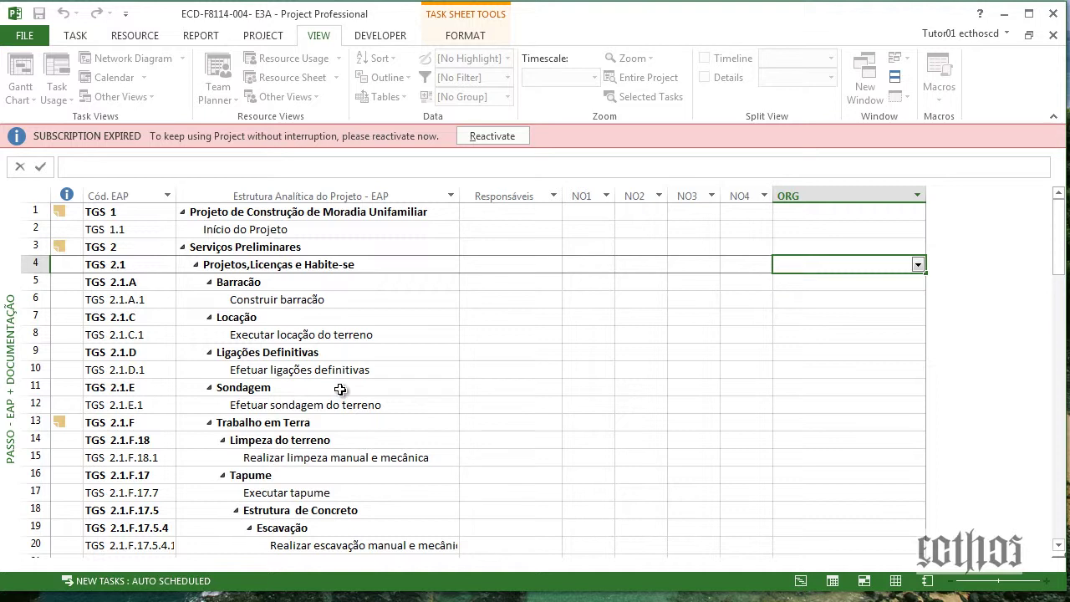
{"action": "left_click", "coordinate": [243, 425]}
Review the names of the available views, keeping the Passo - EAP + Documentação view active.
{"action": "right_click", "coordinate": [15, 233]}
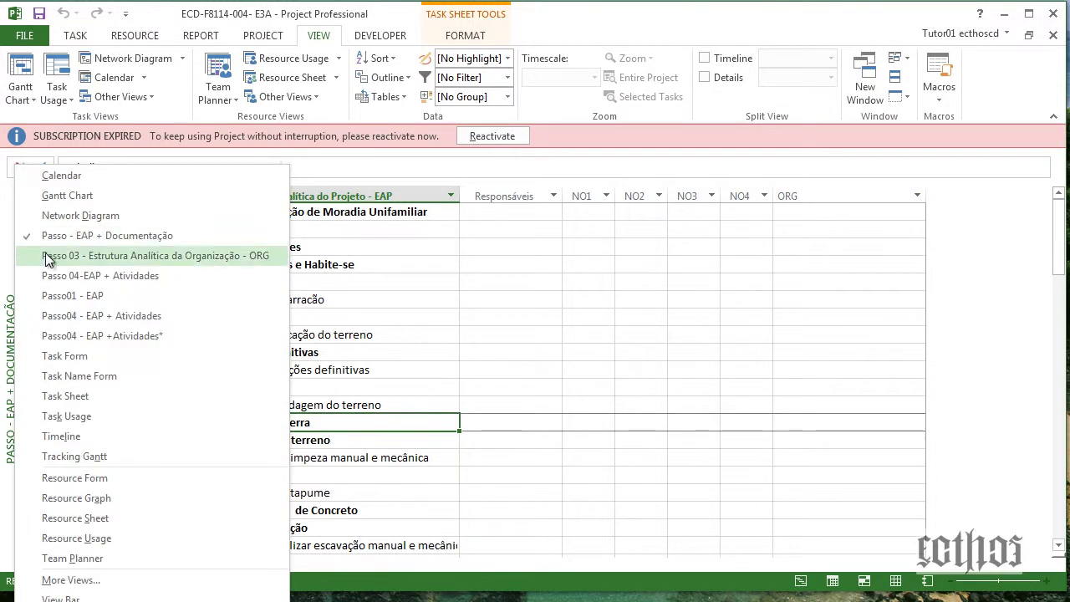
{"action": "left_click", "coordinate": [171, 235]}
{"action": "left_click", "coordinate": [143, 77]}
{"action": "key", "text": "Escape"}
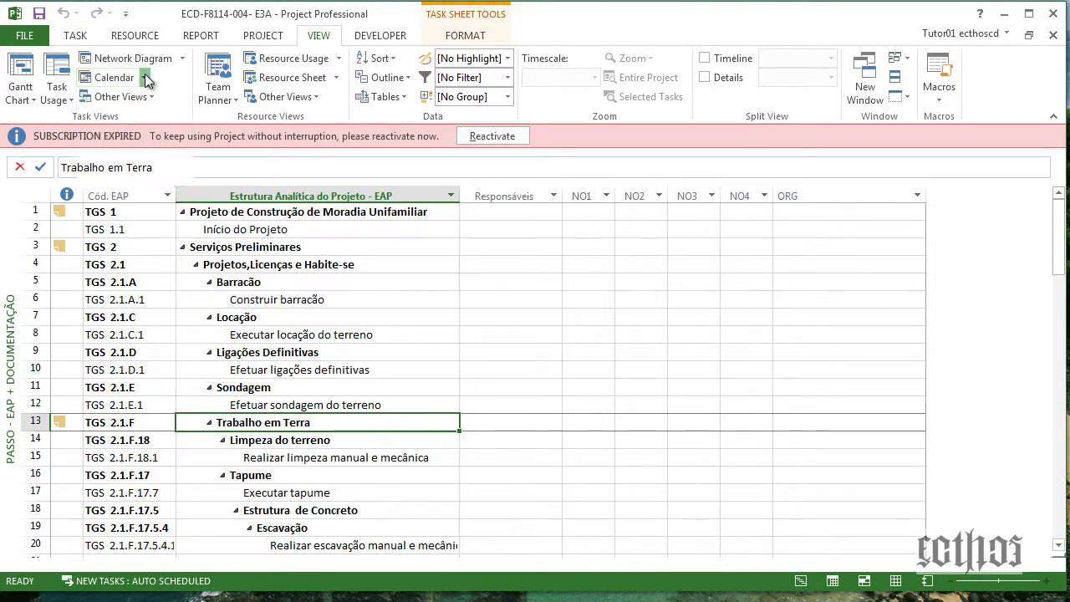
Rename the Passo - EAP + Documentação view to Passo 02 - EAP + Documentação and apply it.
{"action": "left_click", "coordinate": [147, 93]}
{"action": "left_click", "coordinate": [133, 400]}
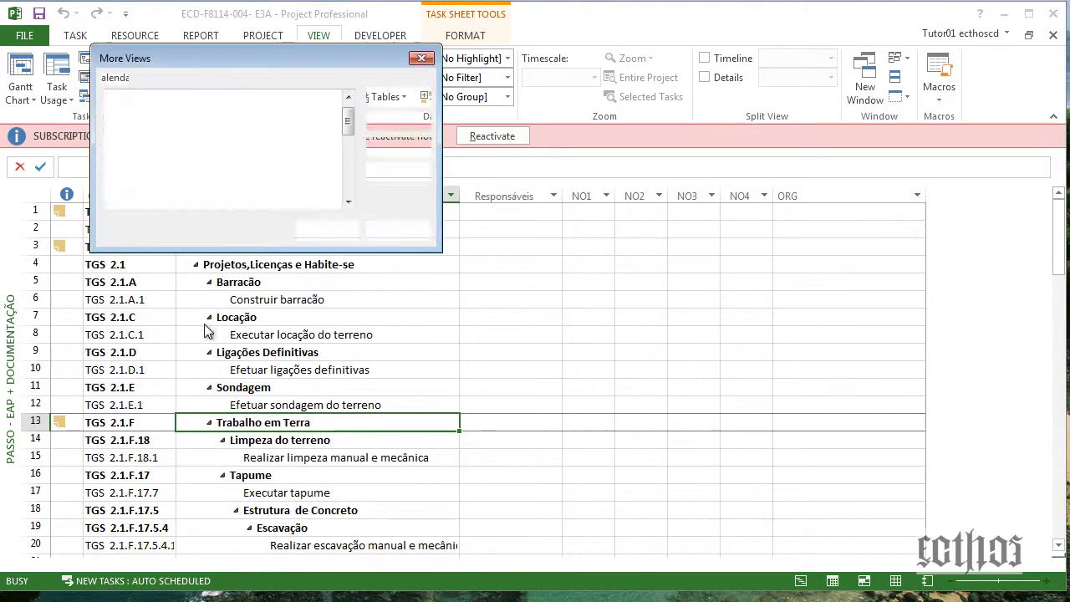
{"action": "left_click", "coordinate": [394, 123]}
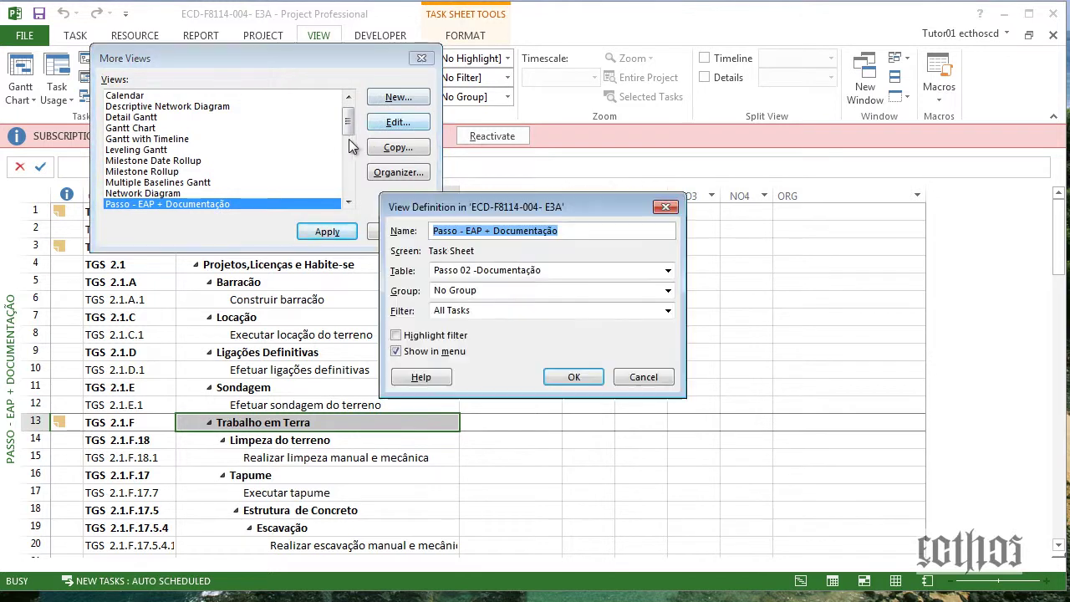
{"action": "left_click", "coordinate": [461, 233]}
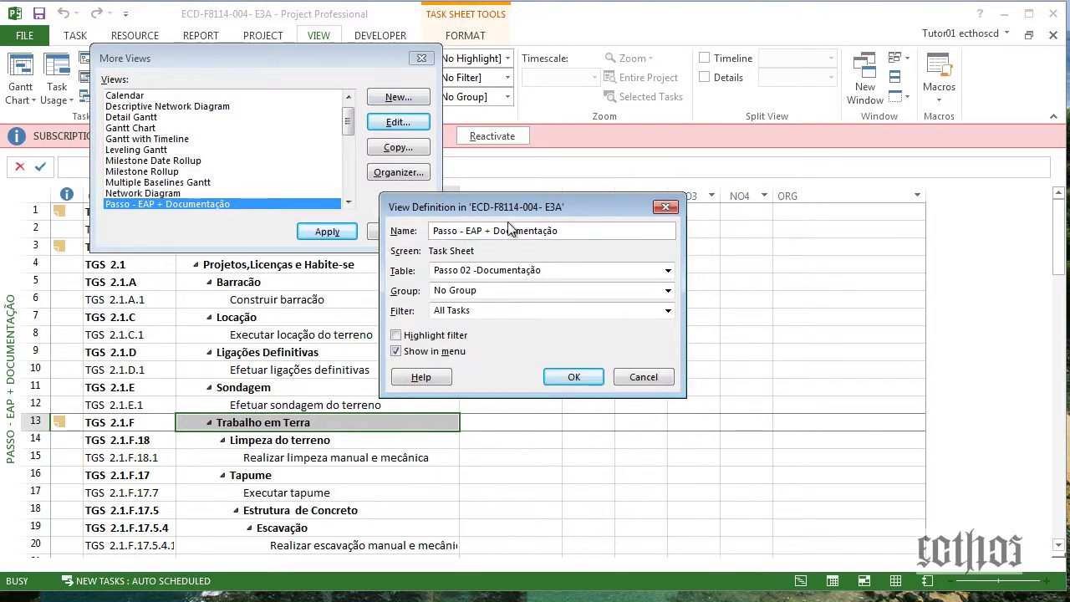
{"action": "type", "text": "02"}
{"action": "key", "text": "Return"}
{"action": "left_click", "coordinate": [333, 232]}
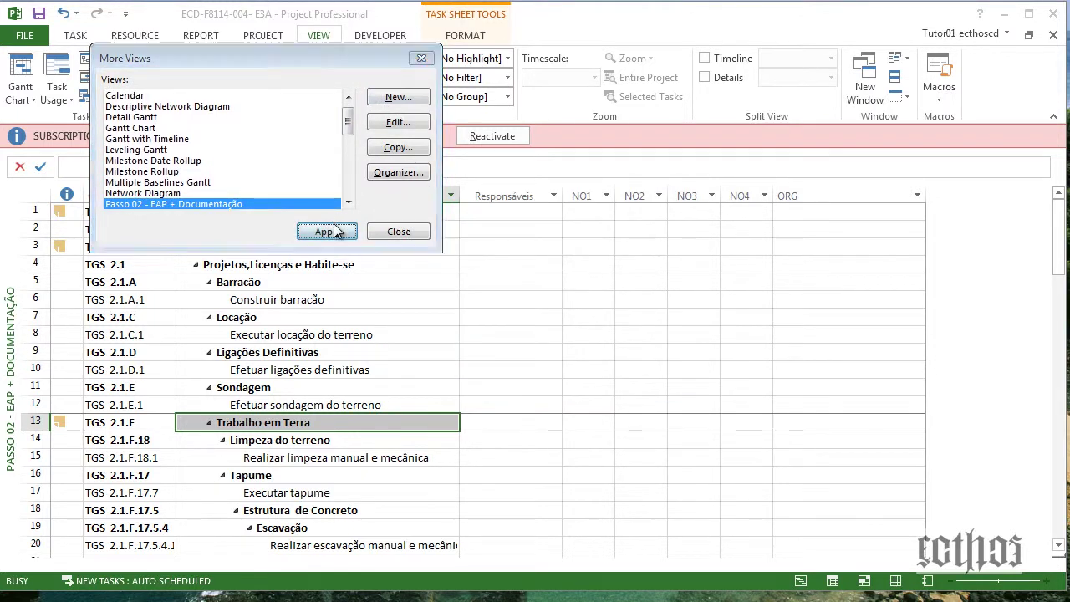
Rename the Passo 04-EAP + Atividades view to Passo 04 - EAP + Atividades.
{"action": "right_click", "coordinate": [8, 251]}
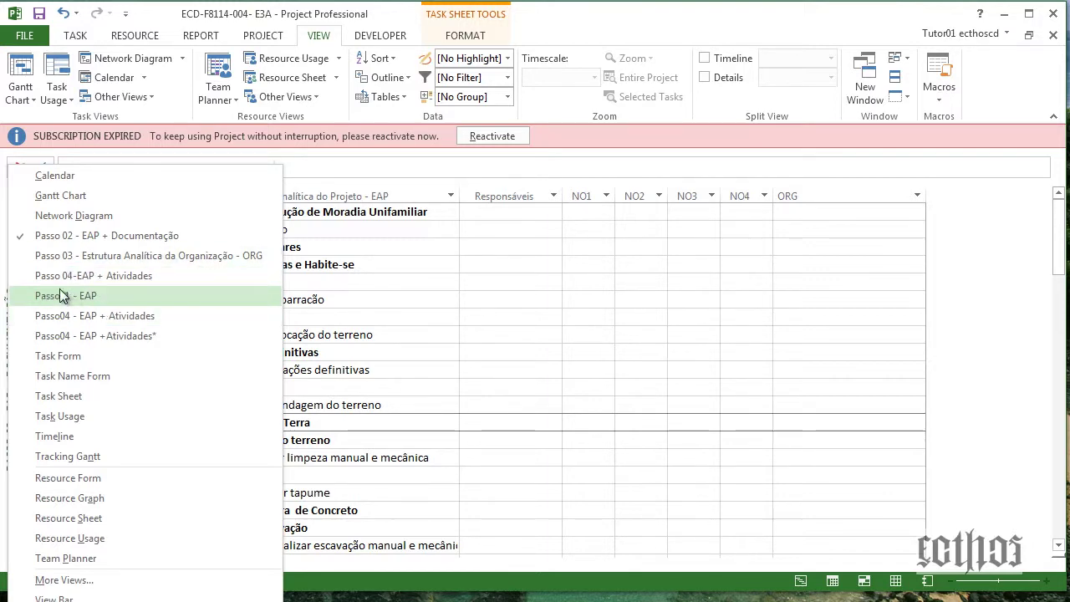
{"action": "key", "text": "Escape"}
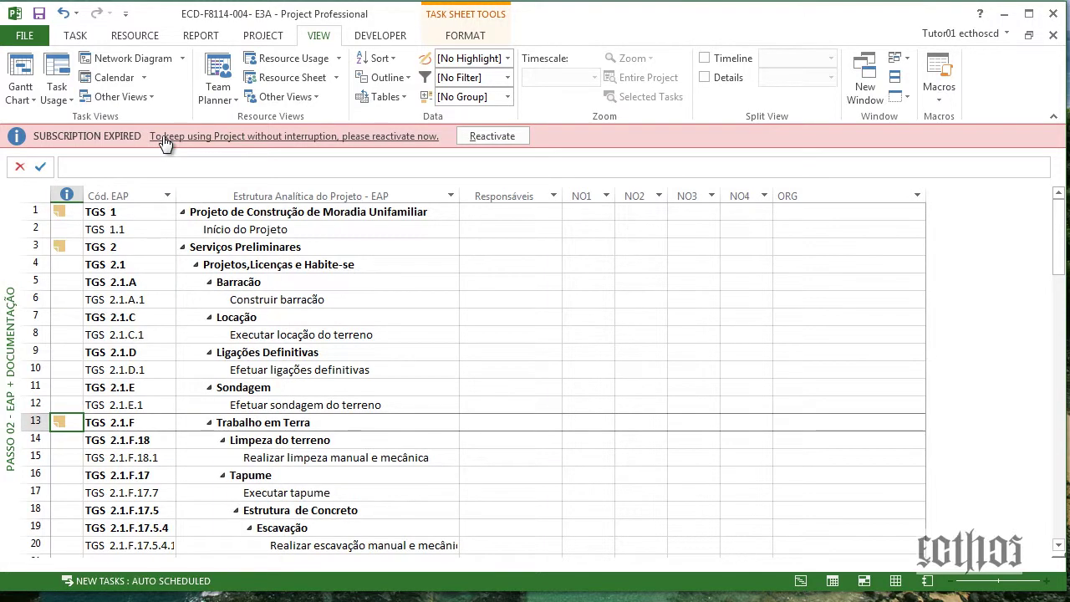
{"action": "left_click", "coordinate": [146, 98]}
{"action": "left_click", "coordinate": [132, 399]}
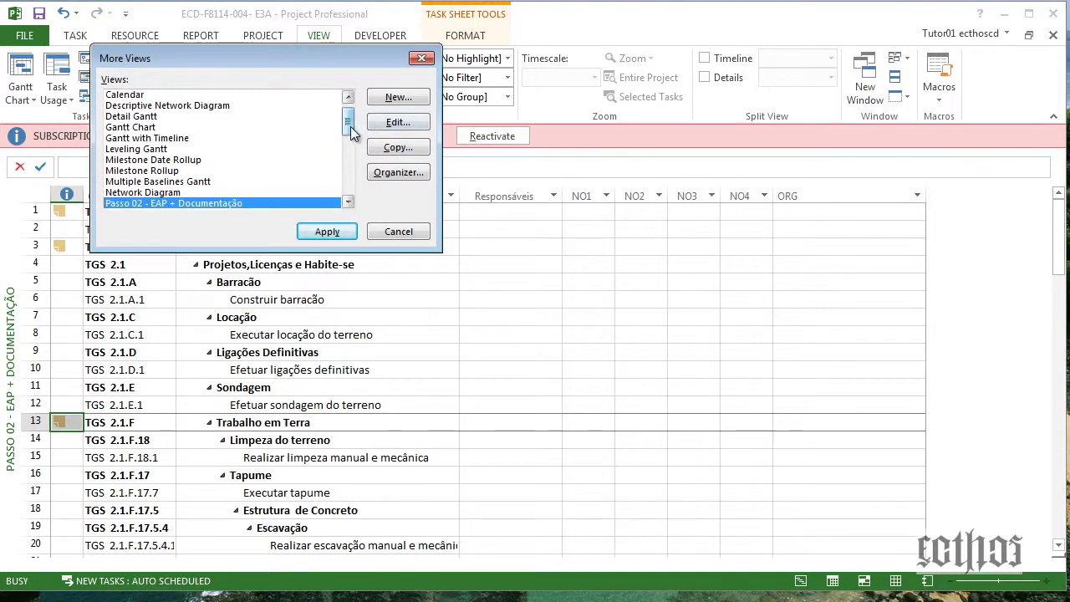
{"action": "scroll", "coordinate": [354, 121], "scroll_direction": "down", "scroll_amount": 2}
{"action": "left_click", "coordinate": [247, 151]}
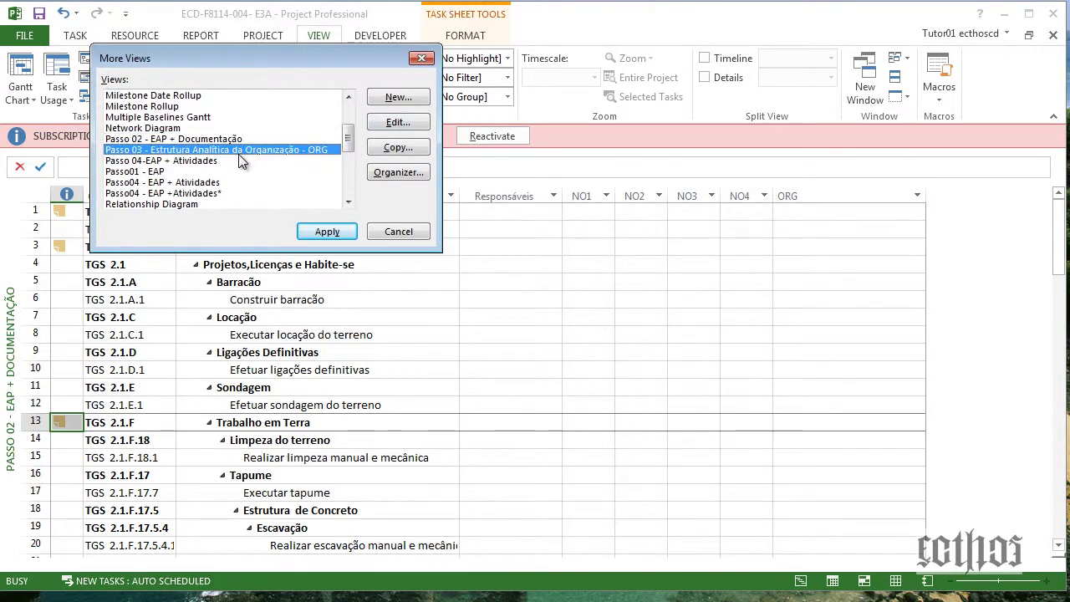
{"action": "left_click", "coordinate": [244, 161]}
{"action": "left_click", "coordinate": [416, 123]}
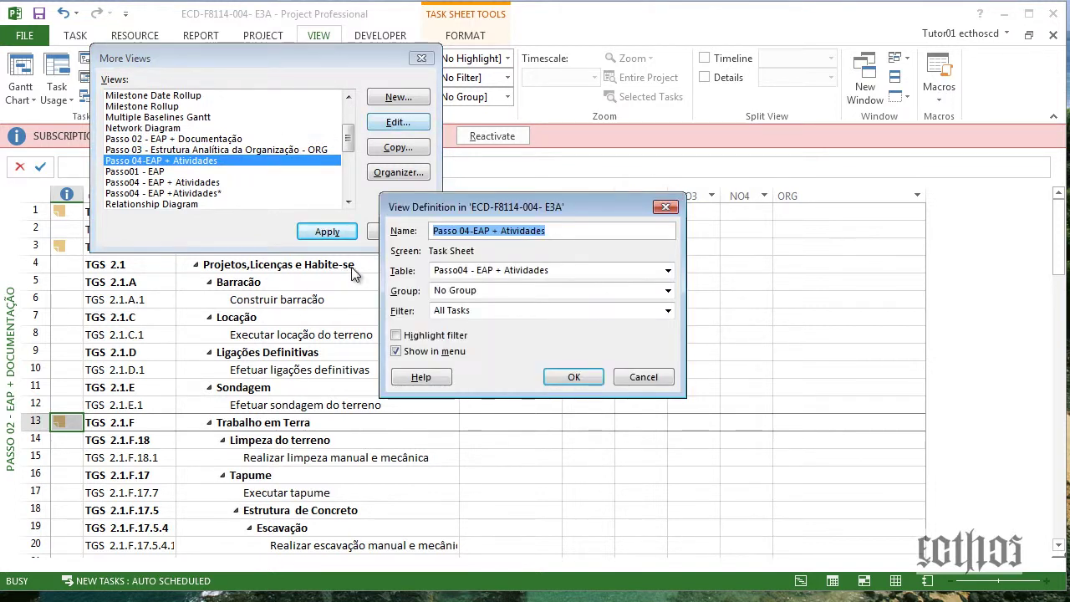
{"action": "left_click", "coordinate": [471, 230]}
{"action": "key", "text": "BackSpace"}
{"action": "type", "text": "-"}
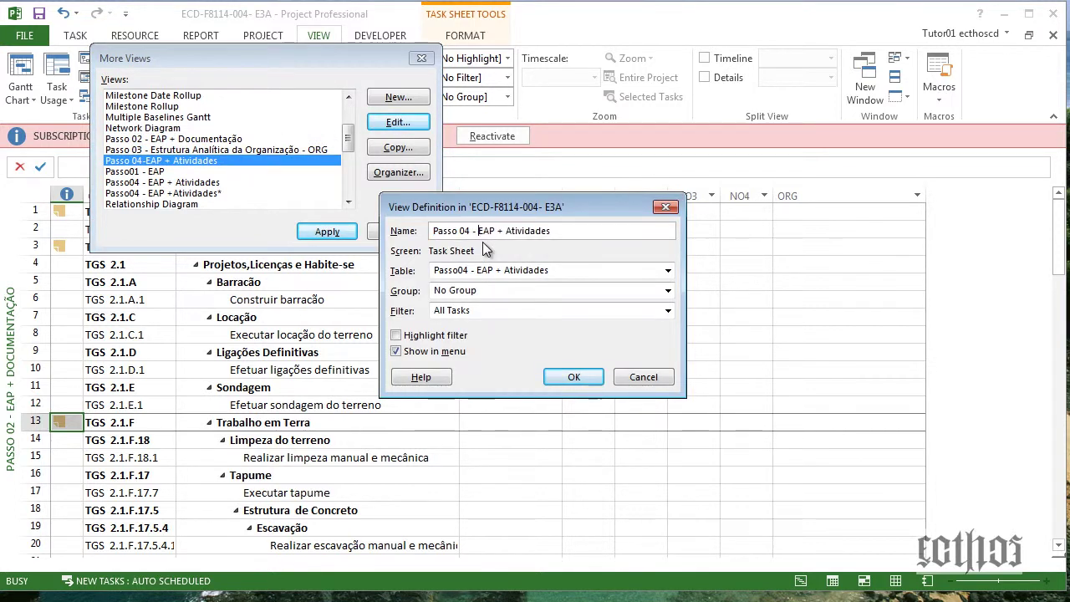
{"action": "left_click", "coordinate": [577, 378]}
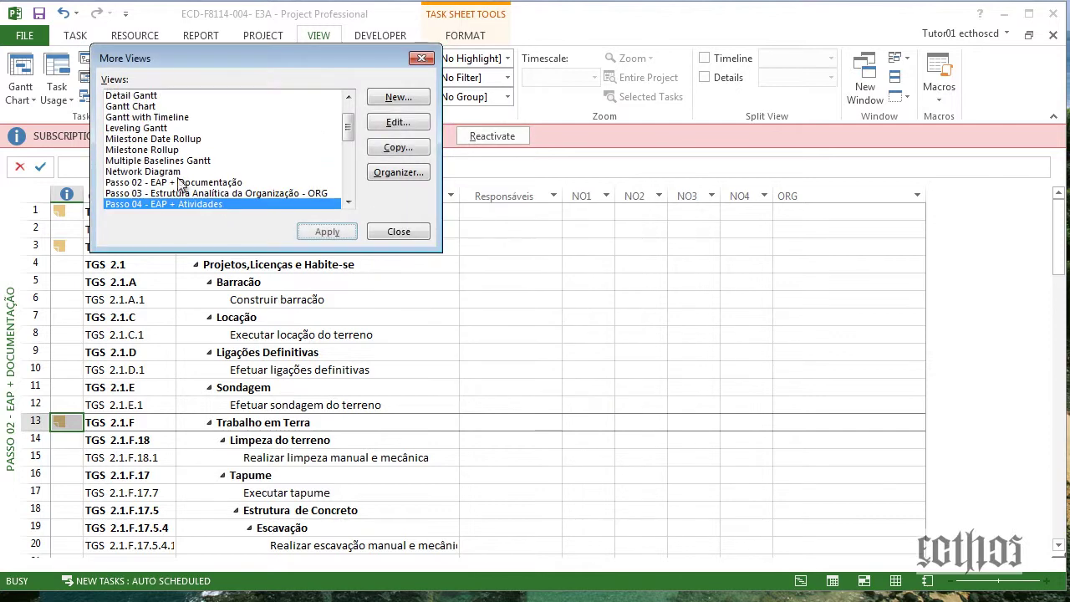
Rename the Passo01 - EAP view to Passo 01 - EAP.
{"action": "left_click", "coordinate": [348, 202]}
{"action": "left_click", "coordinate": [348, 202]}
{"action": "left_click", "coordinate": [347, 202]}
{"action": "left_click", "coordinate": [348, 202]}
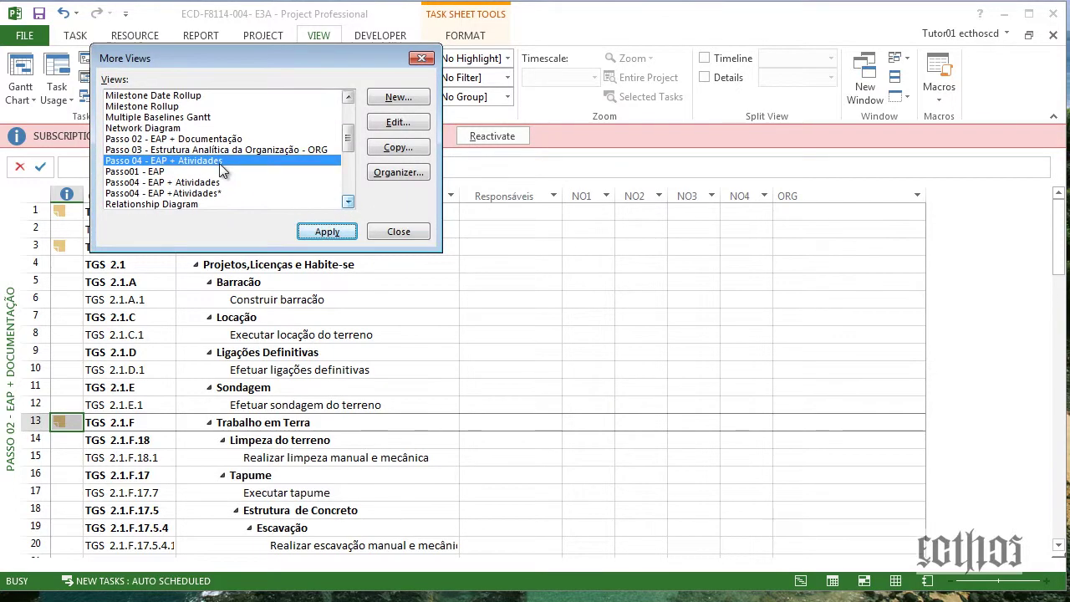
{"action": "left_click", "coordinate": [144, 172]}
{"action": "left_click", "coordinate": [397, 122]}
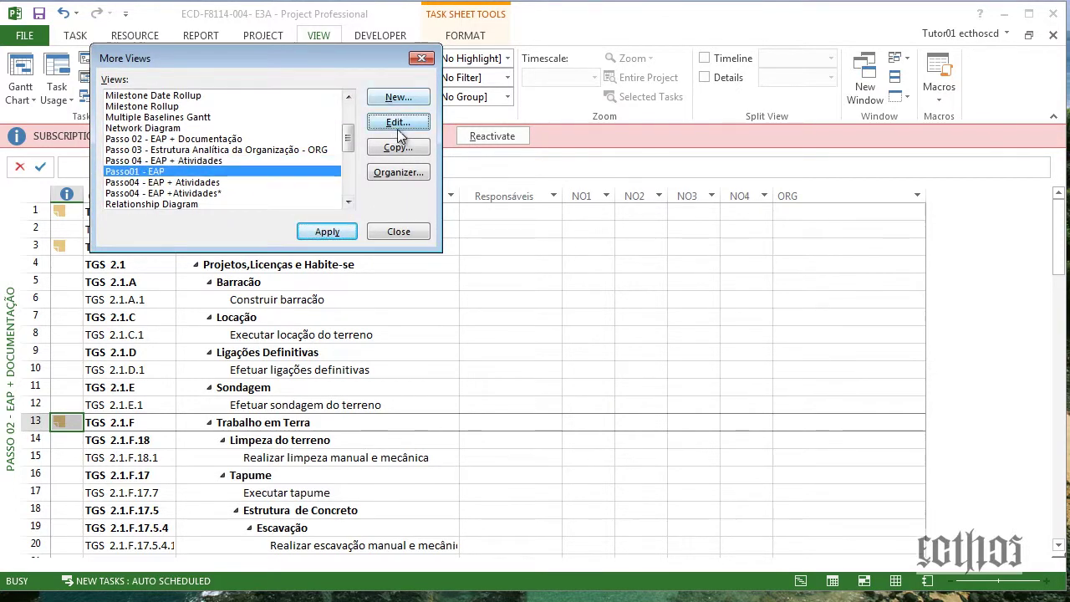
{"action": "left_click", "coordinate": [457, 231]}
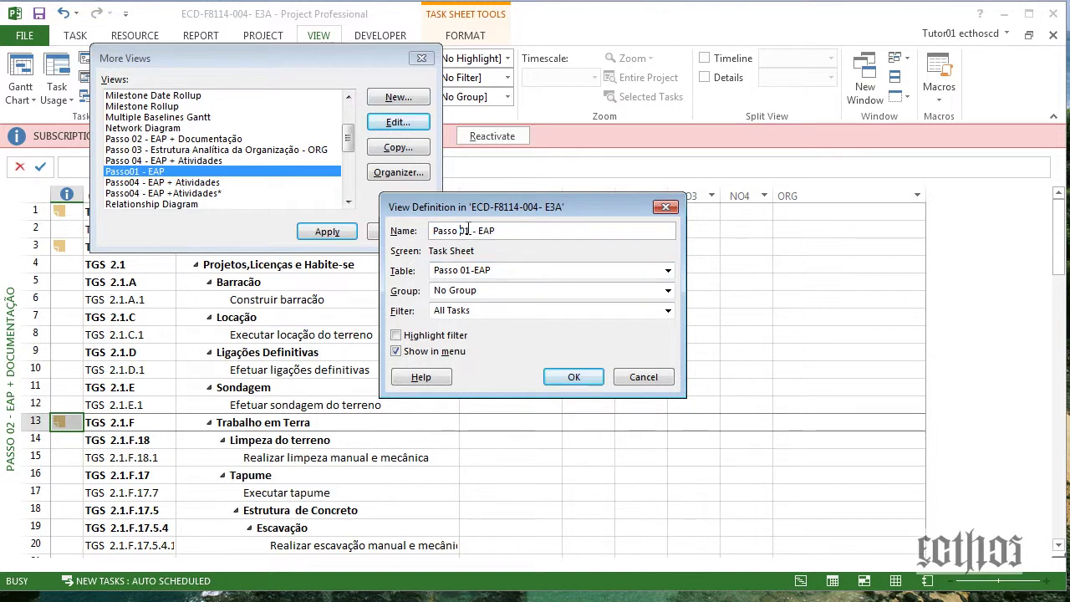
{"action": "left_click", "coordinate": [573, 377]}
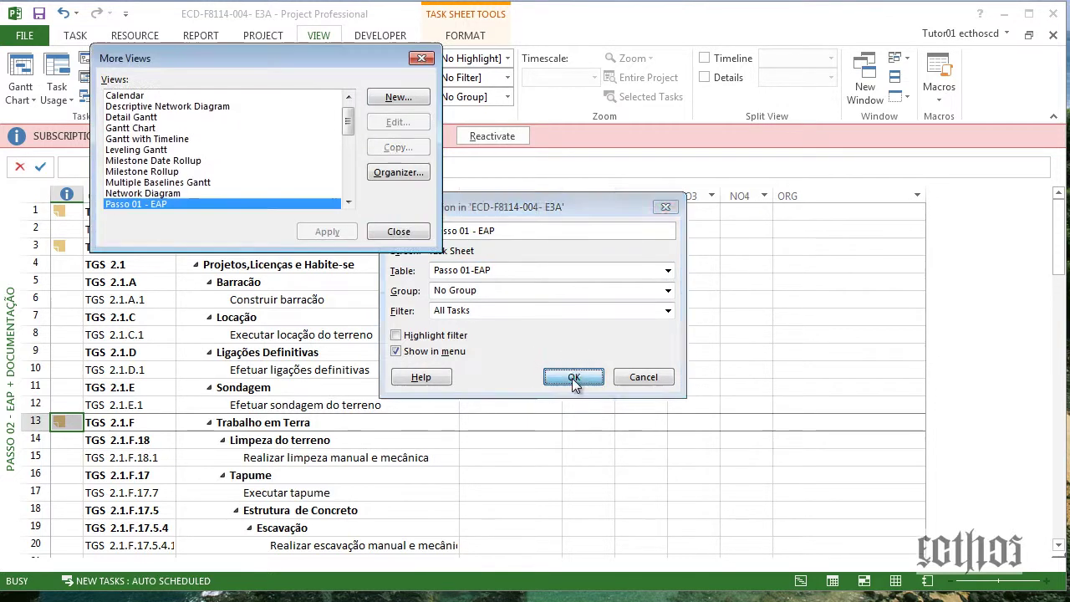
Try to rename the combination view Passo04 - EAP + Atividades to Passo 04 - EAP + Atividades.
{"action": "left_click", "coordinate": [348, 202]}
{"action": "left_click", "coordinate": [348, 202]}
{"action": "left_click", "coordinate": [288, 171]}
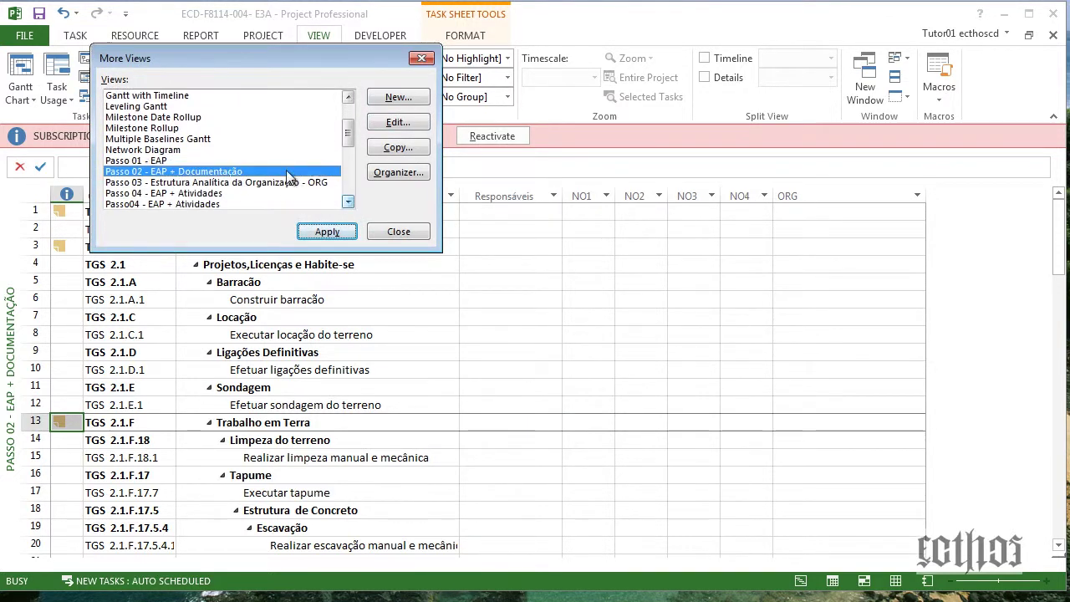
{"action": "left_click", "coordinate": [205, 204]}
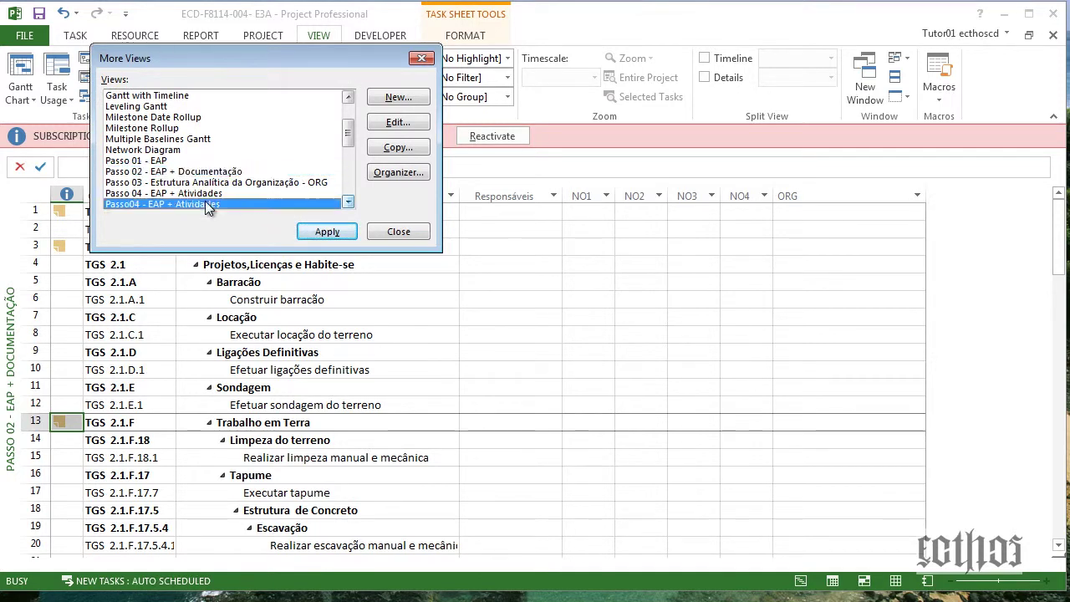
{"action": "left_click", "coordinate": [410, 124]}
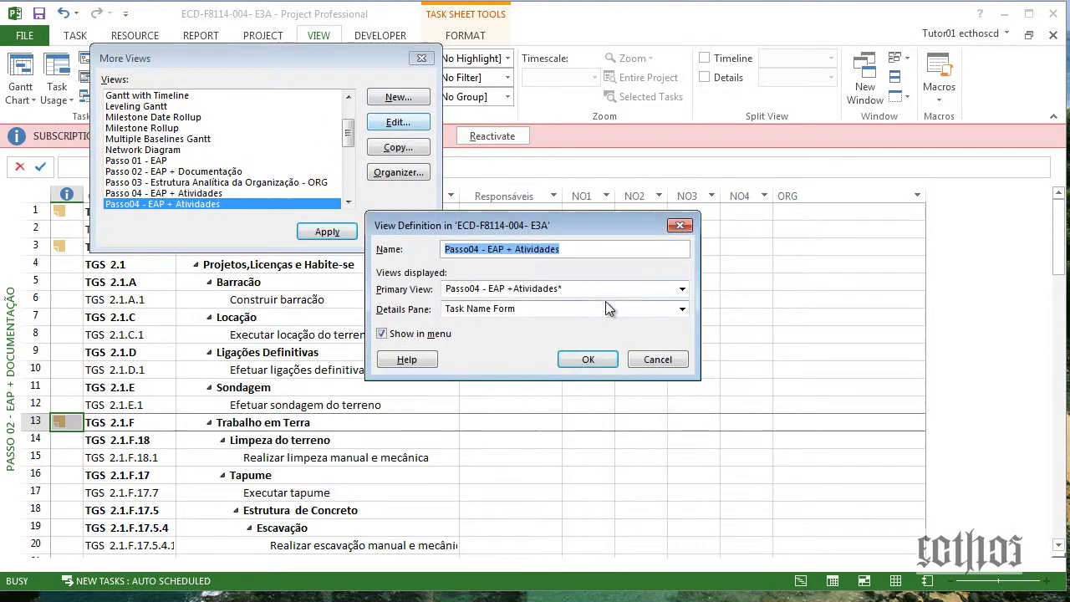
{"action": "left_click", "coordinate": [478, 291]}
{"action": "left_click", "coordinate": [777, 335]}
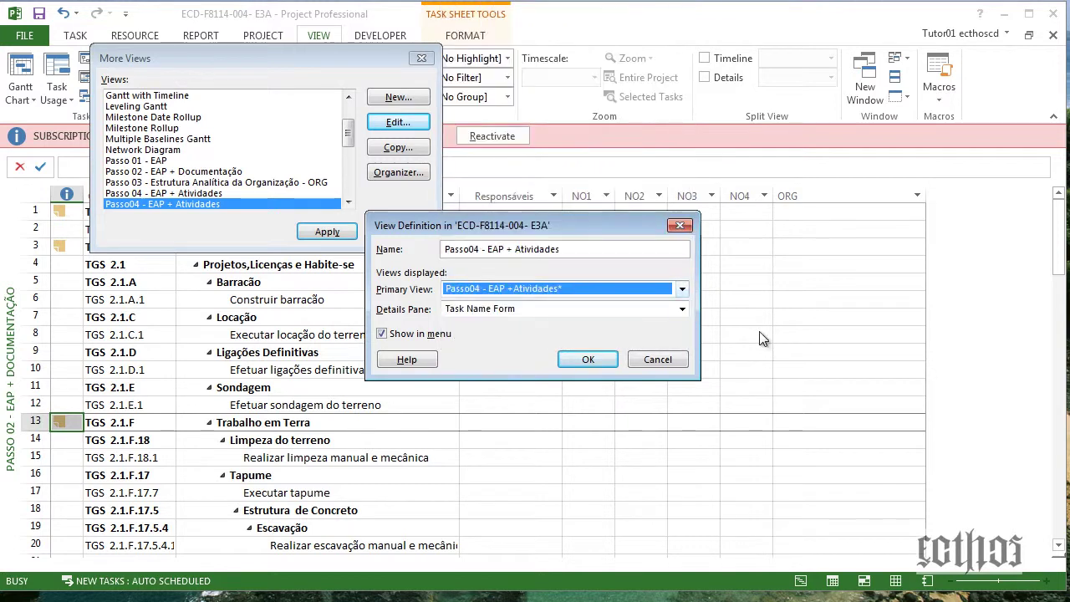
{"action": "left_click", "coordinate": [471, 248]}
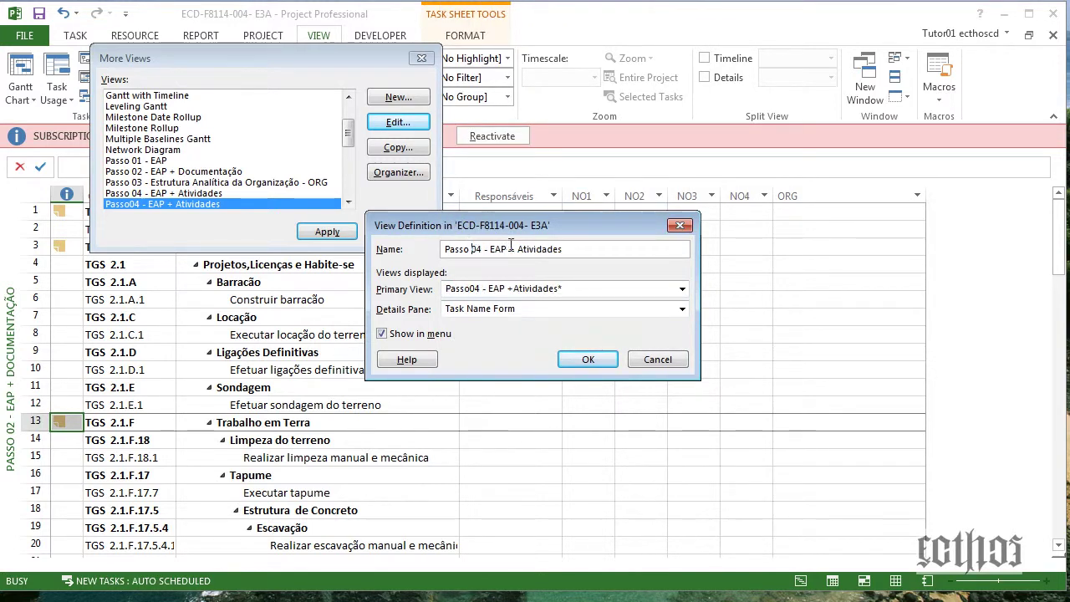
{"action": "left_click", "coordinate": [588, 358]}
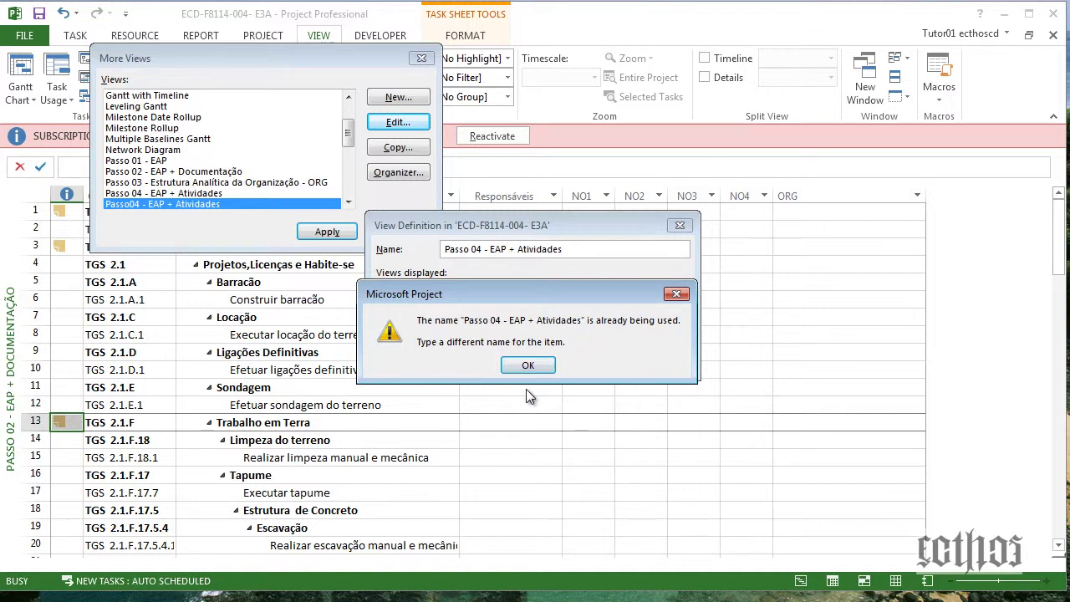
{"action": "left_click", "coordinate": [529, 366]}
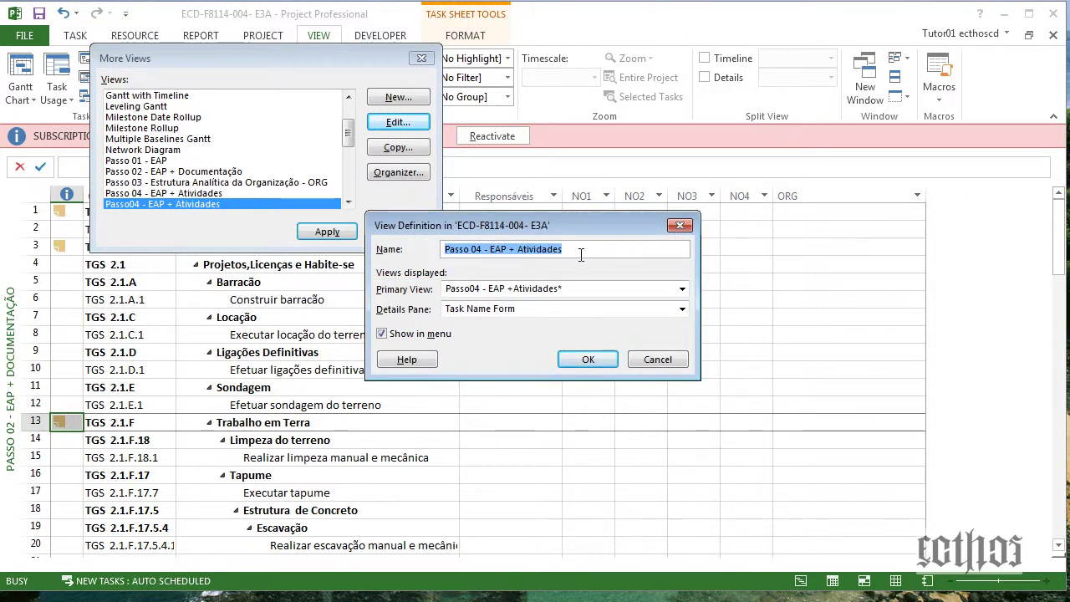
{"action": "left_click", "coordinate": [650, 362]}
{"action": "left_click", "coordinate": [251, 192]}
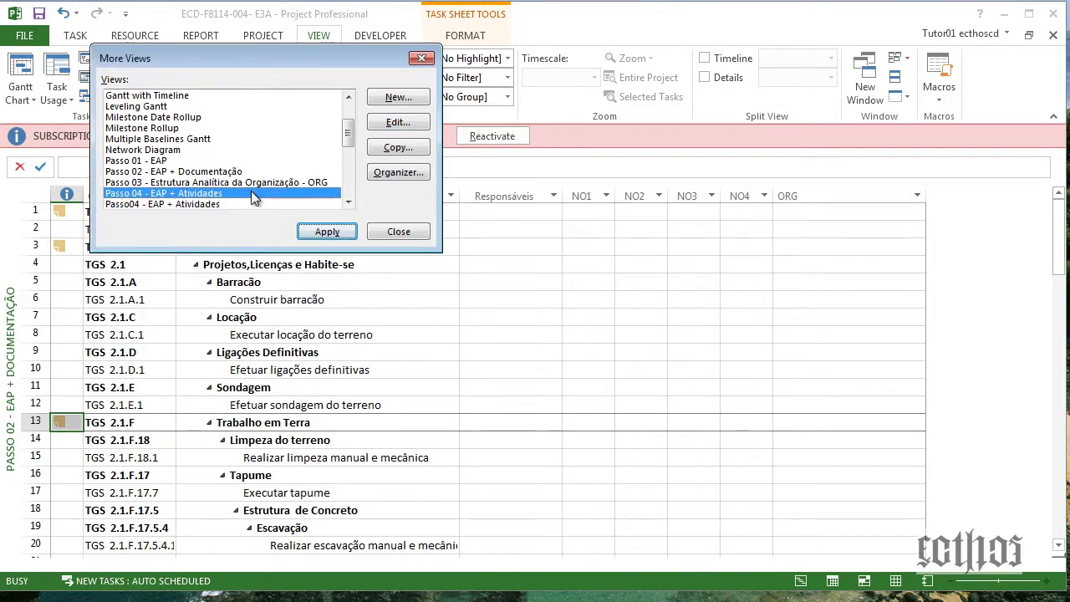
{"action": "key", "text": "Down"}
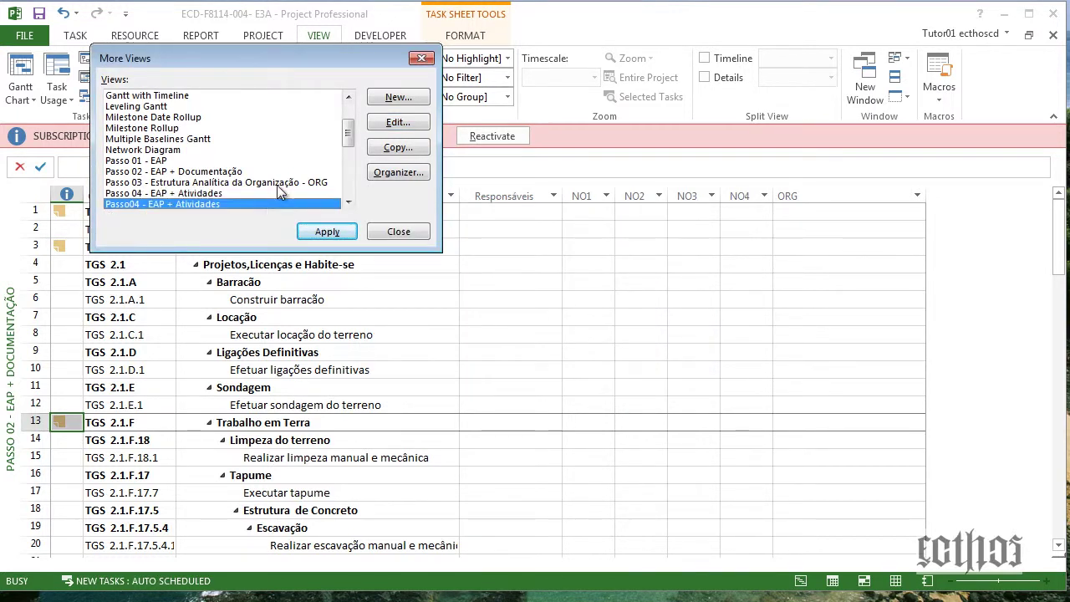
{"action": "left_click", "coordinate": [415, 126]}
{"action": "left_click", "coordinate": [581, 246]}
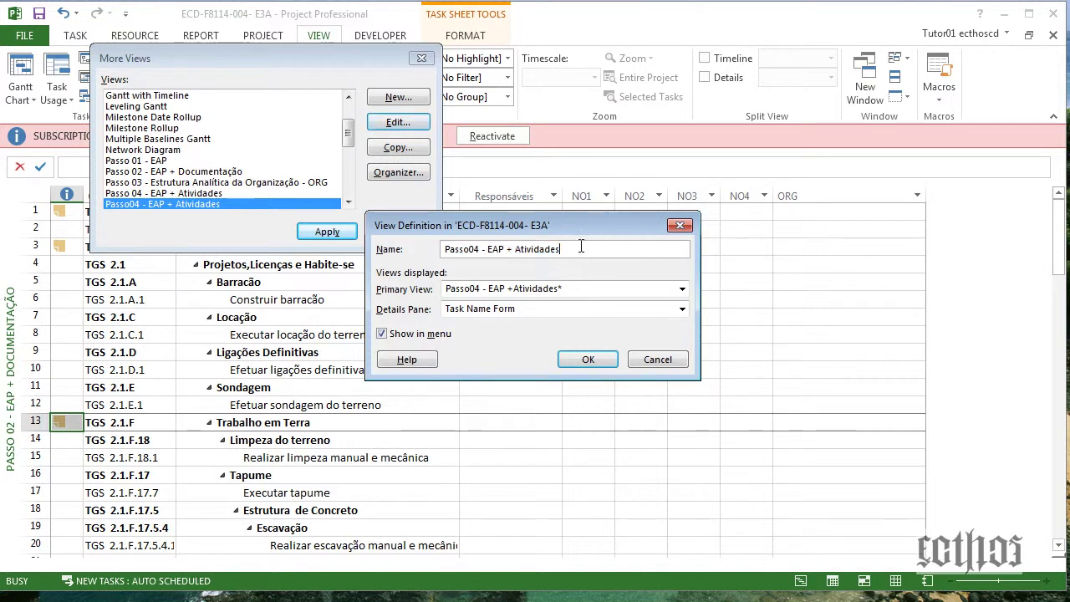
{"action": "left_click", "coordinate": [664, 359]}
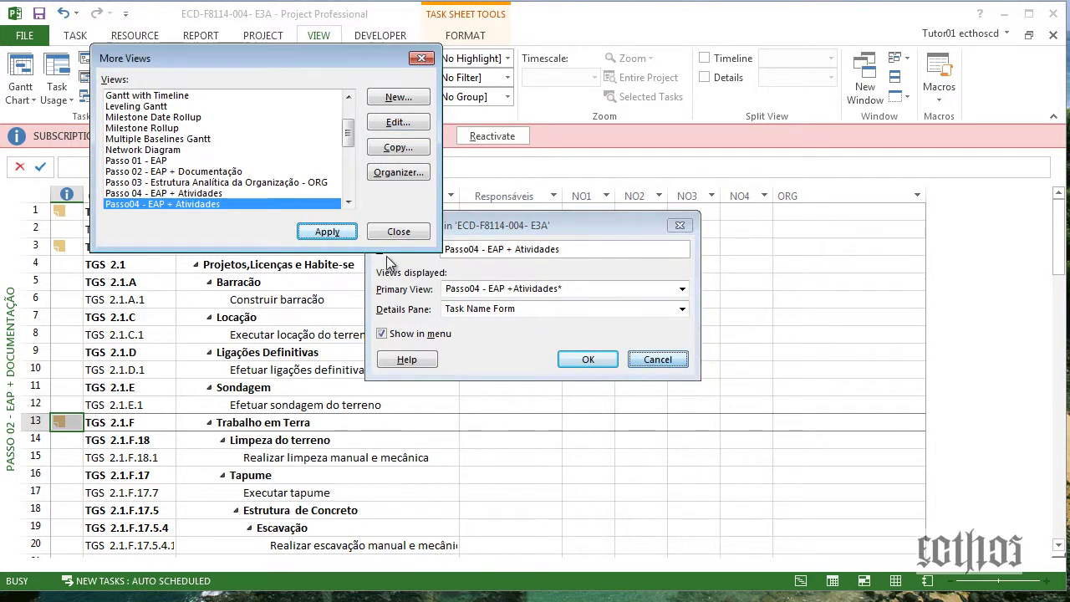
Rename the Passo 04 - EAP + Atividades view to Passo 04 - EAP + Atividades*.
{"action": "left_click", "coordinate": [245, 192]}
{"action": "left_click", "coordinate": [374, 126]}
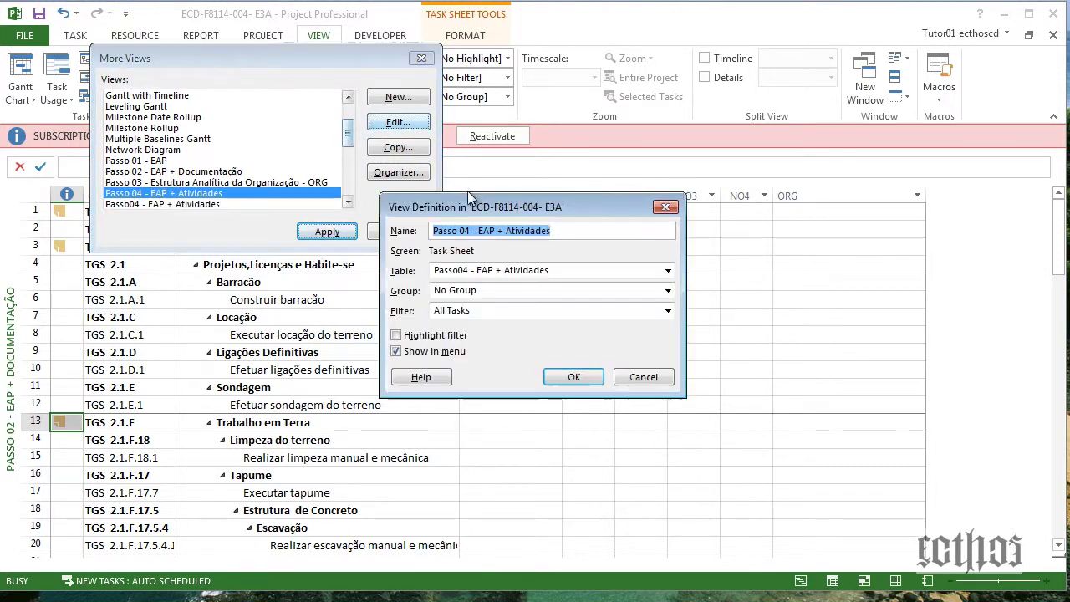
{"action": "left_click", "coordinate": [561, 233]}
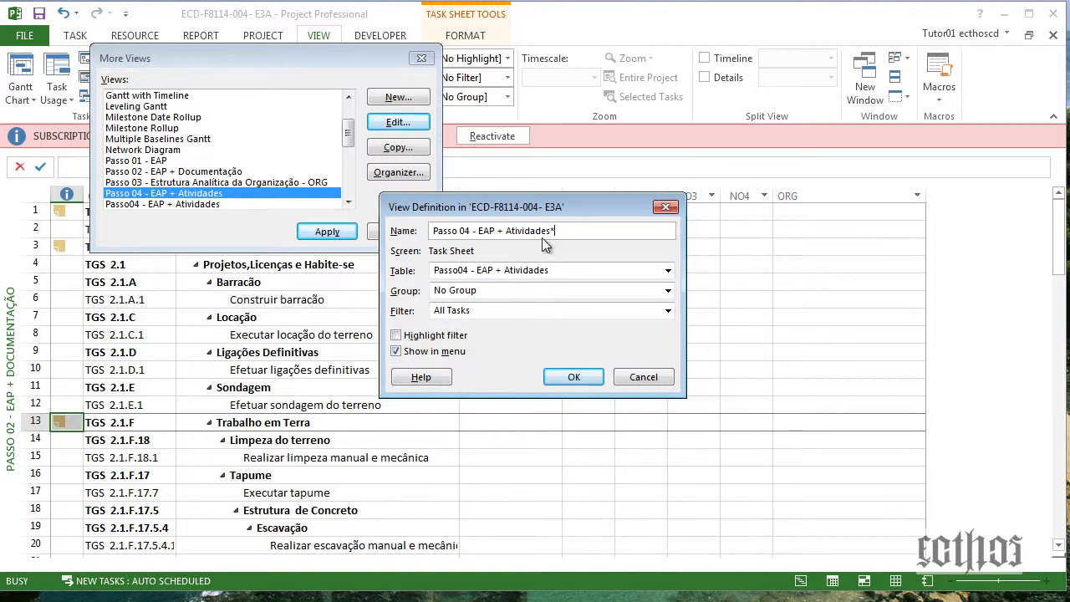
{"action": "left_click", "coordinate": [571, 376]}
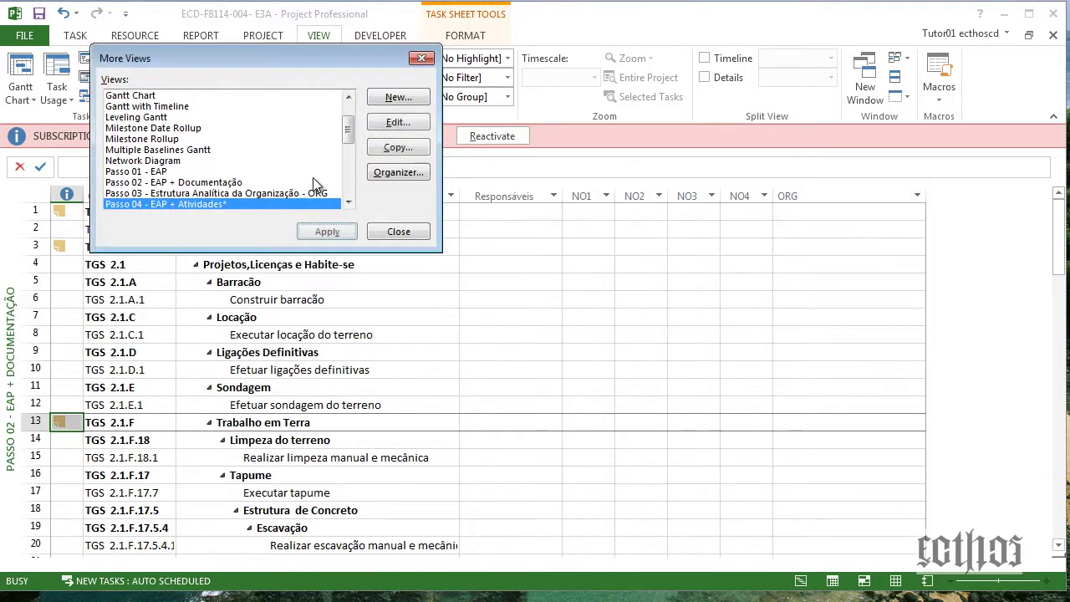
Rename the combination view Passo04 - EAP + Atividades to Passo 04 - EAP + Atividades and close the list of views.
{"action": "left_click", "coordinate": [347, 201]}
{"action": "left_click", "coordinate": [282, 181]}
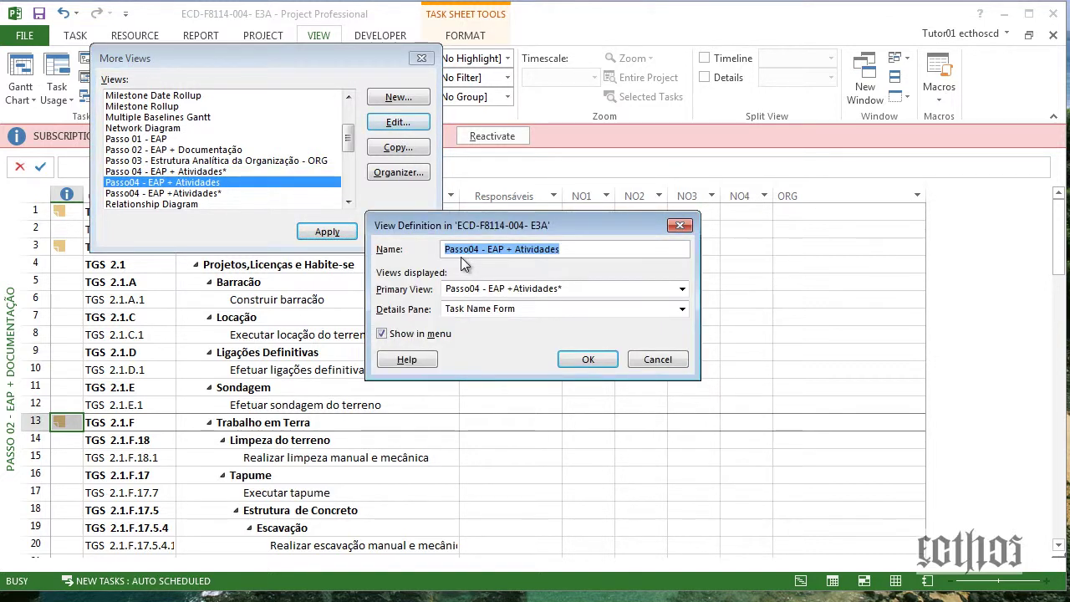
{"action": "left_click", "coordinate": [468, 250]}
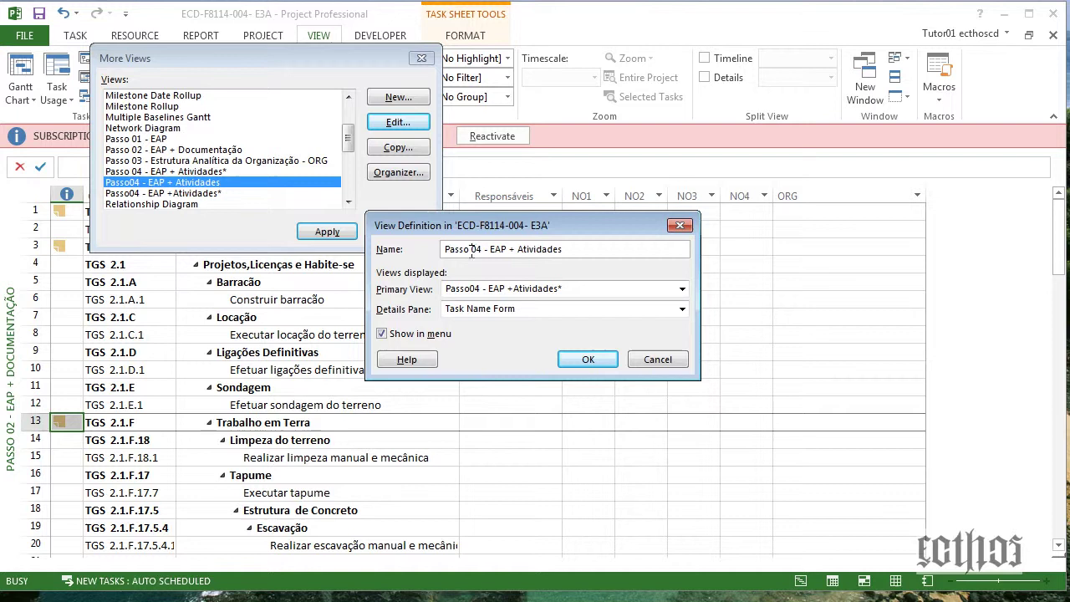
{"action": "left_click", "coordinate": [566, 362]}
{"action": "left_click", "coordinate": [349, 202]}
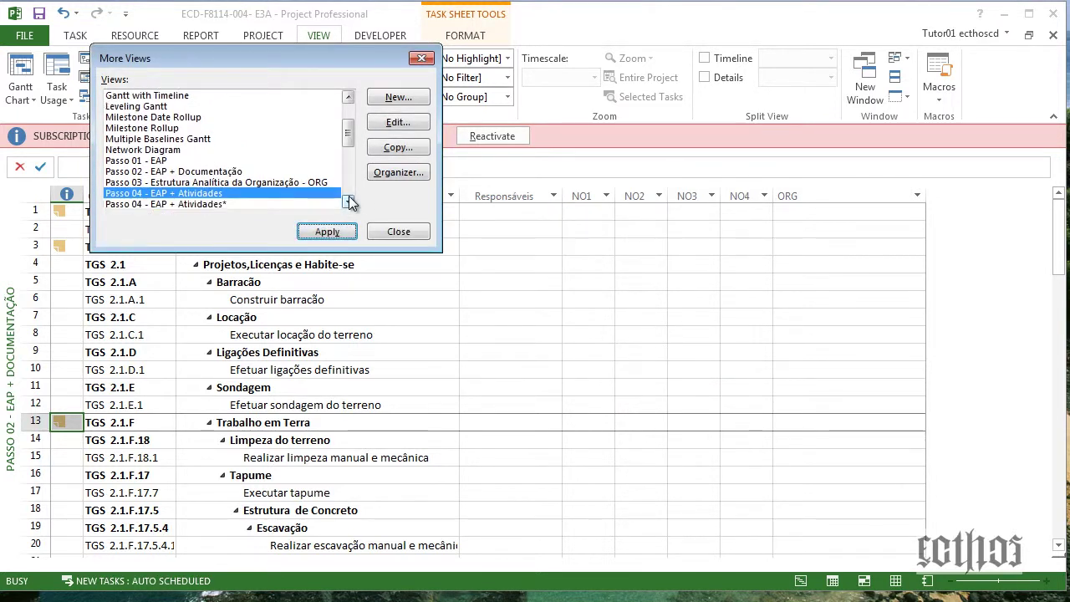
{"action": "double_click", "coordinate": [349, 202]}
{"action": "left_click", "coordinate": [259, 182]}
{"action": "left_click", "coordinate": [258, 193]}
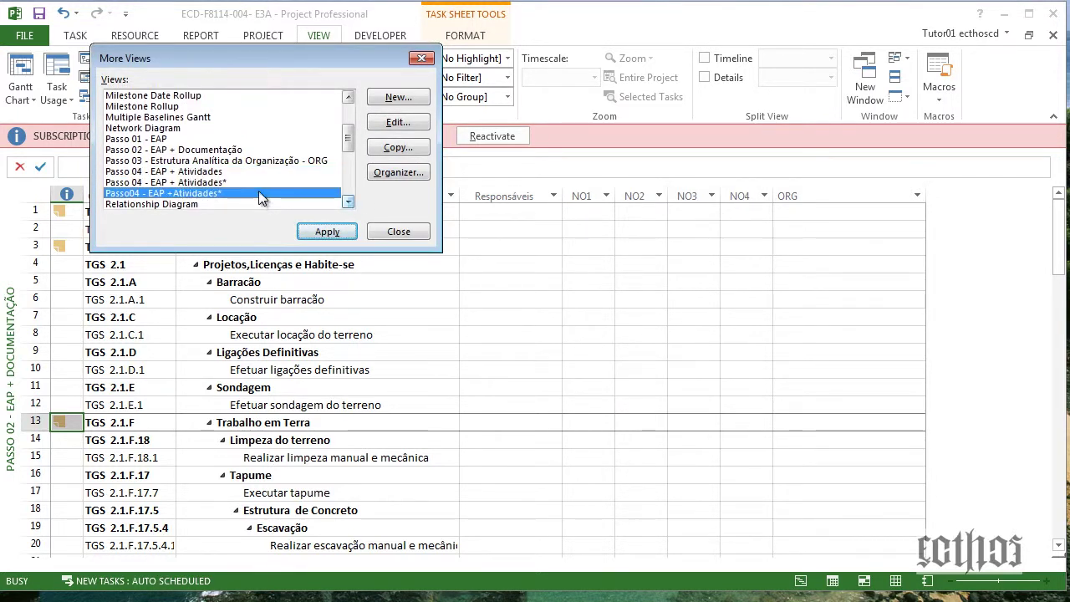
{"action": "left_click", "coordinate": [399, 236]}
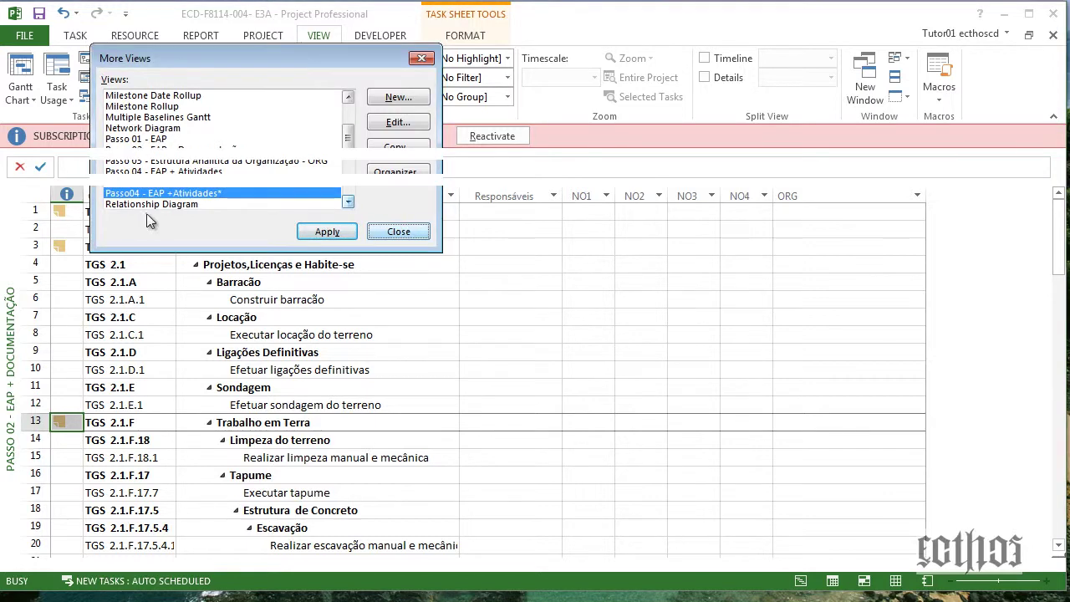
Apply the Passo 03 - Estrutura Analítica da Organização - ORG view and inspect the criteria of its applied ORG filter.
{"action": "right_click", "coordinate": [10, 250]}
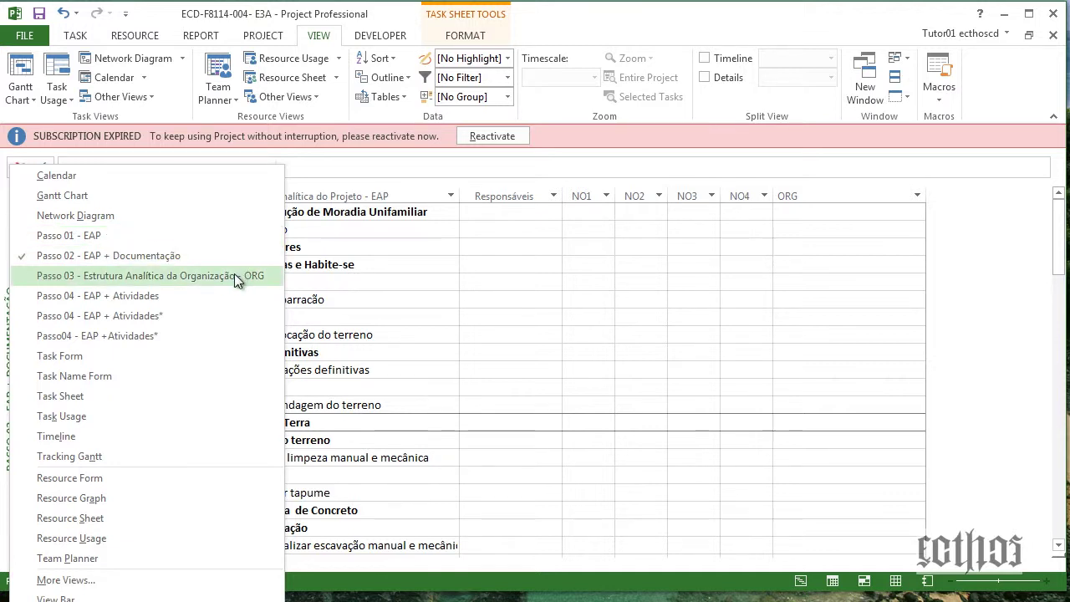
{"action": "left_click", "coordinate": [192, 277]}
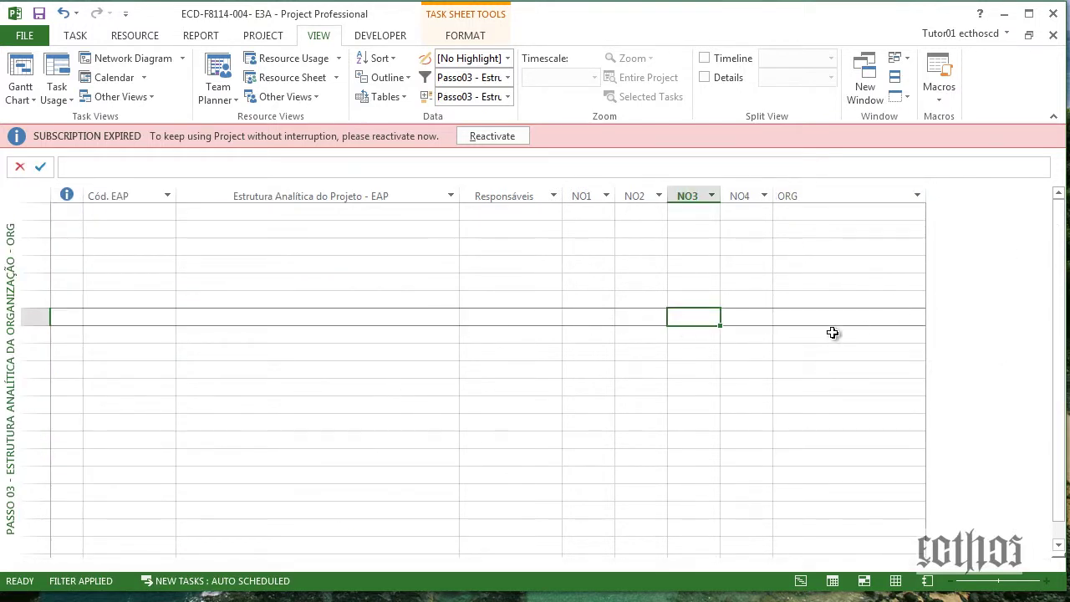
{"action": "left_click", "coordinate": [506, 77]}
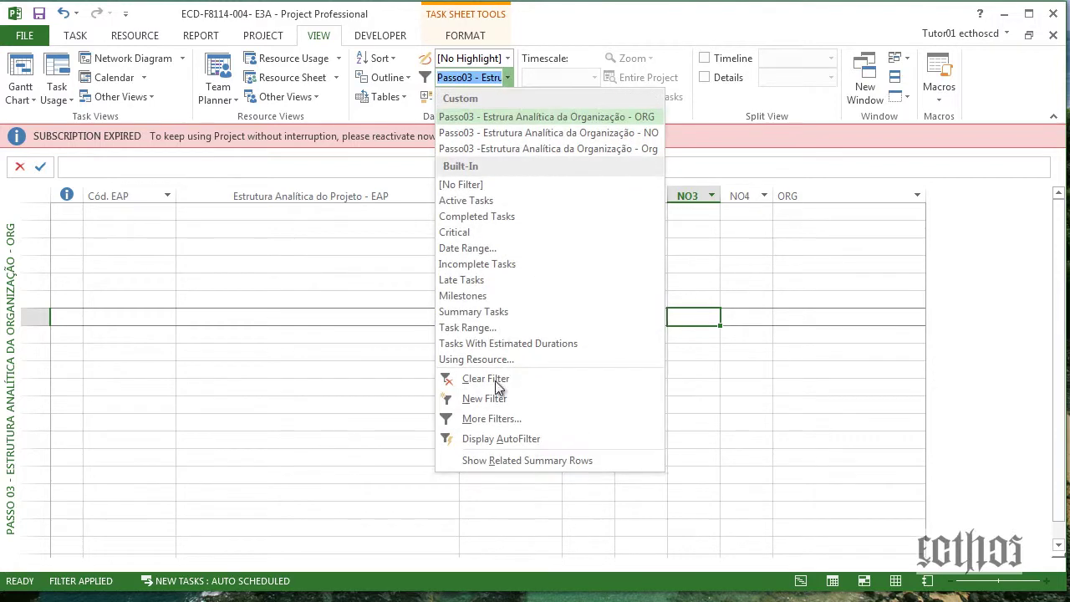
{"action": "left_click", "coordinate": [497, 439]}
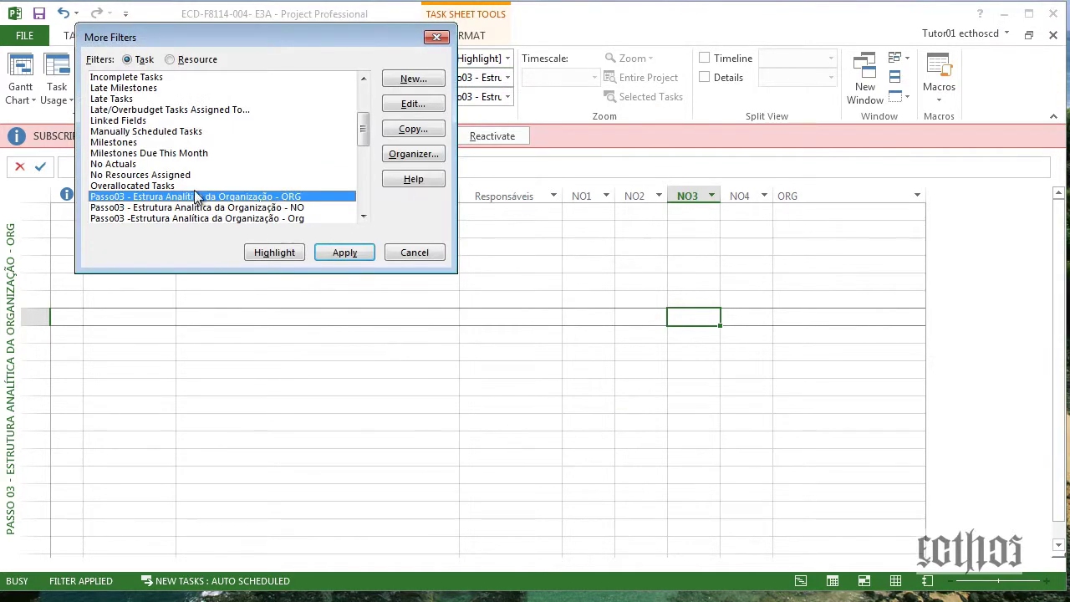
{"action": "left_click", "coordinate": [385, 107]}
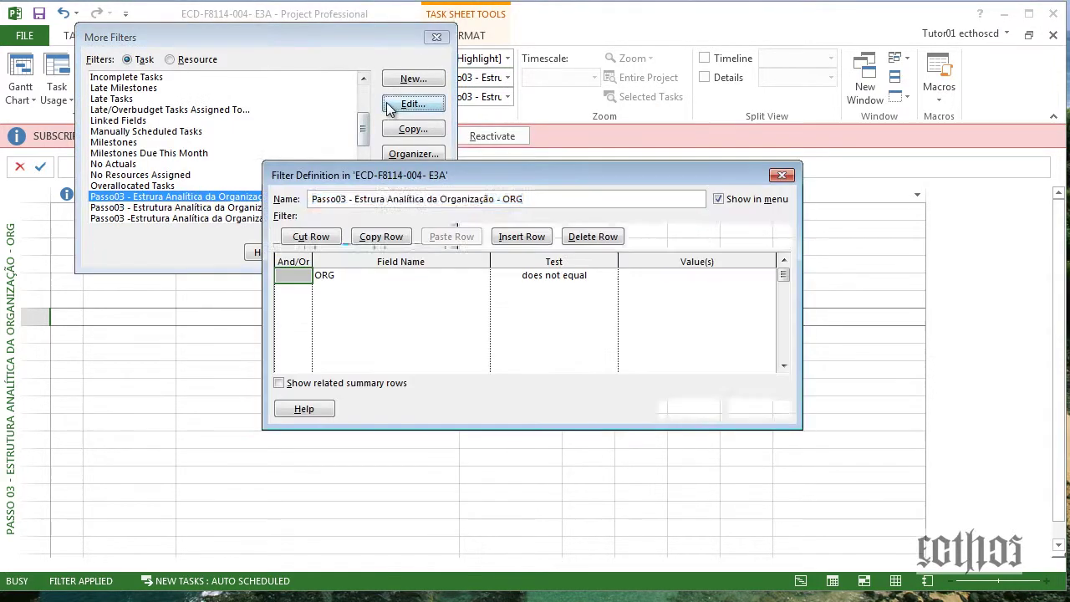
{"action": "left_click", "coordinate": [572, 275]}
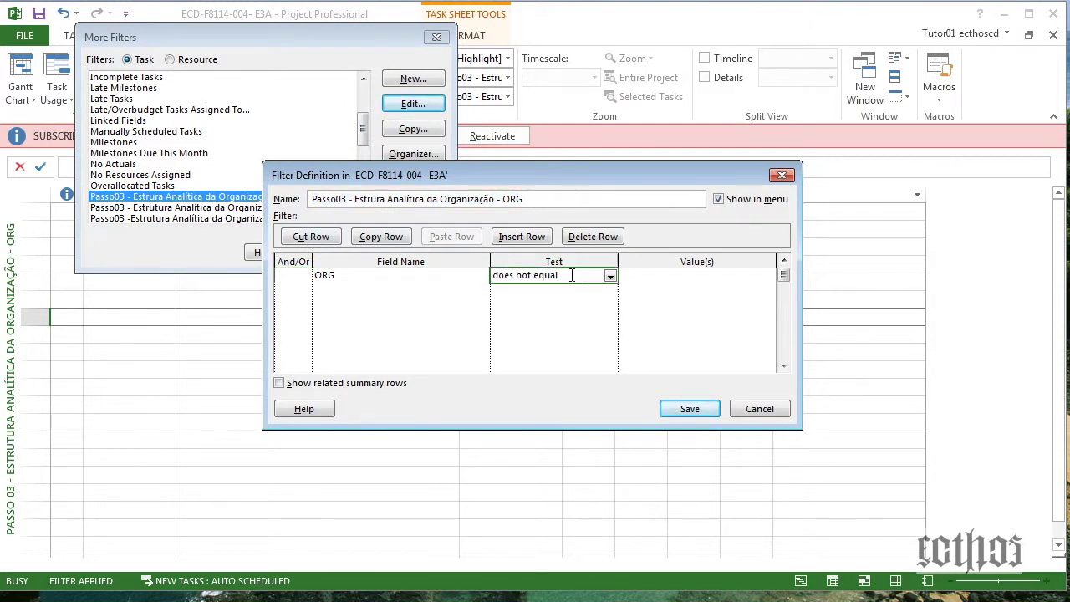
{"action": "left_click", "coordinate": [635, 274]}
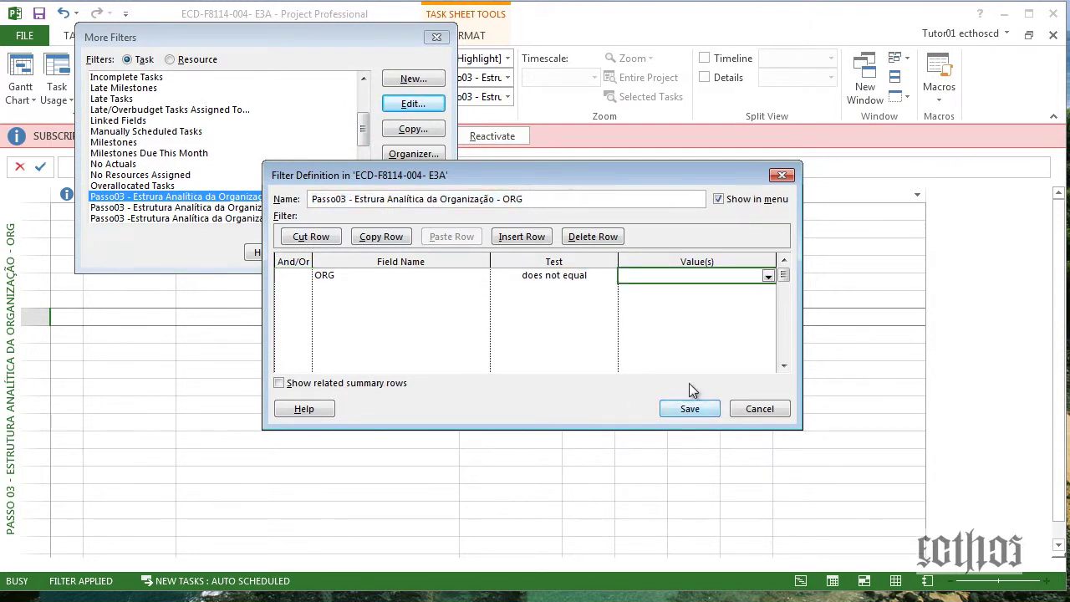
{"action": "left_click", "coordinate": [691, 402]}
{"action": "left_click", "coordinate": [417, 251]}
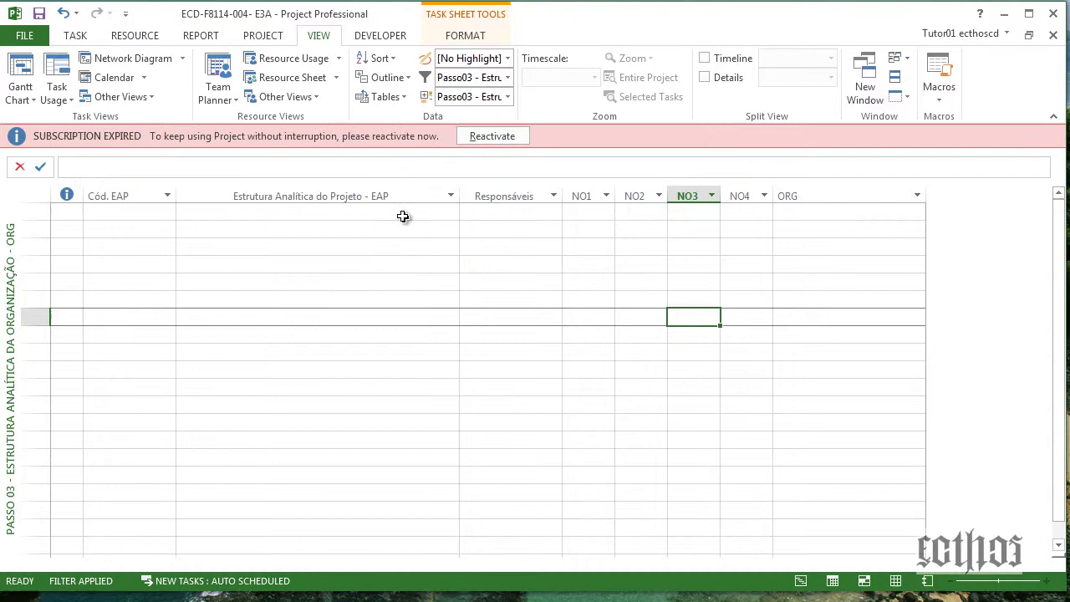
Switch back to the Passo 02 - EAP + Documentação view and go to the first task's ORG cell.
{"action": "left_click", "coordinate": [375, 250]}
{"action": "right_click", "coordinate": [11, 261]}
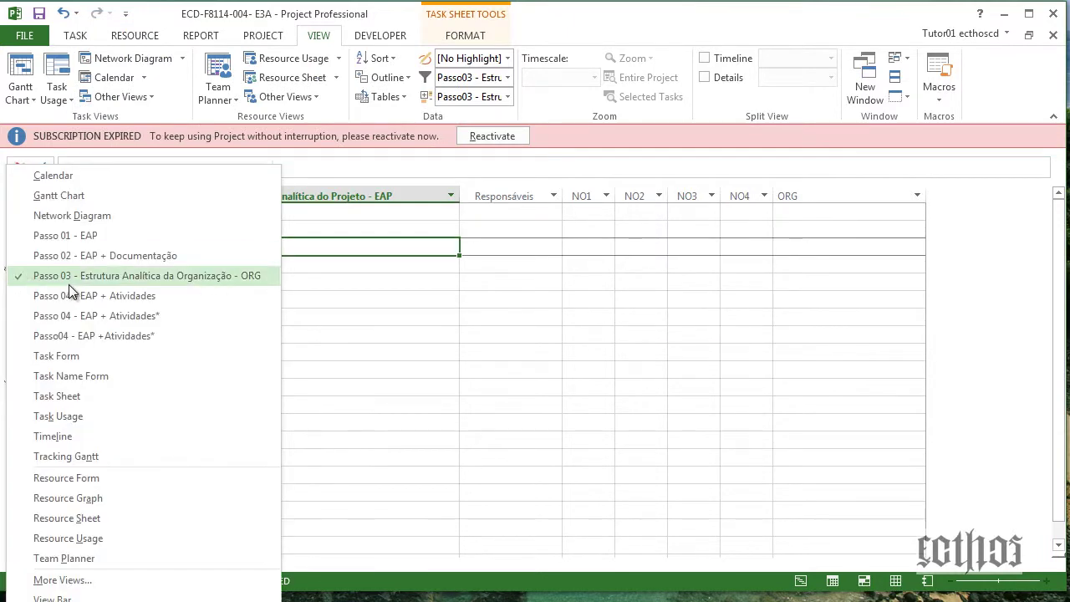
{"action": "left_click", "coordinate": [92, 255]}
{"action": "left_click", "coordinate": [874, 265]}
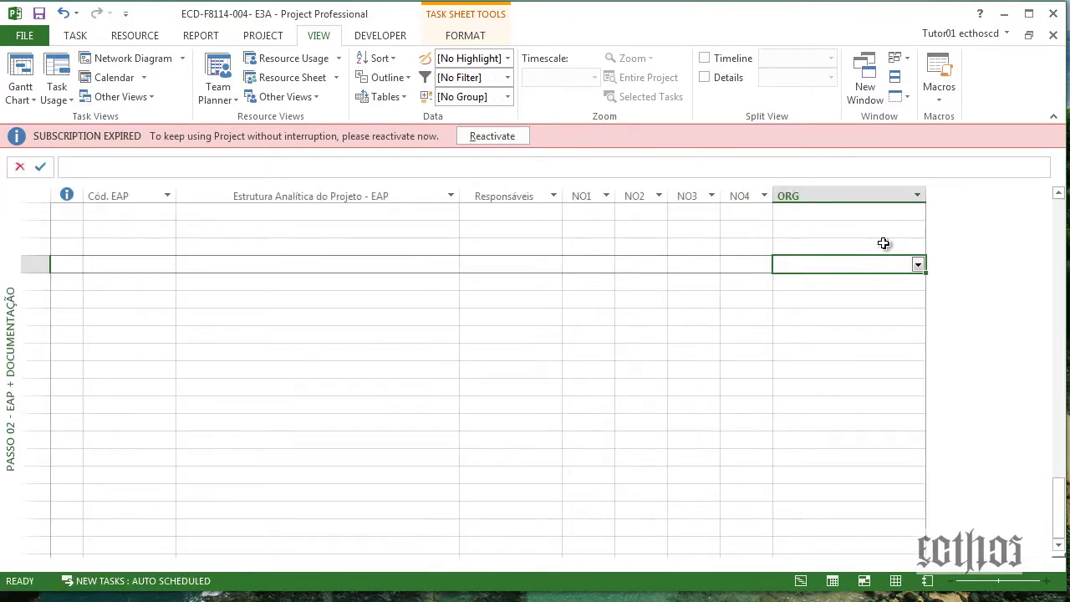
{"action": "scroll", "coordinate": [890, 239], "scroll_direction": "up", "scroll_amount": 20}
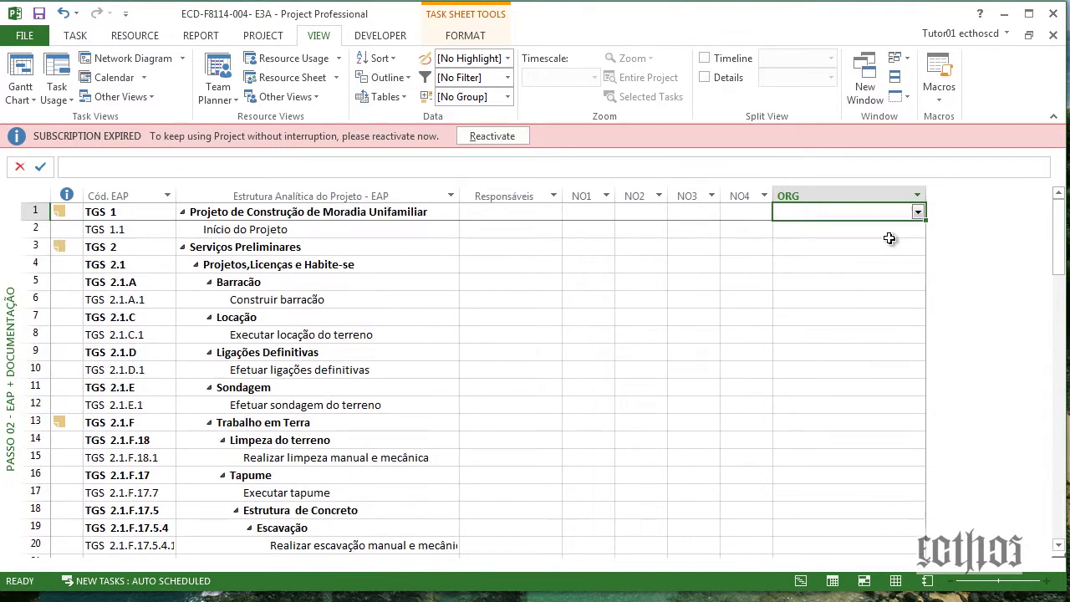
Set the ORG value of the Efetuar ligações definitivas task to Operacional under Departamento de Engenharia.
{"action": "left_click", "coordinate": [917, 229]}
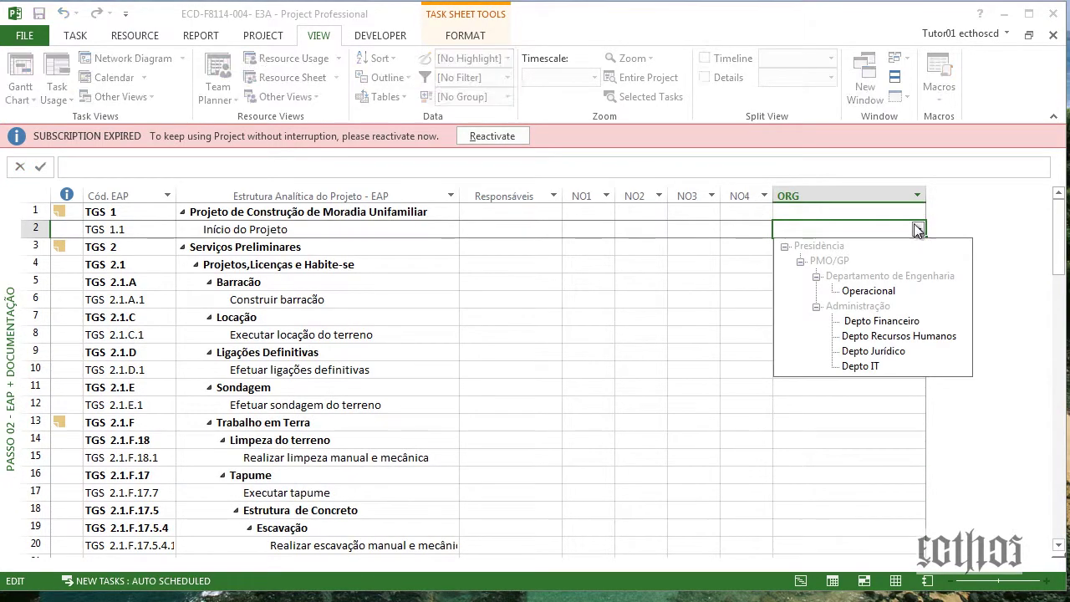
{"action": "left_click", "coordinate": [918, 229]}
{"action": "left_click", "coordinate": [891, 349]}
{"action": "left_click", "coordinate": [915, 371]}
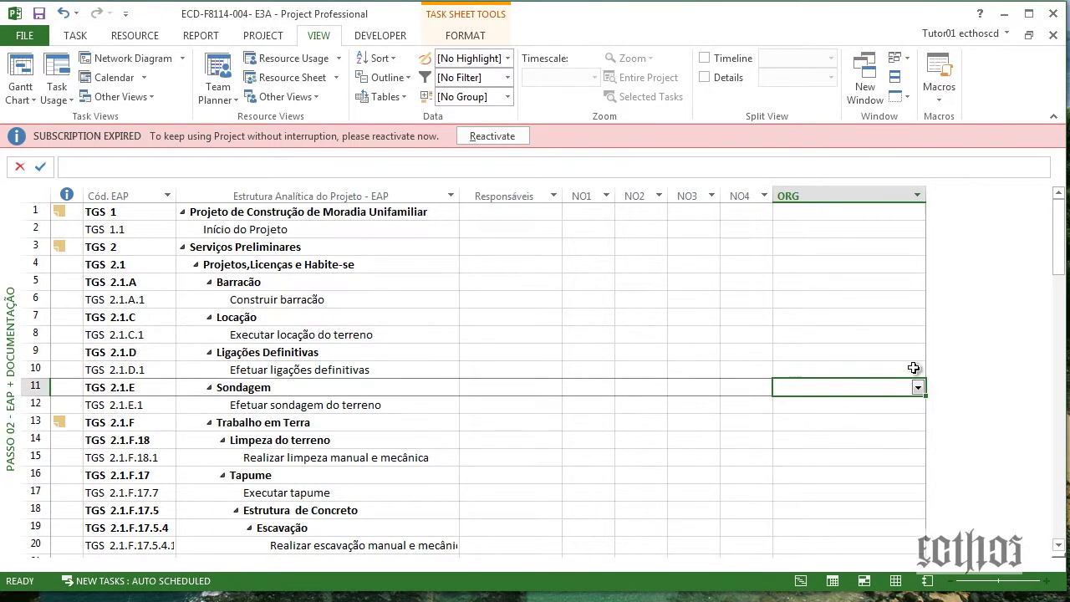
{"action": "left_click", "coordinate": [917, 372]}
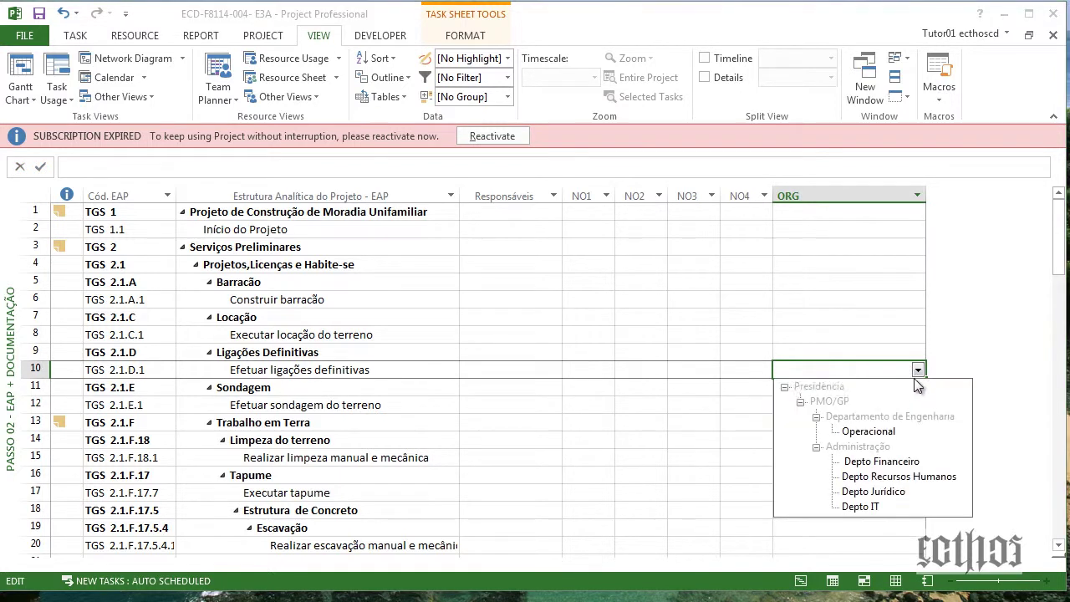
{"action": "left_click", "coordinate": [895, 433]}
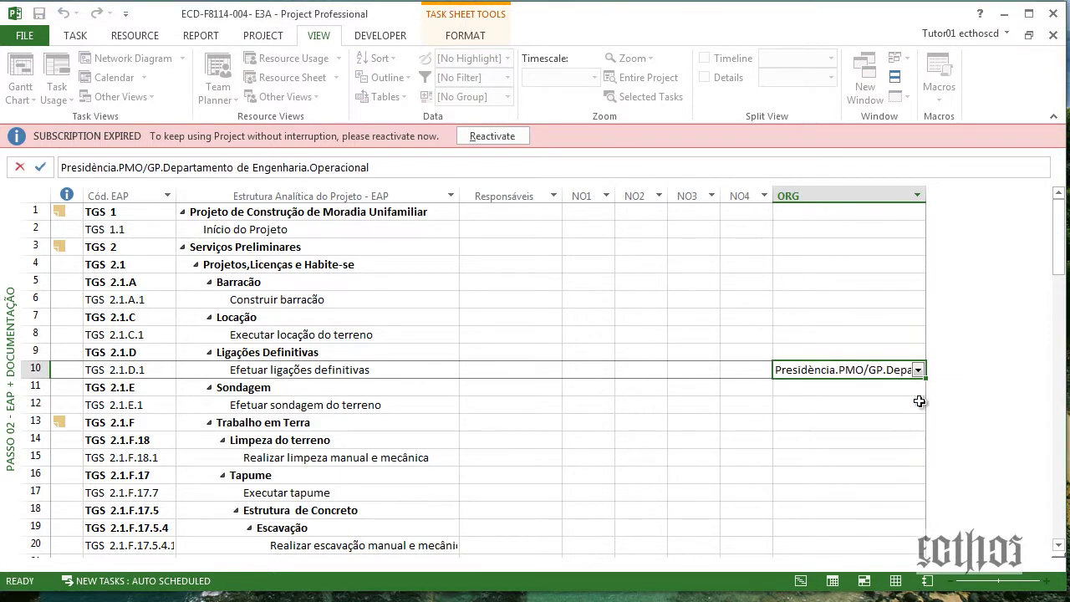
Set the ORG value of the Executar locação do terreno task to Depto Financeiro under Administração.
{"action": "left_click", "coordinate": [899, 317]}
{"action": "left_click", "coordinate": [904, 330]}
{"action": "left_click", "coordinate": [917, 335]}
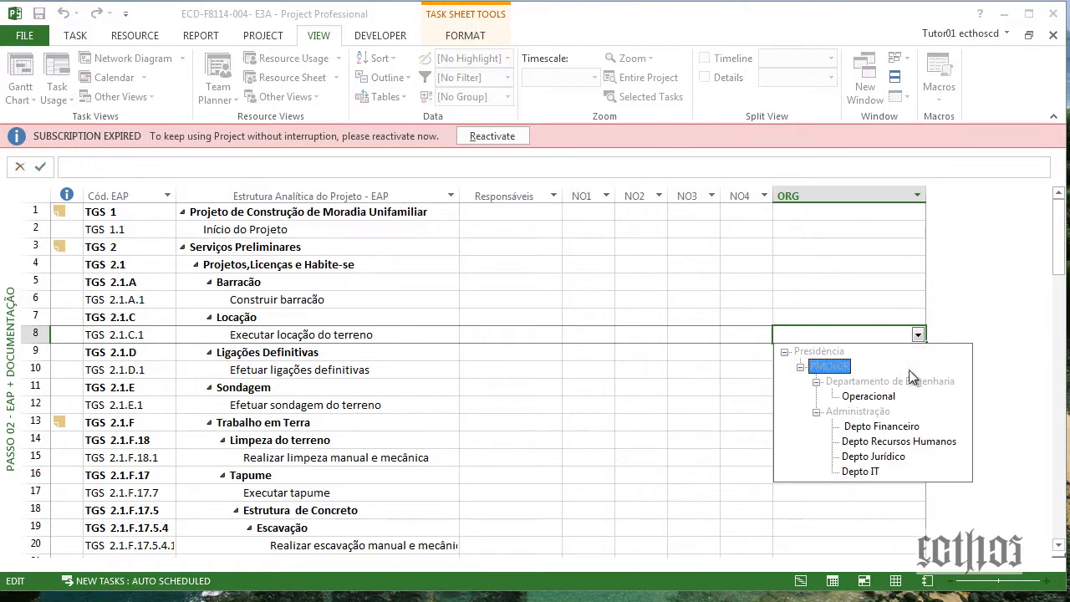
{"action": "left_click", "coordinate": [861, 425]}
{"action": "left_click", "coordinate": [901, 284]}
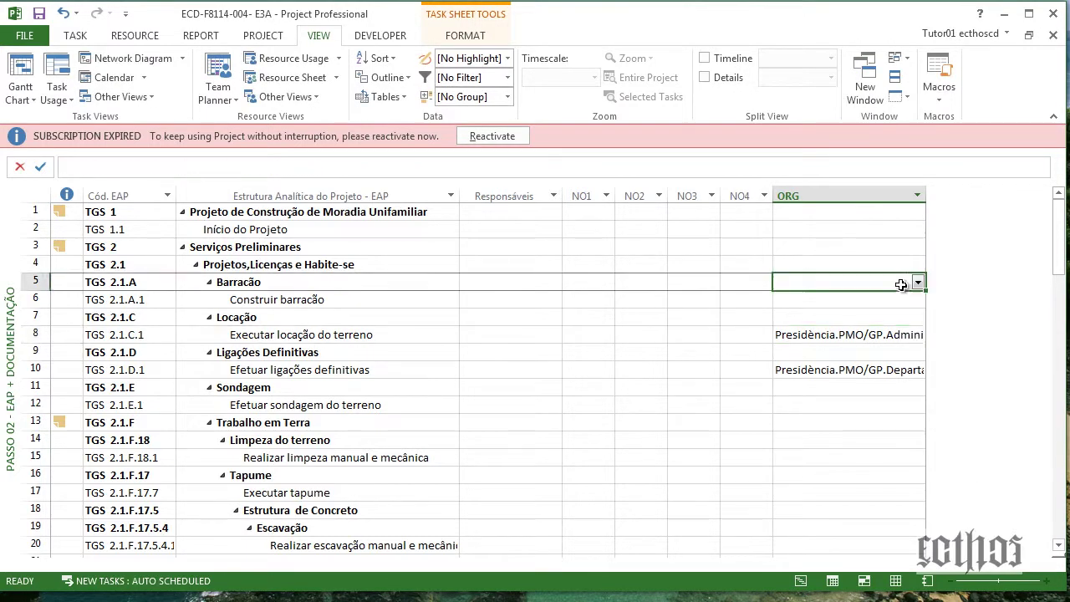
{"action": "left_click", "coordinate": [917, 285]}
{"action": "left_click", "coordinate": [824, 294]}
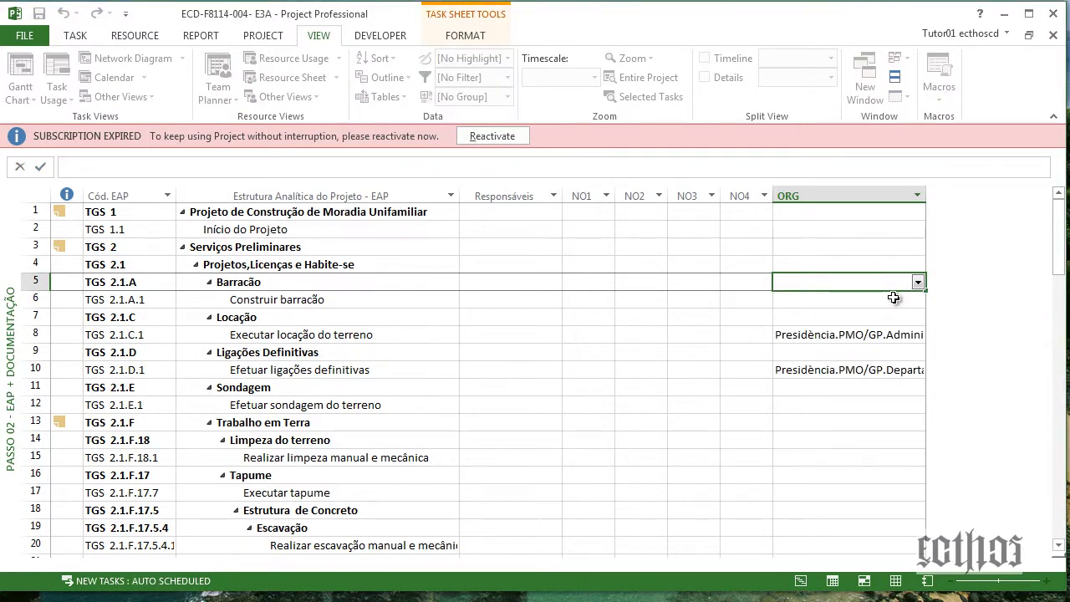
Set the ORG value of the Construir barracão task to Depto Recursos Humanos under Administração.
{"action": "left_click", "coordinate": [914, 299]}
{"action": "left_click", "coordinate": [917, 300]}
{"action": "left_click", "coordinate": [874, 406]}
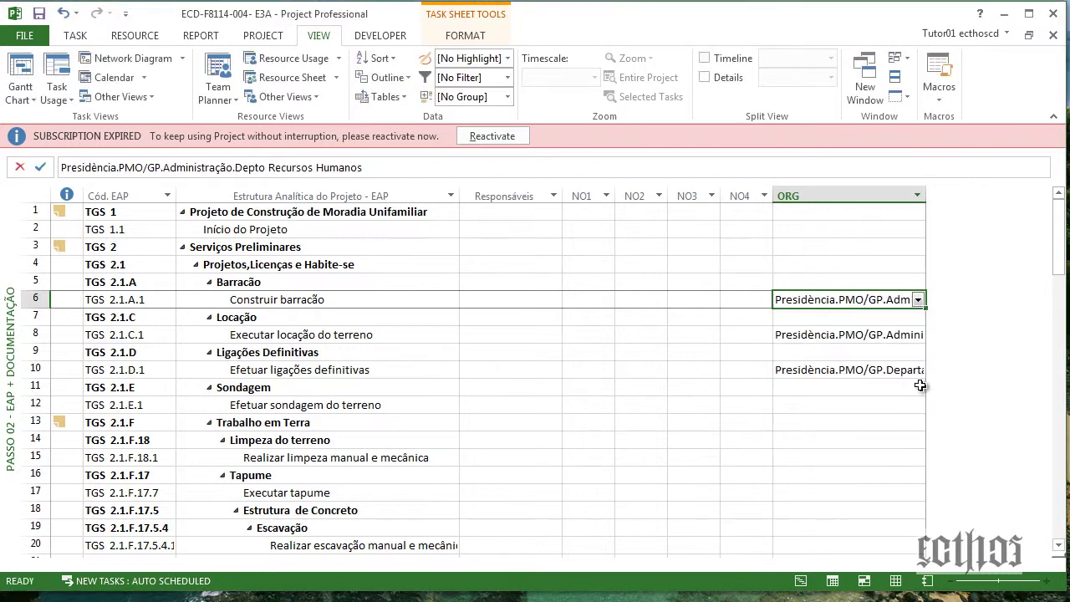
Set ORG to Depto Financeiro for Efetuar sondagem do terreno and to Depto Recursos Humanos for Realizar limpeza manual e mecânica.
{"action": "left_click", "coordinate": [917, 405]}
{"action": "left_click", "coordinate": [918, 405]}
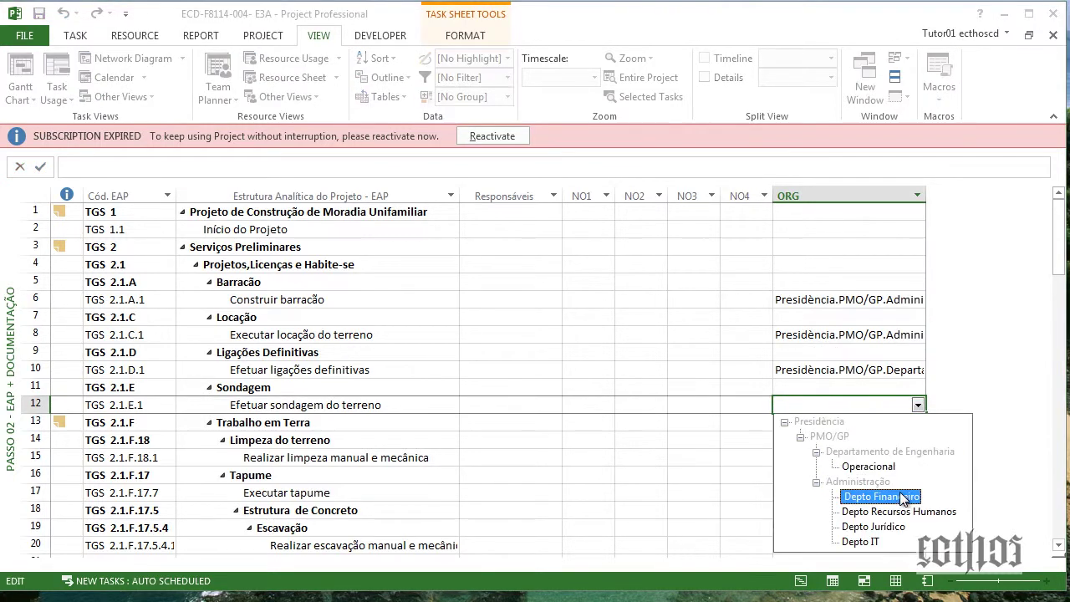
{"action": "left_click", "coordinate": [865, 498]}
{"action": "left_click", "coordinate": [916, 443]}
{"action": "left_click", "coordinate": [916, 455]}
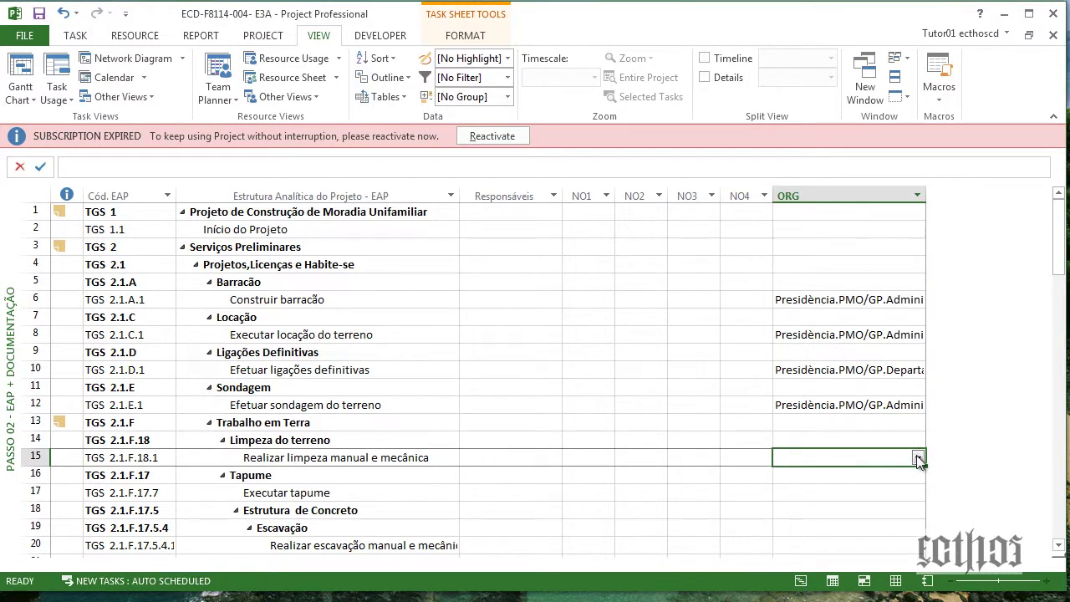
{"action": "left_click", "coordinate": [917, 457]}
{"action": "left_click", "coordinate": [869, 563]}
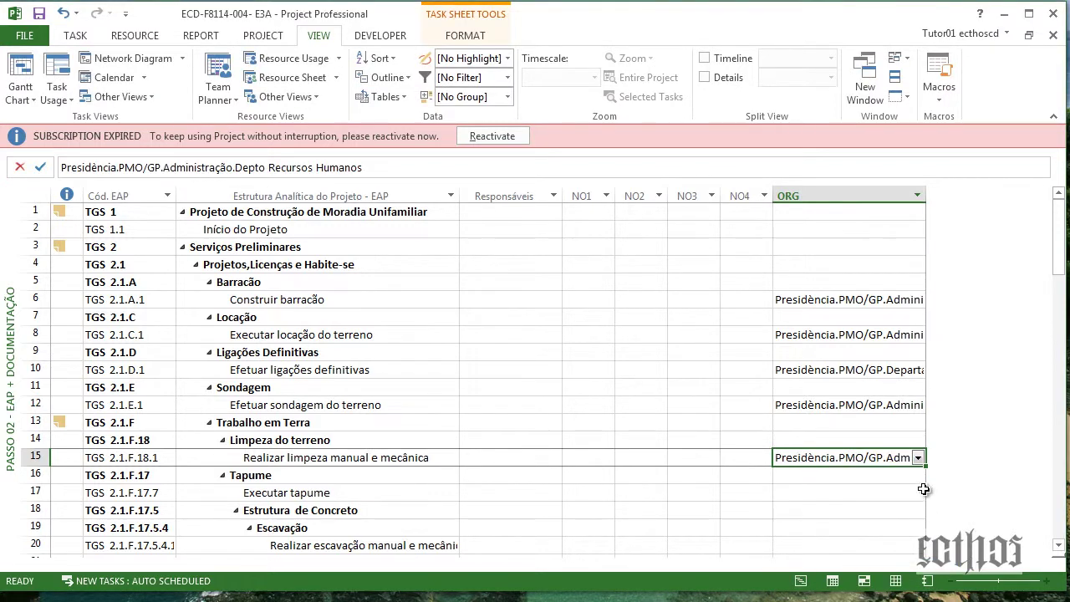
Set the ORG value of Executar tapume and of the Realizar escavação manual task under Escavação to Depto Jurídico.
{"action": "left_click", "coordinate": [919, 492]}
{"action": "left_click_drag", "start_coordinate": [1058, 219], "coordinate": [1058, 269]}
{"action": "left_click", "coordinate": [873, 386]}
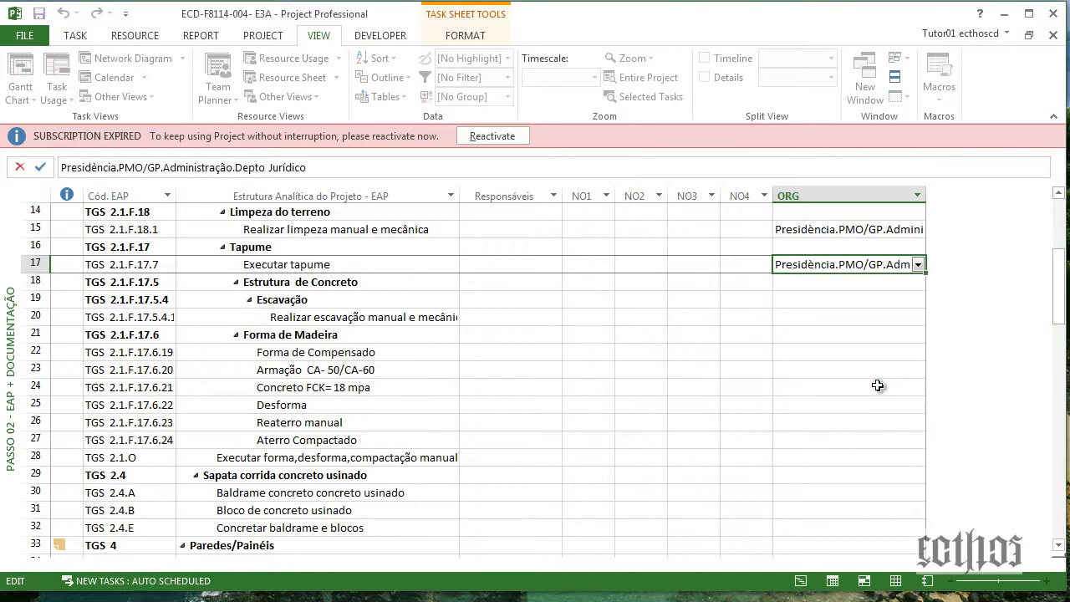
{"action": "left_click", "coordinate": [917, 316]}
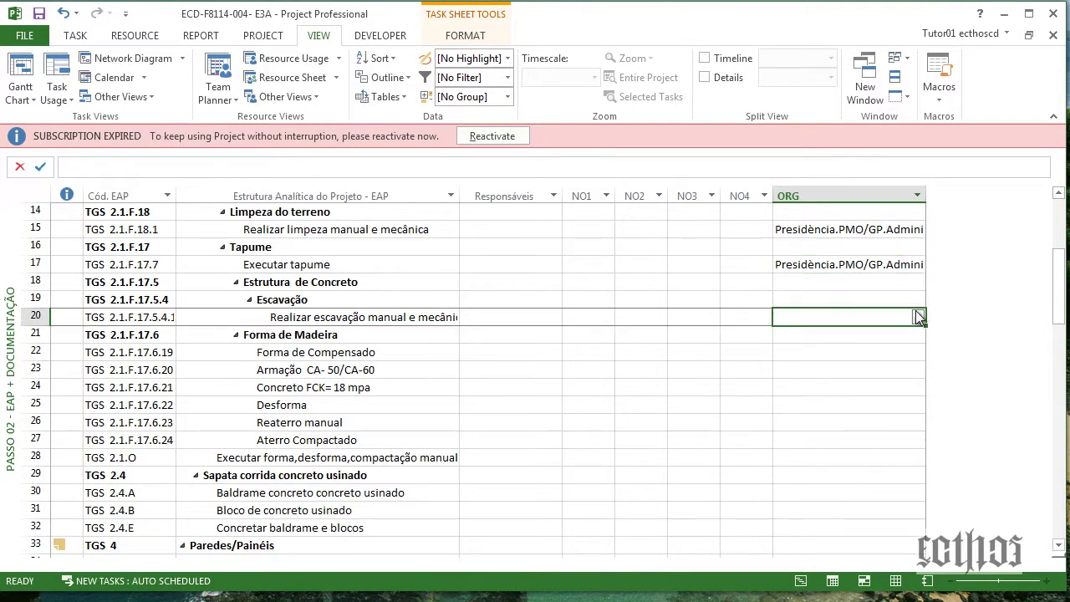
{"action": "left_click", "coordinate": [917, 318]}
{"action": "left_click", "coordinate": [826, 439]}
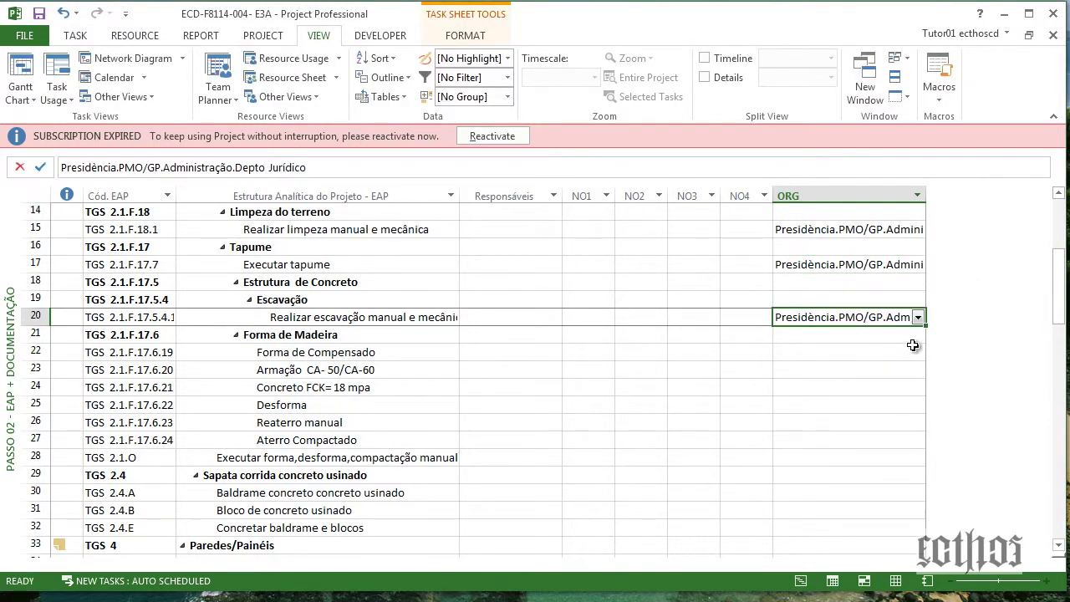
Set the ORG value of Forma de Compensado to Operacional and fill it down through Aterro Compactado.
{"action": "left_click", "coordinate": [913, 352]}
{"action": "left_click", "coordinate": [917, 352]}
{"action": "left_click", "coordinate": [873, 410]}
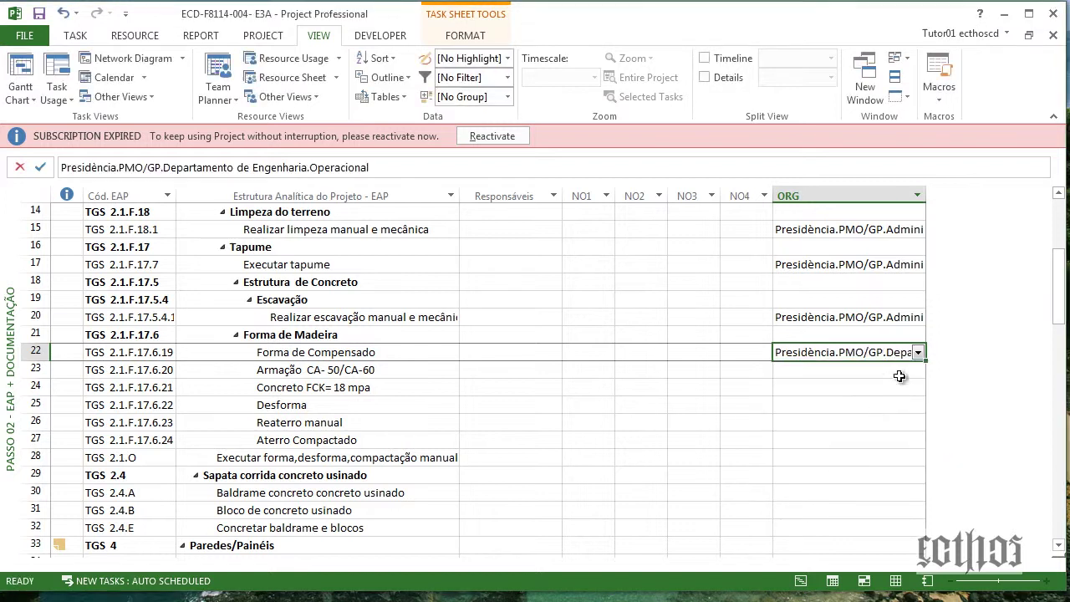
{"action": "left_click_drag", "start_coordinate": [926, 360], "coordinate": [931, 445]}
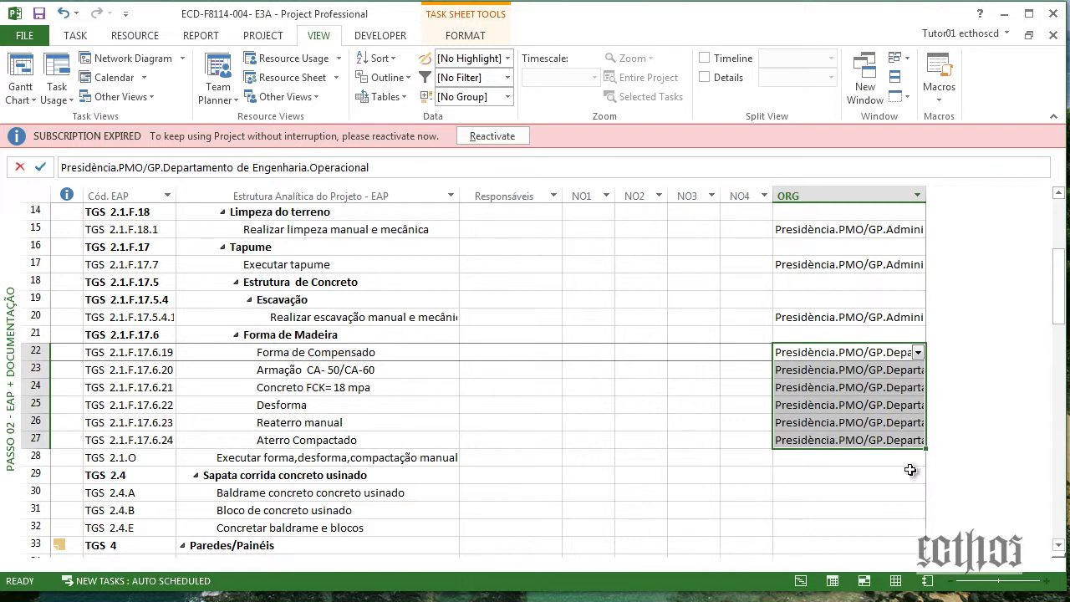
Set the ORG value of task 28, TGS 2.1.O, to Depto Financeiro.
{"action": "left_click", "coordinate": [908, 459]}
{"action": "left_click", "coordinate": [919, 461]}
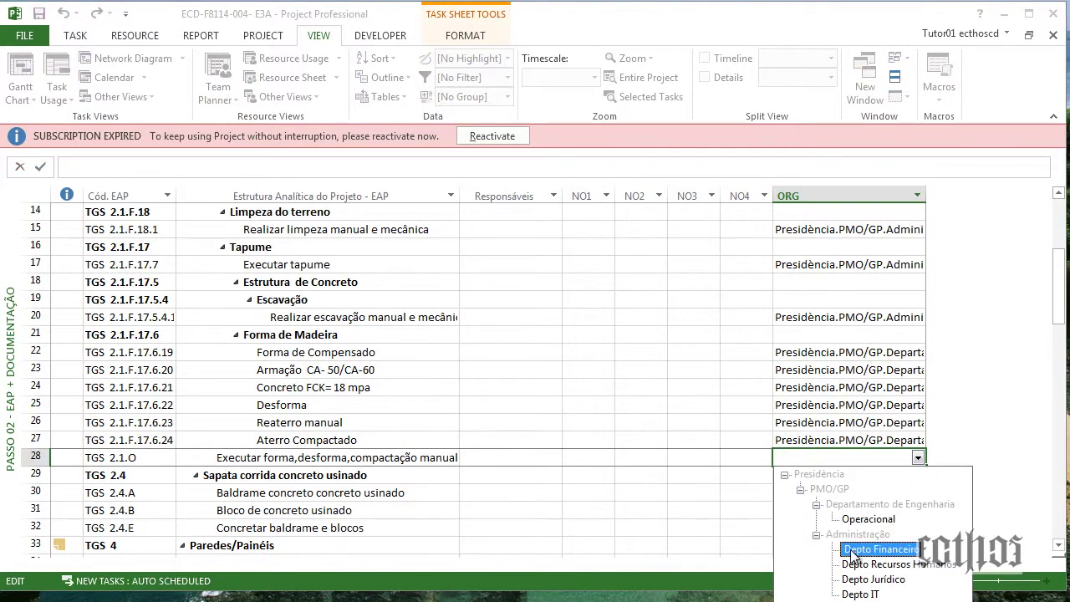
{"action": "left_click", "coordinate": [845, 547]}
Set the ORG value of Baldrame concreto concreto usinado to Depto Jurídico and fill it down through Concretar baldrame e blocos.
{"action": "left_click_drag", "start_coordinate": [1051, 292], "coordinate": [1060, 341]}
{"action": "scroll", "coordinate": [913, 373], "scroll_direction": "up", "scroll_amount": 4}
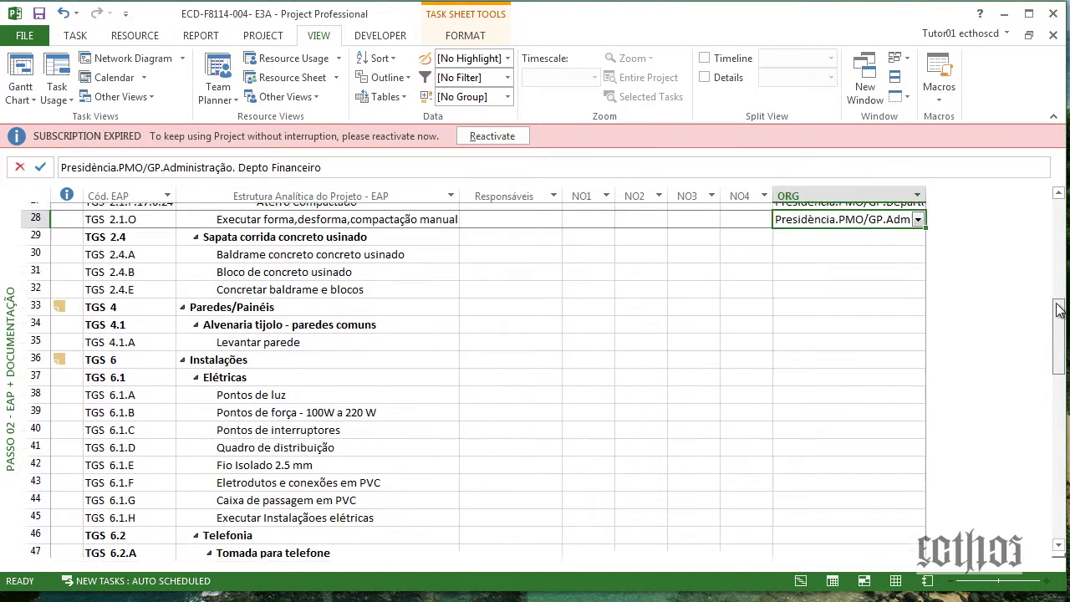
{"action": "left_click", "coordinate": [862, 393]}
{"action": "left_click", "coordinate": [889, 403]}
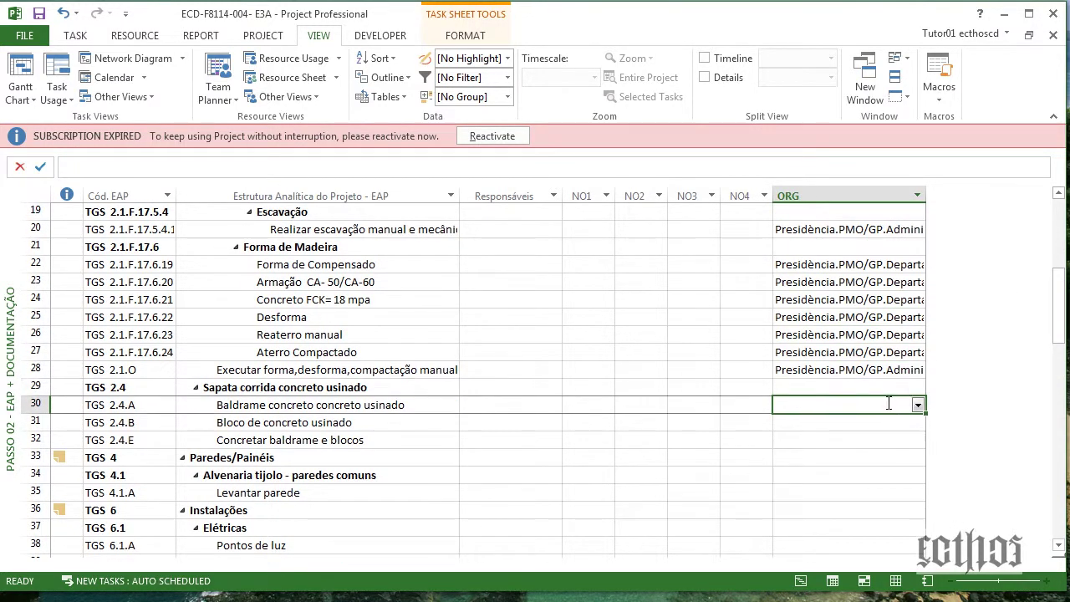
{"action": "left_click", "coordinate": [917, 405]}
{"action": "left_click", "coordinate": [866, 528]}
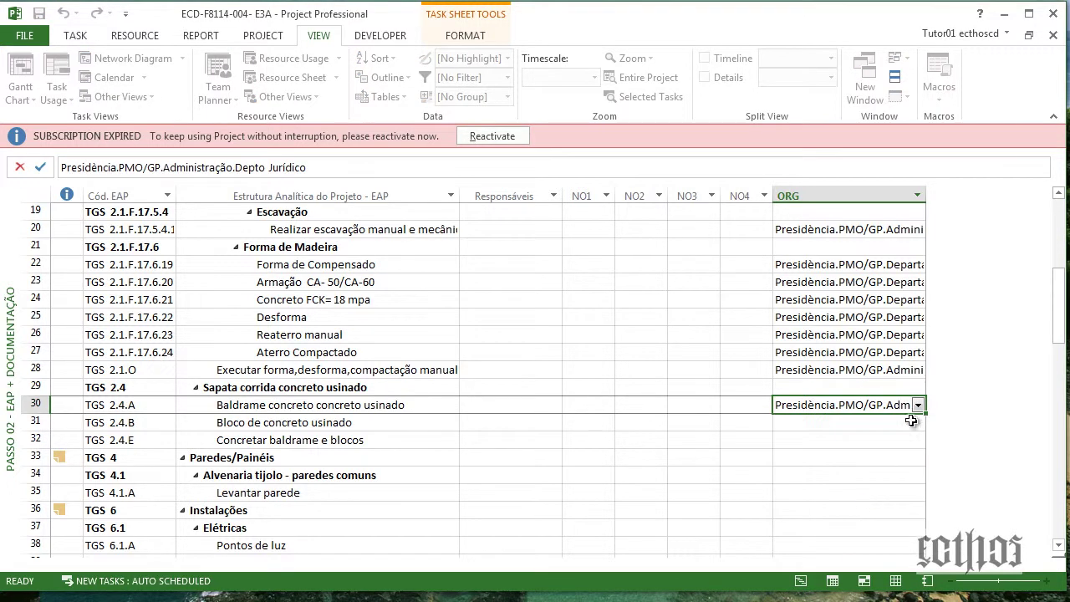
{"action": "left_click_drag", "start_coordinate": [926, 410], "coordinate": [925, 451]}
Set the ORG value of the Levantar parede task to Depto Financeiro under Administração.
{"action": "left_click", "coordinate": [902, 494]}
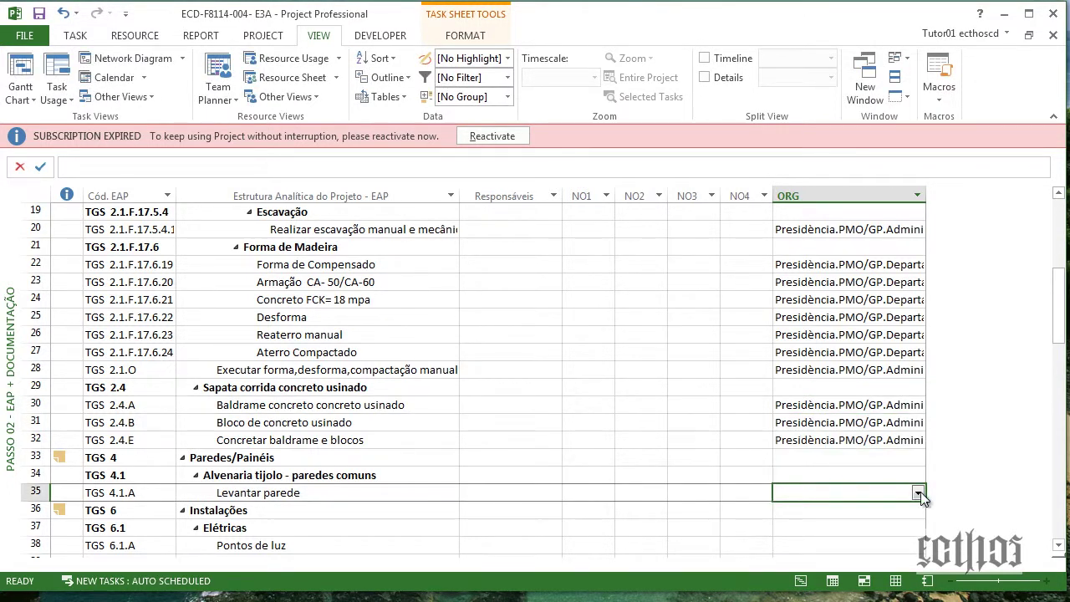
{"action": "left_click", "coordinate": [921, 494]}
{"action": "left_click", "coordinate": [882, 443]}
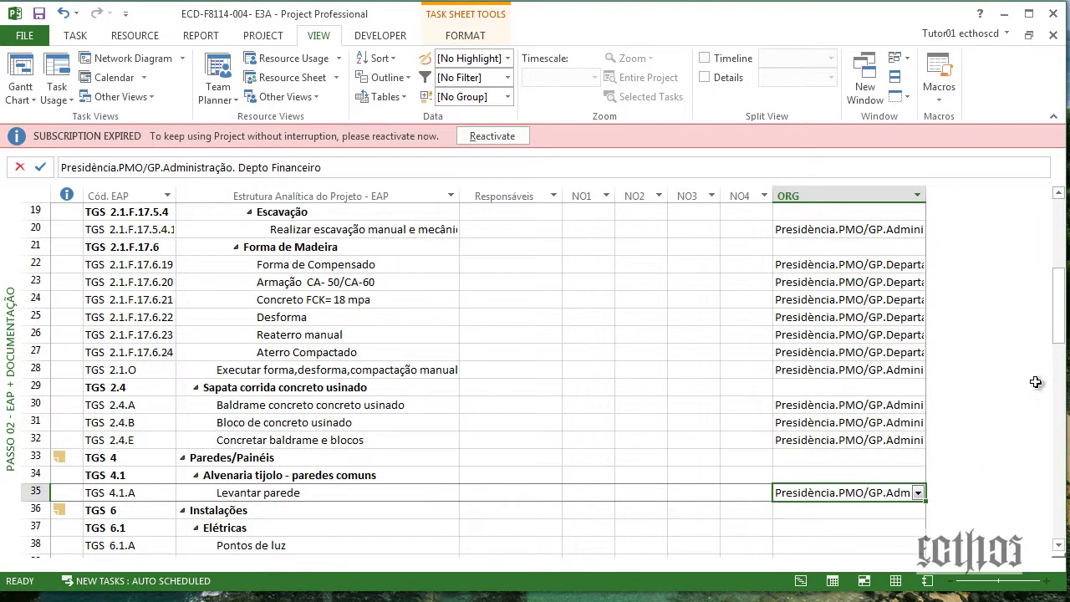
Apply the Passo 03 - Estrutura Analítica da Organização - ORG view and select the Levantar parede task.
{"action": "left_click_drag", "start_coordinate": [1059, 316], "coordinate": [1055, 255]}
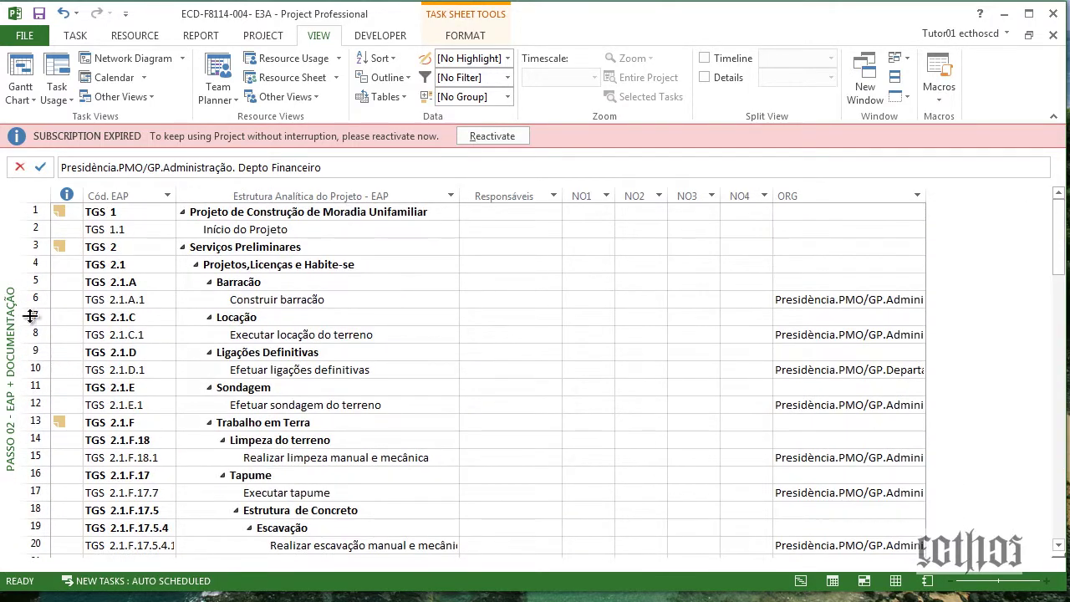
{"action": "right_click", "coordinate": [4, 271]}
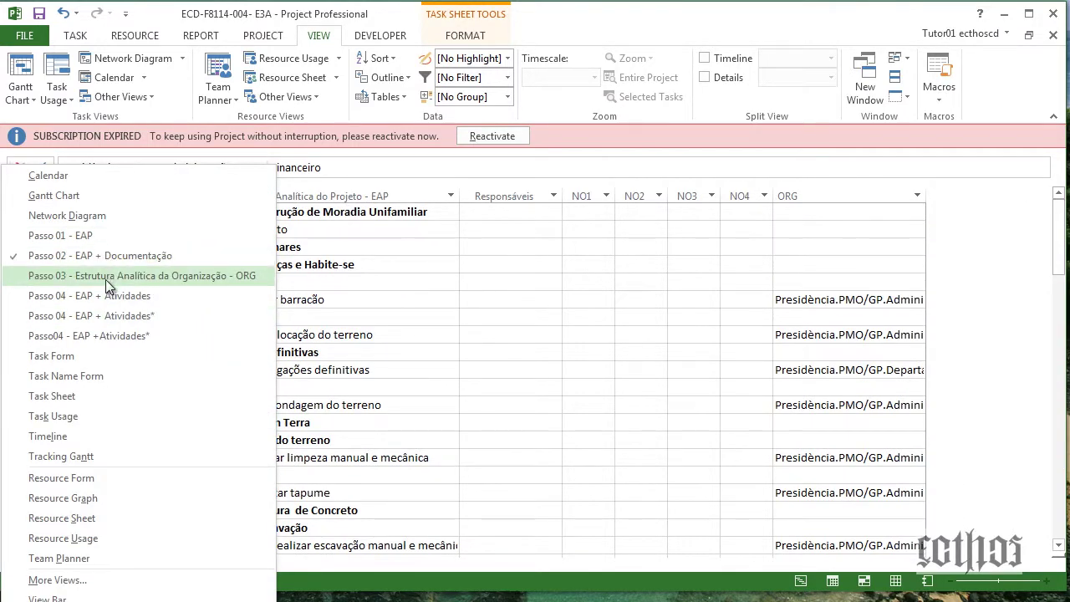
{"action": "left_click", "coordinate": [105, 279]}
{"action": "left_click", "coordinate": [428, 333]}
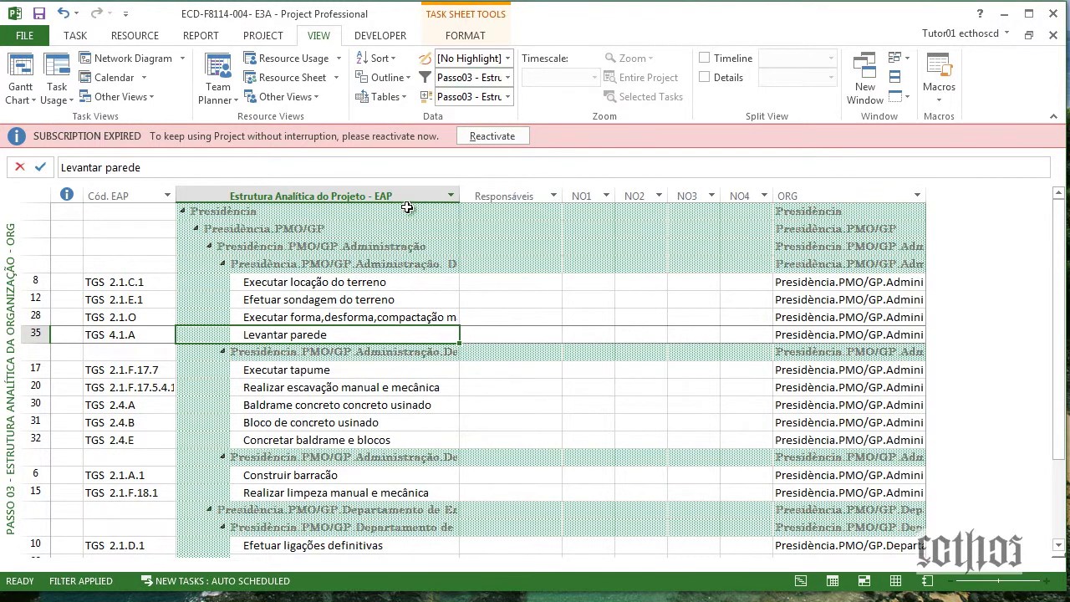
Change the pattern of the Passo03 - Estrutura Analítica da Organização - ORG group to solid and apply the group.
{"action": "left_click", "coordinate": [509, 95]}
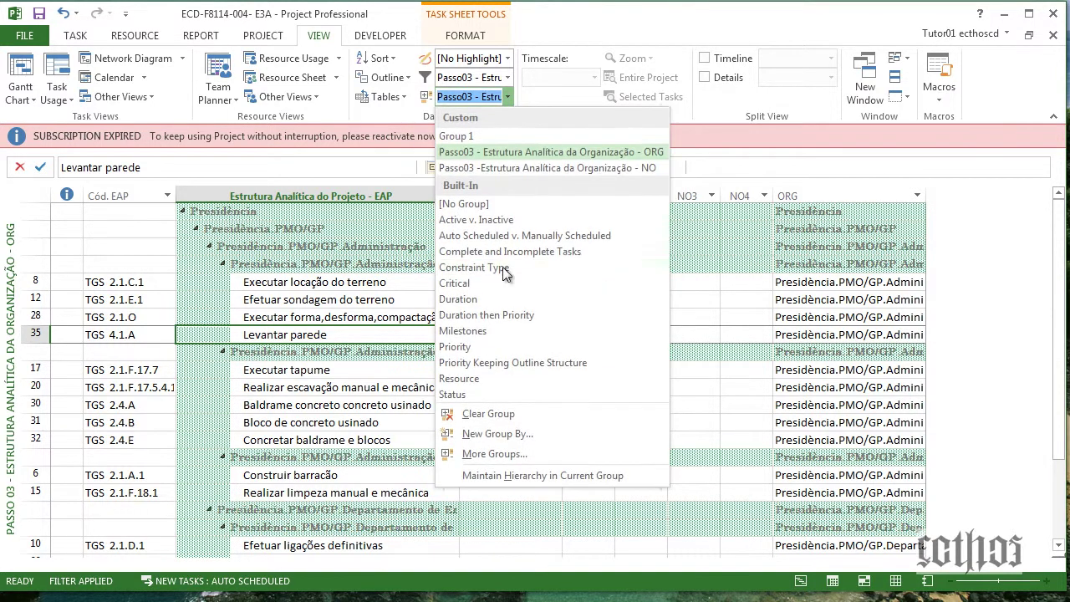
{"action": "left_click", "coordinate": [501, 453]}
{"action": "left_click", "coordinate": [398, 104]}
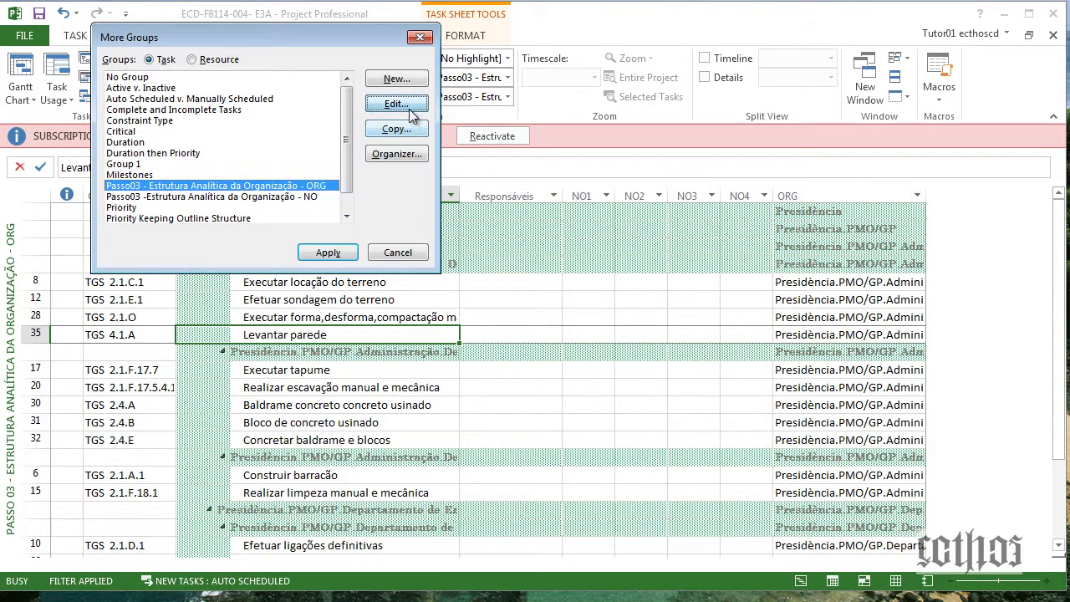
{"action": "left_click", "coordinate": [514, 333]}
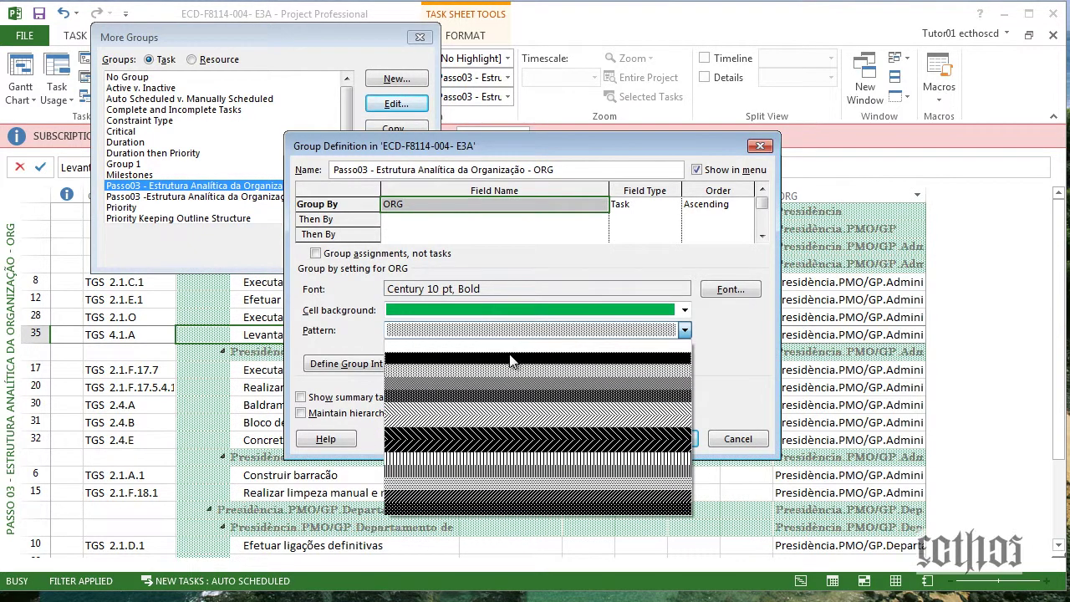
{"action": "left_click", "coordinate": [510, 348]}
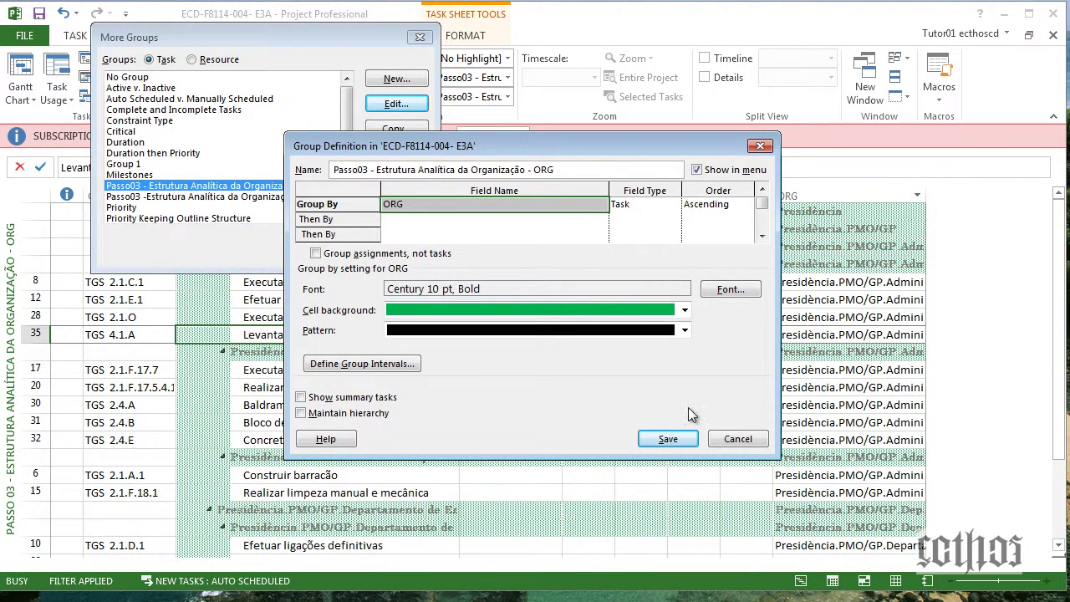
{"action": "left_click", "coordinate": [668, 439]}
{"action": "left_click", "coordinate": [331, 252]}
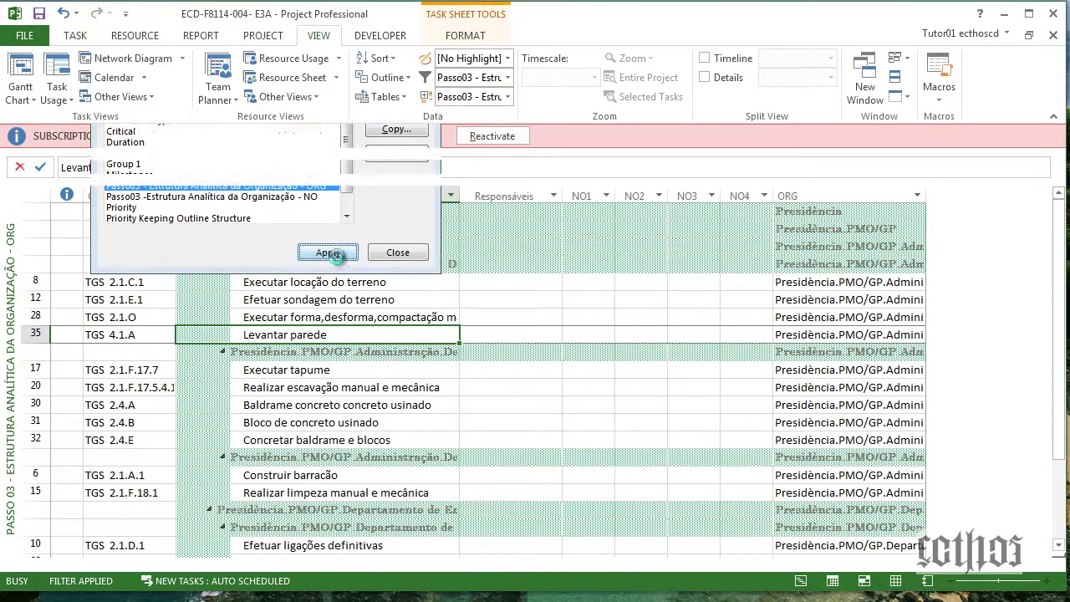
Set the cell background of the Passo03 - Estrutura Analítica da Organização - ORG group to light green and reapply the group.
{"action": "left_click", "coordinate": [506, 96]}
{"action": "left_click", "coordinate": [502, 453]}
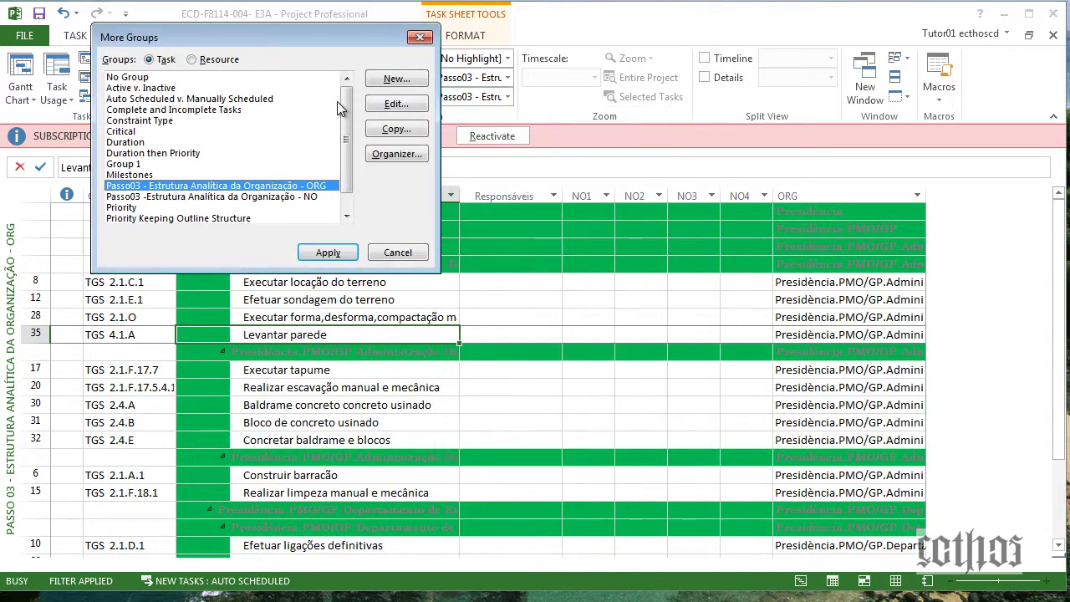
{"action": "left_click", "coordinate": [407, 107]}
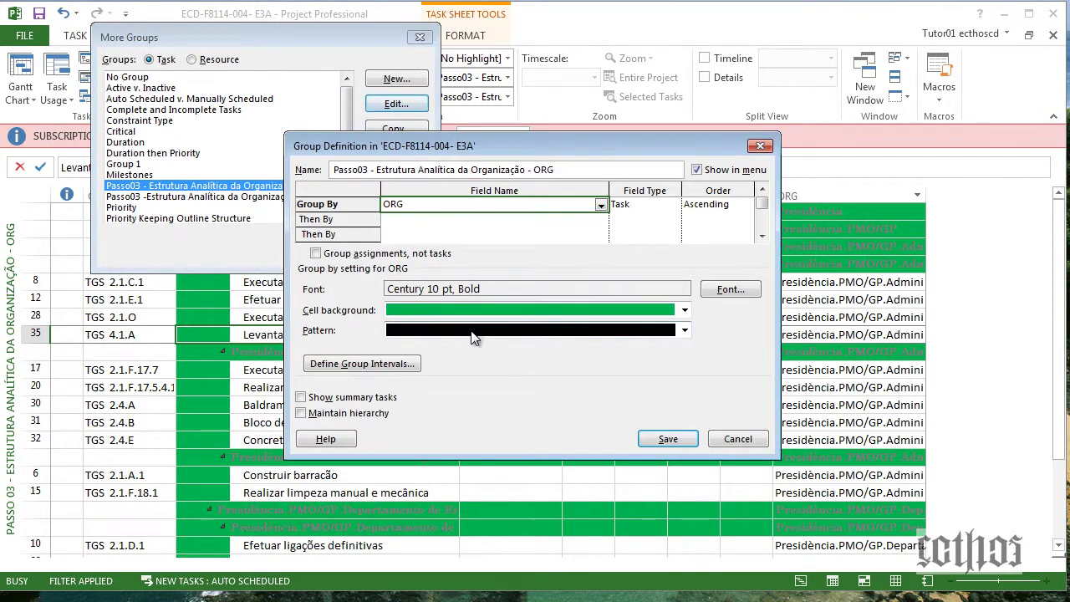
{"action": "left_click", "coordinate": [420, 310]}
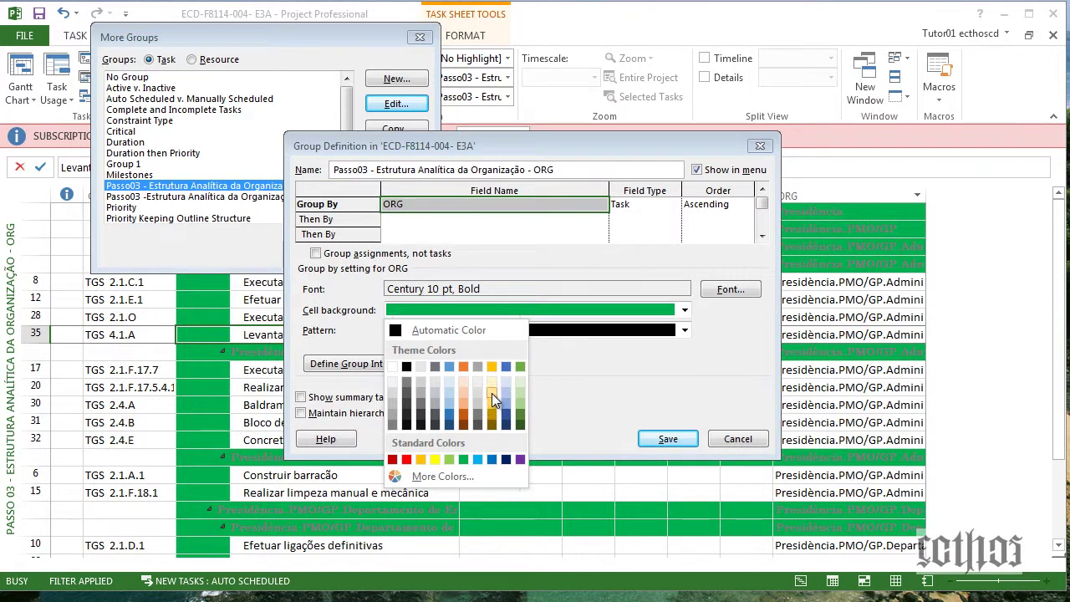
{"action": "left_click", "coordinate": [519, 397]}
{"action": "left_click", "coordinate": [653, 441]}
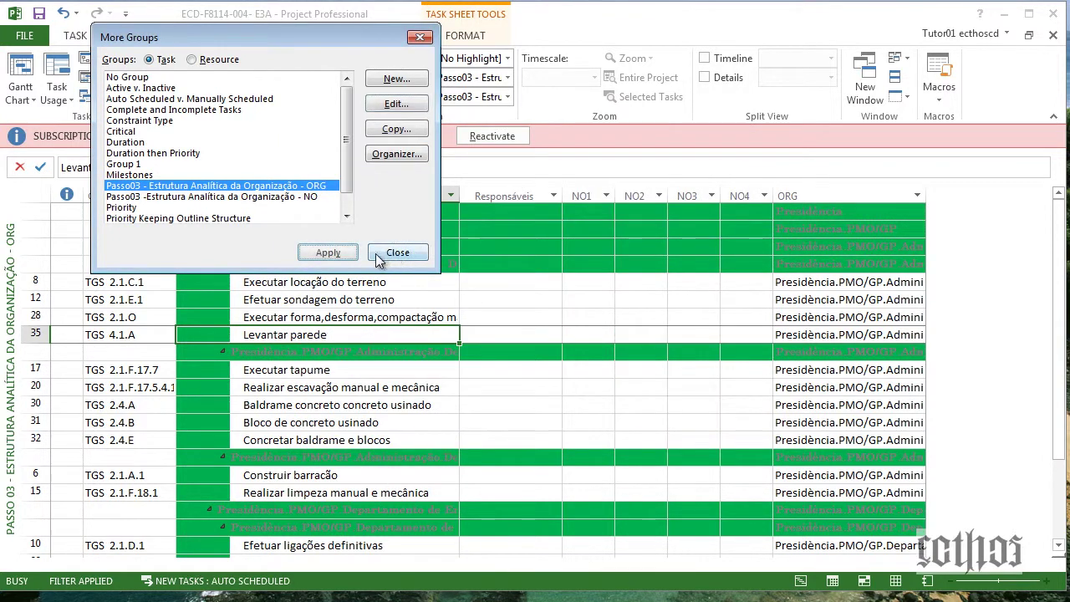
{"action": "left_click", "coordinate": [347, 251]}
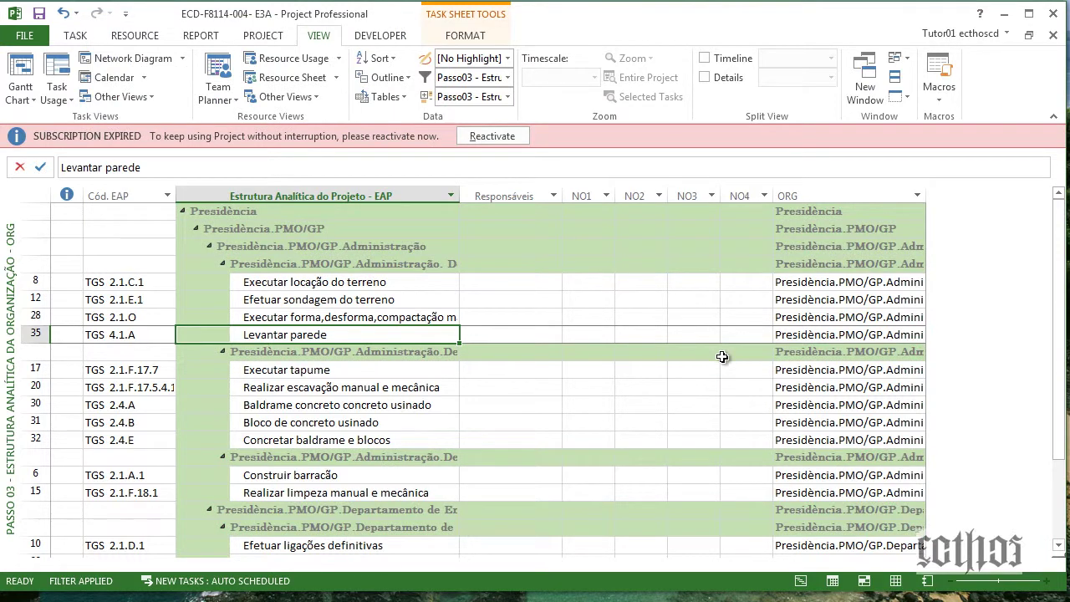
Widen the ORG column to fit its contents and check the Executar tapume and Executar locação do terreno rows.
{"action": "double_click", "coordinate": [927, 194]}
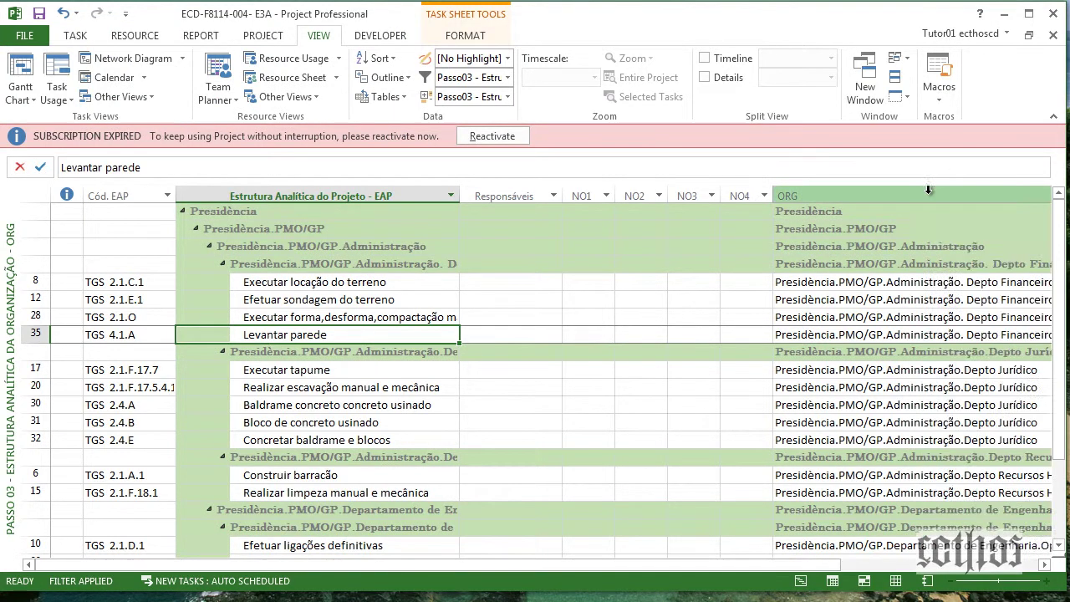
{"action": "left_click", "coordinate": [859, 366]}
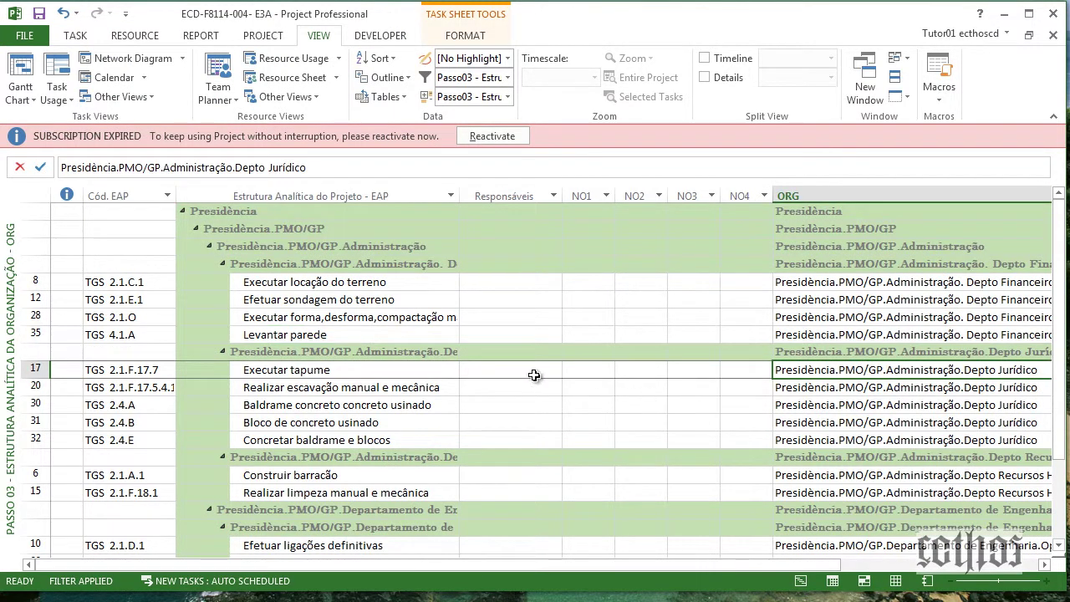
{"action": "left_click", "coordinate": [382, 368]}
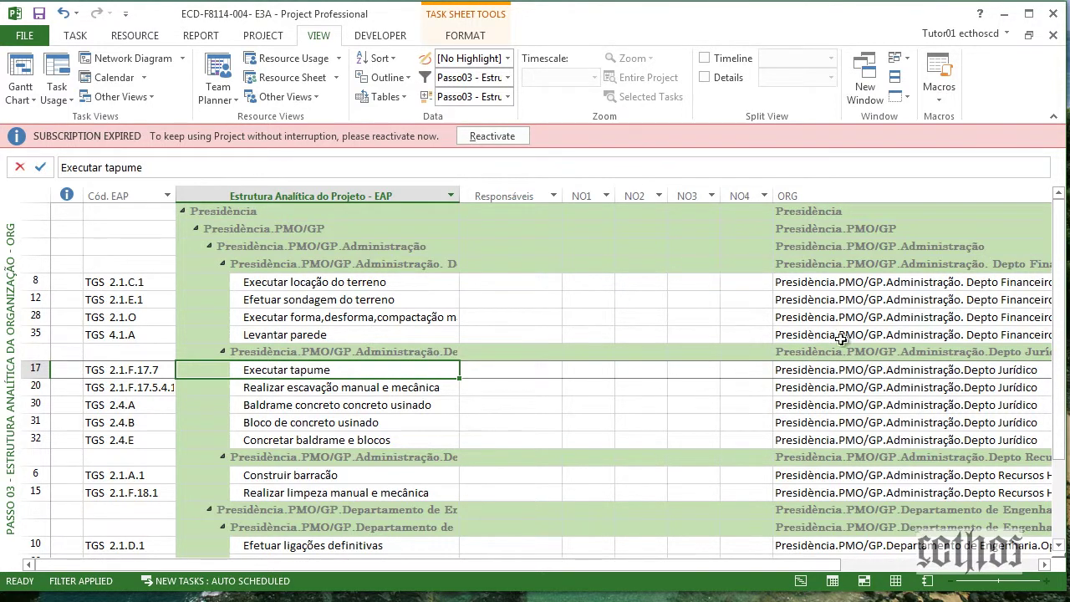
{"action": "left_click", "coordinate": [582, 282]}
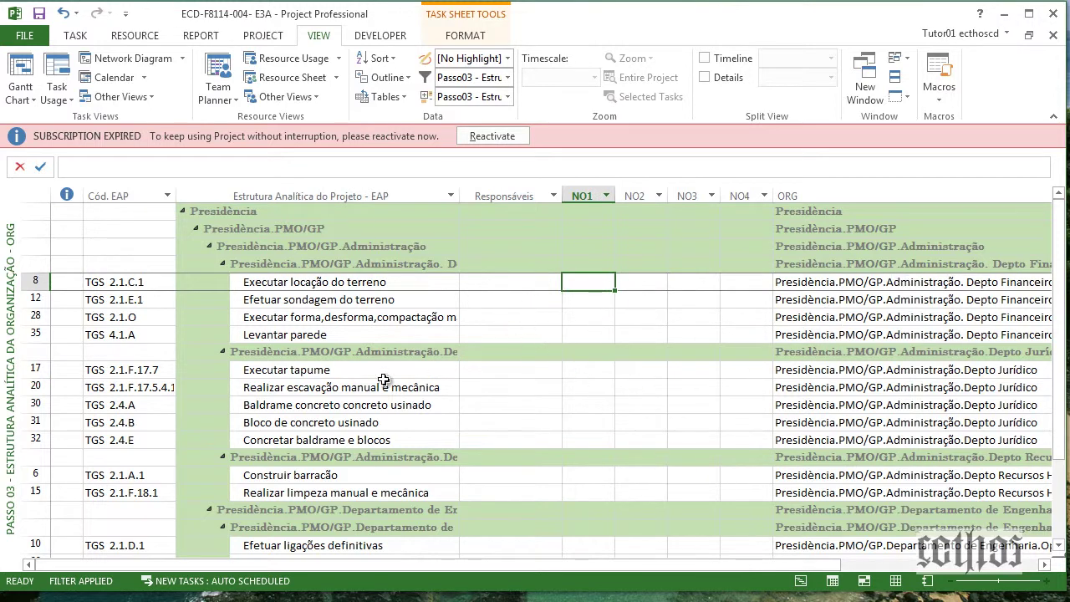
Show the seq_num_E3 note in front of the project sheet, then minimize it and return to the sheet.
{"action": "right_click", "coordinate": [6, 247]}
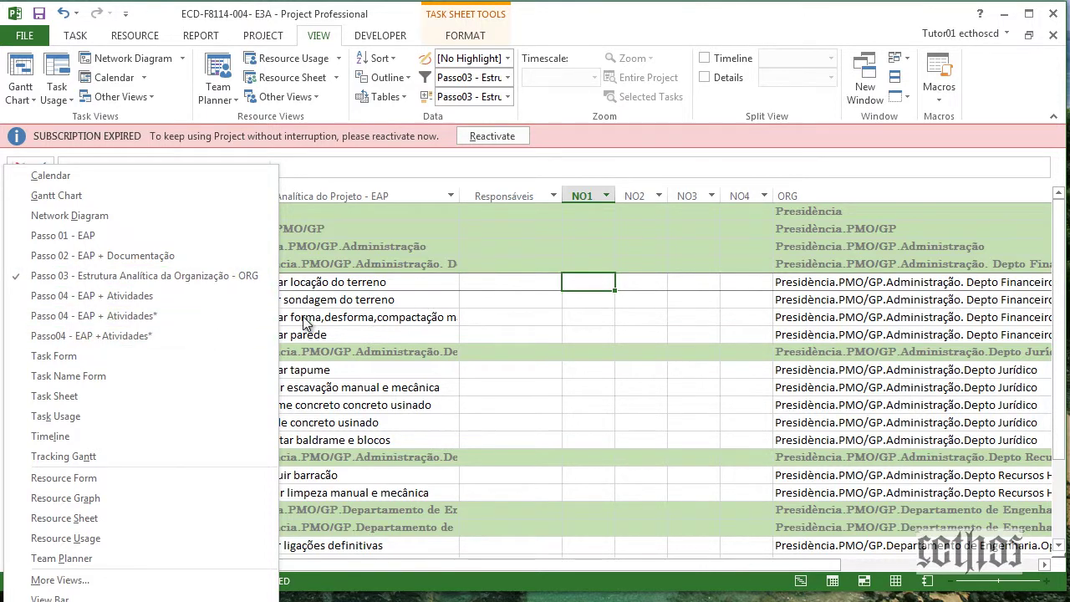
{"action": "left_click", "coordinate": [221, 601]}
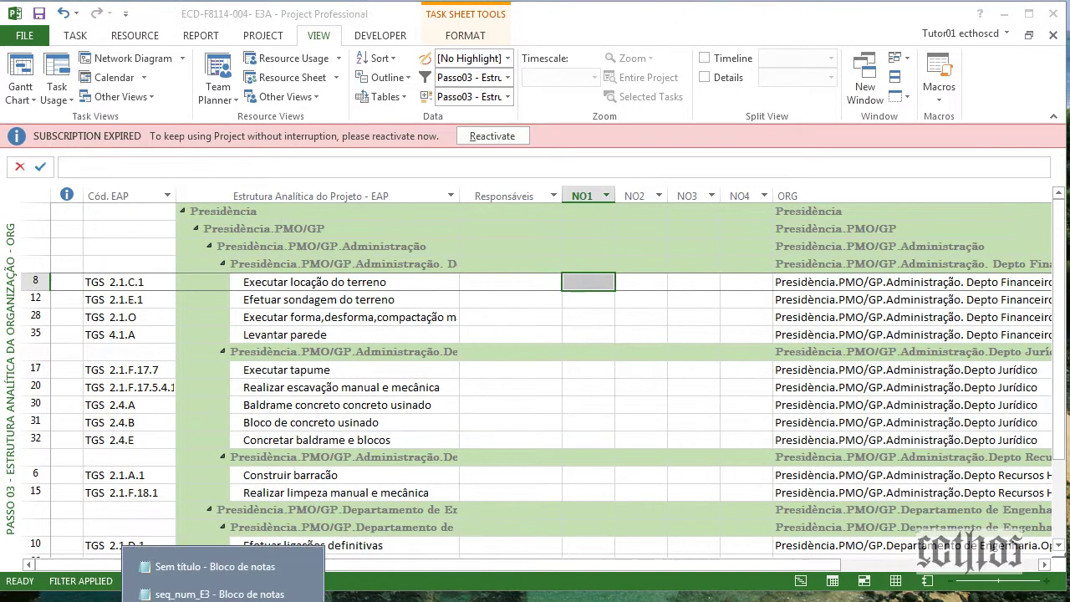
{"action": "left_click", "coordinate": [219, 593]}
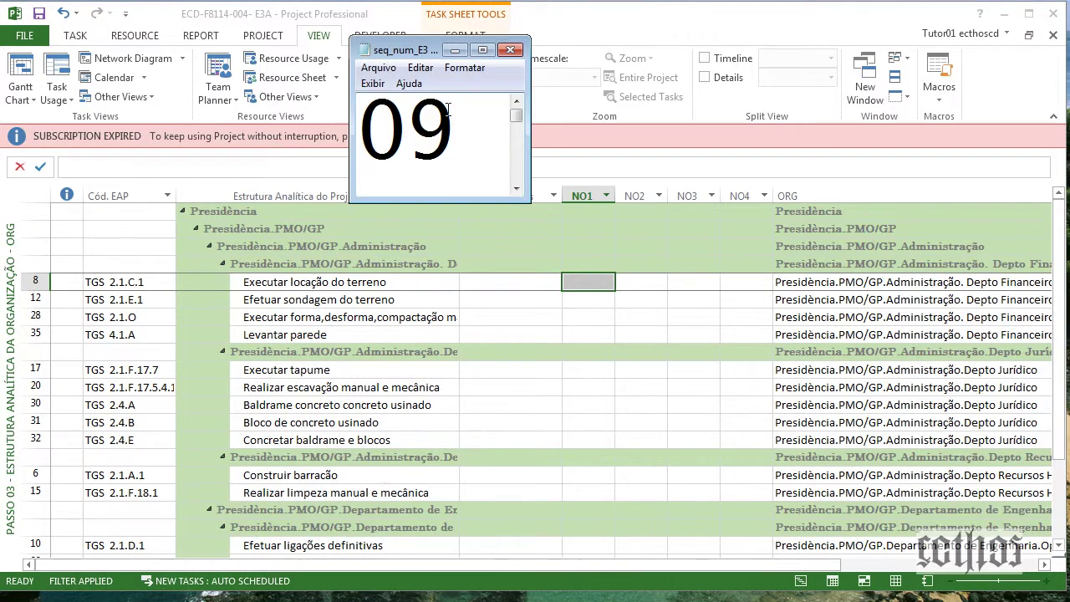
{"action": "left_click_drag", "start_coordinate": [421, 50], "coordinate": [506, 193]}
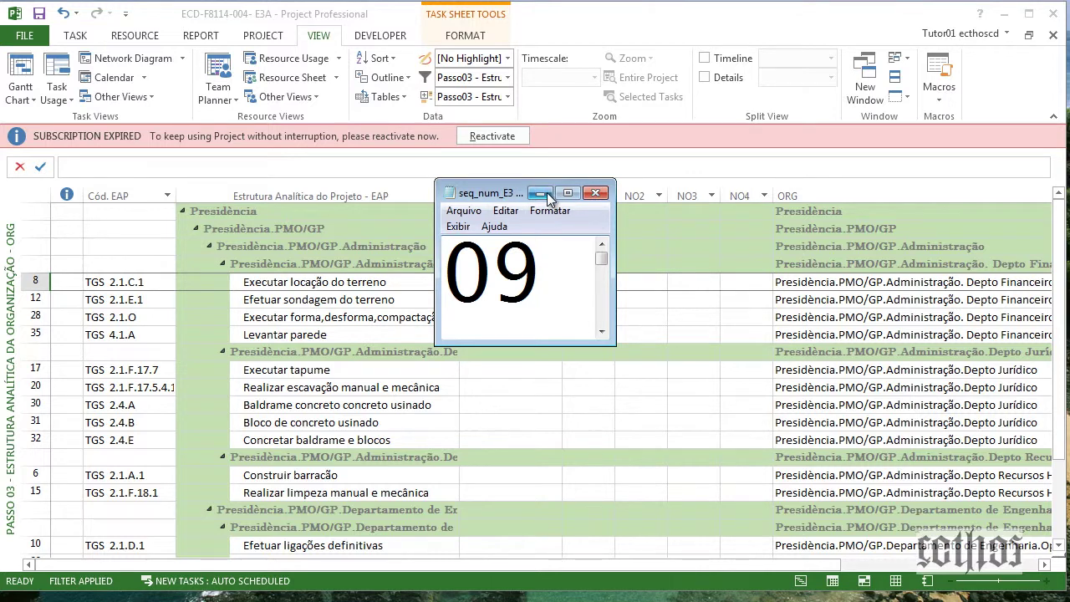
{"action": "left_click", "coordinate": [547, 196]}
{"action": "key", "text": "Up"}
{"action": "key", "text": "Home"}
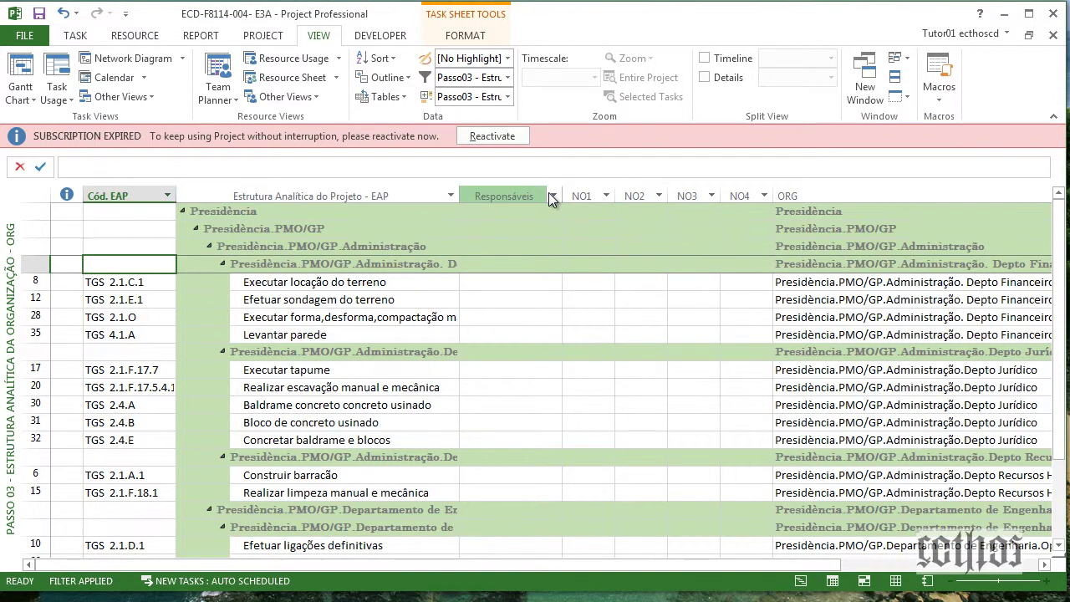
Apply the Passo 04 - EAP + Atividades view and show the notes in its details form.
{"action": "right_click", "coordinate": [11, 288]}
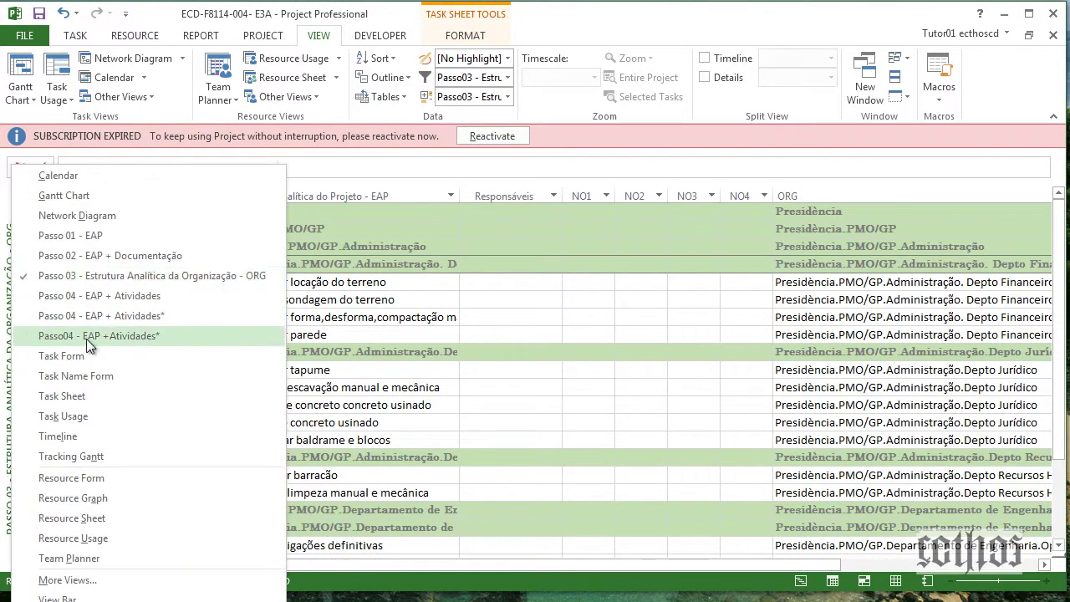
{"action": "left_click", "coordinate": [127, 303]}
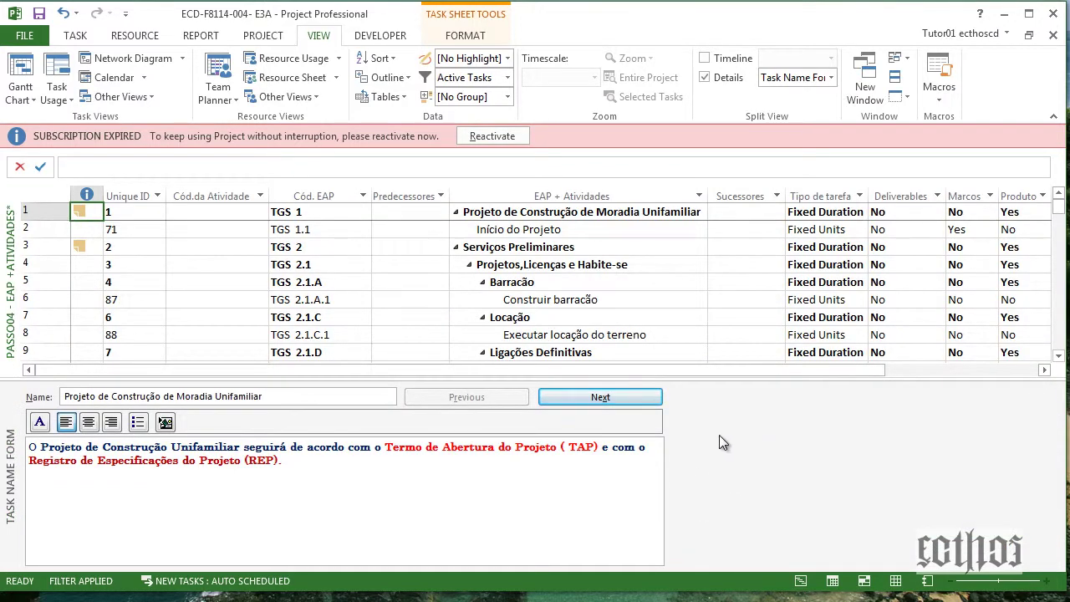
{"action": "right_click", "coordinate": [744, 428]}
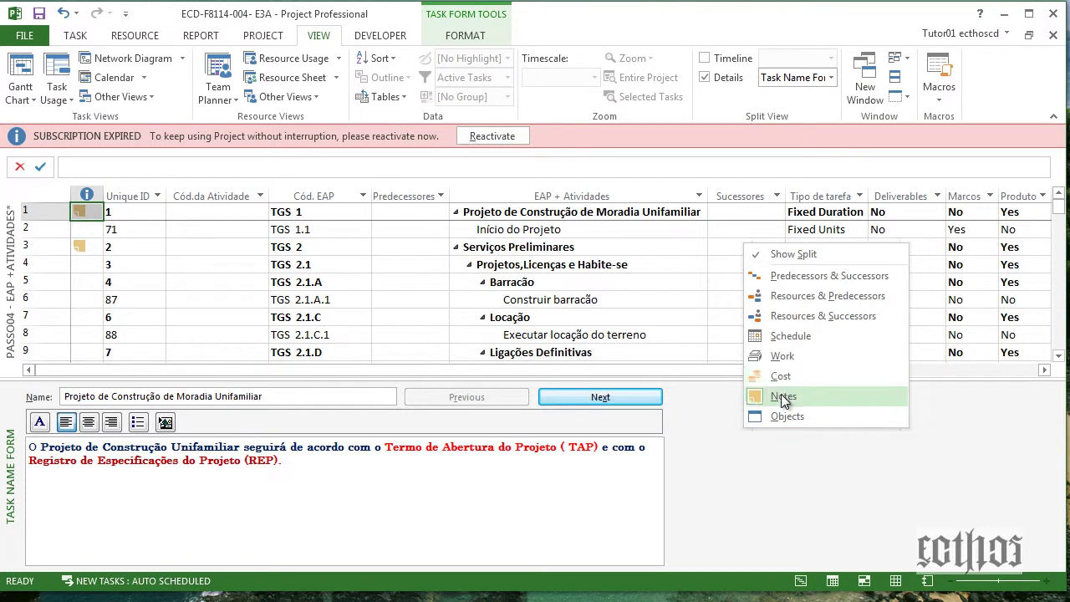
{"action": "left_click", "coordinate": [781, 394]}
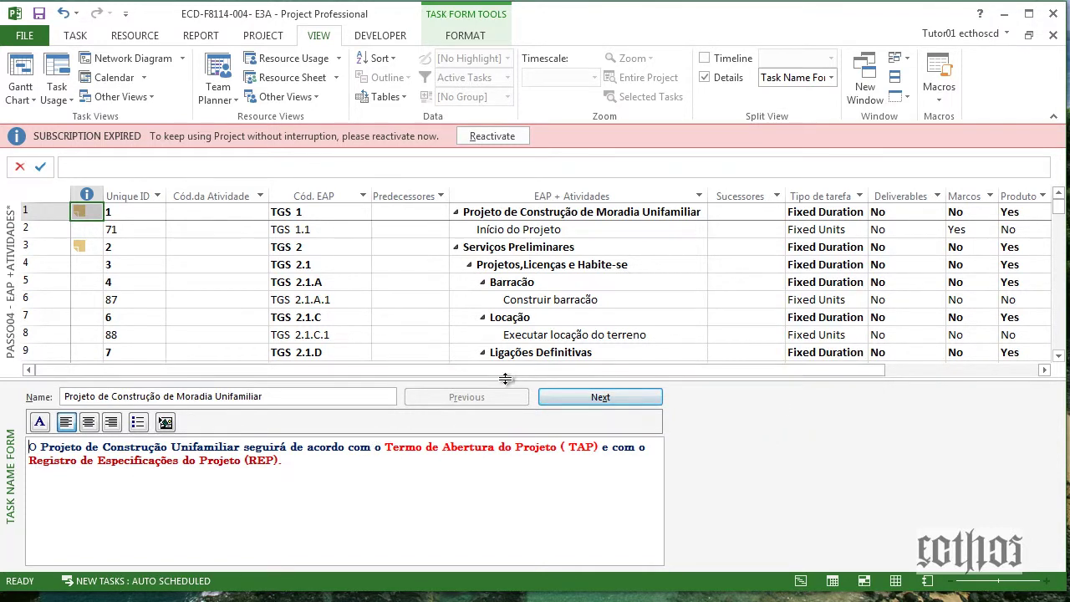
Enlarge the task sheet above the details form and select the Efetuar ligações definitivas task.
{"action": "left_click_drag", "start_coordinate": [501, 375], "coordinate": [491, 414]}
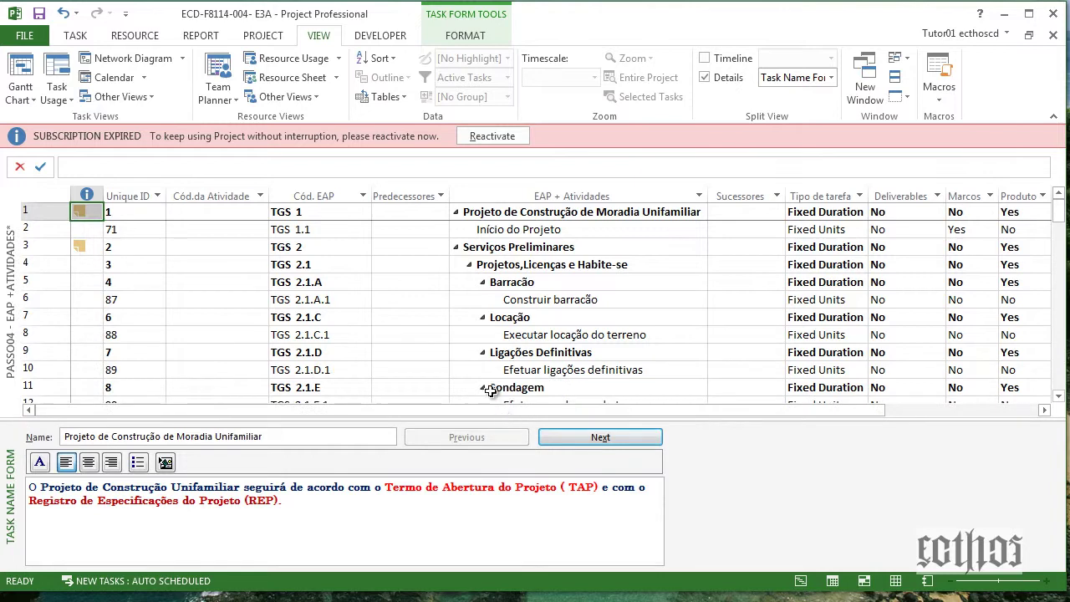
{"action": "left_click", "coordinate": [545, 336]}
{"action": "left_click", "coordinate": [442, 391]}
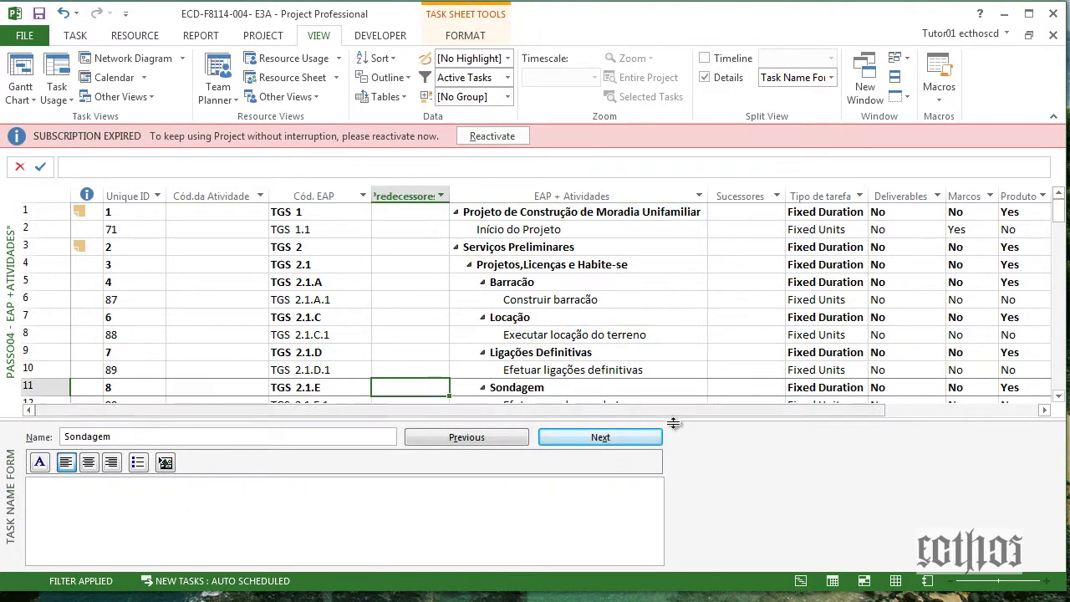
{"action": "left_click", "coordinate": [644, 370]}
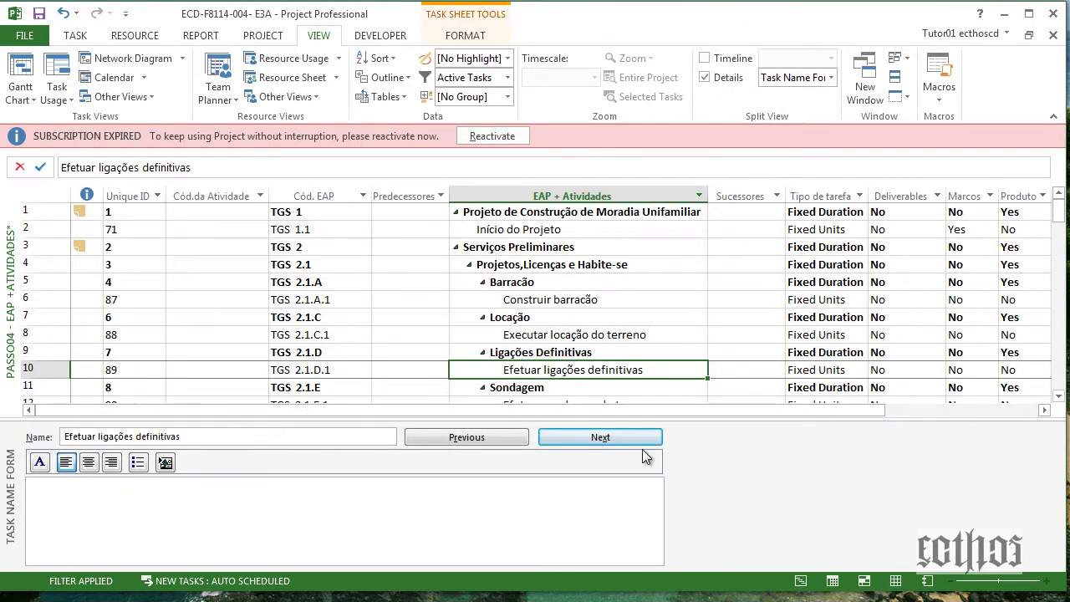
{"action": "right_click", "coordinate": [11, 451]}
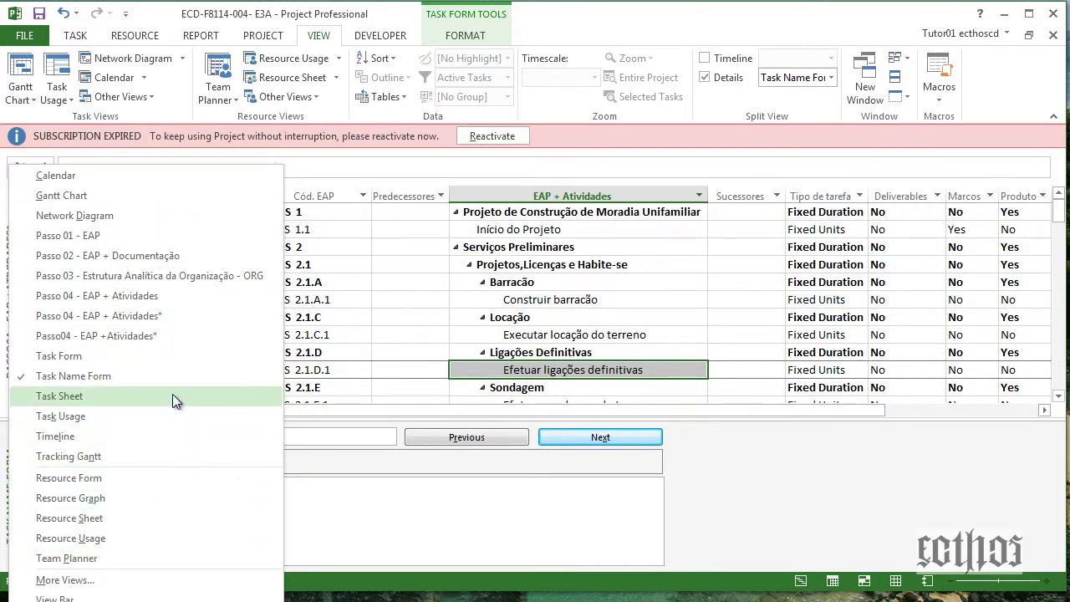
{"action": "key", "text": "Escape"}
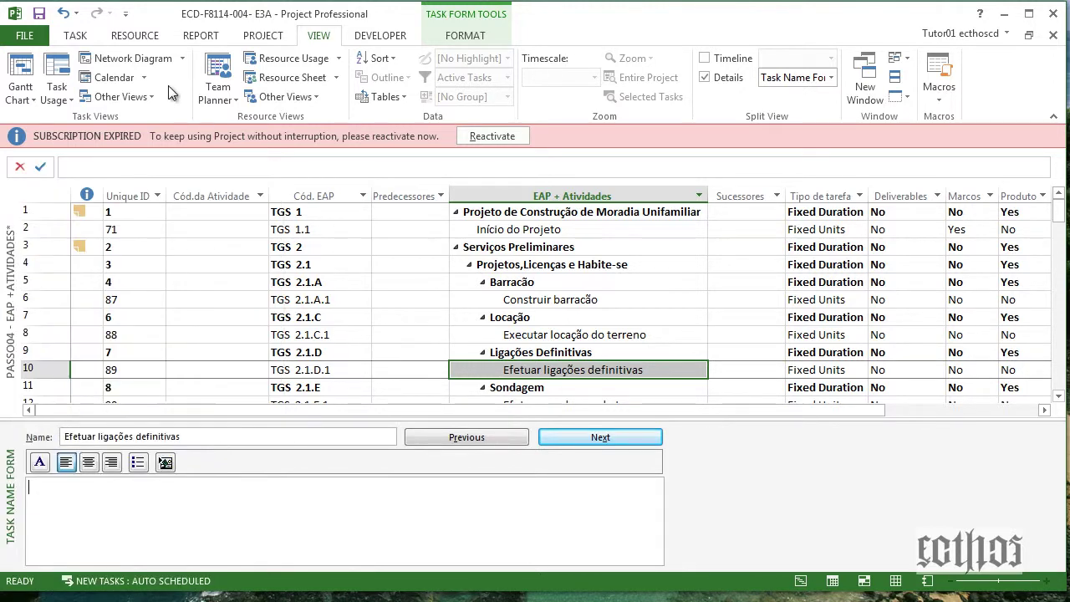
{"action": "left_click", "coordinate": [156, 94]}
{"action": "left_click", "coordinate": [132, 400]}
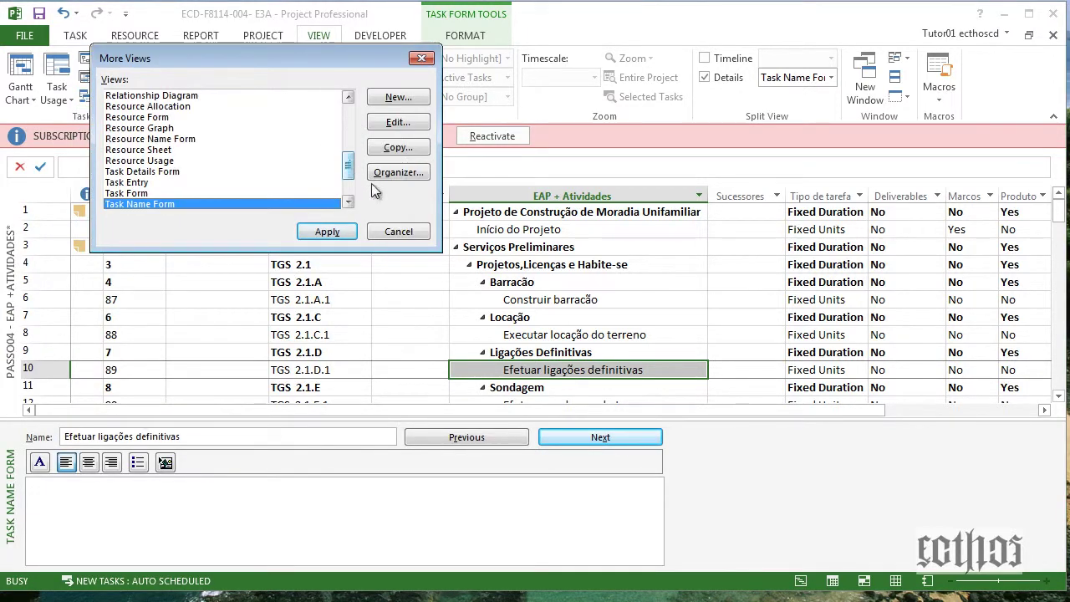
{"action": "left_click", "coordinate": [399, 232]}
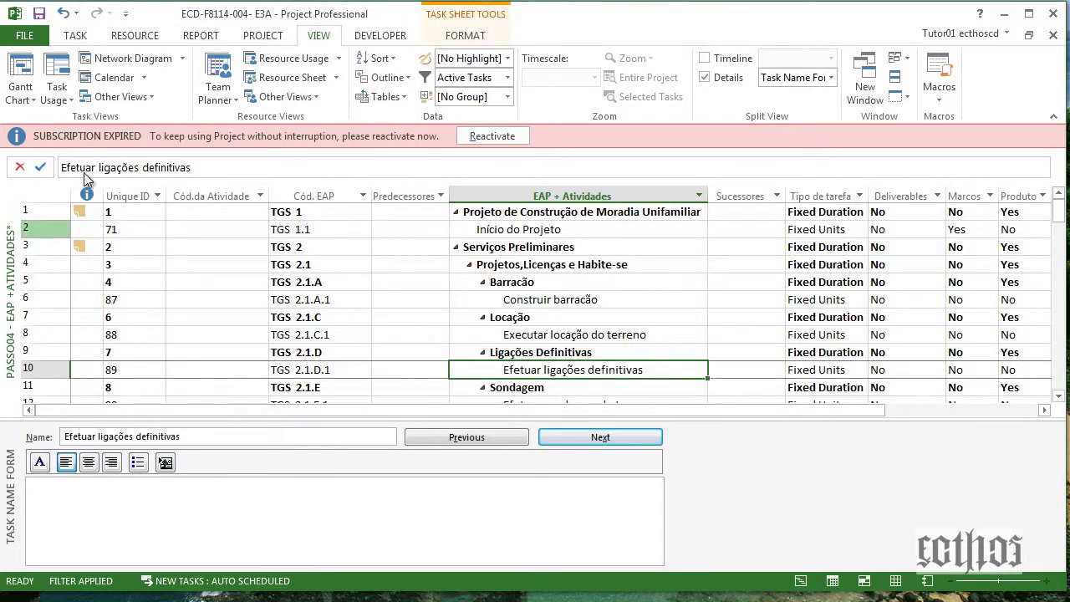
Find the Passo 04 views among all available views and examine the definition of Passo 04 - EAP + Atividades*.
{"action": "left_click", "coordinate": [127, 97]}
{"action": "left_click", "coordinate": [172, 400]}
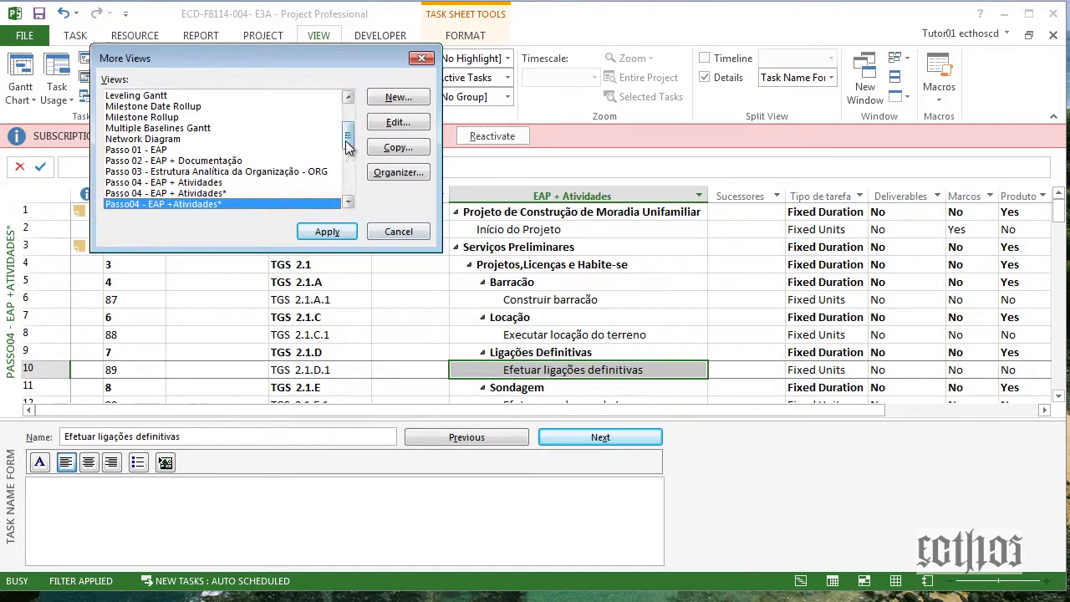
{"action": "scroll", "coordinate": [347, 153], "scroll_direction": "down", "scroll_amount": 2}
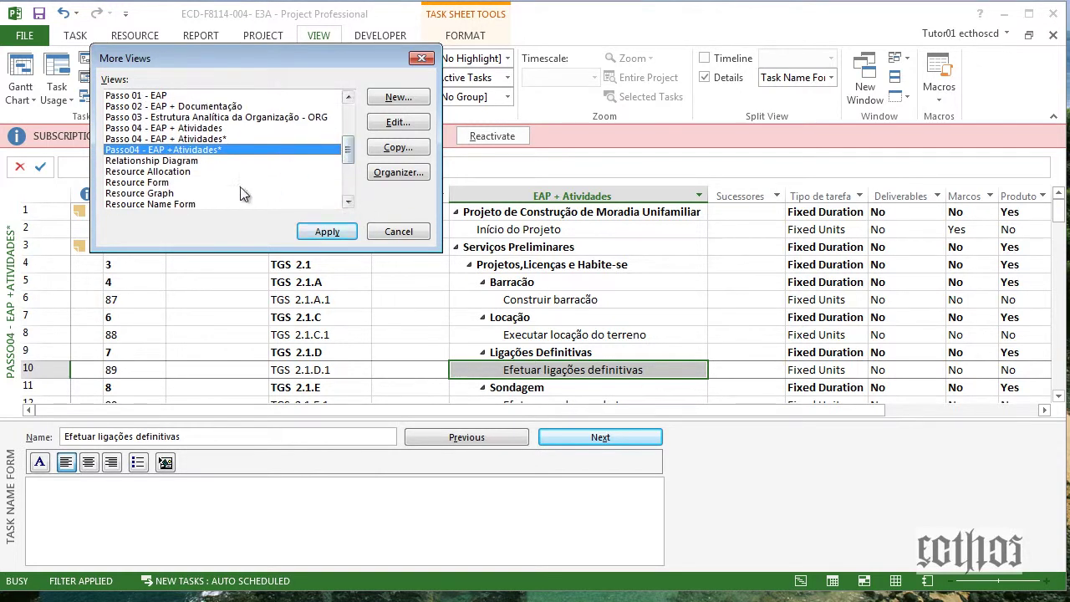
{"action": "left_click", "coordinate": [219, 139]}
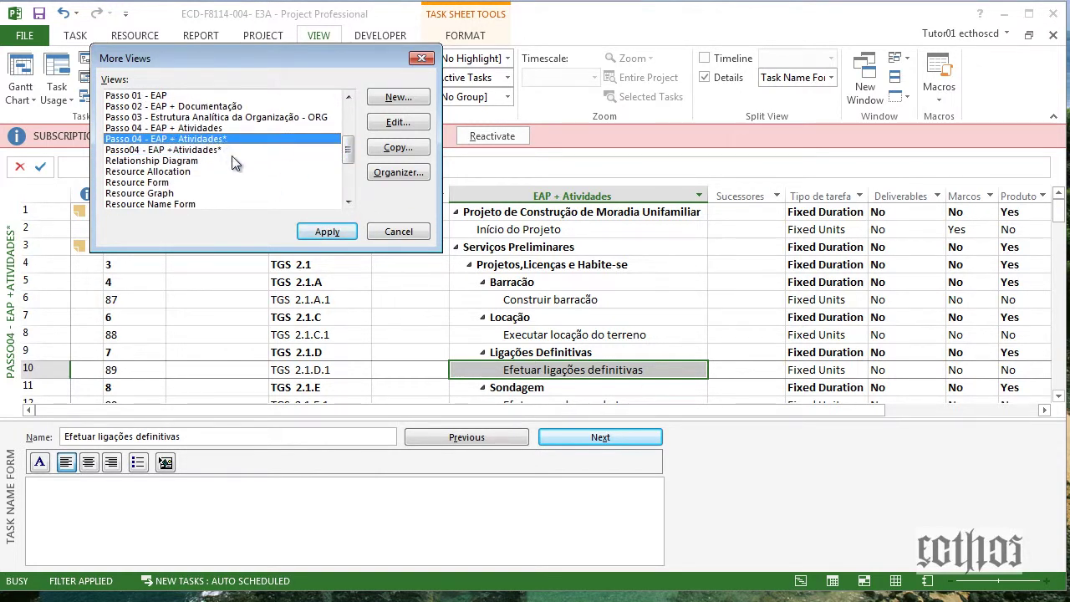
{"action": "left_click", "coordinate": [239, 128]}
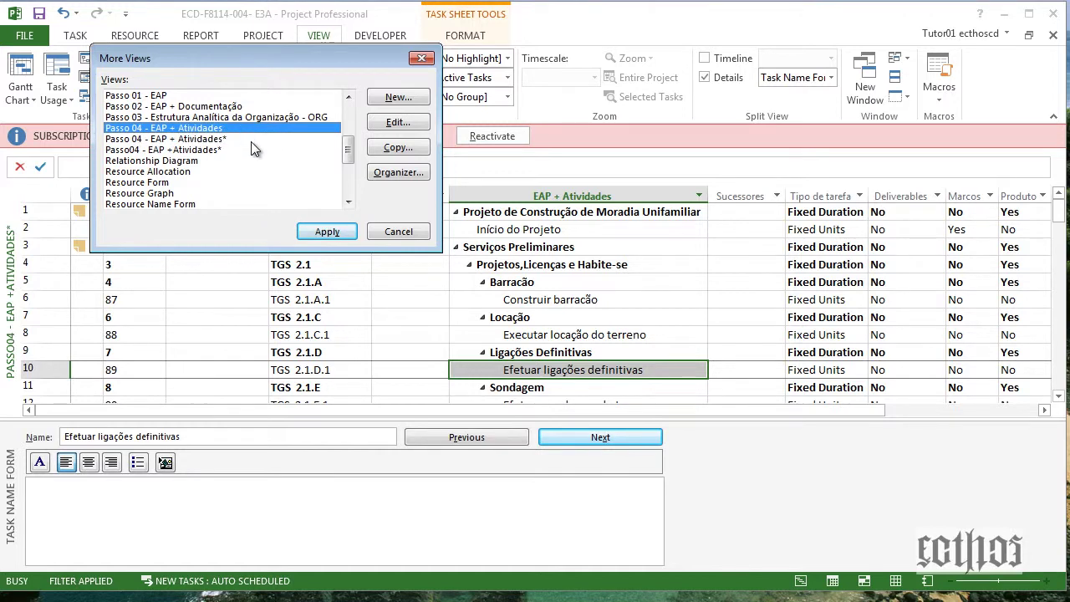
{"action": "left_click", "coordinate": [248, 137]}
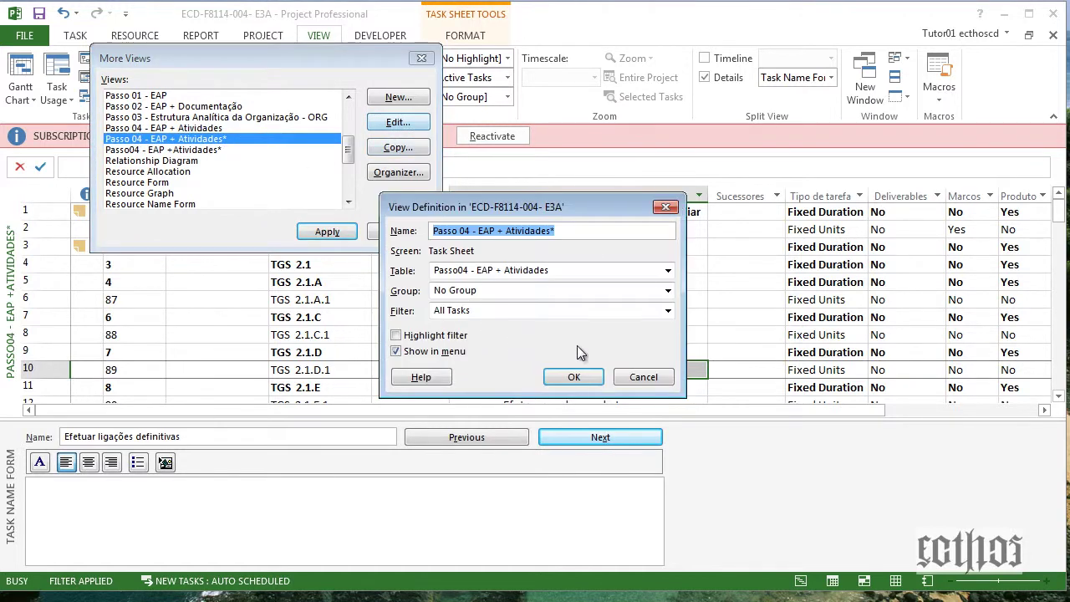
{"action": "left_click", "coordinate": [643, 377]}
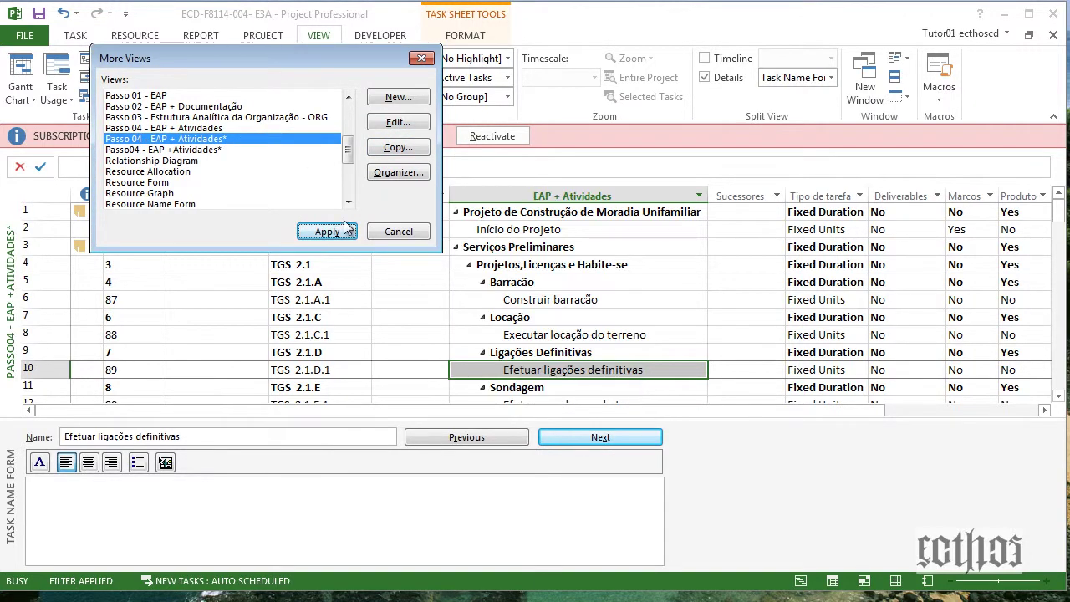
Compare the table, group and filter settings of the Passo04 - EAP +Atividades* and Passo 04 - EAP + Atividades* views.
{"action": "left_click", "coordinate": [263, 150]}
{"action": "left_click", "coordinate": [373, 124]}
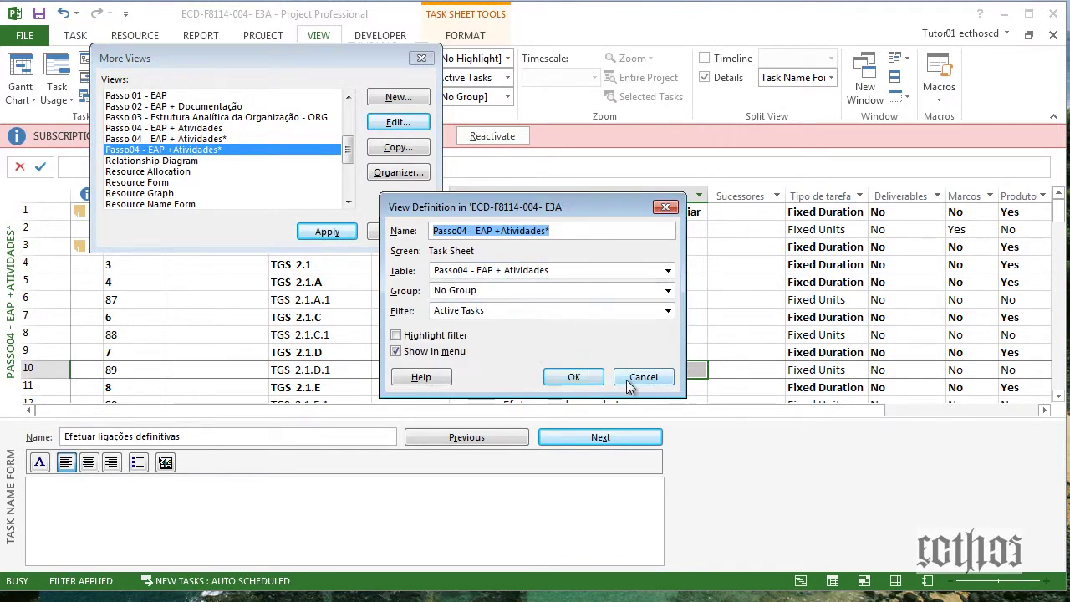
{"action": "left_click", "coordinate": [630, 382]}
{"action": "left_click", "coordinate": [187, 139]}
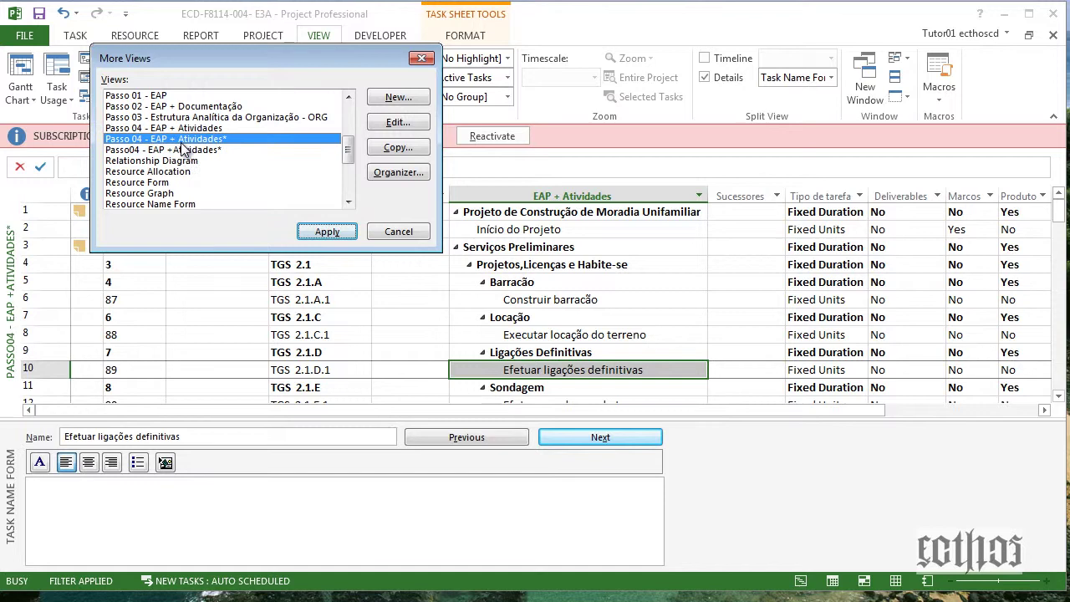
{"action": "left_click", "coordinate": [373, 127]}
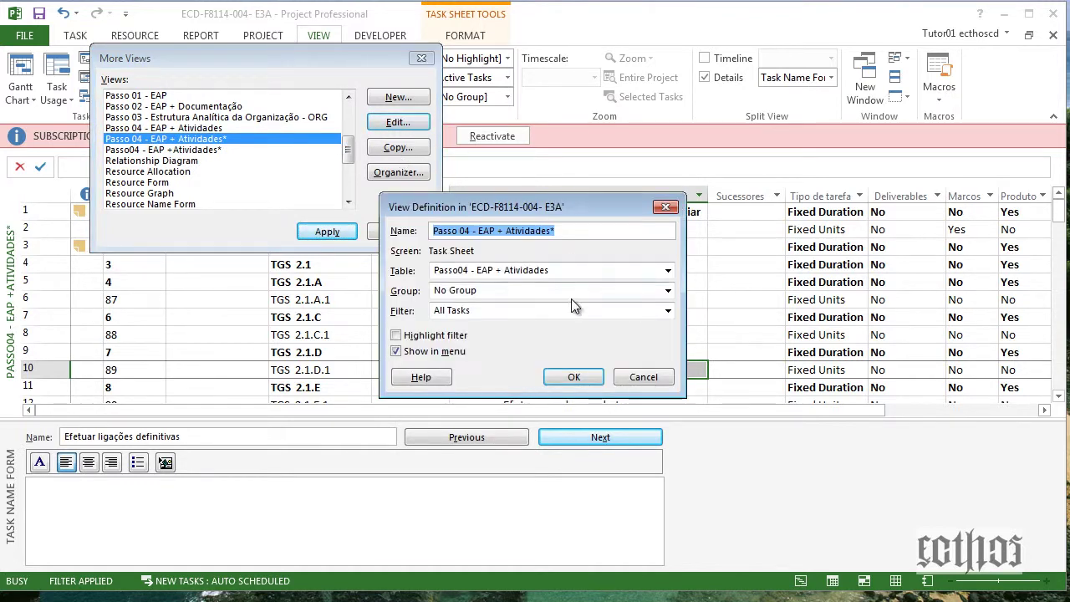
{"action": "left_click", "coordinate": [644, 377]}
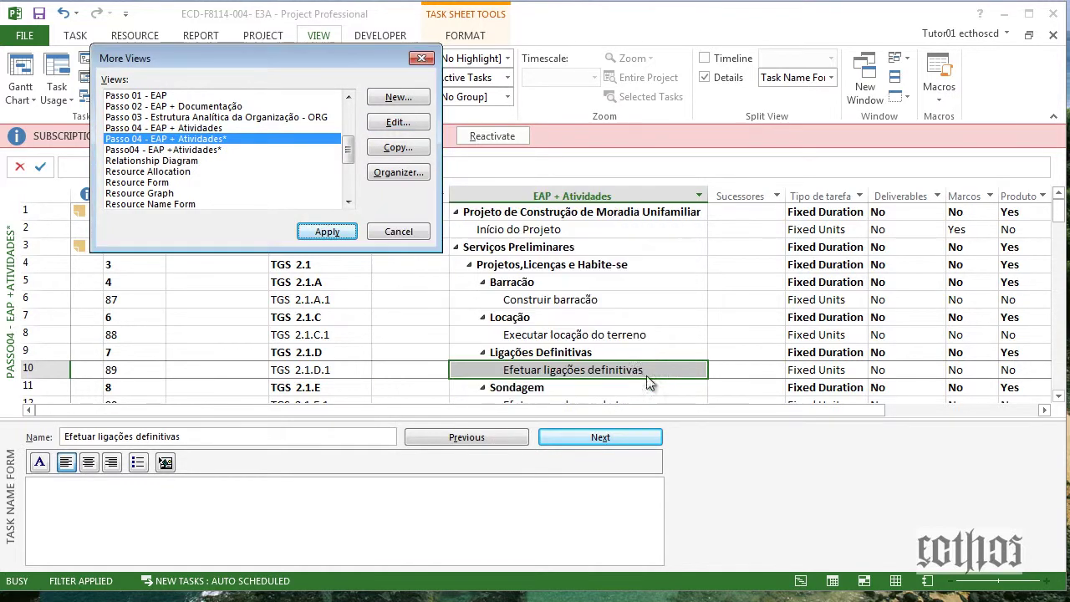
{"action": "left_click", "coordinate": [251, 150]}
{"action": "left_click", "coordinate": [398, 122]}
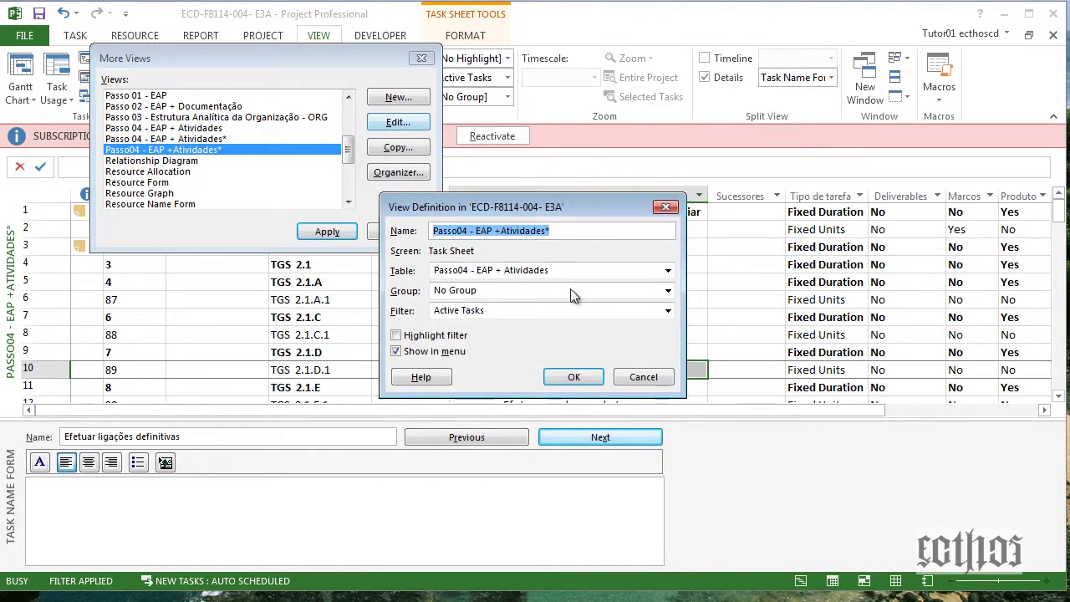
{"action": "left_click", "coordinate": [642, 377]}
Check the tables stored in the ECD-F8114-004- E3A project with the Organizer, selecting Passo04 - EAP + Atividades.
{"action": "left_click", "coordinate": [398, 172]}
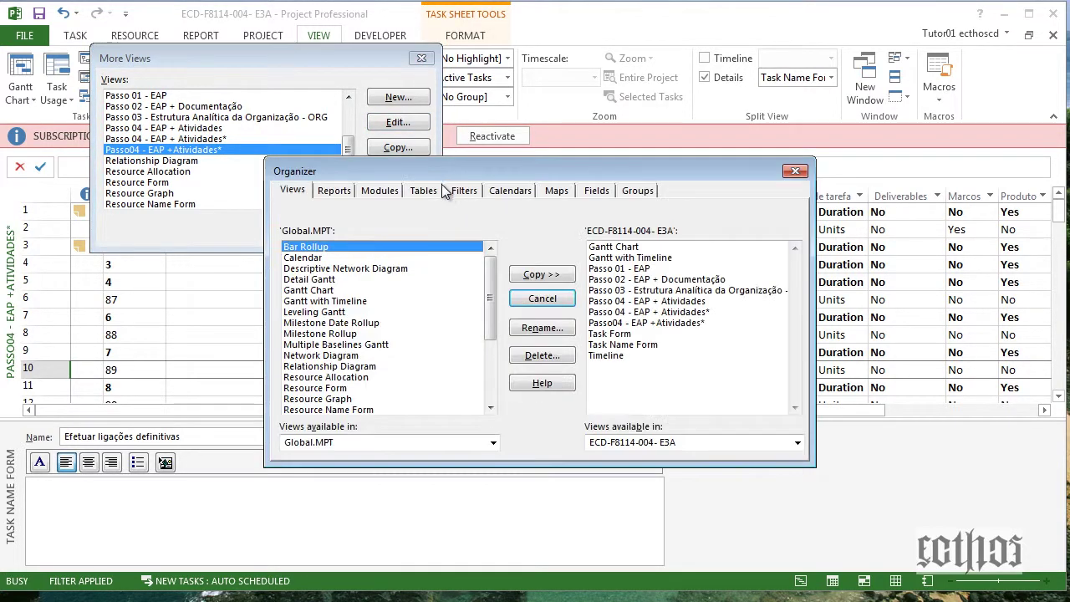
{"action": "left_click", "coordinate": [426, 191]}
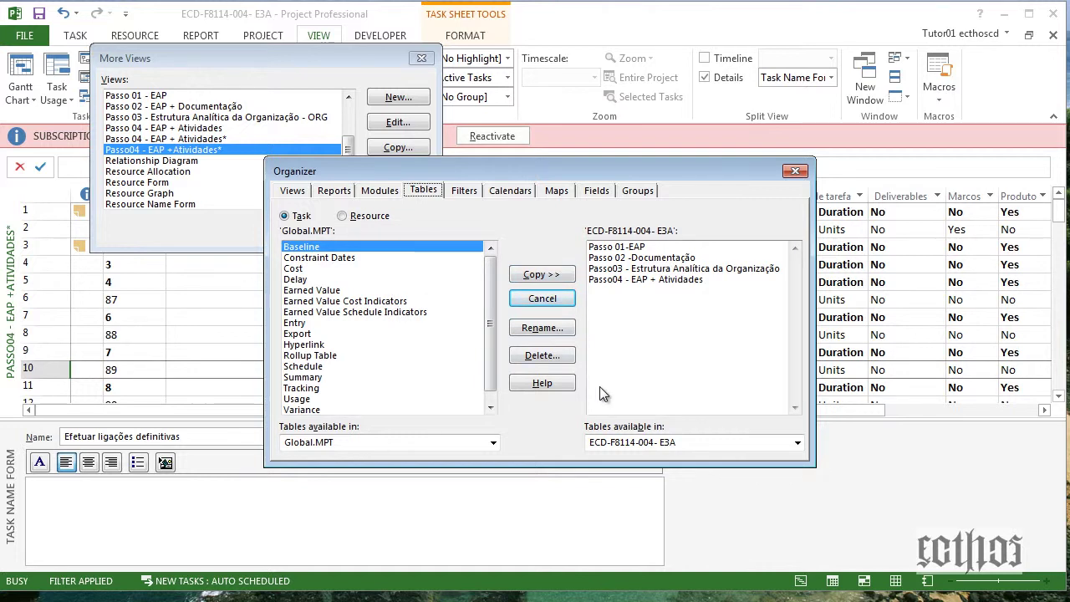
{"action": "left_click", "coordinate": [611, 443]}
{"action": "left_click", "coordinate": [615, 458]}
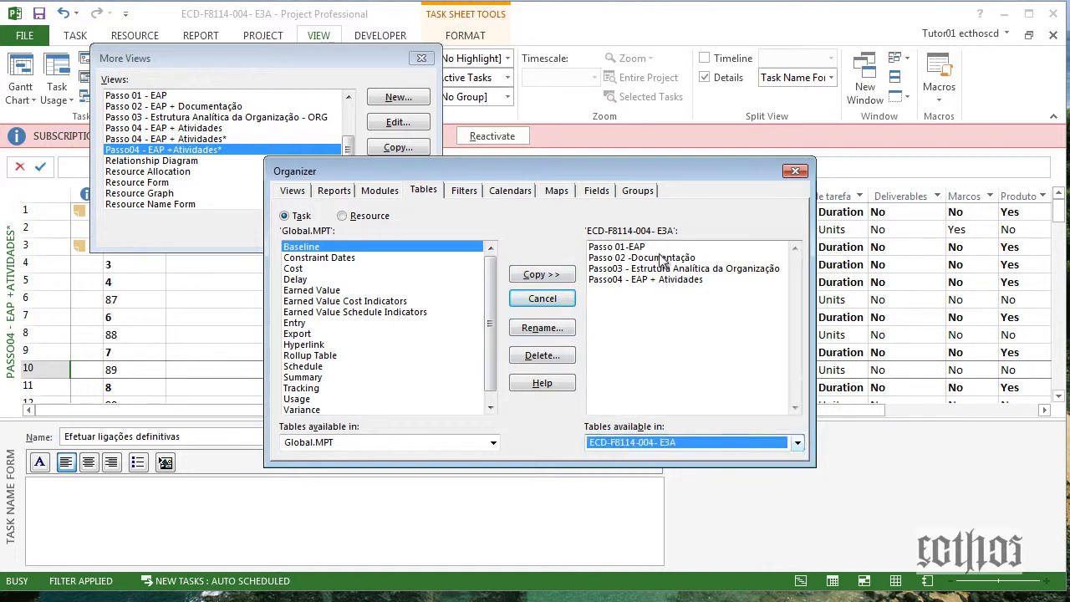
{"action": "left_click", "coordinate": [628, 279]}
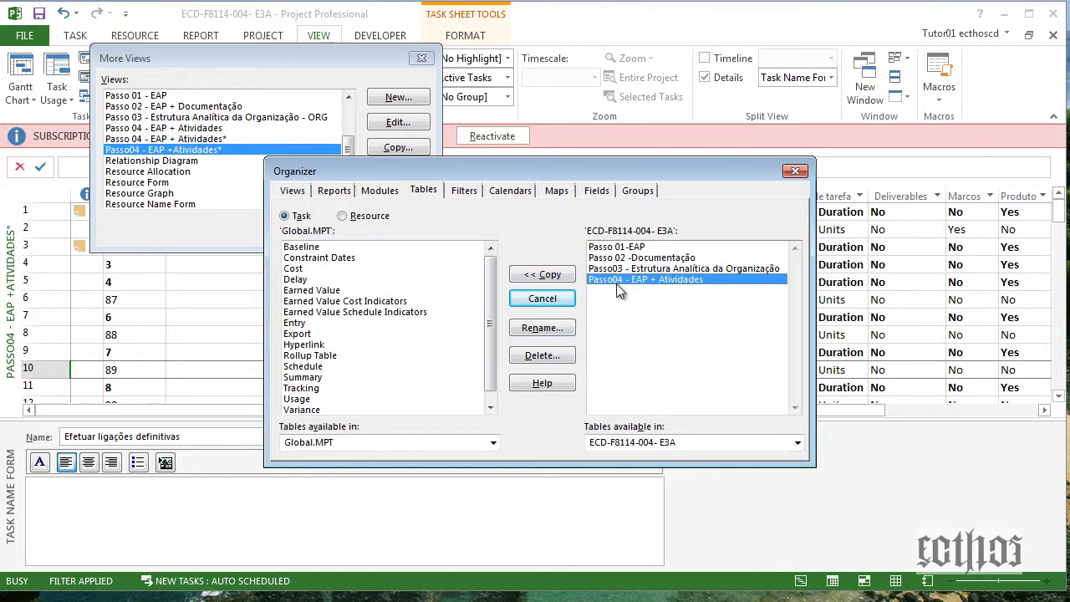
{"action": "left_click", "coordinate": [796, 171]}
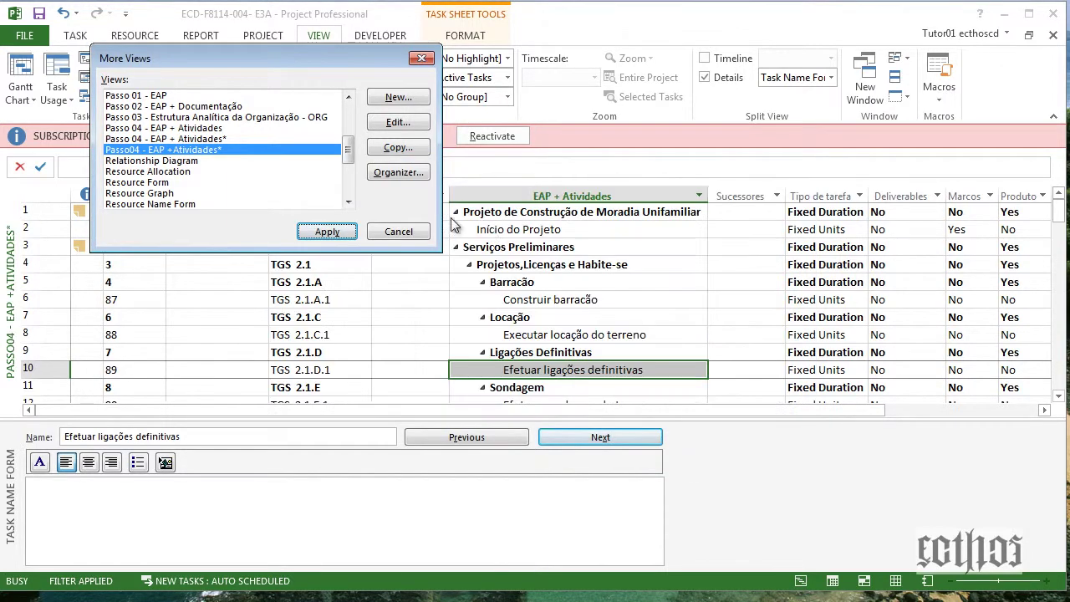
Review and accept the definitions of the Passo04 - EAP +Atividades* and Passo 04 - EAP + Atividades* views.
{"action": "left_click", "coordinate": [393, 123]}
{"action": "left_click", "coordinate": [573, 377]}
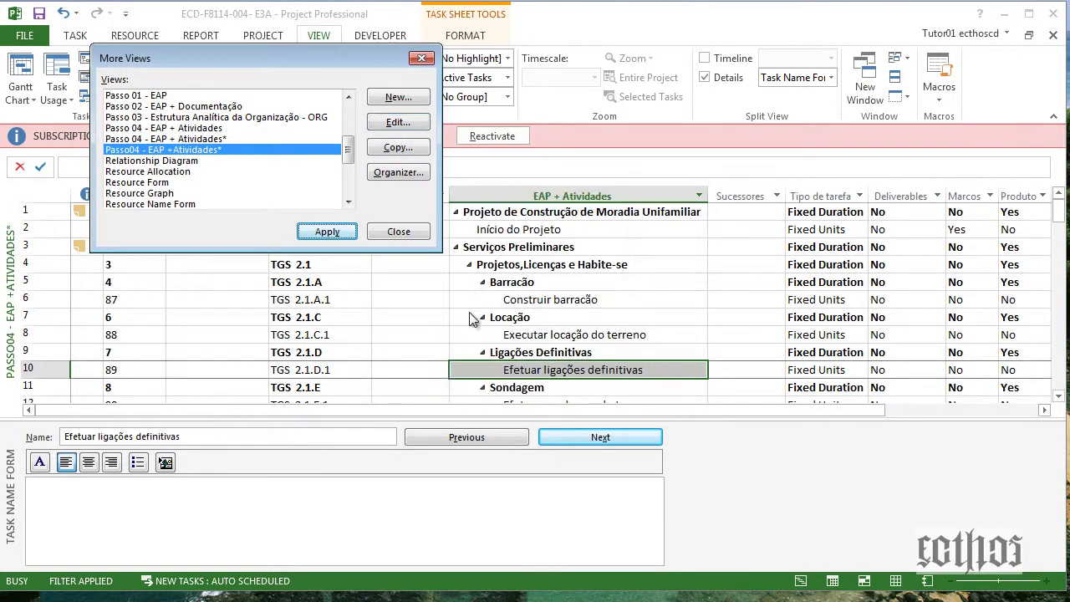
{"action": "left_click", "coordinate": [247, 138]}
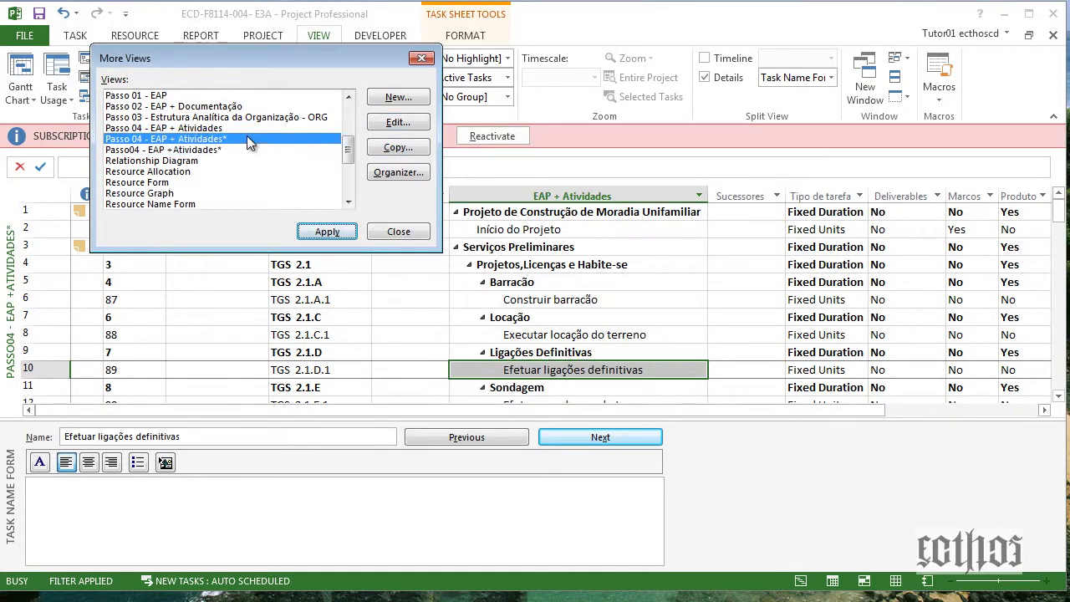
{"action": "left_click", "coordinate": [386, 125]}
{"action": "left_click", "coordinate": [558, 377]}
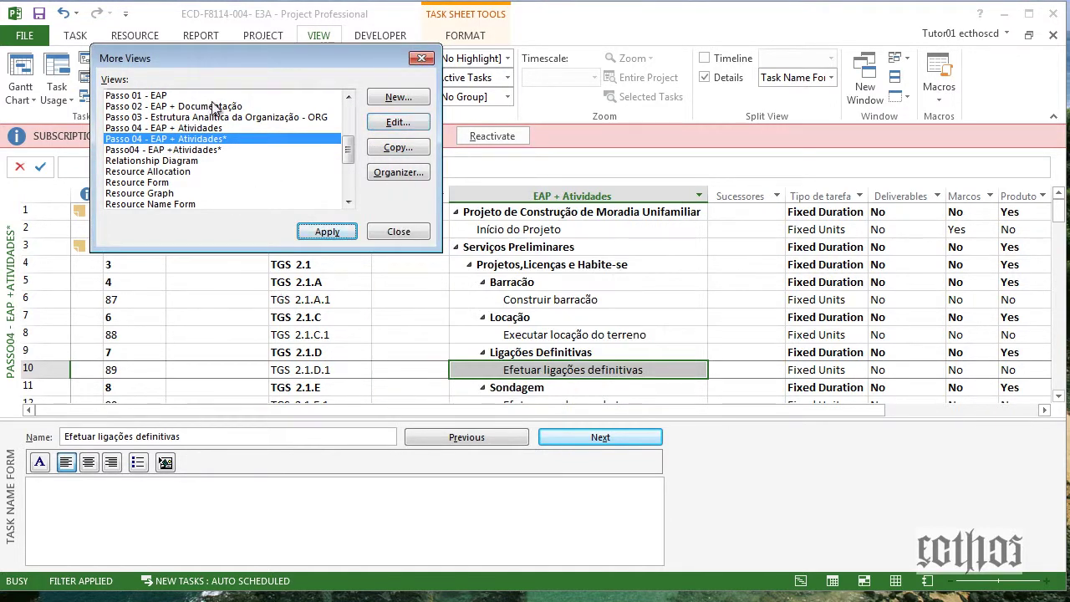
Enlarge the lower details pane and apply the Passo 04 - EAP + Atividades view to the task sheet.
{"action": "left_click", "coordinate": [399, 231]}
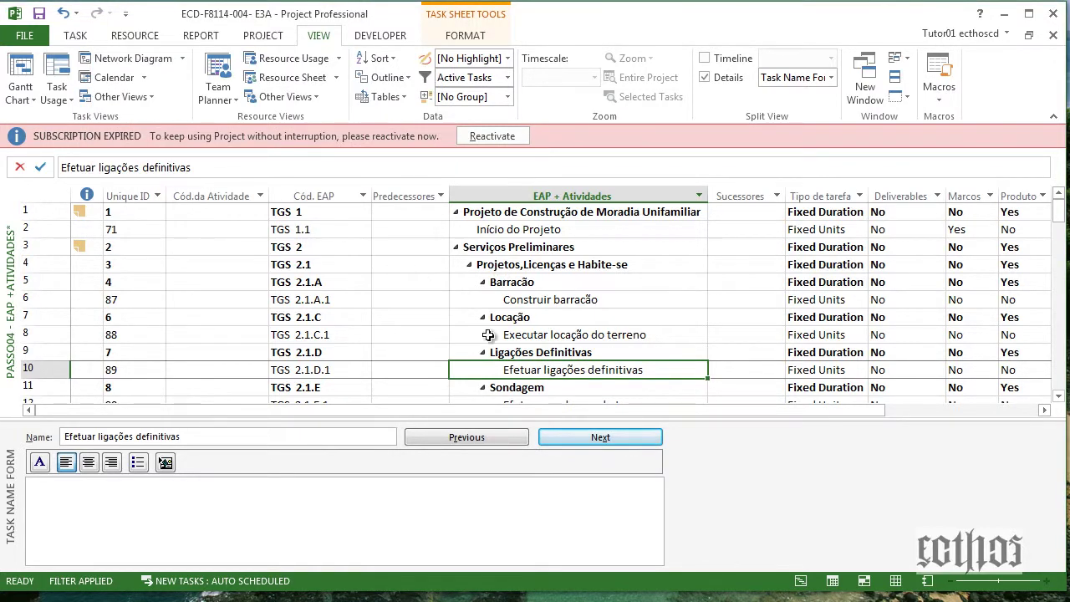
{"action": "left_click_drag", "start_coordinate": [528, 418], "coordinate": [528, 376]}
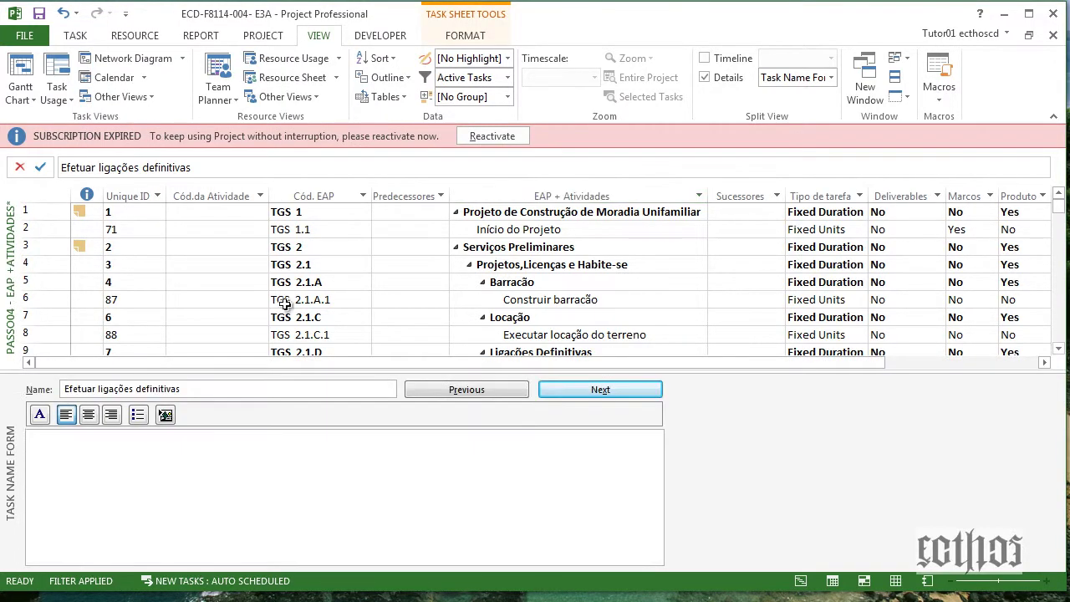
{"action": "right_click", "coordinate": [13, 263]}
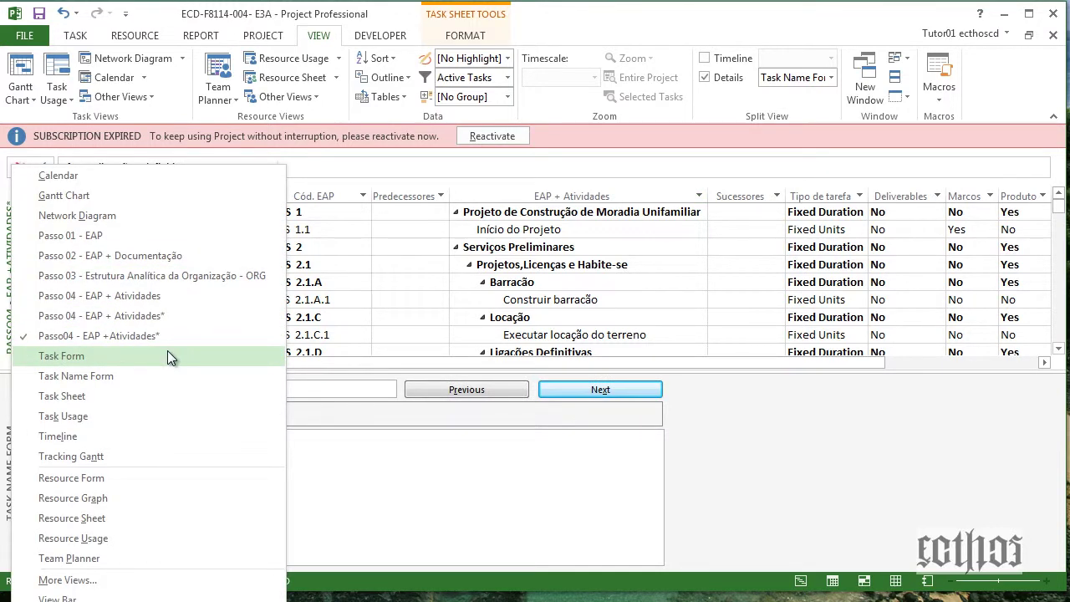
{"action": "left_click", "coordinate": [210, 299]}
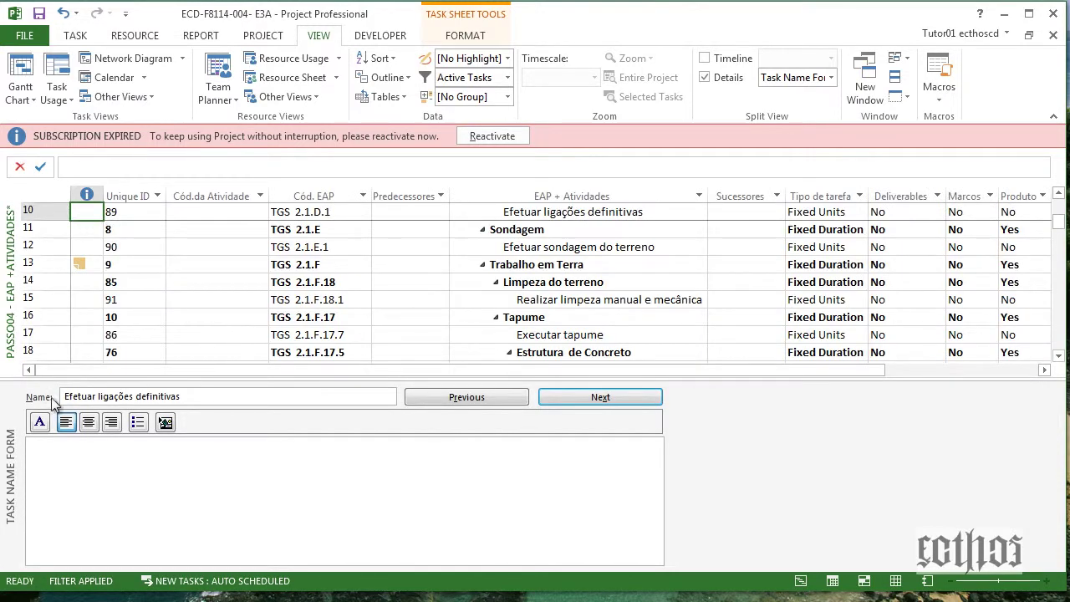
Open the full list of available views for the Task Name Form pane.
{"action": "right_click", "coordinate": [12, 403]}
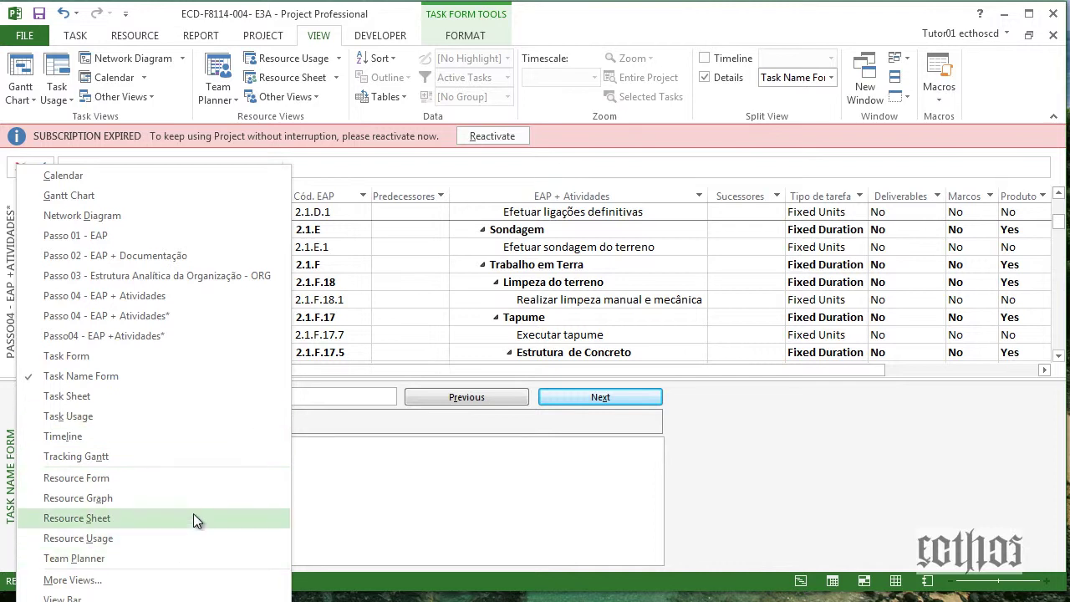
{"action": "left_click", "coordinate": [180, 579]}
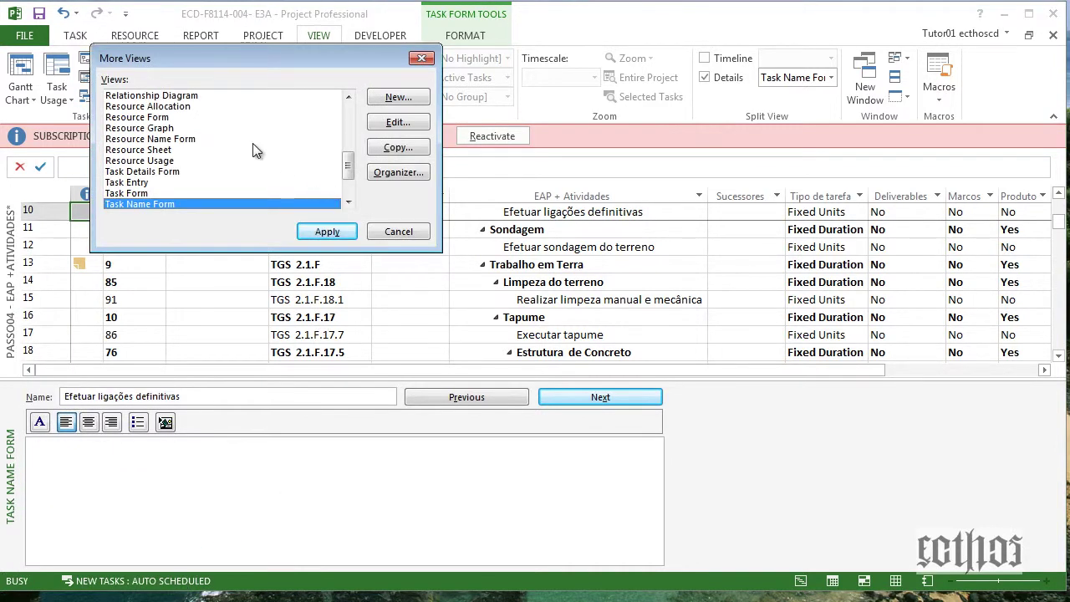
Display the Relationship Diagram in the details pane and select the Executar tapume task, enlarging the task sheet slightly.
{"action": "key", "text": "Page_Up"}
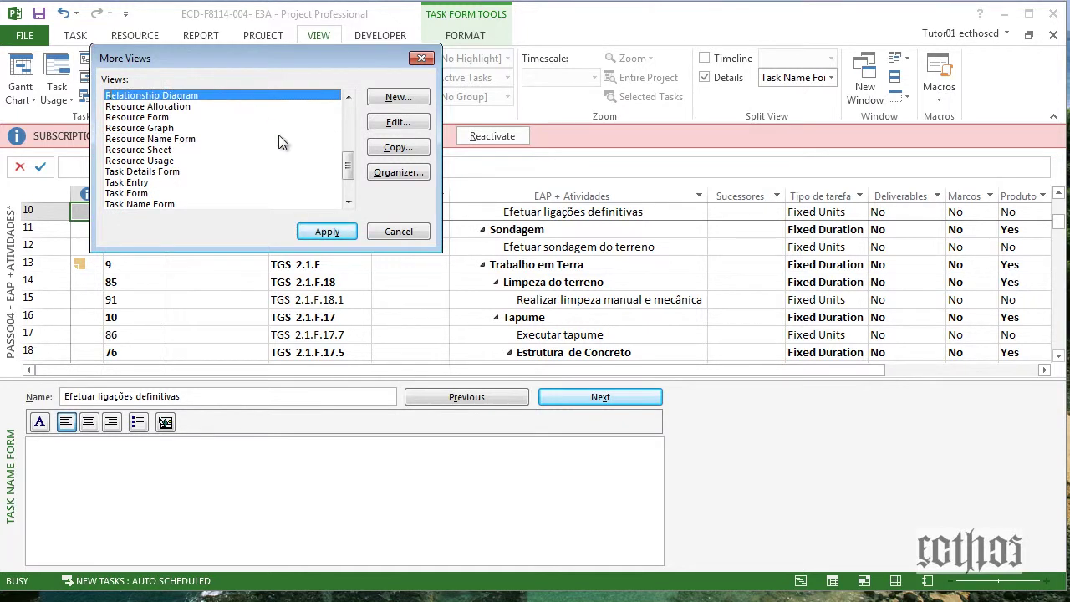
{"action": "left_click", "coordinate": [327, 231]}
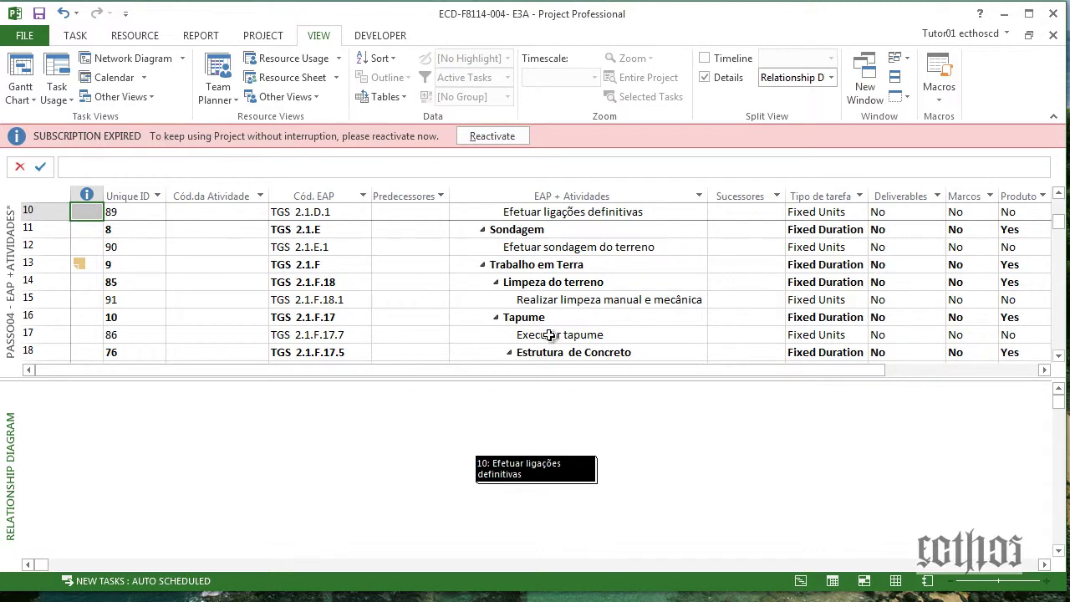
{"action": "left_click", "coordinate": [549, 334]}
{"action": "left_click_drag", "start_coordinate": [541, 379], "coordinate": [541, 390]}
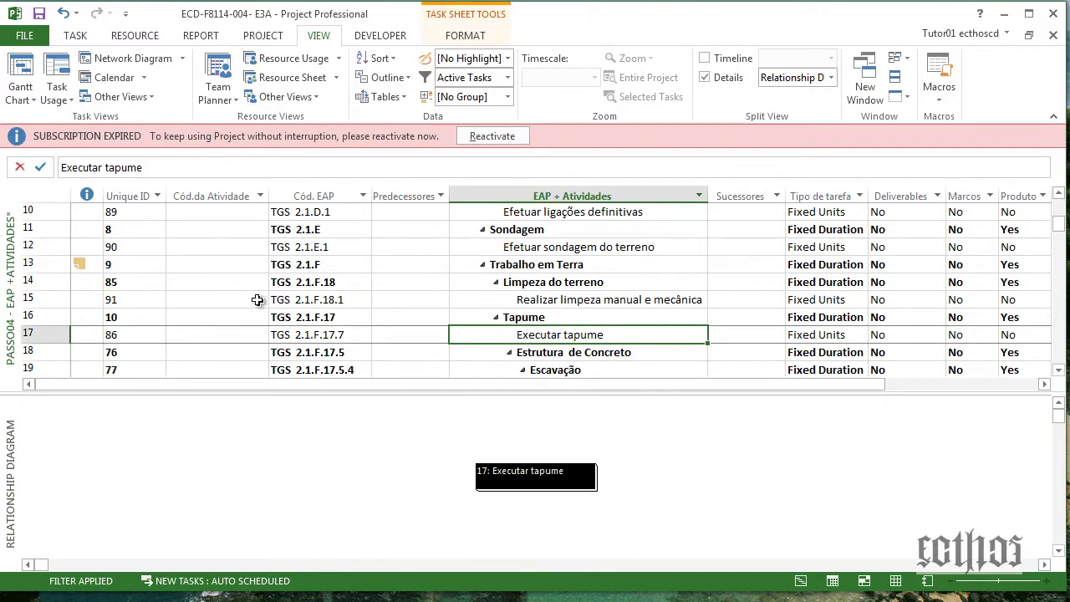
Edit the combination view "Passo 04 - EAP + Atividades": set its details pane to Relationship Diagram and rename it "Passo 04 - EAP + Atividades - DR".
{"action": "left_click", "coordinate": [121, 97]}
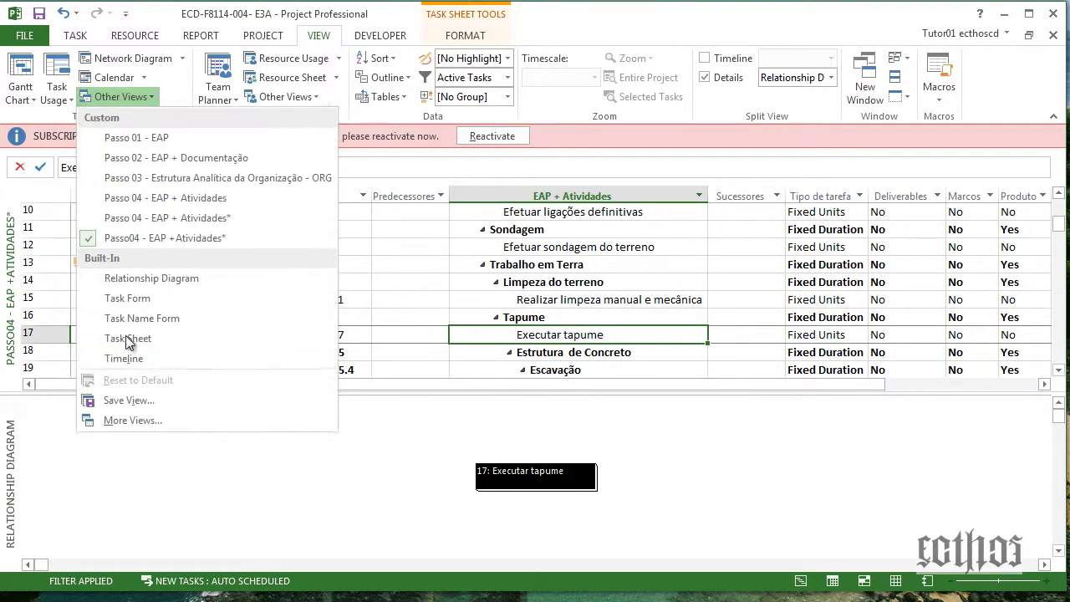
{"action": "left_click", "coordinate": [161, 406]}
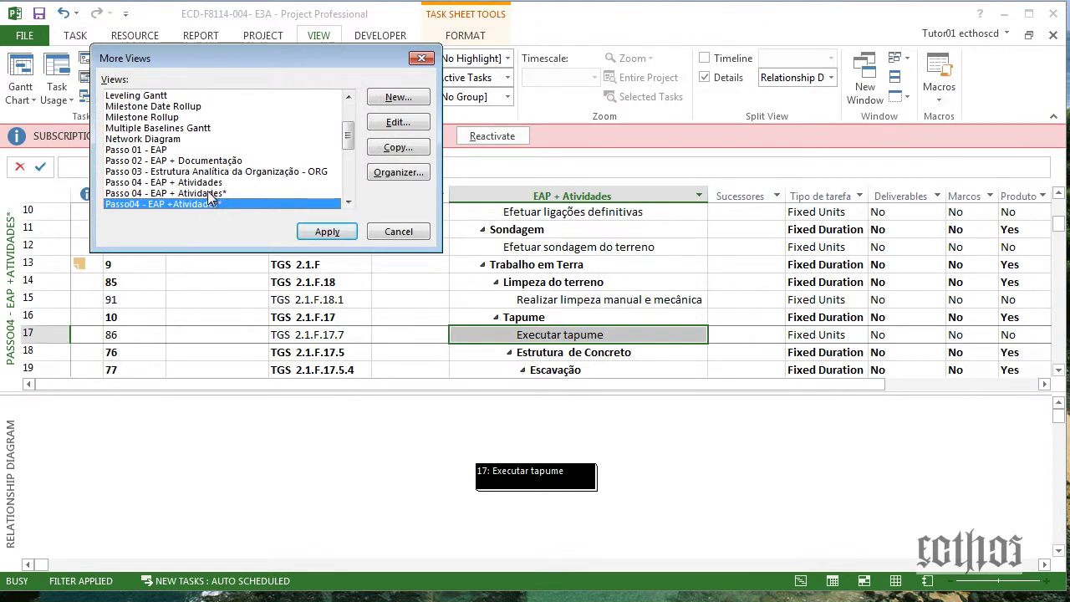
{"action": "left_click", "coordinate": [212, 183]}
{"action": "left_click", "coordinate": [231, 204]}
{"action": "left_click_drag", "start_coordinate": [347, 136], "coordinate": [347, 148]}
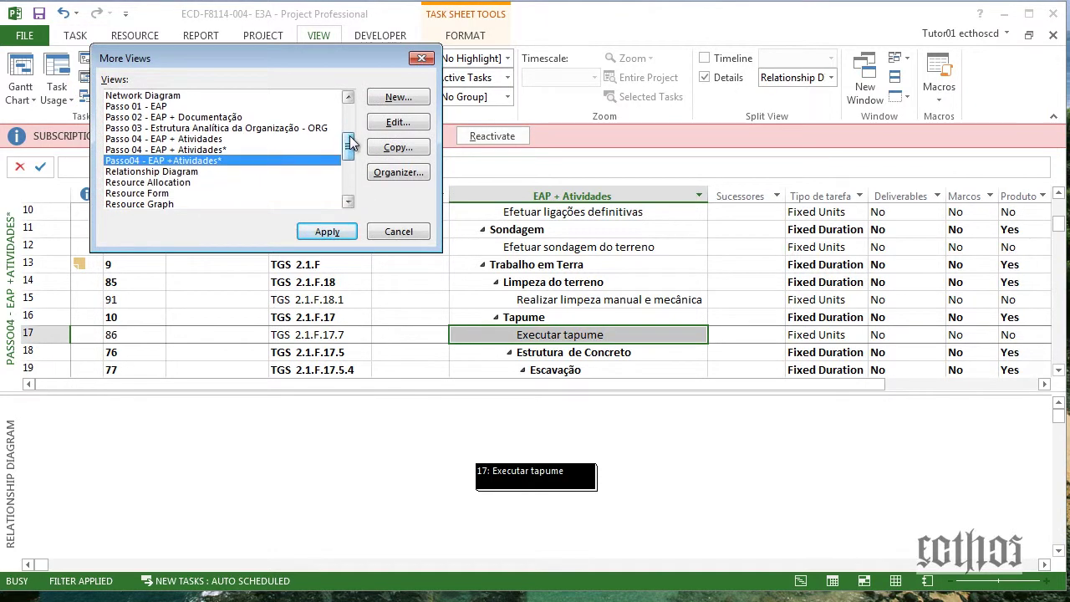
{"action": "left_click", "coordinate": [205, 139]}
{"action": "left_click", "coordinate": [409, 123]}
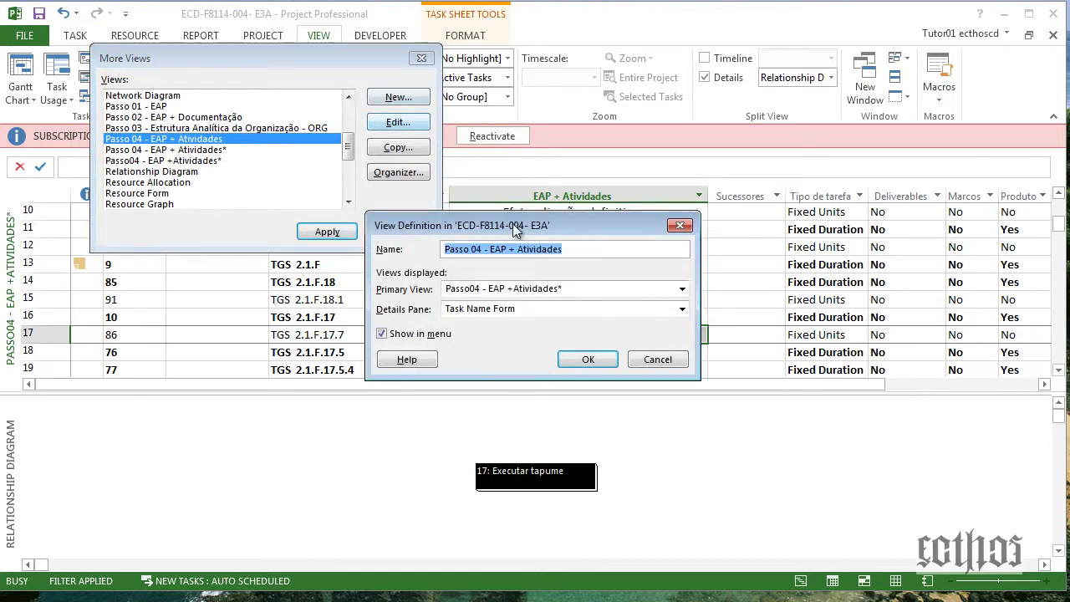
{"action": "left_click", "coordinate": [528, 310]}
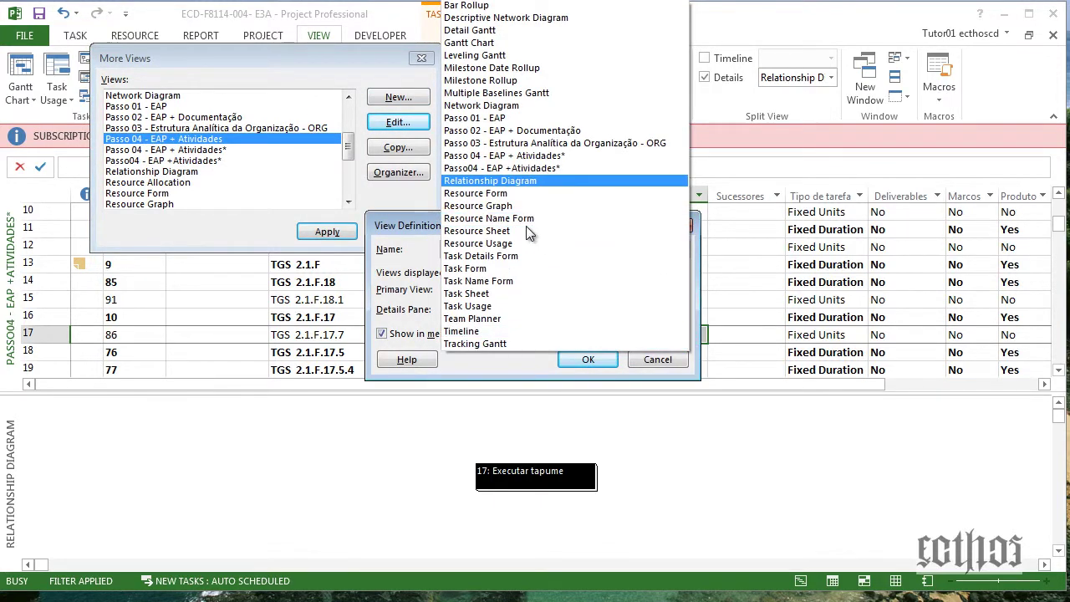
{"action": "left_click", "coordinate": [518, 182]}
{"action": "left_click", "coordinate": [581, 251]}
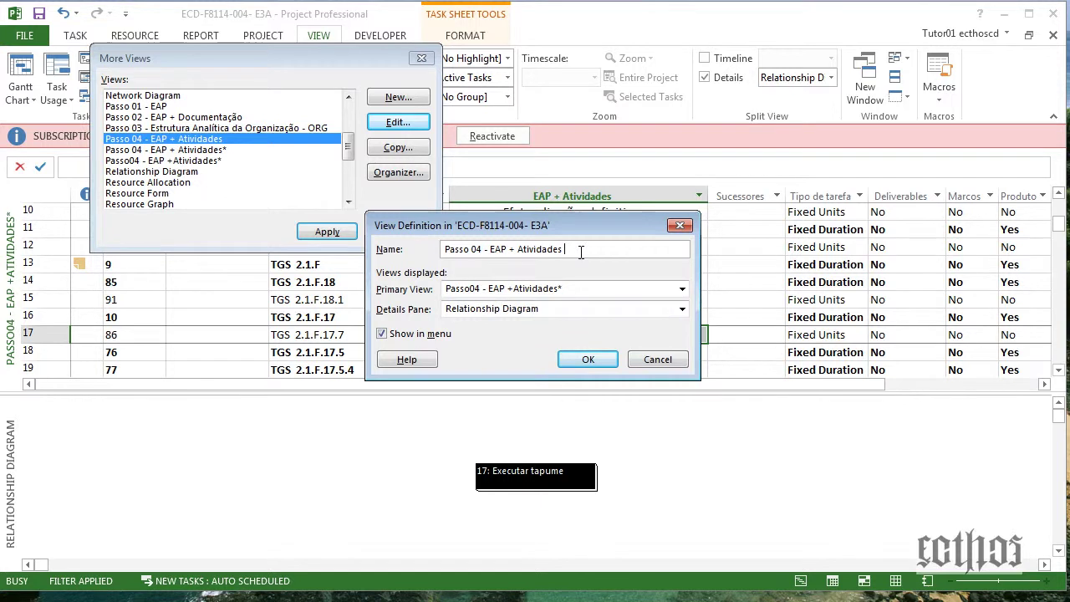
{"action": "left_click", "coordinate": [588, 359]}
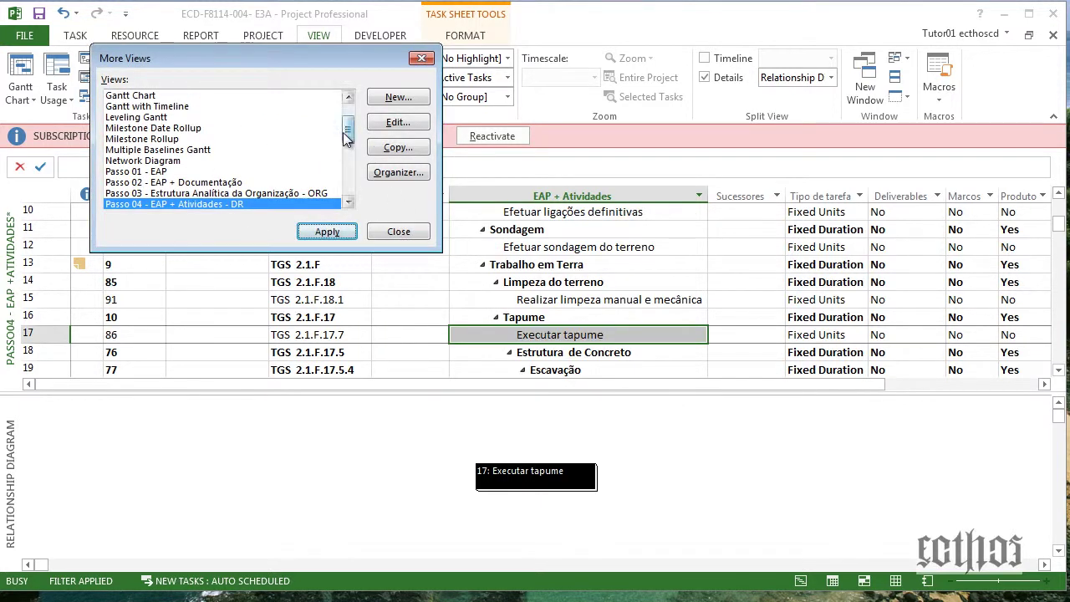
Apply the "Passo 04 - EAP + Atividades*" view and remove the details pane below the sheet.
{"action": "scroll", "coordinate": [344, 134], "scroll_direction": "down", "scroll_amount": 2}
{"action": "left_click", "coordinate": [286, 171]}
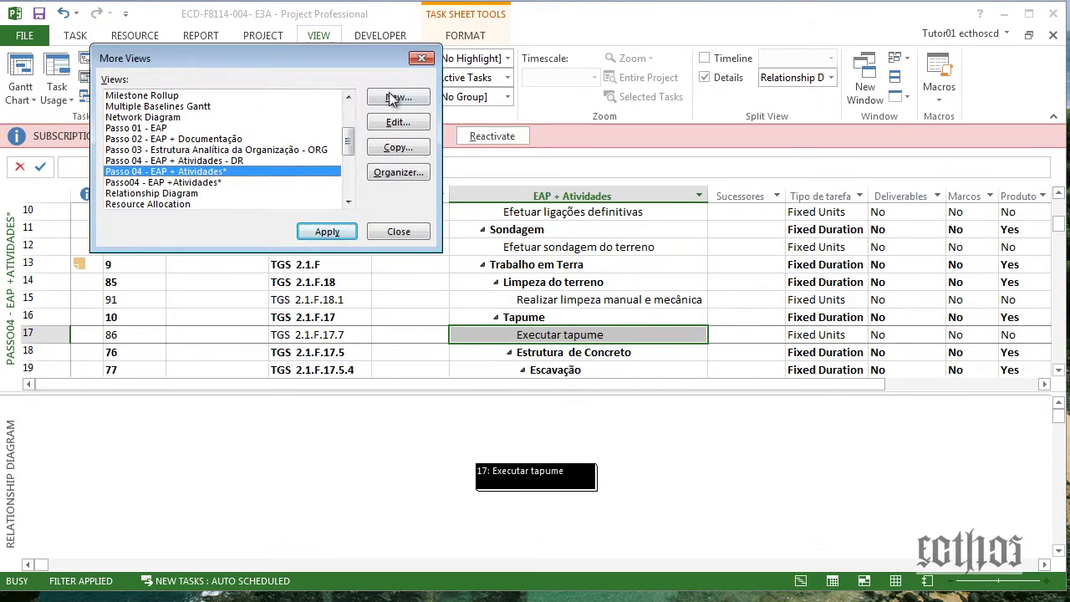
{"action": "left_click", "coordinate": [327, 232]}
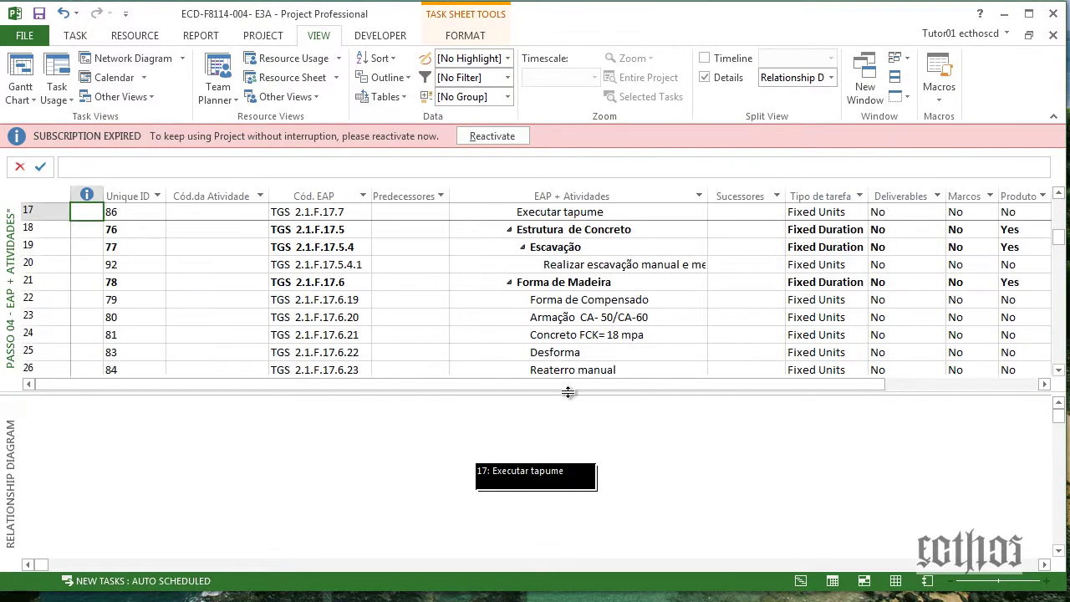
{"action": "left_click_drag", "start_coordinate": [526, 579], "coordinate": [528, 578]}
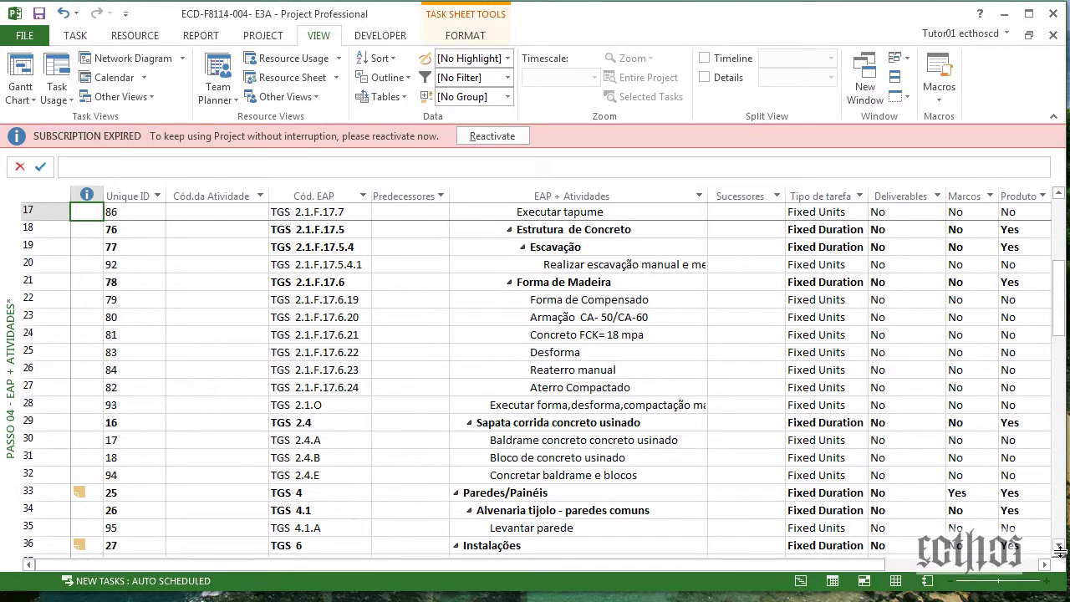
Split the window to show the Task Form below the sheet, with its notes area displayed.
{"action": "left_click_drag", "start_coordinate": [1059, 552], "coordinate": [1060, 388]}
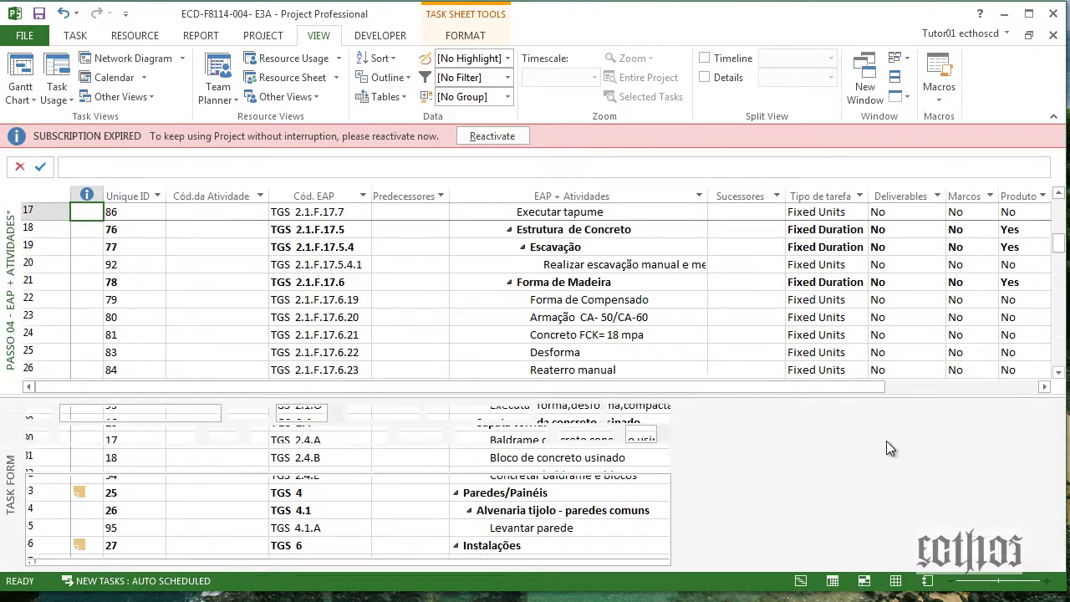
{"action": "right_click", "coordinate": [836, 434]}
{"action": "left_click", "coordinate": [873, 403]}
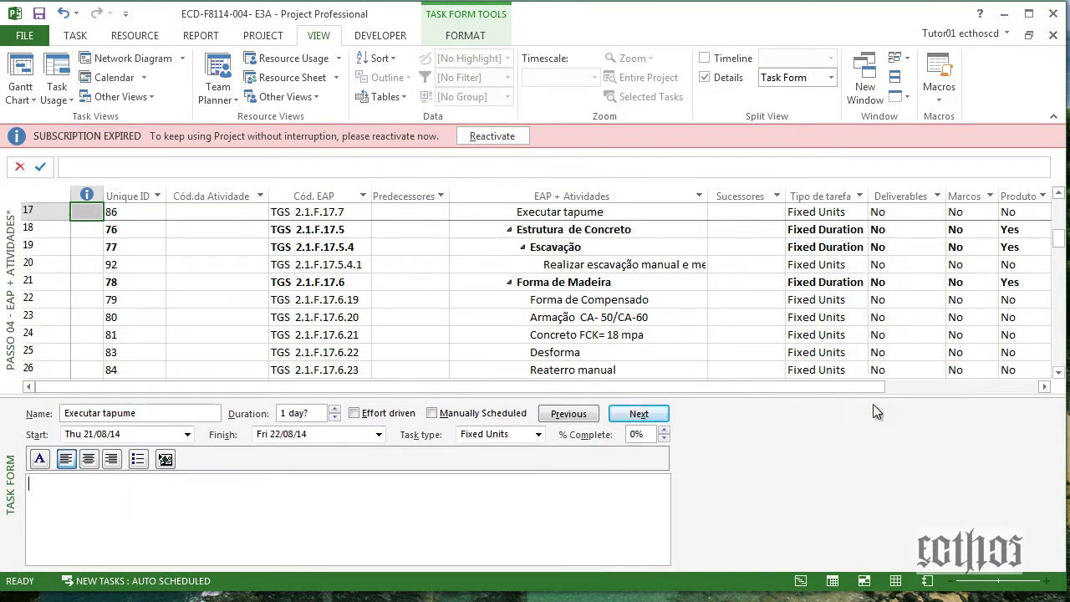
Write the note "Dicionário da EAP: 1 - descrição da atividade: .... a" for Armação CA- 50/CA-60 in an enlarged Task Form, and restore the split.
{"action": "left_click", "coordinate": [619, 264]}
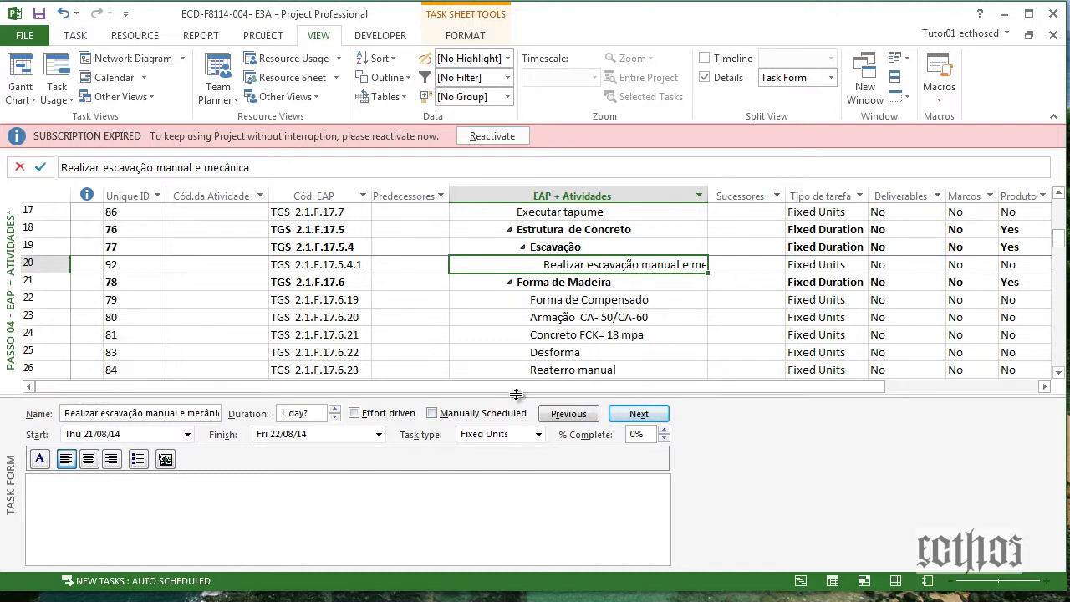
{"action": "left_click_drag", "start_coordinate": [516, 369], "coordinate": [518, 356]}
{"action": "left_click", "coordinate": [539, 317]}
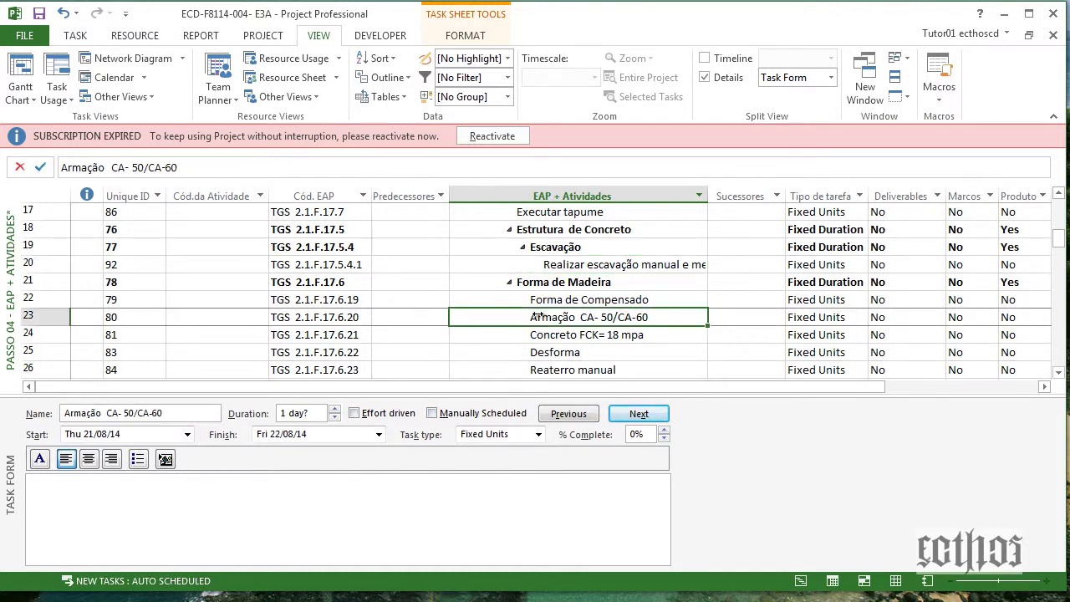
{"action": "left_click_drag", "start_coordinate": [516, 396], "coordinate": [510, 211]}
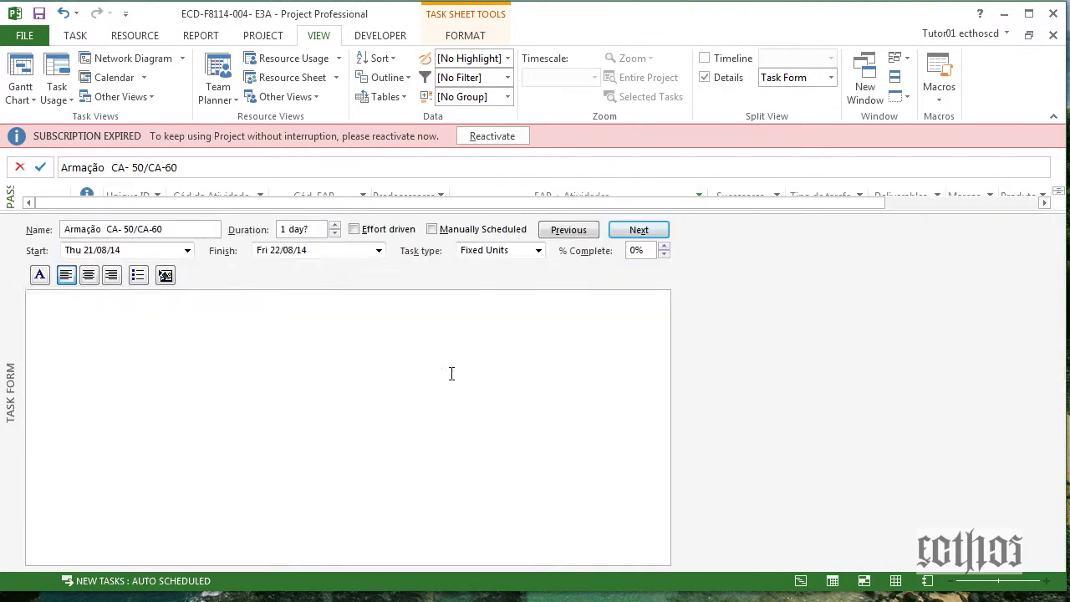
{"action": "left_click", "coordinate": [383, 390]}
{"action": "type", "text": "Des"}
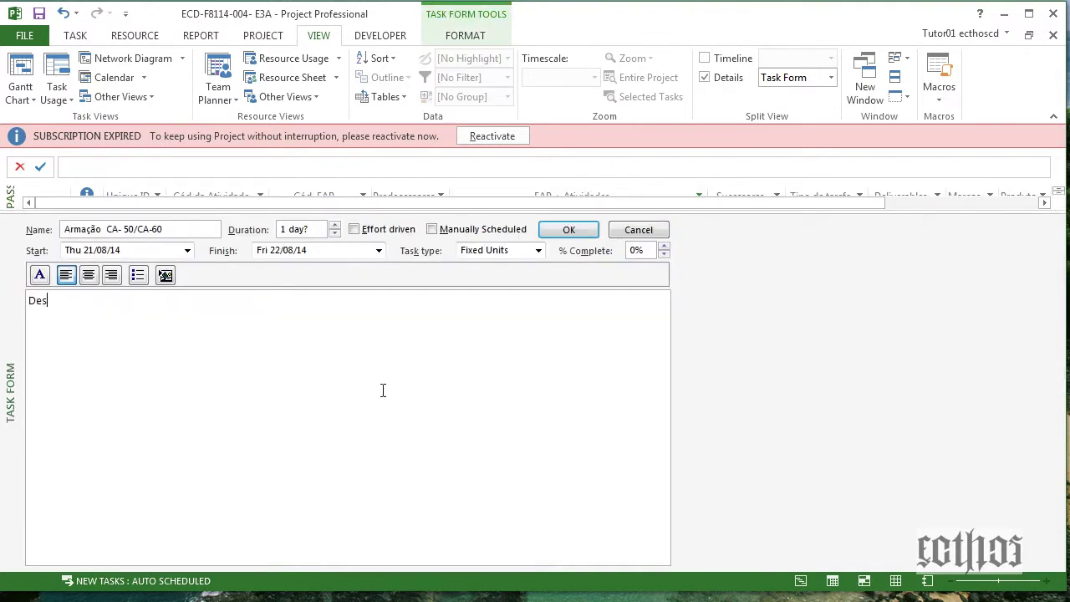
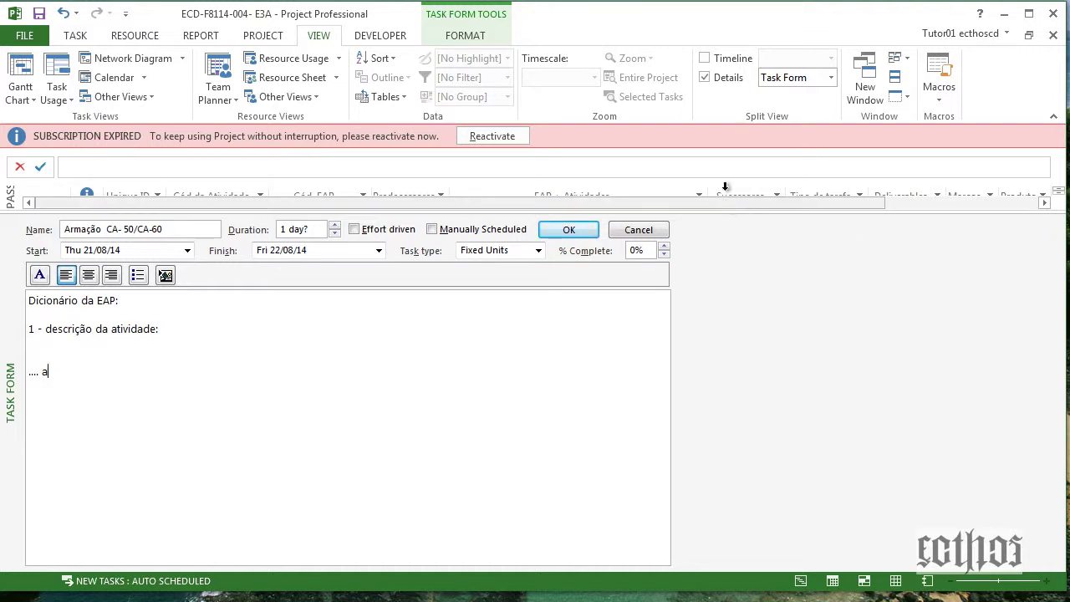
{"action": "left_click_drag", "start_coordinate": [725, 185], "coordinate": [724, 386]}
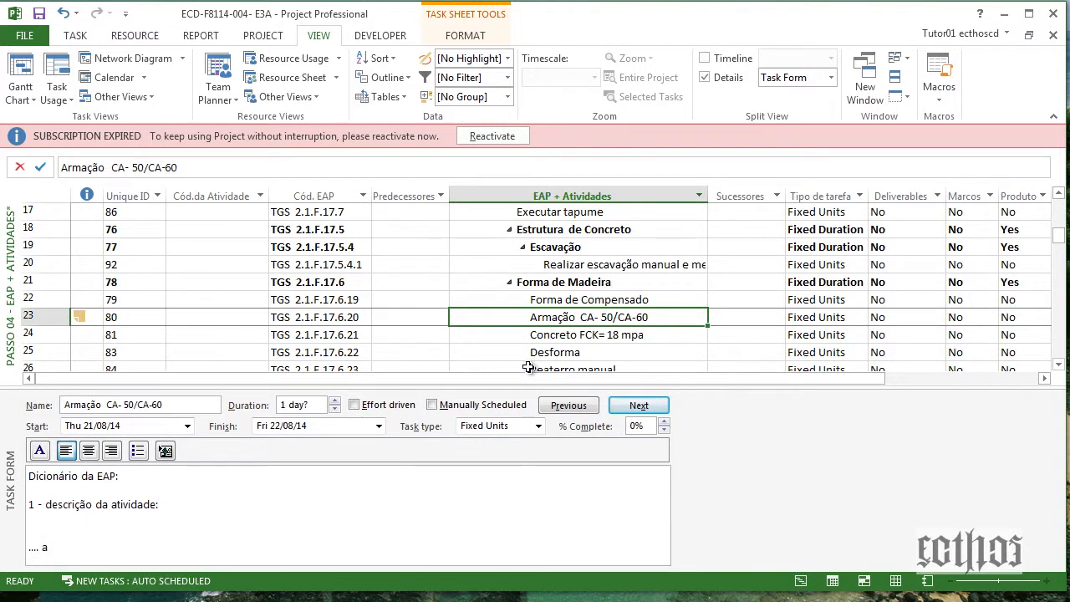
Extend the Armação CA- 50/CA-60 note with ".... a armação será ......" and ".... deverá ......", and save it.
{"action": "left_click", "coordinate": [189, 554]}
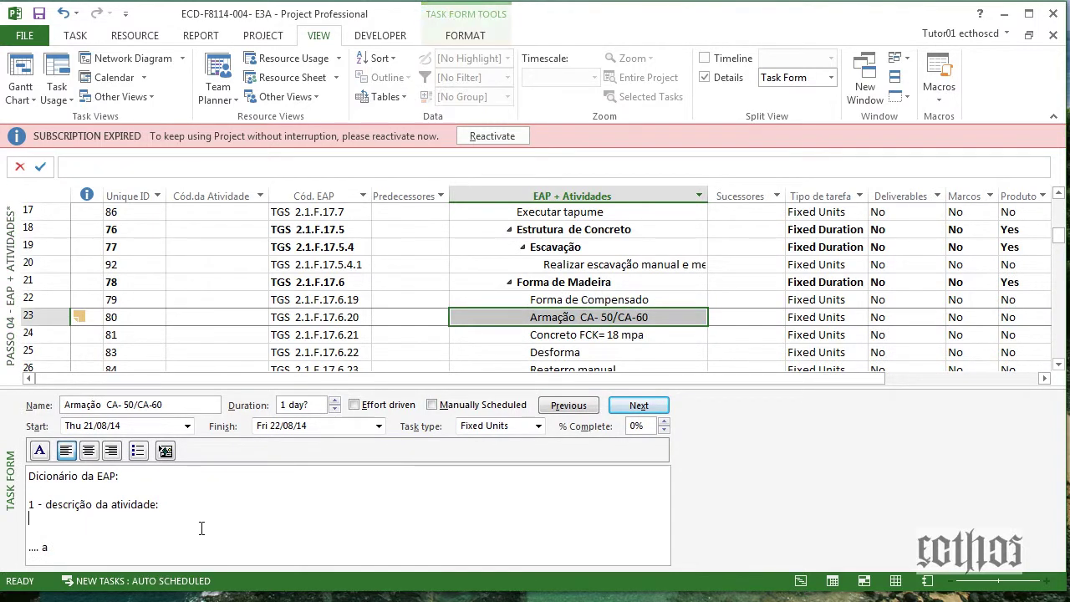
{"action": "key", "text": "BackSpace"}
{"action": "key", "text": "BackSpace"}
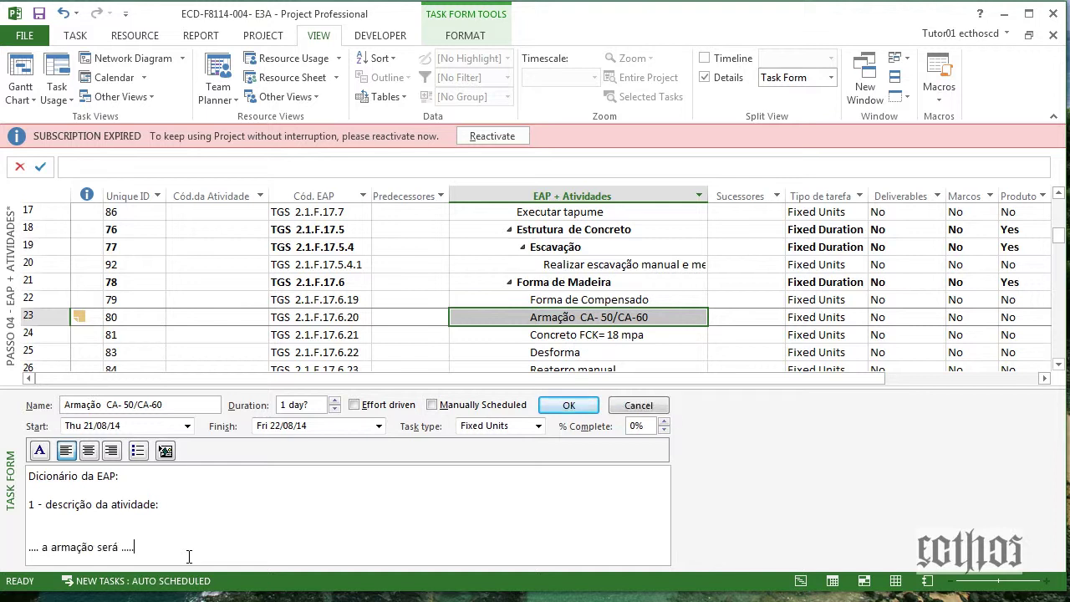
{"action": "key", "text": "Return"}
{"action": "key", "text": "Return"}
{"action": "key", "text": "Return"}
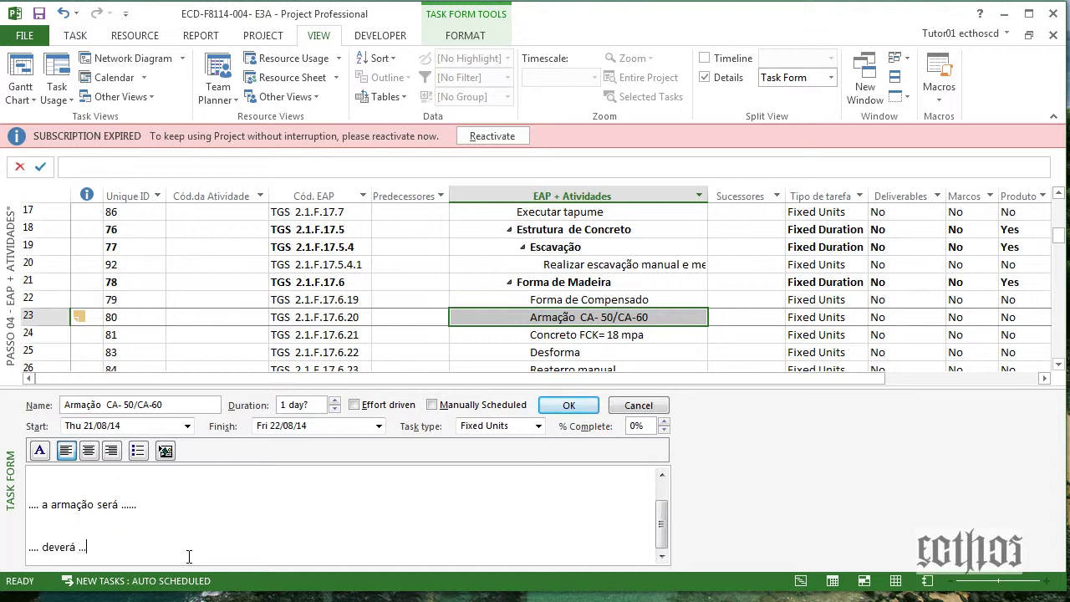
{"action": "key", "text": "Return"}
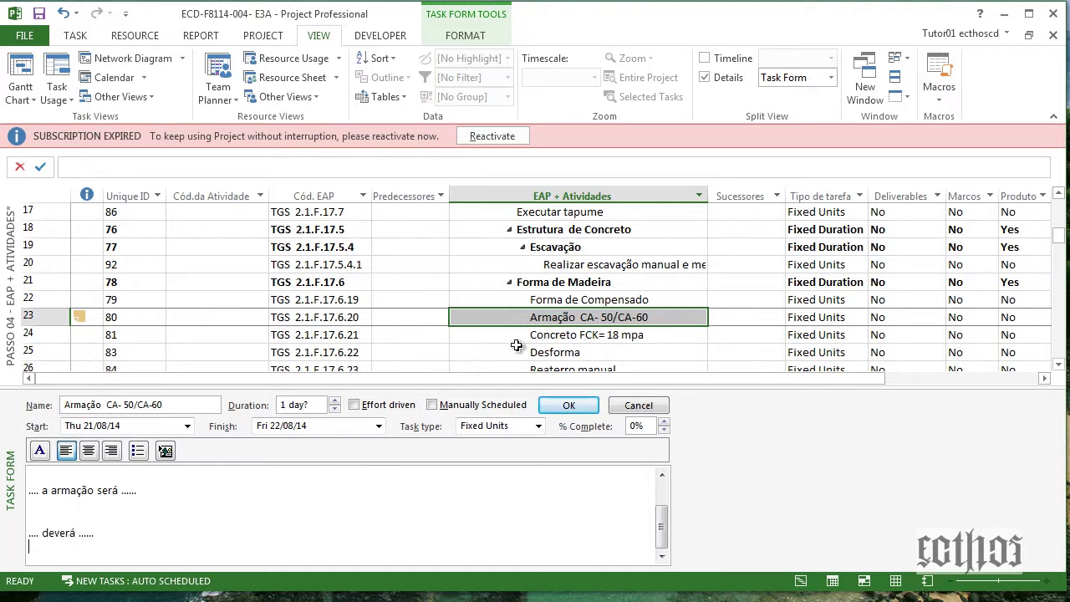
{"action": "left_click", "coordinate": [575, 405]}
Go through the activities from Forma de Compensado down to Instalações and examine the notes of Instalações and Paredes/Painéis in the Task Form.
{"action": "left_click", "coordinate": [553, 334]}
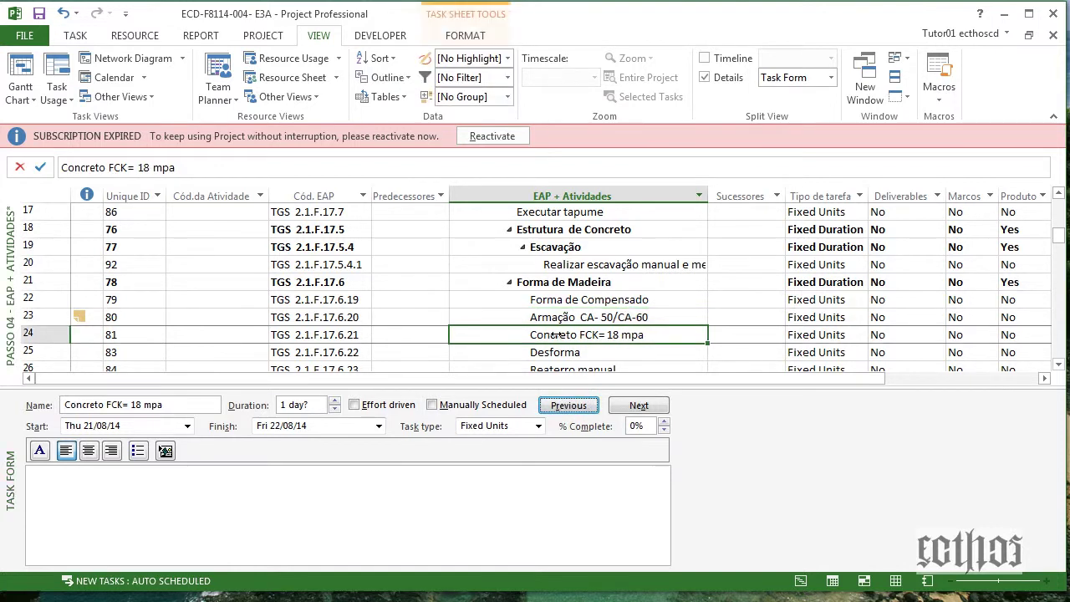
{"action": "left_click_drag", "start_coordinate": [595, 386], "coordinate": [595, 480]}
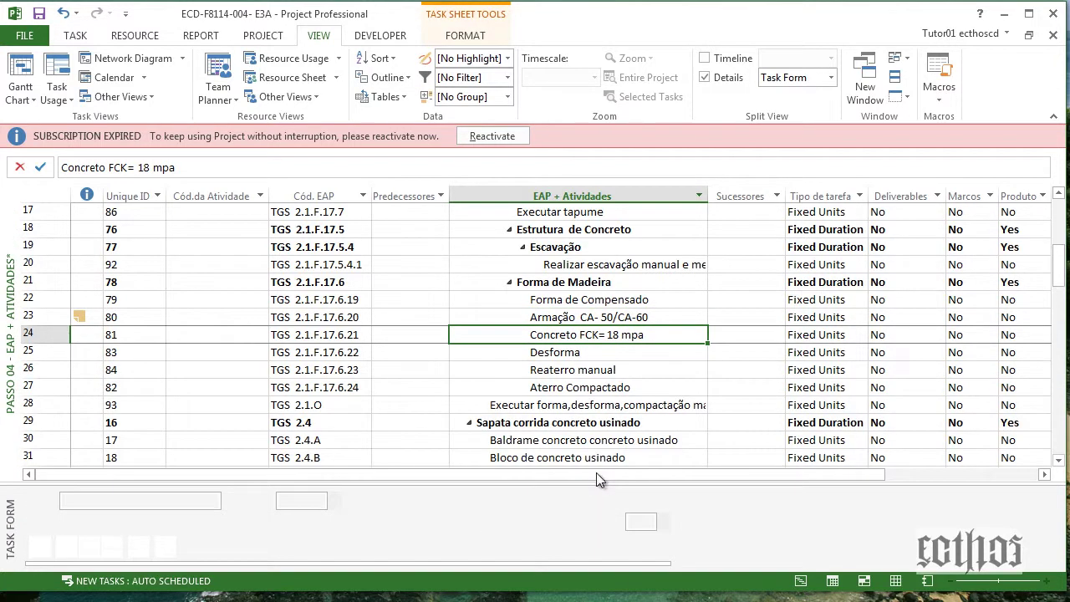
{"action": "left_click", "coordinate": [586, 355]}
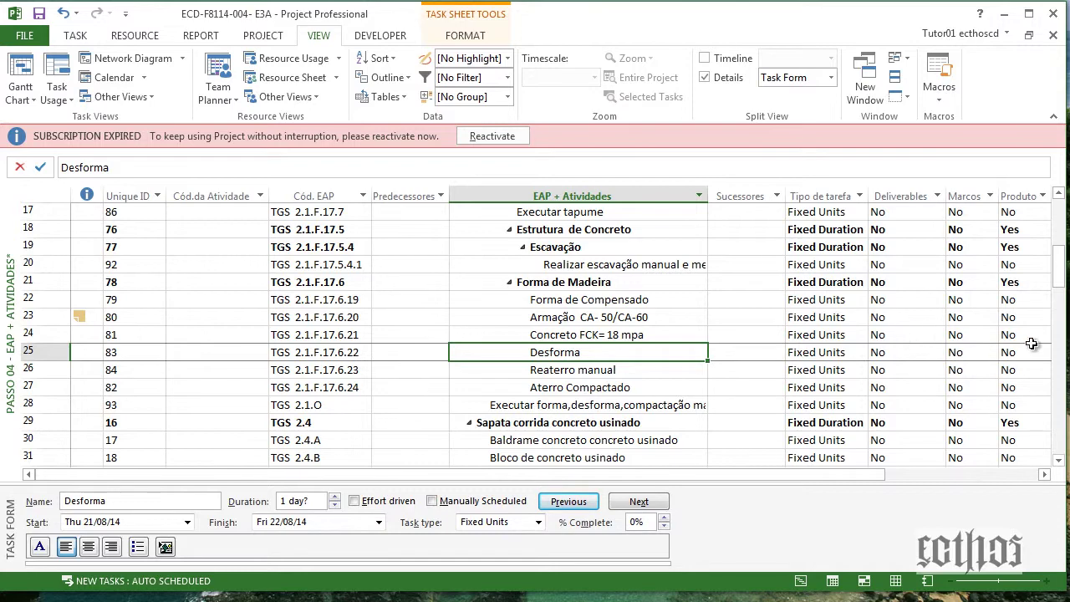
{"action": "left_click_drag", "start_coordinate": [1058, 267], "coordinate": [1059, 338]}
{"action": "scroll", "coordinate": [701, 339], "scroll_direction": "up", "scroll_amount": 8}
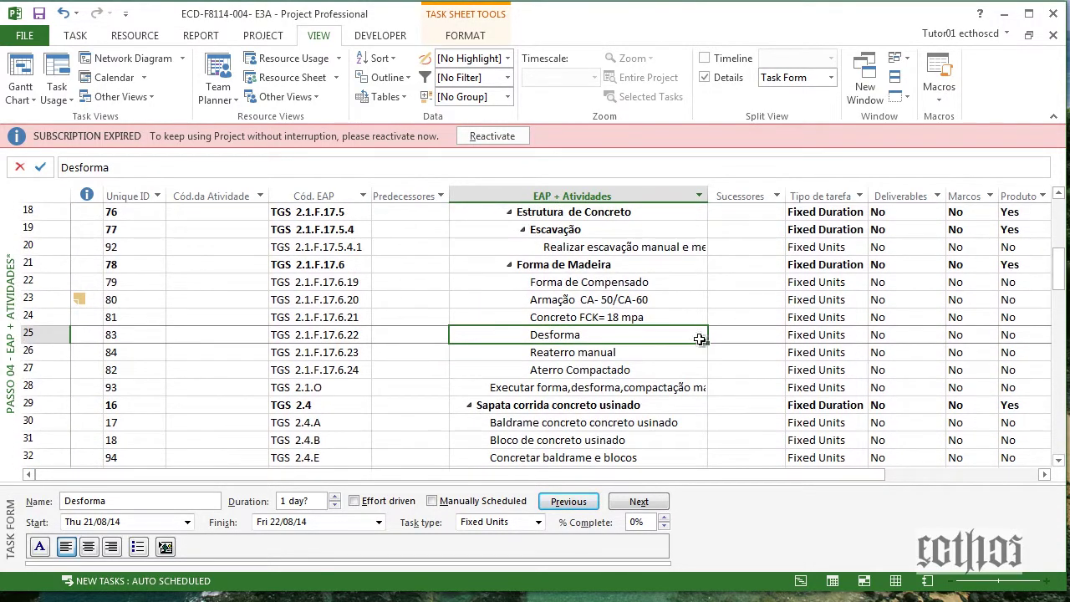
{"action": "left_click", "coordinate": [606, 302]}
{"action": "key", "text": "Up"}
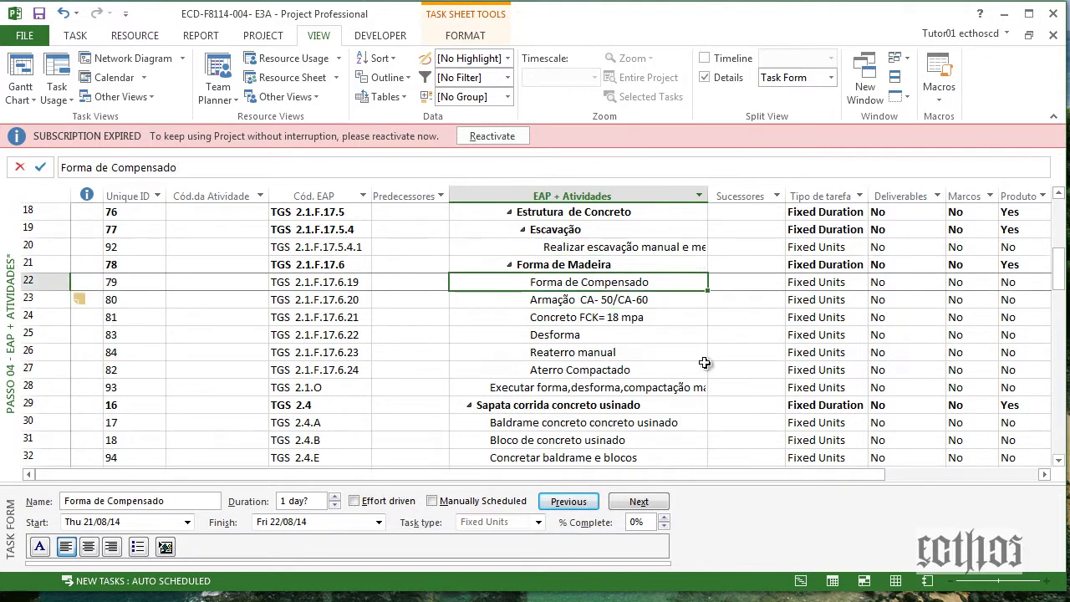
{"action": "key", "text": "Down"}
{"action": "key", "text": "Down"}
{"action": "key", "text": "Down"}
{"action": "key", "text": "Down"}
{"action": "key", "text": "Down"}
{"action": "key", "text": "Down"}
{"action": "key", "text": "Down"}
{"action": "key", "text": "Down"}
{"action": "key", "text": "Down"}
{"action": "key", "text": "Down"}
{"action": "key", "text": "Down"}
{"action": "key", "text": "Down"}
{"action": "key", "text": "Down"}
{"action": "key", "text": "Down"}
{"action": "key", "text": "Down"}
{"action": "key", "text": "Down"}
{"action": "key", "text": "Up"}
{"action": "key", "text": "Up"}
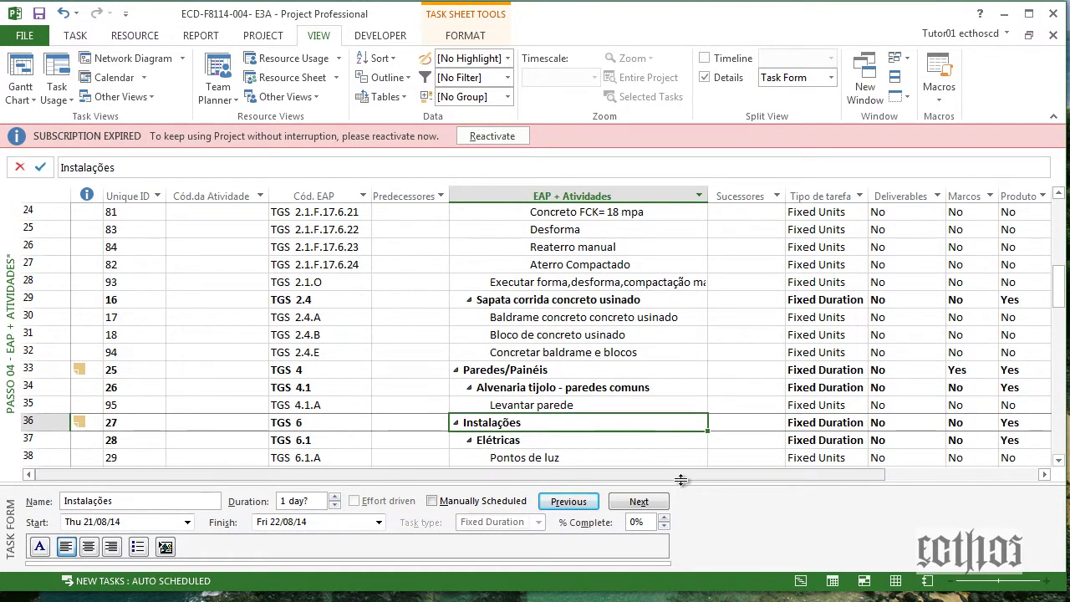
{"action": "left_click_drag", "start_coordinate": [681, 485], "coordinate": [607, 458]}
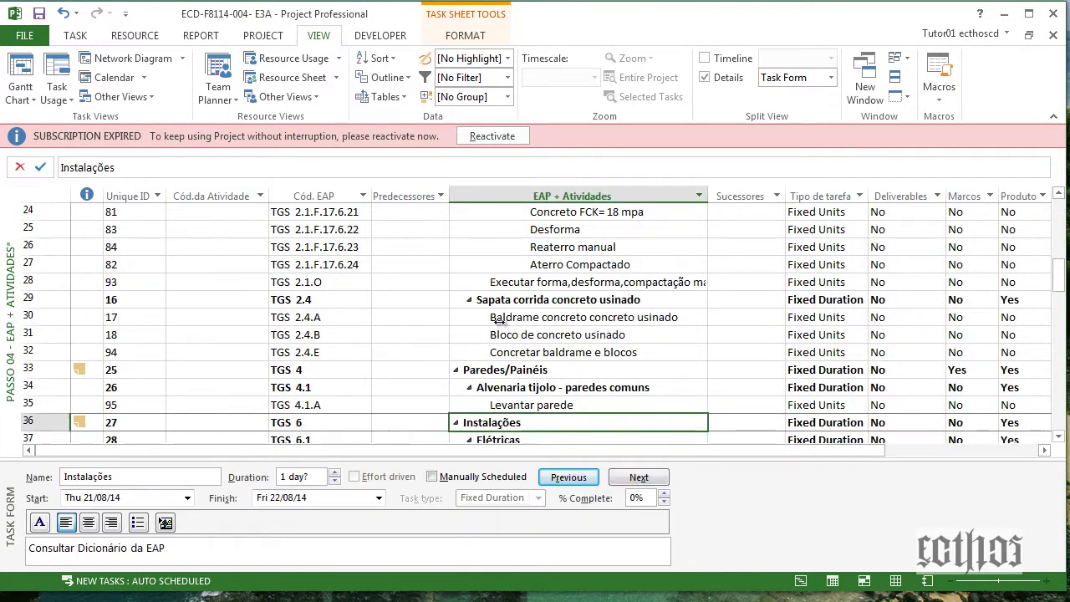
{"action": "left_click", "coordinate": [325, 375]}
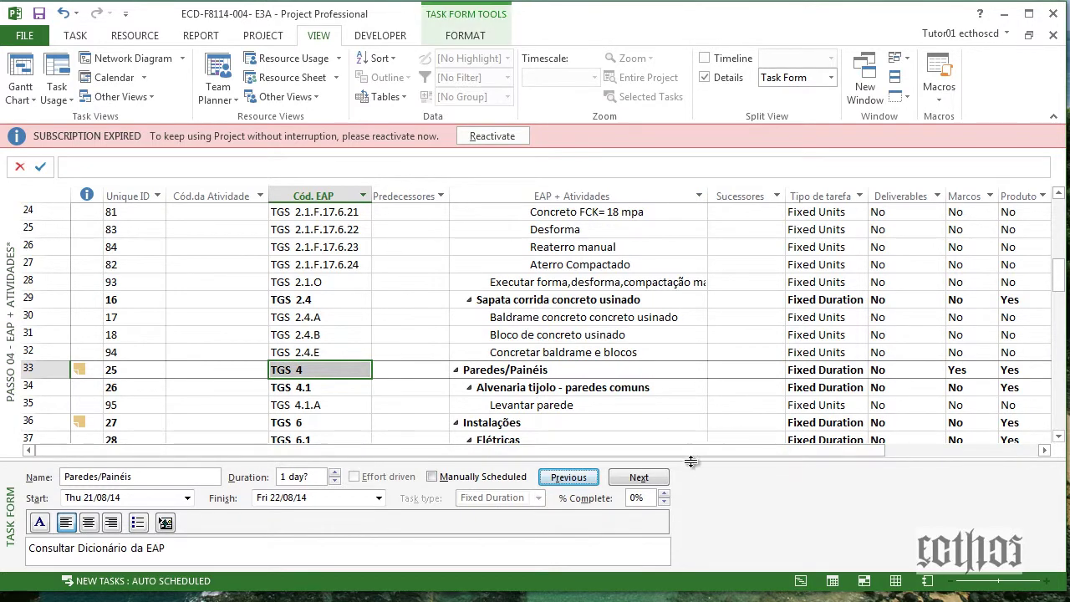
Remove the Task Form pane so the sheet fills the window, and select the task type cell of Pontos de força - 100W a 220 W.
{"action": "left_click_drag", "start_coordinate": [695, 459], "coordinate": [666, 574]}
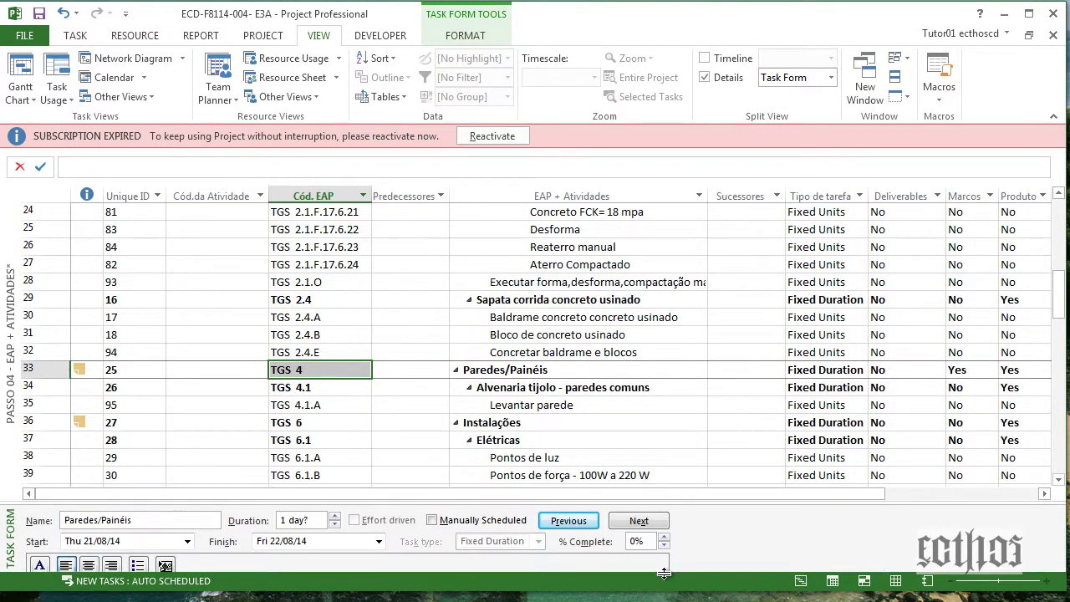
{"action": "left_click", "coordinate": [786, 474]}
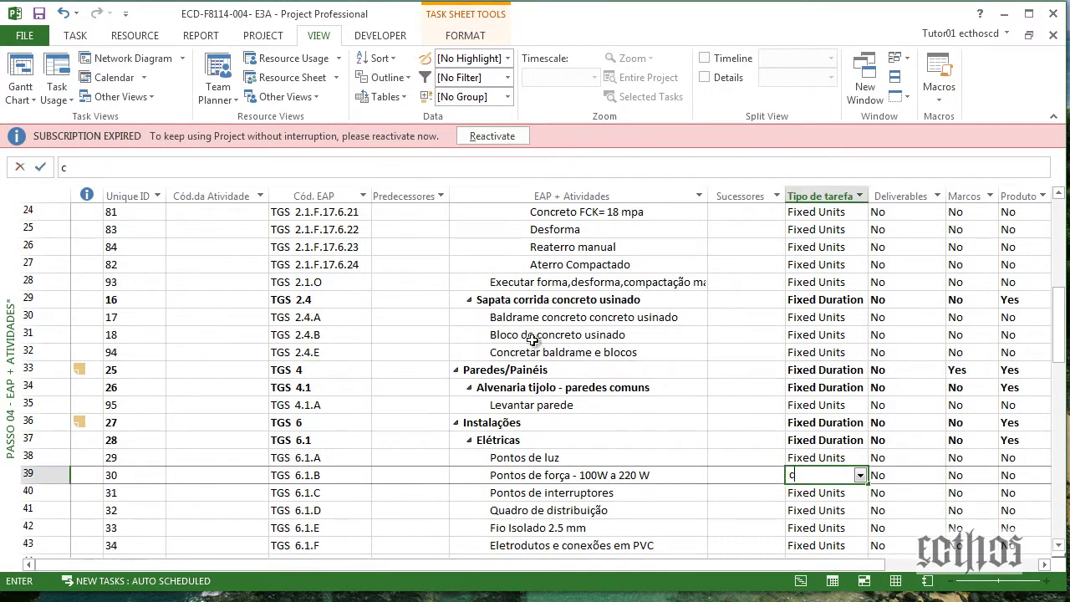
Discard the unfinished task type entry of Pontos de força - 100W a 220 W, and select the task type cell of Construir barracão.
{"action": "key", "text": "Escape"}
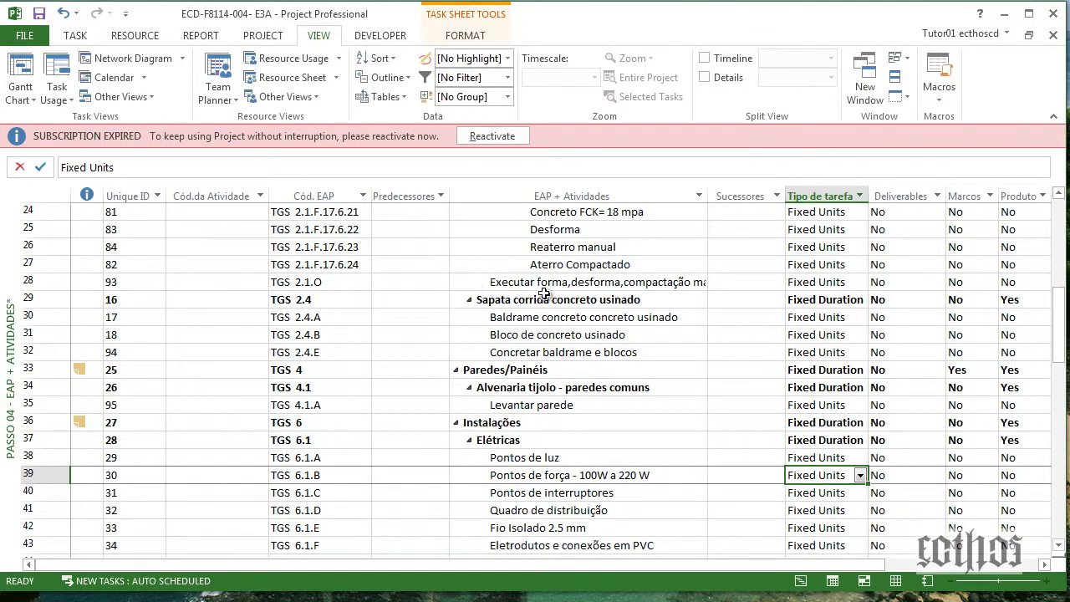
{"action": "left_click", "coordinate": [819, 350]}
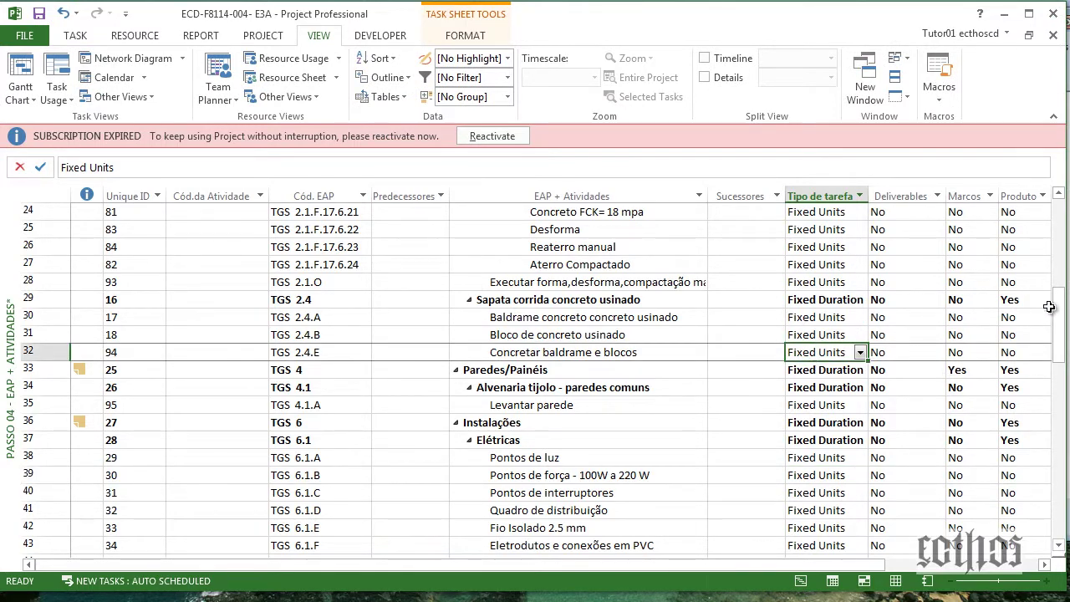
{"action": "left_click_drag", "start_coordinate": [1058, 333], "coordinate": [1060, 219]}
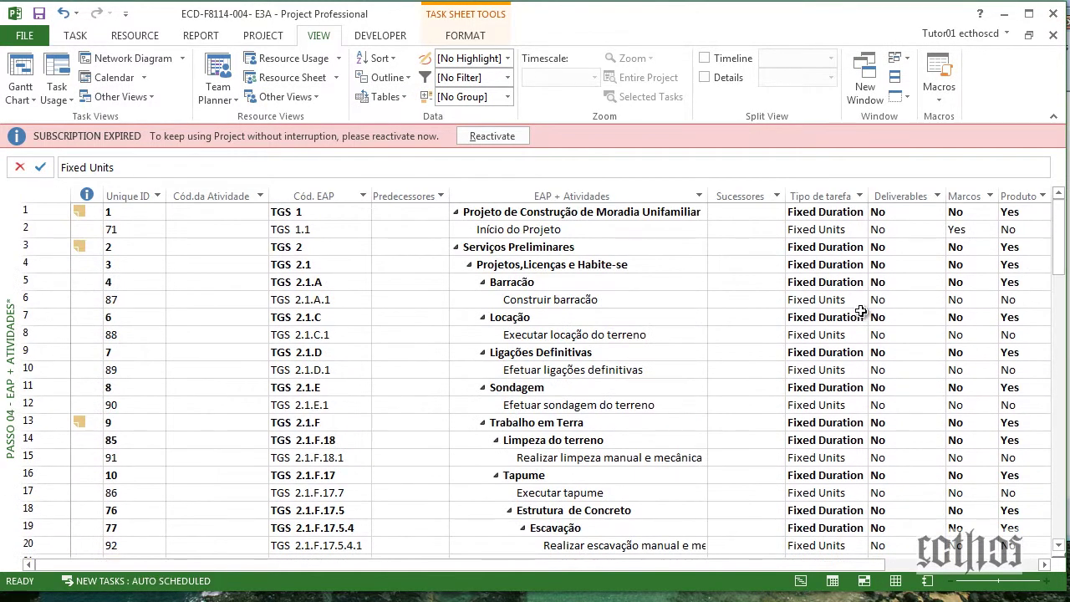
{"action": "left_click", "coordinate": [859, 305]}
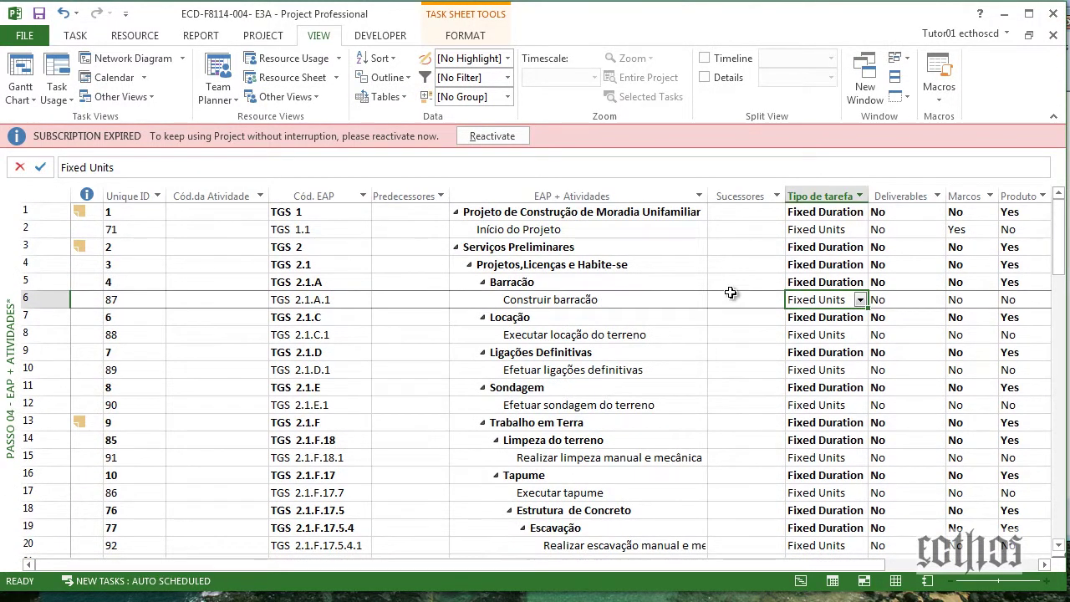
Choose the default task type in this project's scheduling options and accept the options.
{"action": "left_click", "coordinate": [38, 37]}
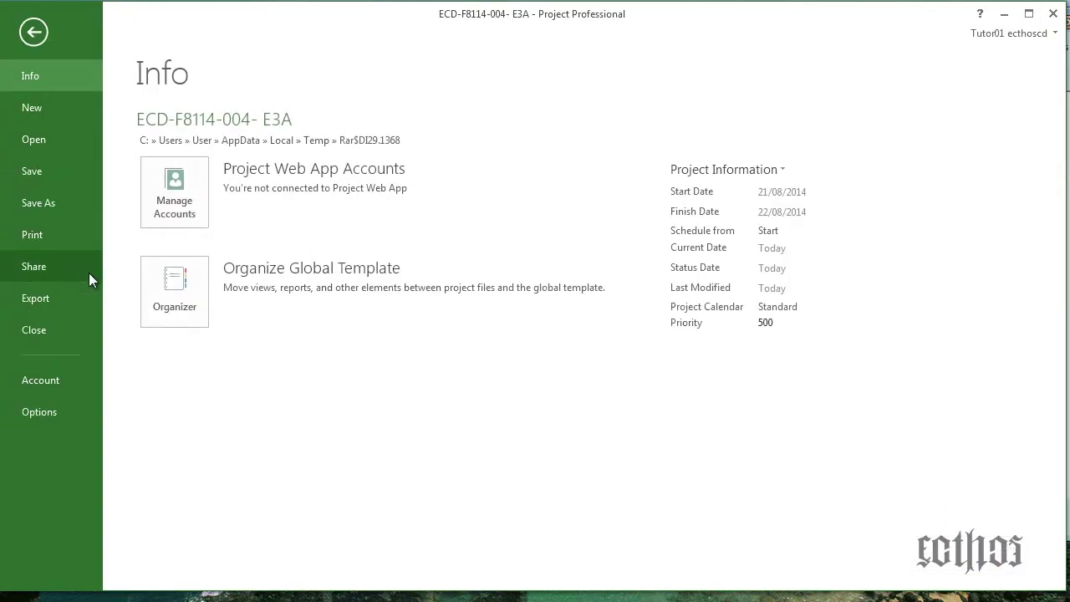
{"action": "left_click", "coordinate": [64, 418]}
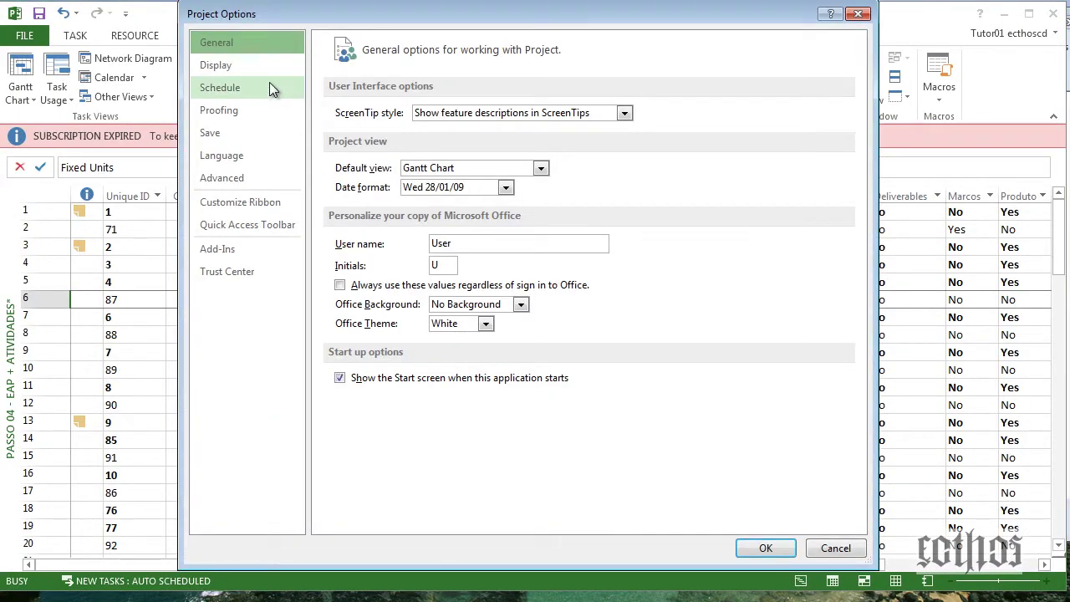
{"action": "left_click", "coordinate": [267, 85]}
{"action": "scroll", "coordinate": [560, 326], "scroll_direction": "down", "scroll_amount": 4}
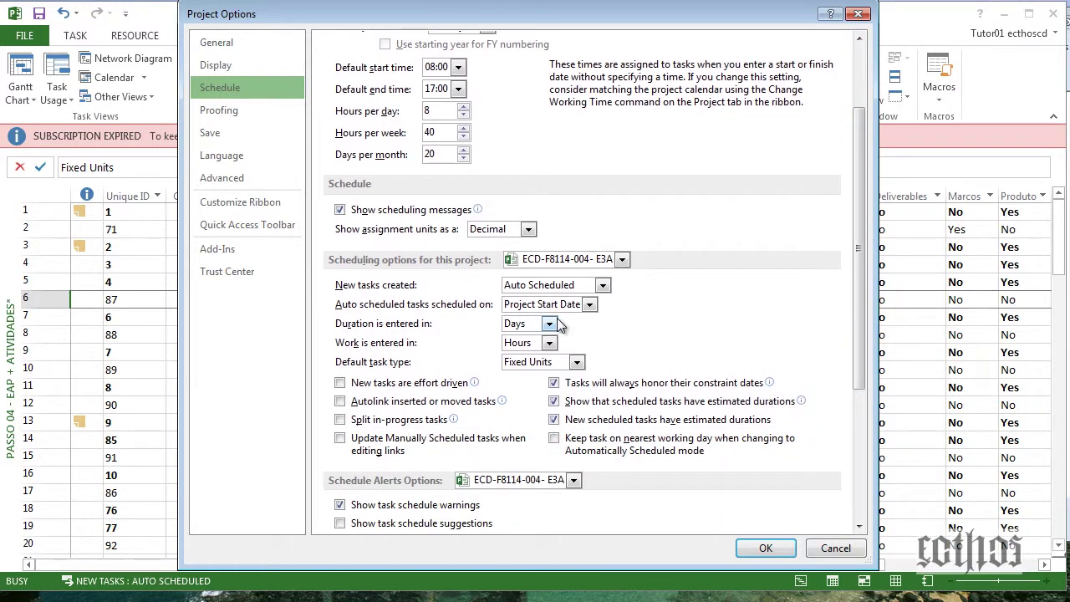
{"action": "left_click", "coordinate": [574, 362]}
{"action": "left_click", "coordinate": [535, 394]}
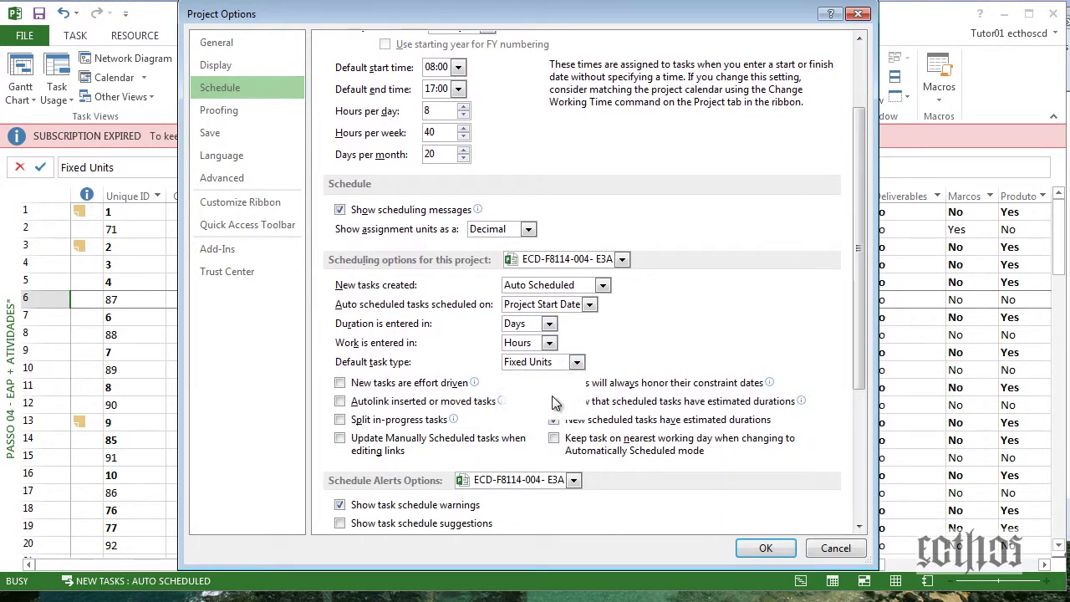
{"action": "left_click", "coordinate": [766, 548]}
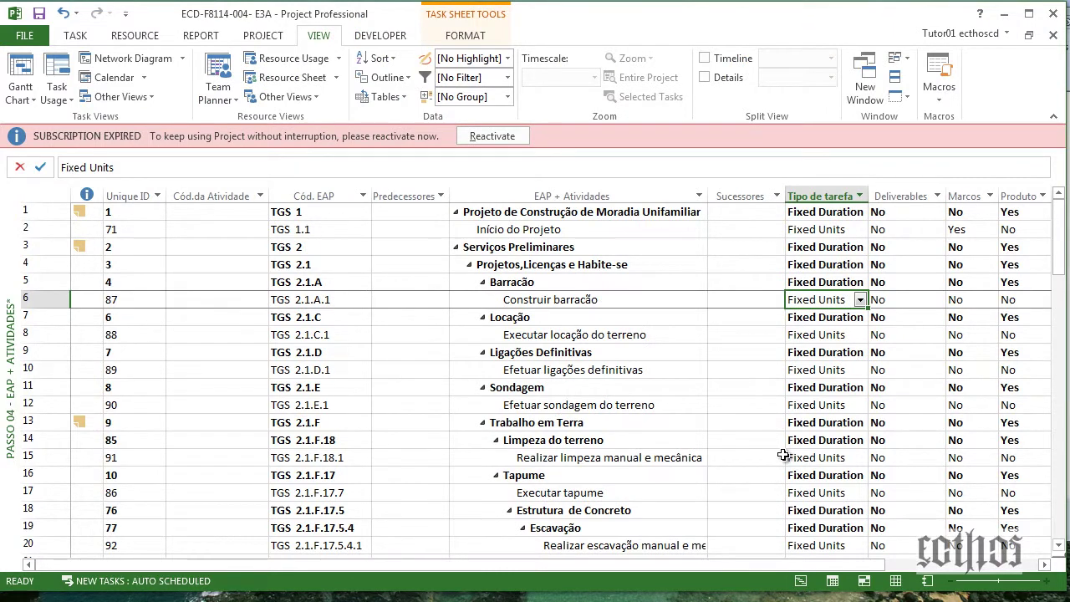
Set the task type of Construir barracão and Executar locação do terreno to Fixed Duration.
{"action": "left_click", "coordinate": [859, 299]}
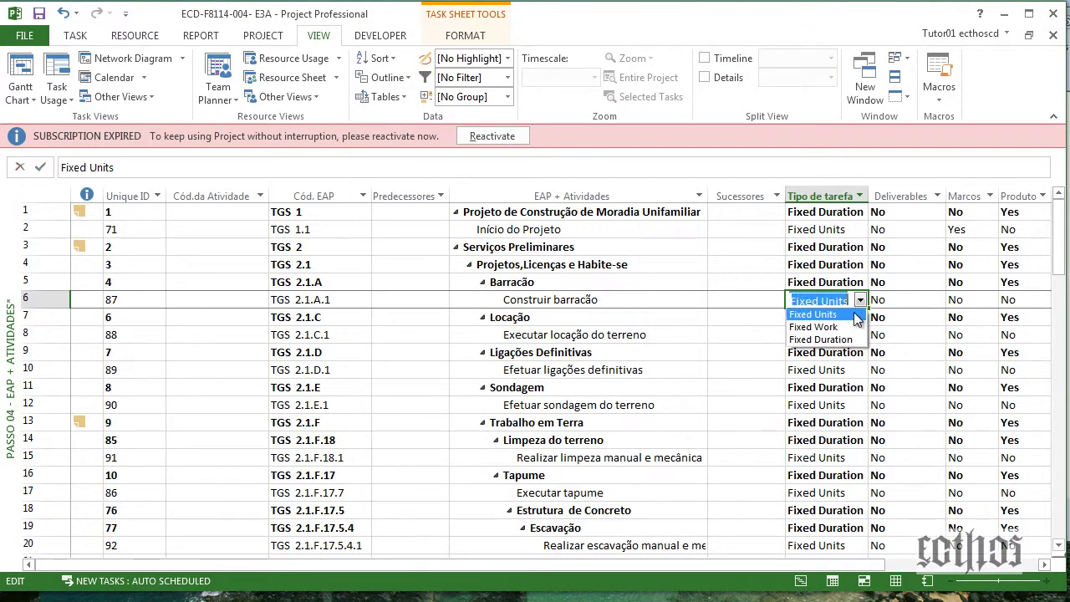
{"action": "left_click", "coordinate": [846, 338]}
{"action": "left_click", "coordinate": [845, 336]}
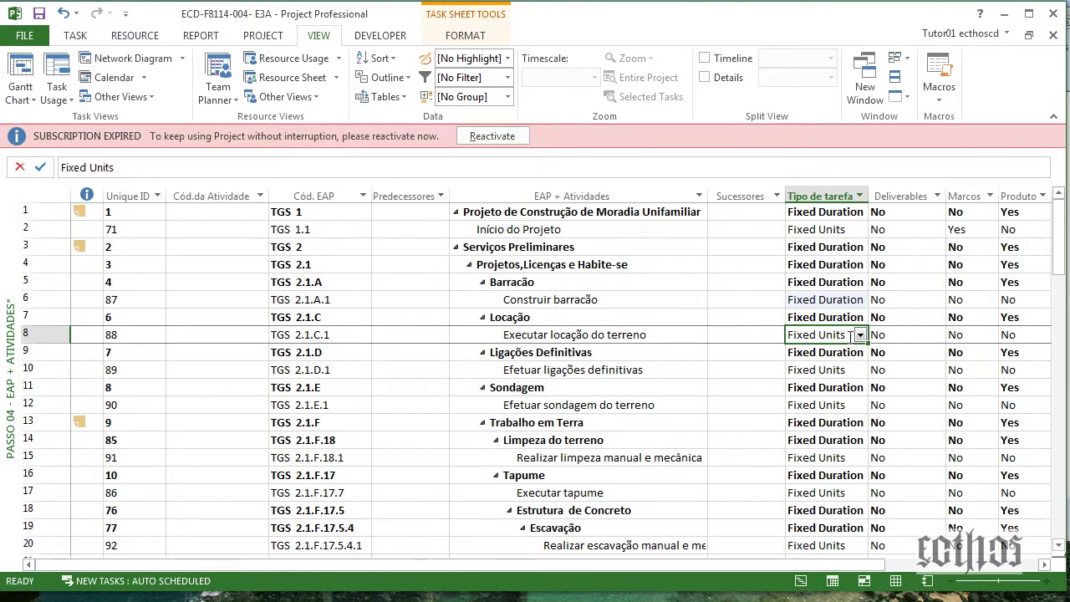
{"action": "left_click", "coordinate": [860, 334]}
{"action": "left_click", "coordinate": [853, 375]}
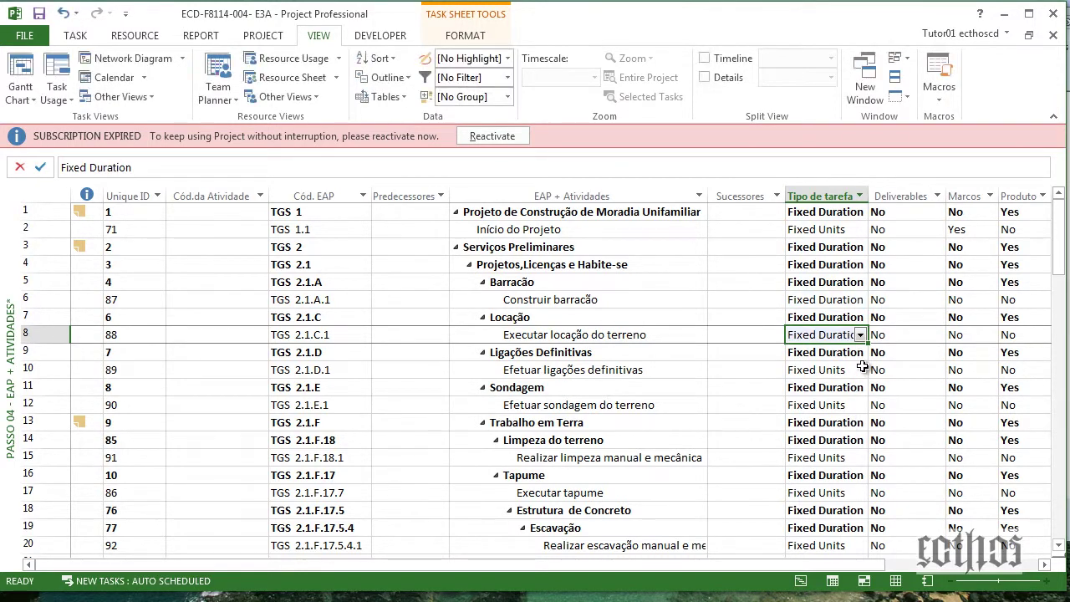
Fill the Fixed Duration task type from Executar locação do terreno down through all remaining rows of the task sheet.
{"action": "left_click_drag", "start_coordinate": [870, 343], "coordinate": [859, 471]}
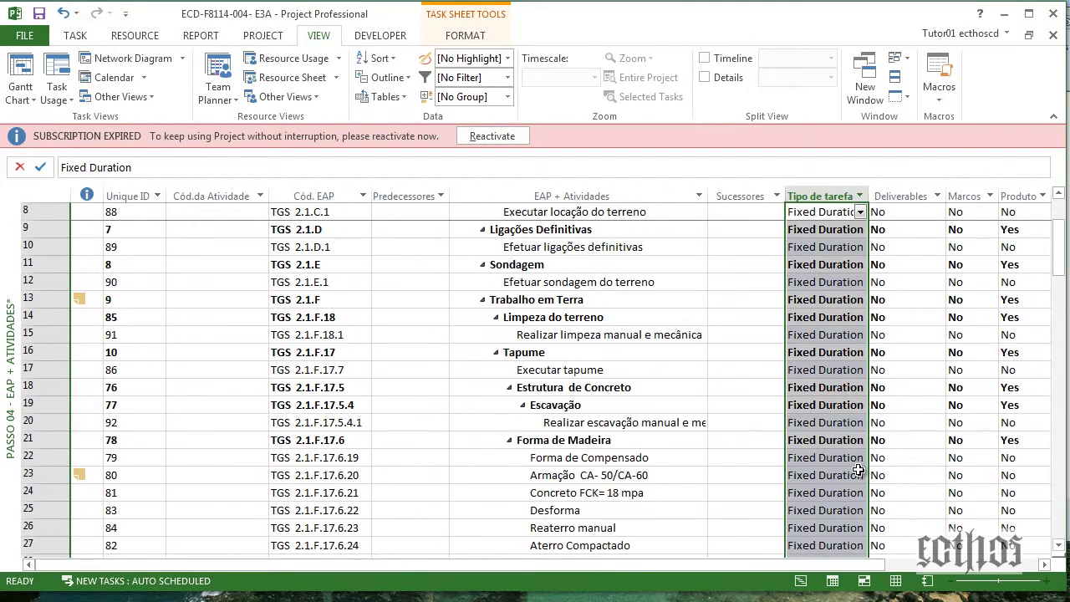
{"action": "left_click_drag", "start_coordinate": [1059, 259], "coordinate": [1059, 481]}
{"action": "left_click", "coordinate": [825, 334]}
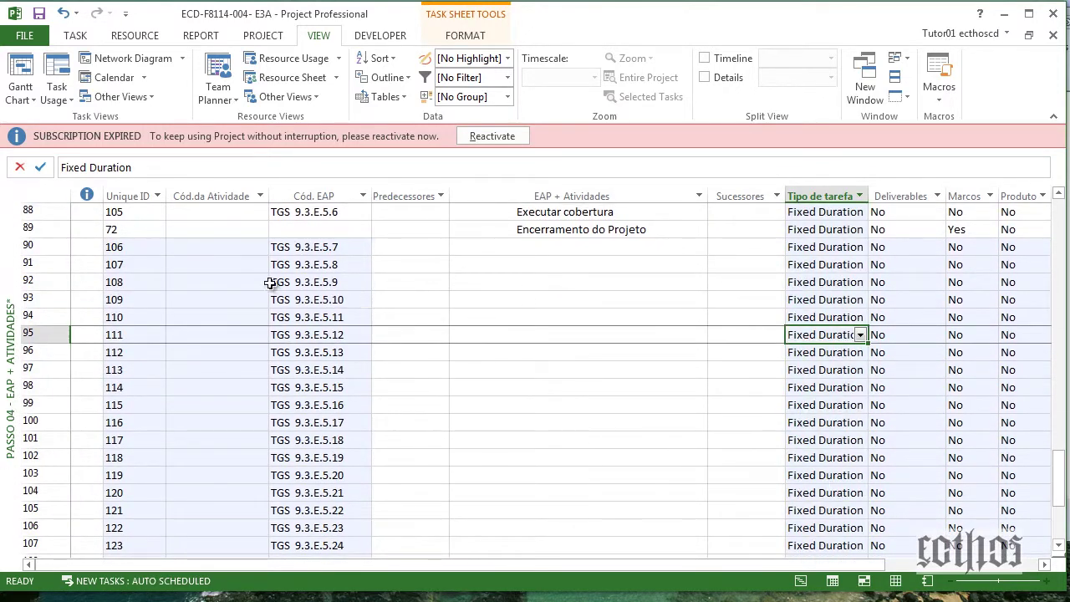
Delete the unnamed tasks in rows 90 to 118, below Encerramento do Projeto.
{"action": "left_click_drag", "start_coordinate": [49, 246], "coordinate": [61, 495]}
{"action": "right_click", "coordinate": [54, 459]}
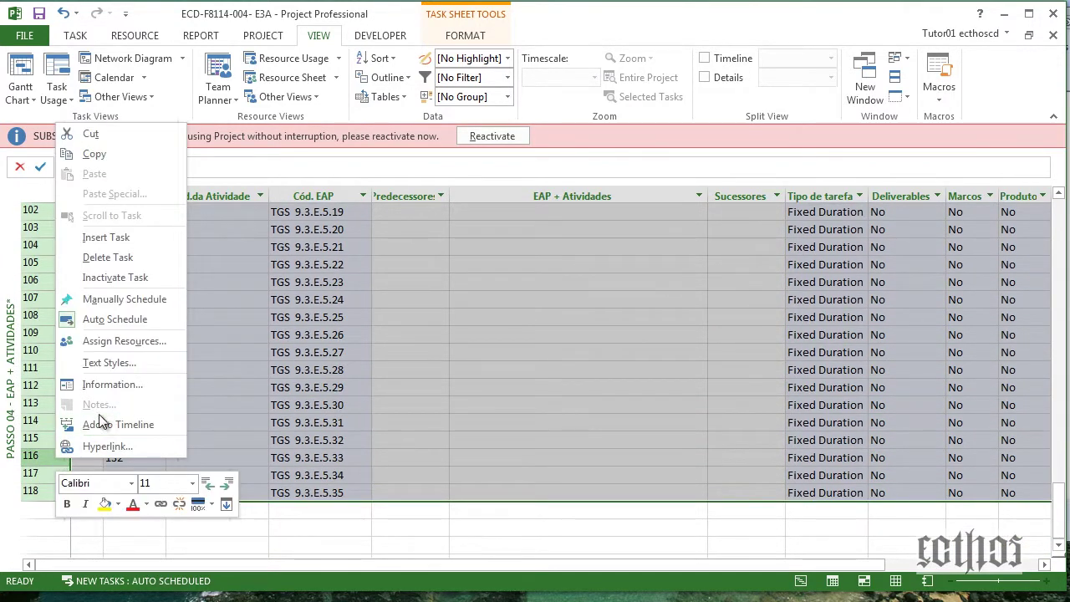
{"action": "left_click", "coordinate": [100, 254]}
{"action": "left_click", "coordinate": [909, 284]}
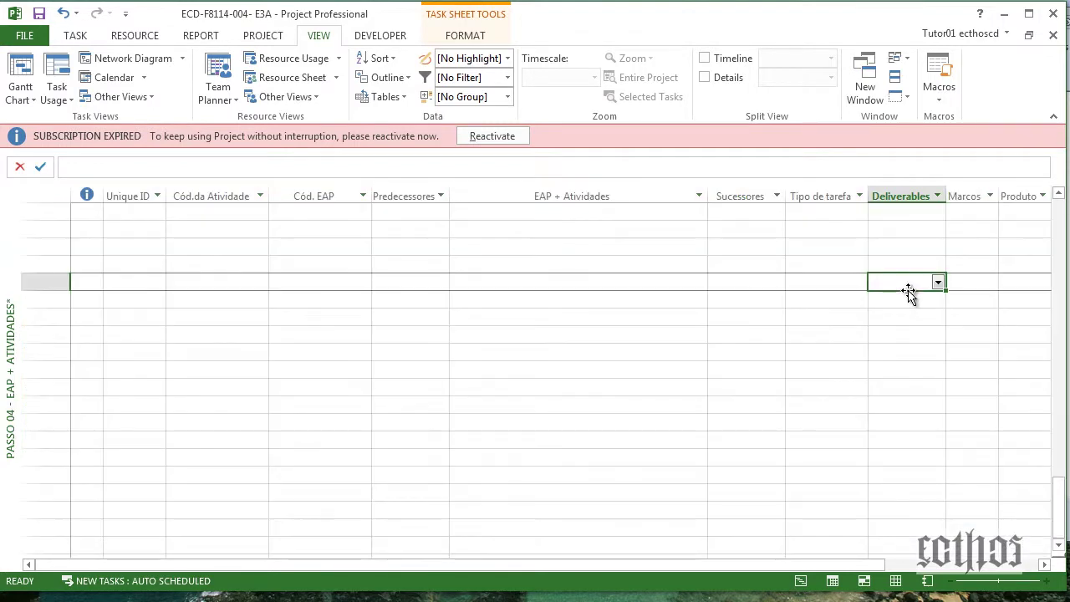
{"action": "scroll", "coordinate": [909, 292], "scroll_direction": "up", "scroll_amount": 3}
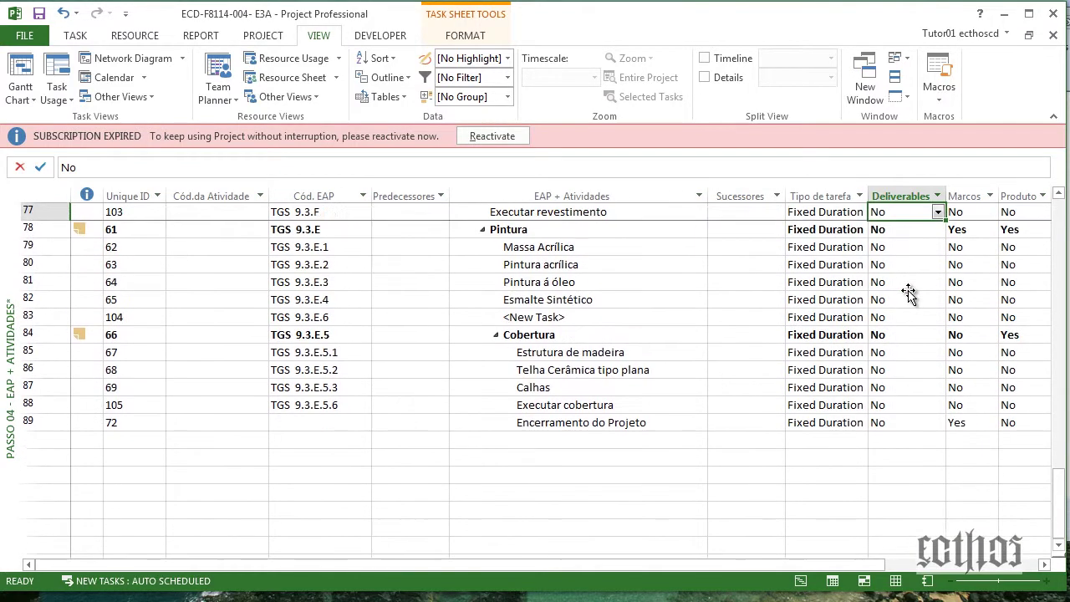
Delete the leftover <New Task> row between Esmalte Sintético and Cobertura.
{"action": "left_click", "coordinate": [909, 292]}
{"action": "key", "text": "Left"}
{"action": "key", "text": "Left"}
{"action": "key", "text": "Down"}
{"action": "key", "text": "Left"}
{"action": "key", "text": "Left"}
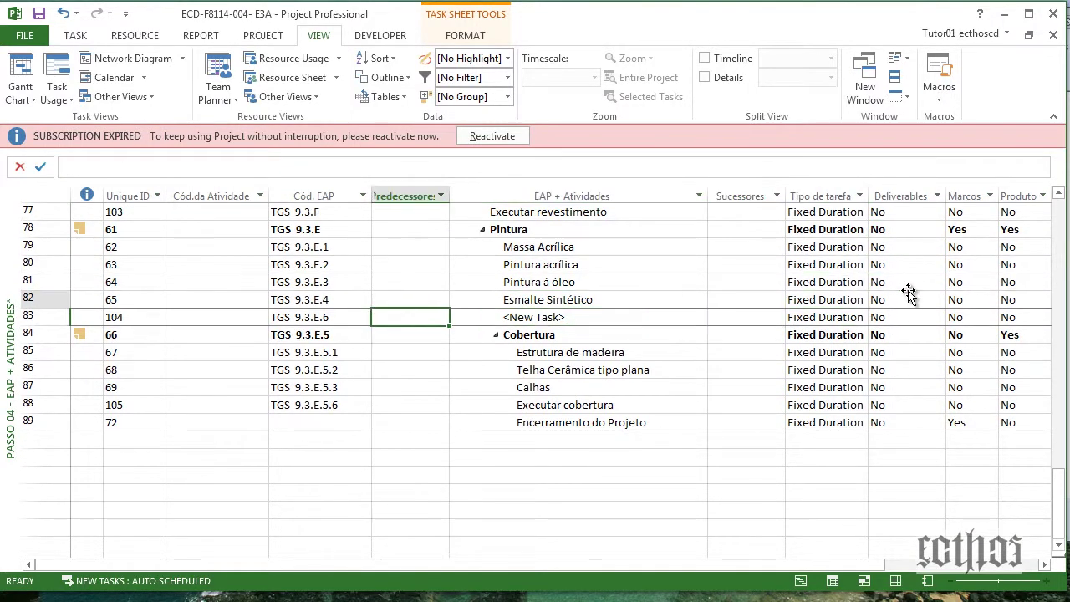
{"action": "key", "text": "Right"}
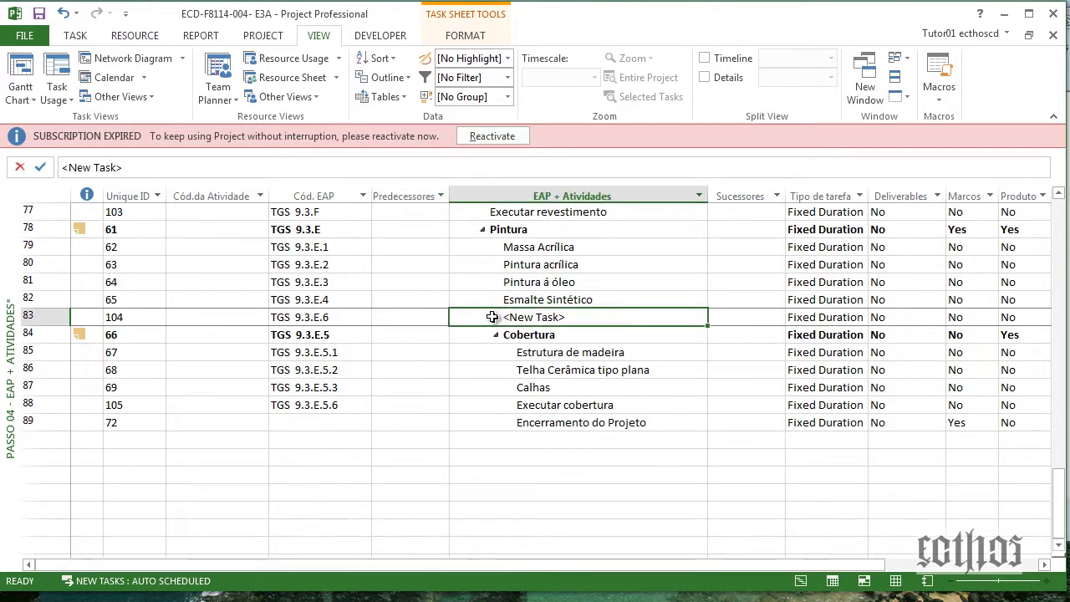
{"action": "left_click", "coordinate": [34, 315]}
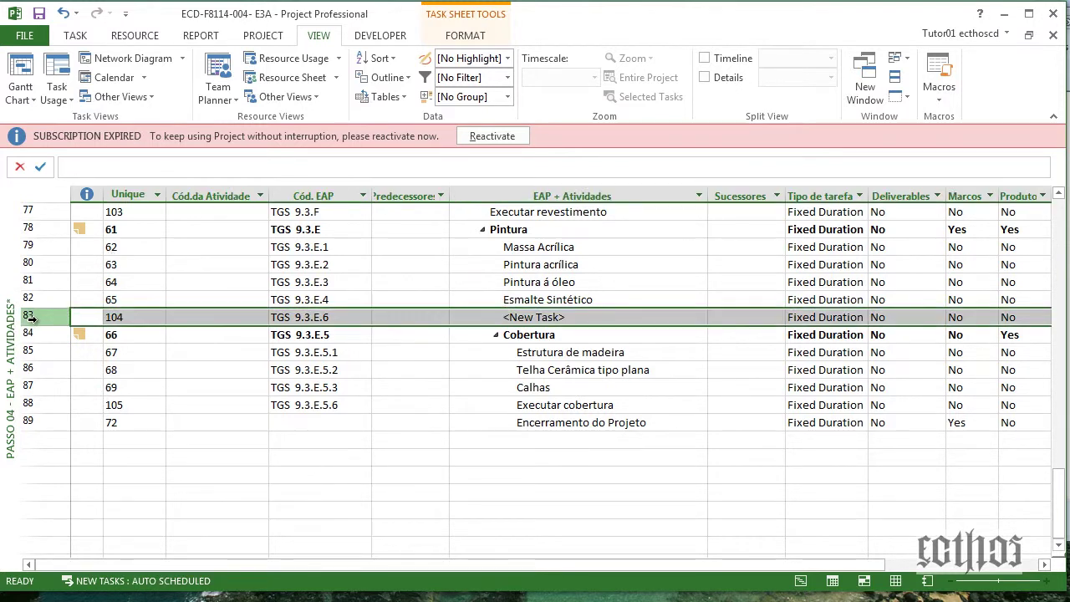
{"action": "right_click", "coordinate": [33, 315]}
{"action": "key", "text": "Delete"}
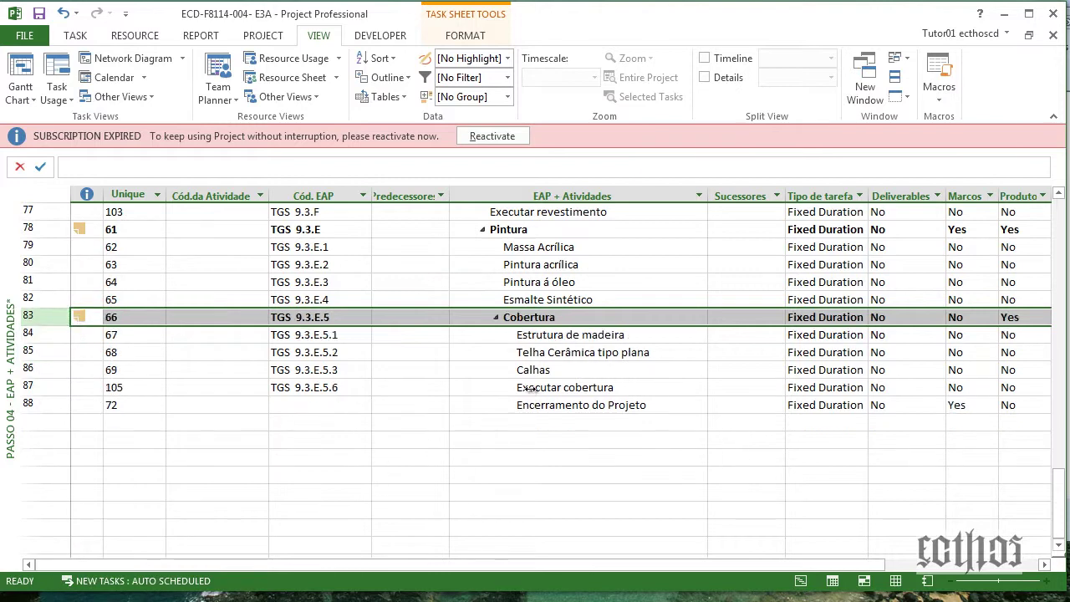
Outdent Encerramento do Projeto four levels, out of Cobertura and up to the level of the main phases.
{"action": "left_click", "coordinate": [531, 387]}
{"action": "key", "text": "Down"}
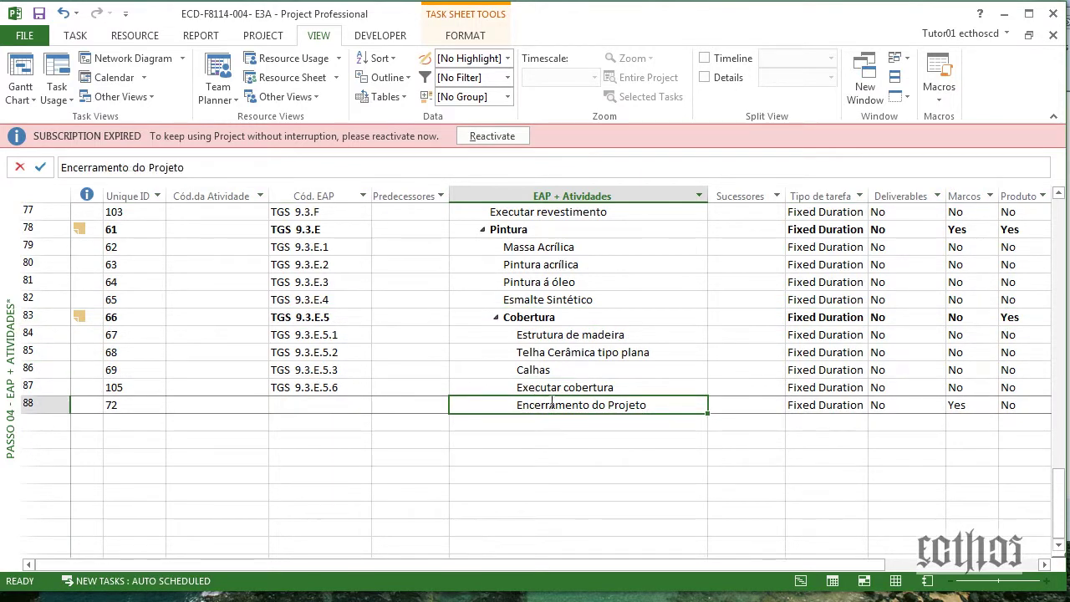
{"action": "left_click", "coordinate": [495, 317]}
{"action": "left_click", "coordinate": [495, 317]}
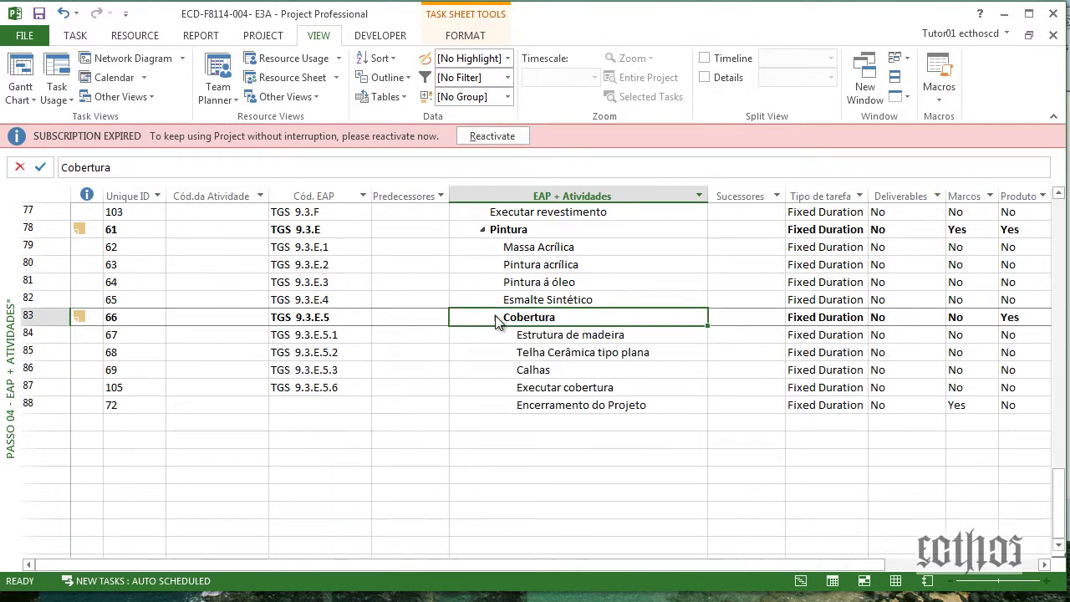
{"action": "left_click", "coordinate": [566, 405]}
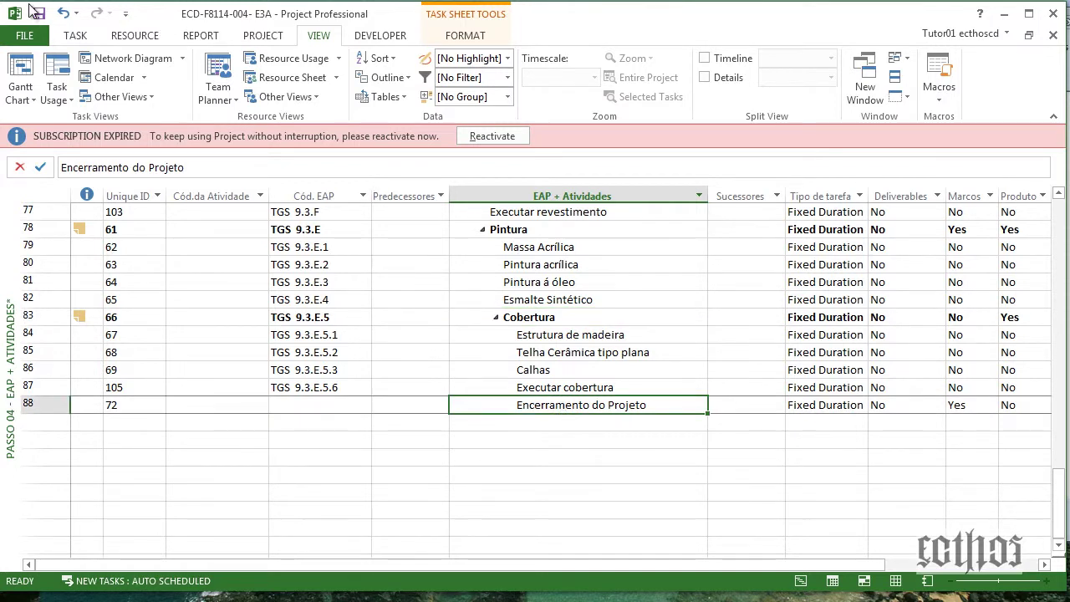
{"action": "left_click", "coordinate": [73, 35]}
{"action": "left_click", "coordinate": [256, 87]}
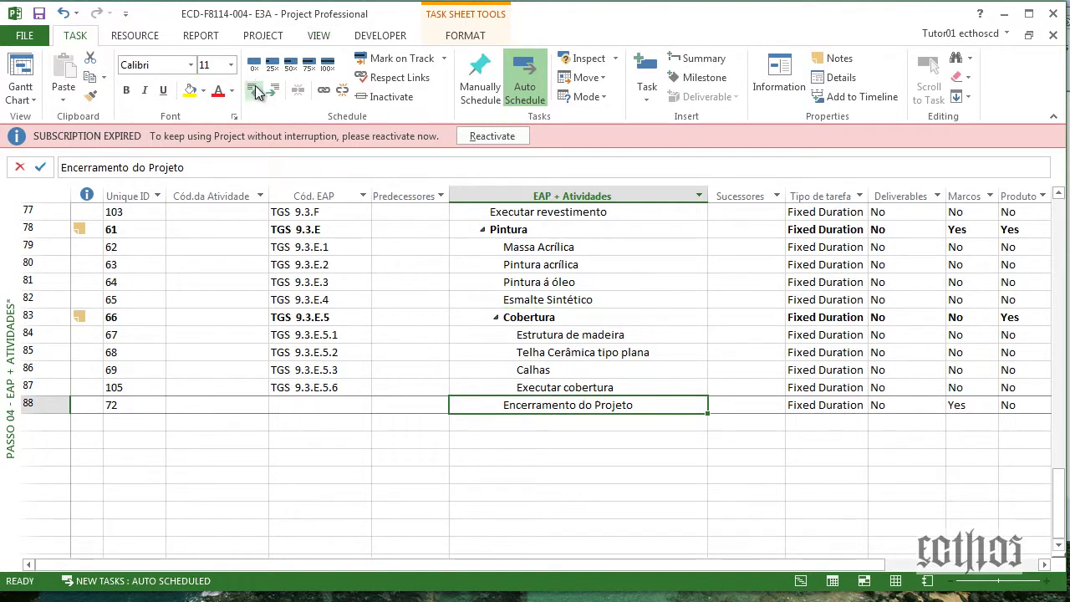
{"action": "left_click", "coordinate": [256, 88]}
{"action": "left_click", "coordinate": [256, 89]}
{"action": "left_click", "coordinate": [256, 89]}
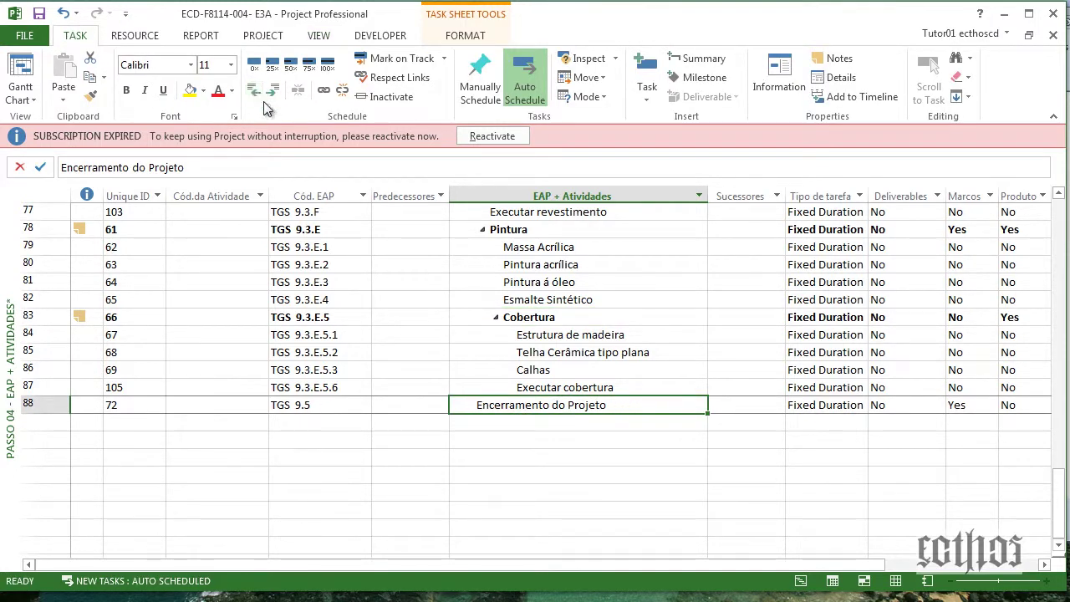
{"action": "left_click", "coordinate": [256, 90]}
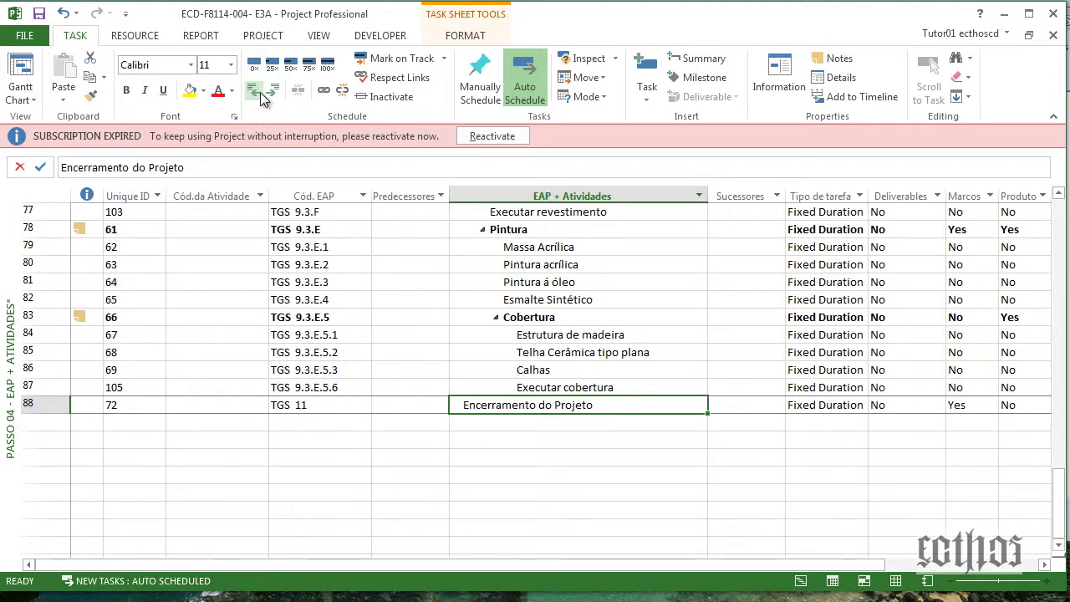
Examine the activities grouped under Pintura and Cobertura, collapsing and re-expanding Cobertura and ending on Executar cobertura.
{"action": "left_click", "coordinate": [496, 318]}
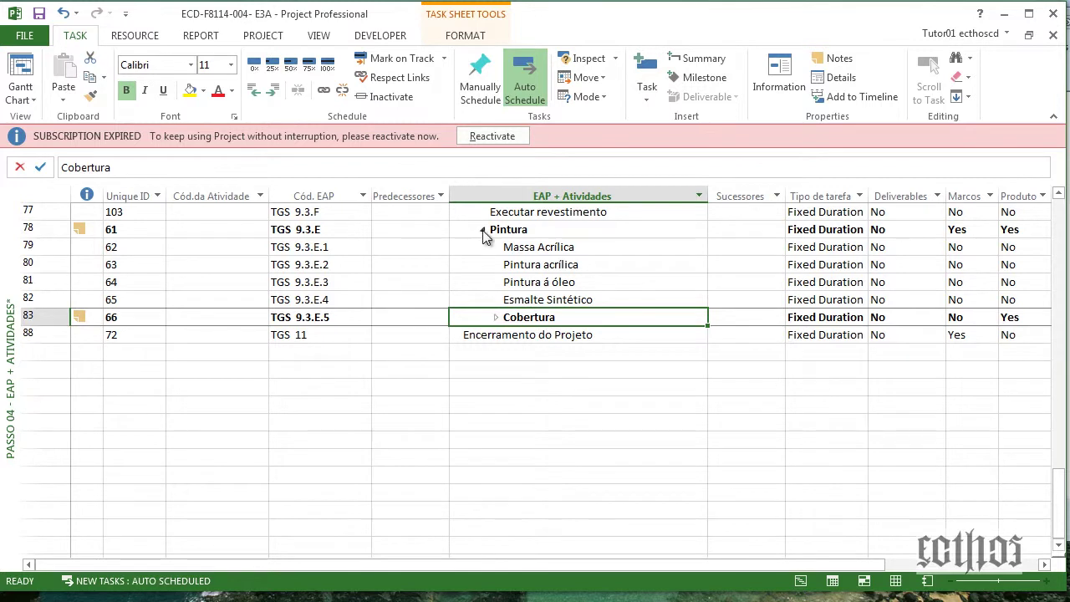
{"action": "left_click_drag", "start_coordinate": [540, 251], "coordinate": [542, 298]}
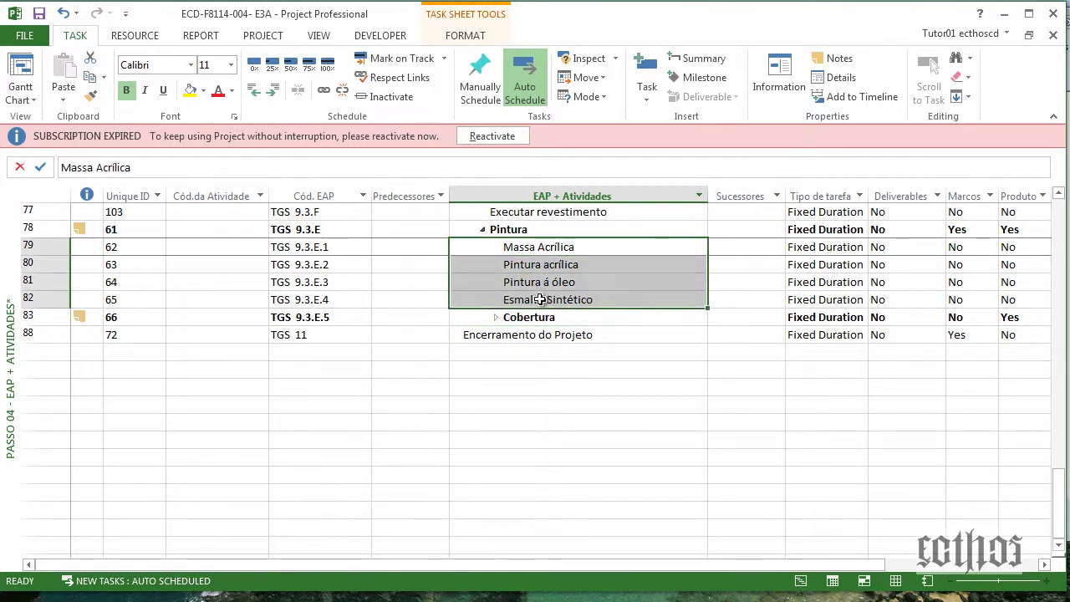
{"action": "left_click", "coordinate": [558, 244]}
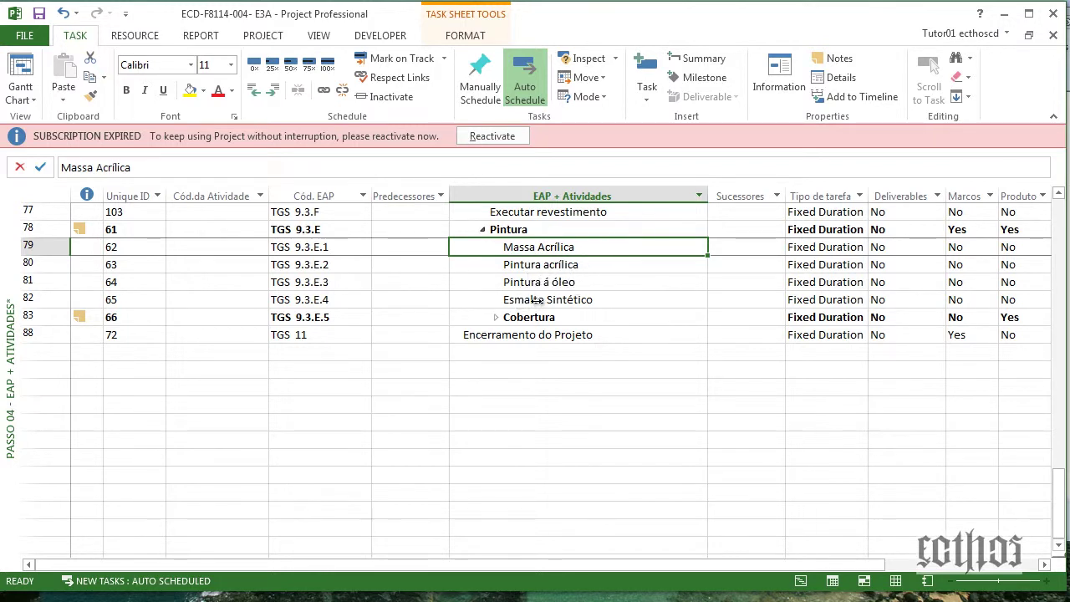
{"action": "left_click", "coordinate": [495, 317]}
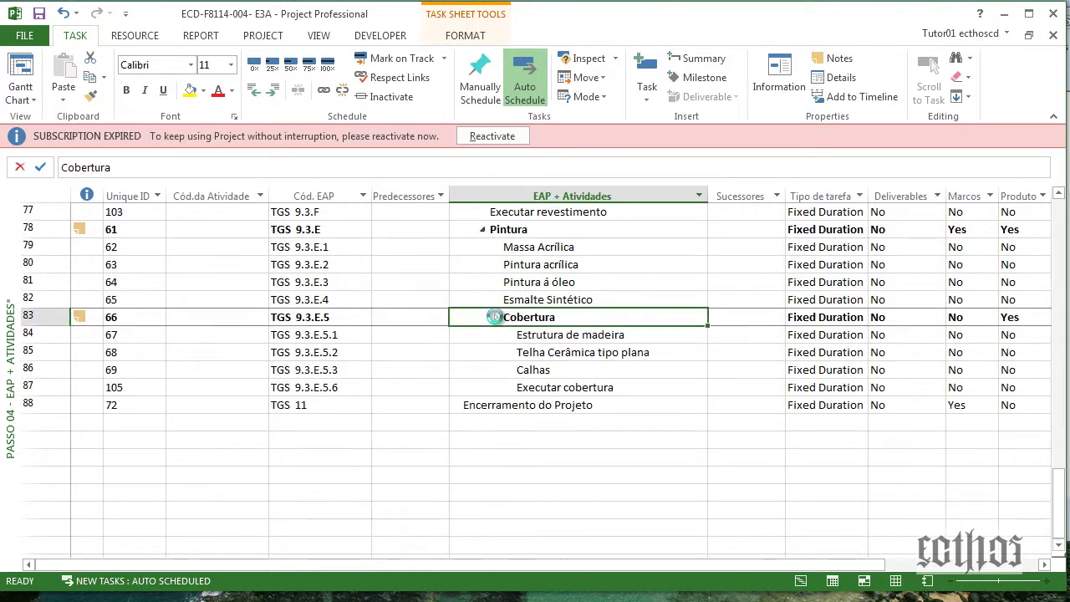
{"action": "left_click", "coordinate": [577, 334]}
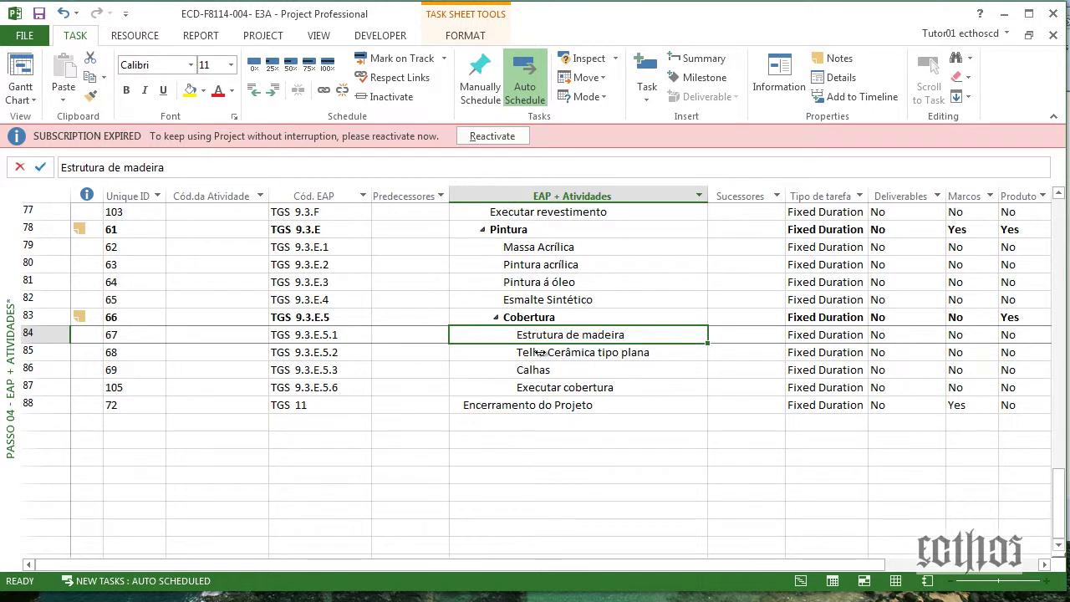
{"action": "left_click", "coordinate": [577, 387]}
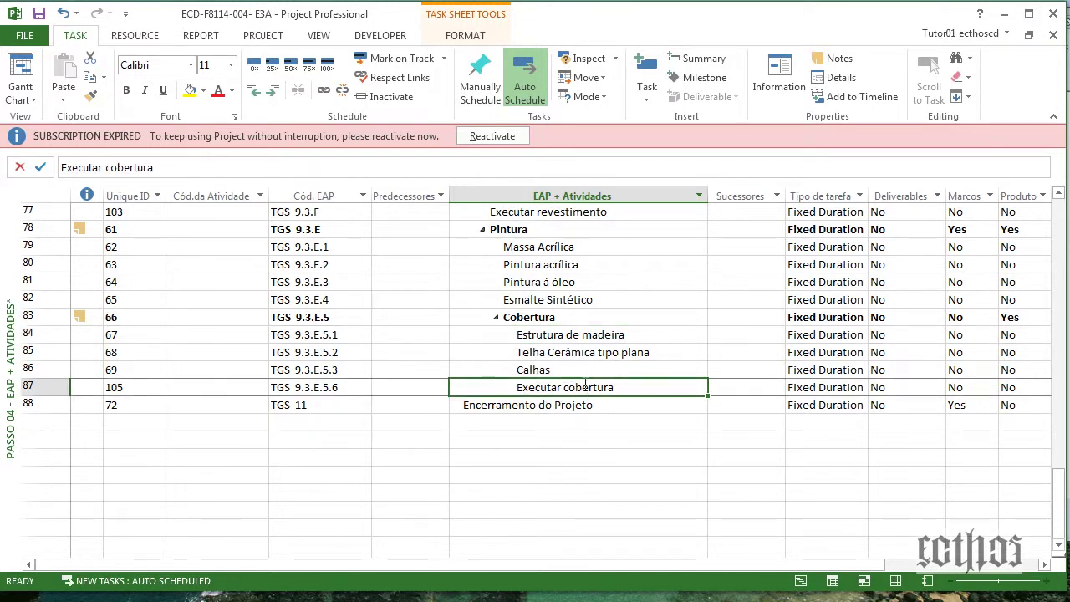
{"action": "left_click_drag", "start_coordinate": [580, 338], "coordinate": [581, 365]}
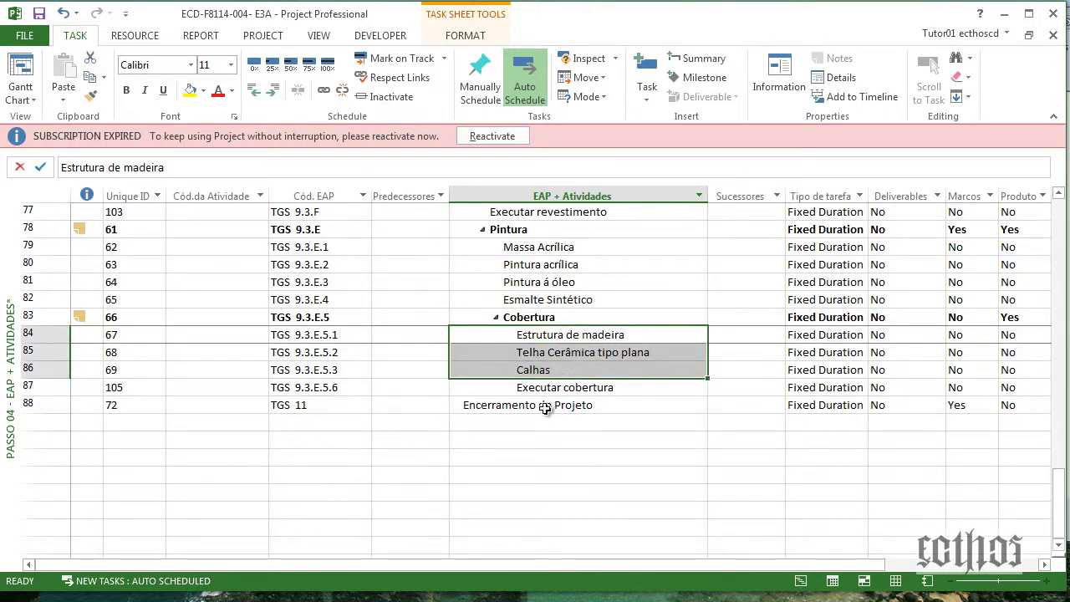
{"action": "left_click", "coordinate": [556, 389]}
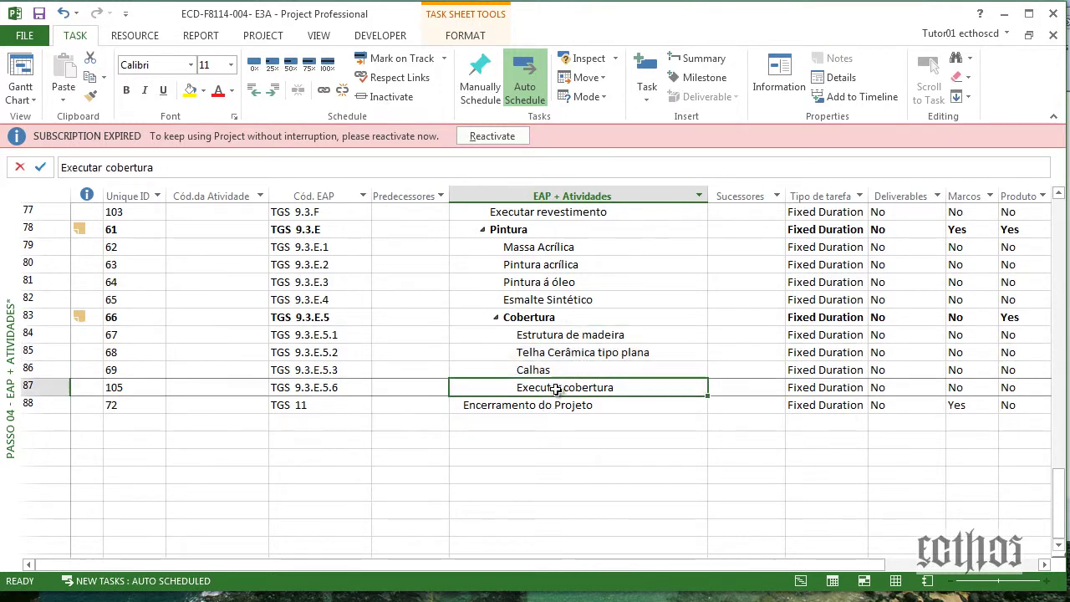
Collapse the Cobertura and Pintura summary tasks in the outline.
{"action": "left_click", "coordinate": [500, 319]}
{"action": "left_click", "coordinate": [498, 317]}
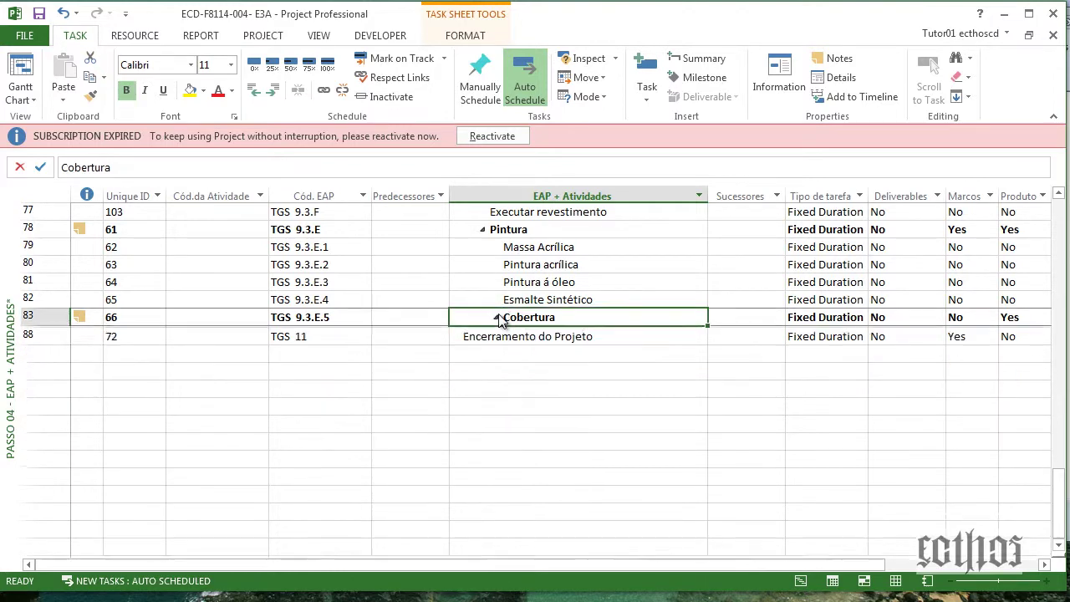
{"action": "left_click", "coordinate": [483, 230]}
Review the activities under Revestimento, from Chapisco to Executar revestimento, and collapse that summary task.
{"action": "key", "text": "Up"}
{"action": "key", "text": "Up"}
{"action": "key", "text": "Up"}
{"action": "key", "text": "Up"}
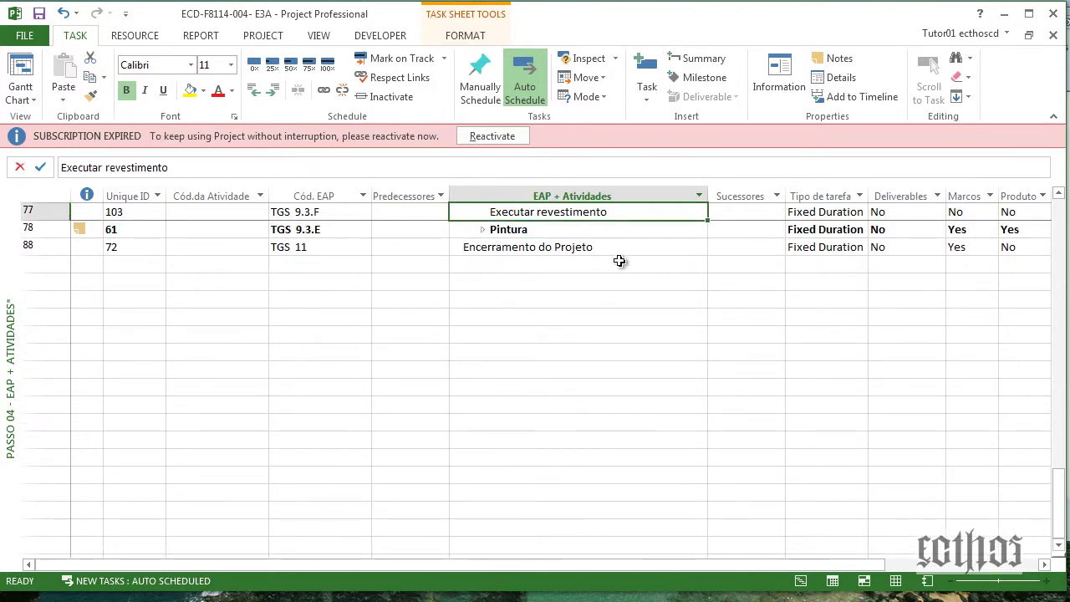
{"action": "key", "text": "Up"}
{"action": "key", "text": "Up"}
{"action": "key", "text": "Up"}
{"action": "key", "text": "Up"}
{"action": "key", "text": "Up"}
{"action": "key", "text": "Down"}
{"action": "key", "text": "Down"}
{"action": "key", "text": "Down"}
{"action": "key", "text": "Down"}
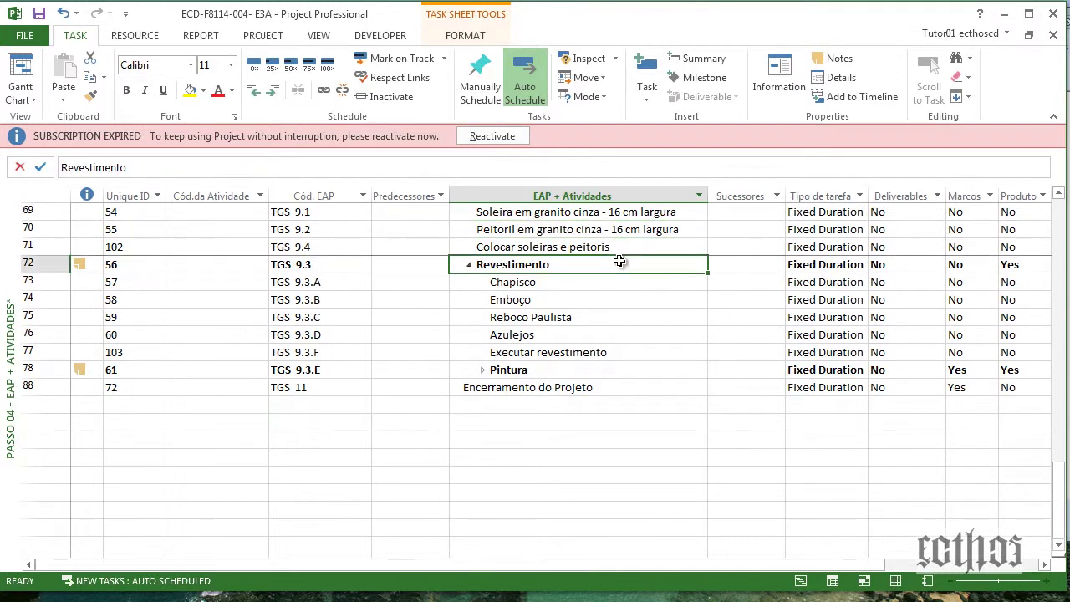
{"action": "key", "text": "Down"}
{"action": "key", "text": "Down"}
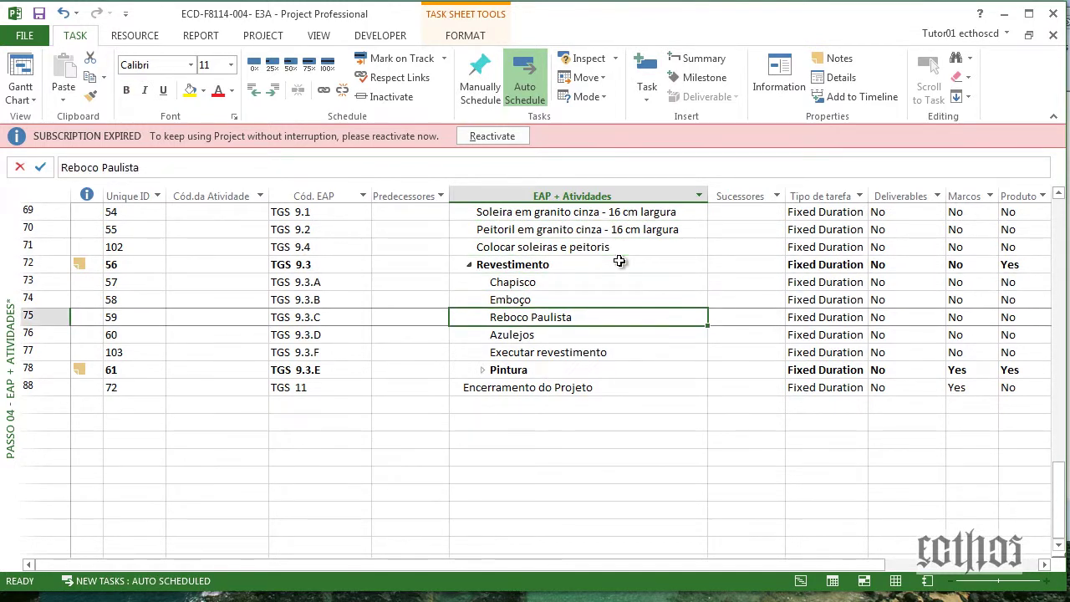
{"action": "key", "text": "Down"}
{"action": "key", "text": "Down"}
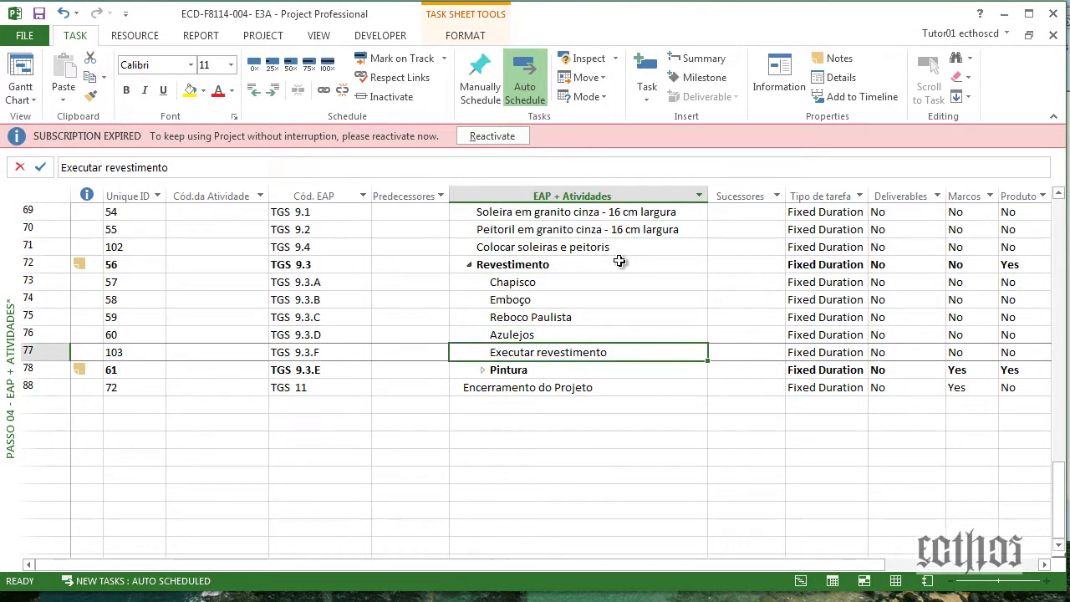
{"action": "key", "text": "Up"}
{"action": "key", "text": "Up"}
{"action": "key", "text": "Up"}
{"action": "key", "text": "Up"}
{"action": "key", "text": "Up"}
{"action": "key", "text": "Down"}
{"action": "key", "text": "Down"}
{"action": "key", "text": "Down"}
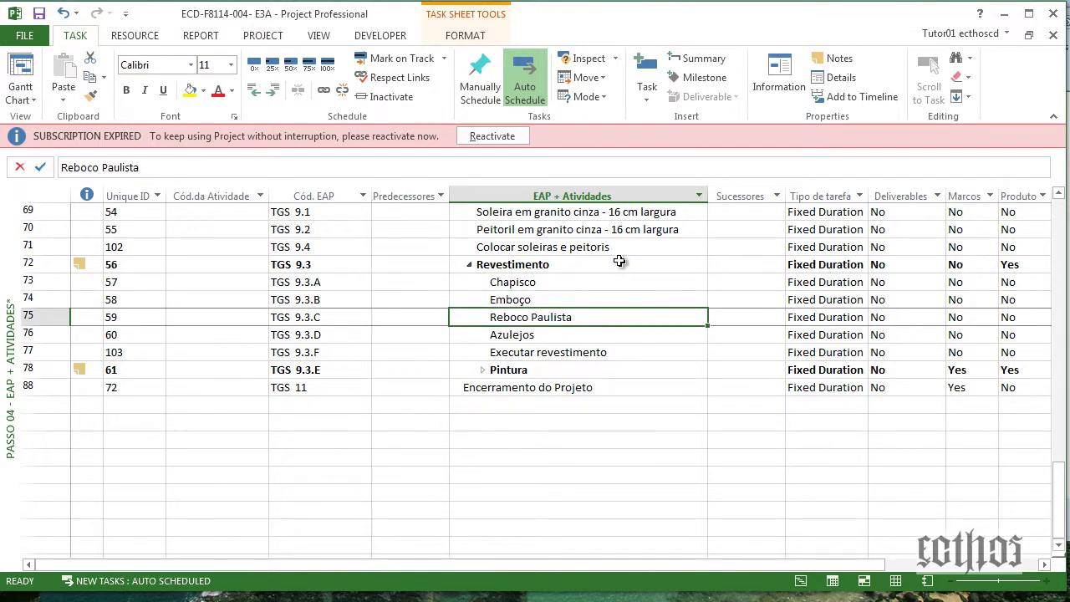
{"action": "key", "text": "Down"}
{"action": "key", "text": "Up"}
{"action": "key", "text": "Up"}
{"action": "key", "text": "Up"}
{"action": "left_click", "coordinate": [510, 282]}
{"action": "key", "text": "shift+Down"}
{"action": "key", "text": "shift+Down"}
{"action": "key", "text": "shift+Down"}
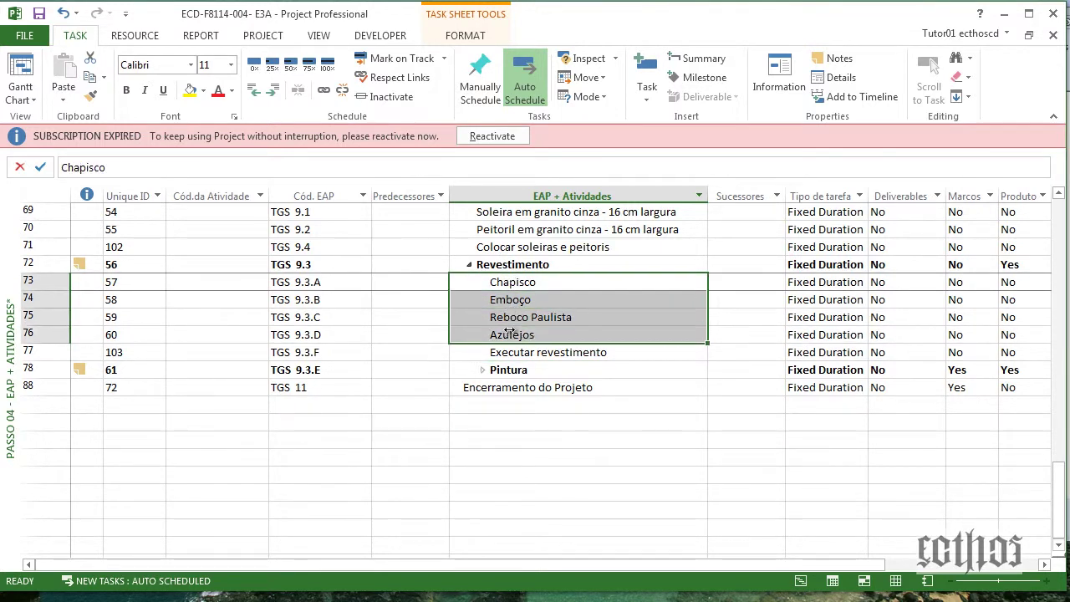
{"action": "left_click", "coordinate": [470, 265]}
Review the Soleiras e Peitoris activities, including Colocar soleiras e peitoris, and collapse that summary task.
{"action": "key", "text": "Up"}
{"action": "key", "text": "Up"}
{"action": "key", "text": "Up"}
{"action": "key", "text": "Up"}
{"action": "key", "text": "Up"}
{"action": "key", "text": "Up"}
{"action": "key", "text": "Up"}
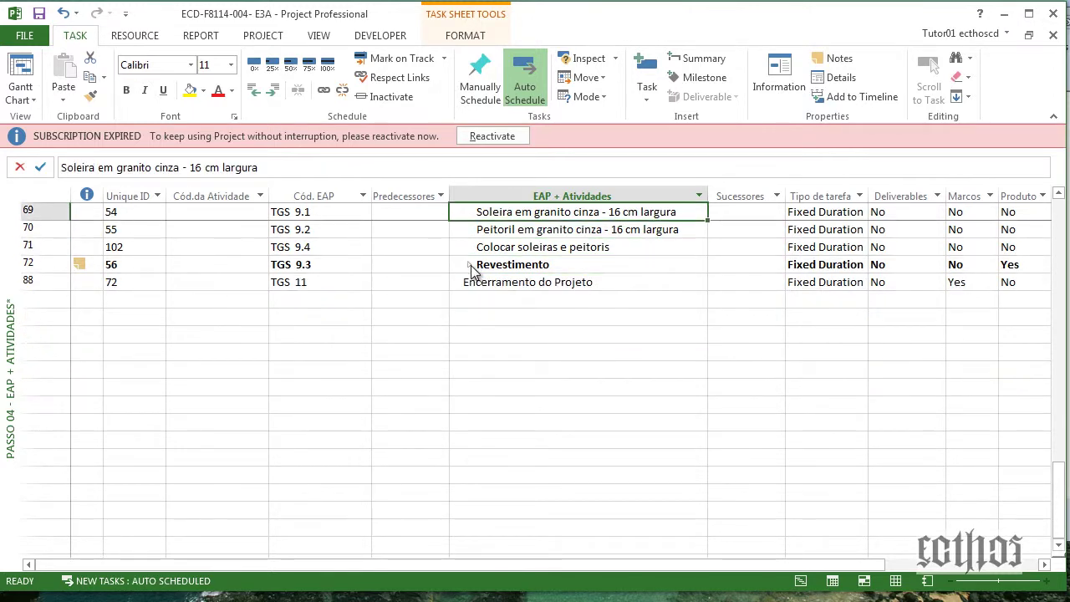
{"action": "key", "text": "Down"}
{"action": "key", "text": "Down"}
{"action": "key", "text": "Down"}
{"action": "key", "text": "Down"}
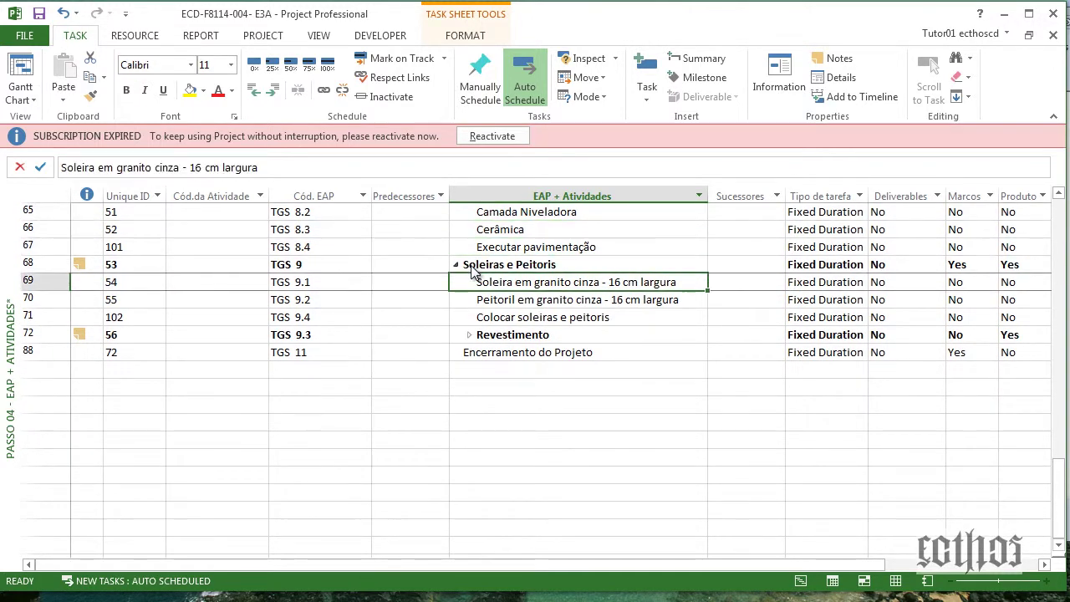
{"action": "key", "text": "Down"}
{"action": "key", "text": "Down"}
{"action": "key", "text": "Down"}
{"action": "key", "text": "Up"}
{"action": "key", "text": "Up"}
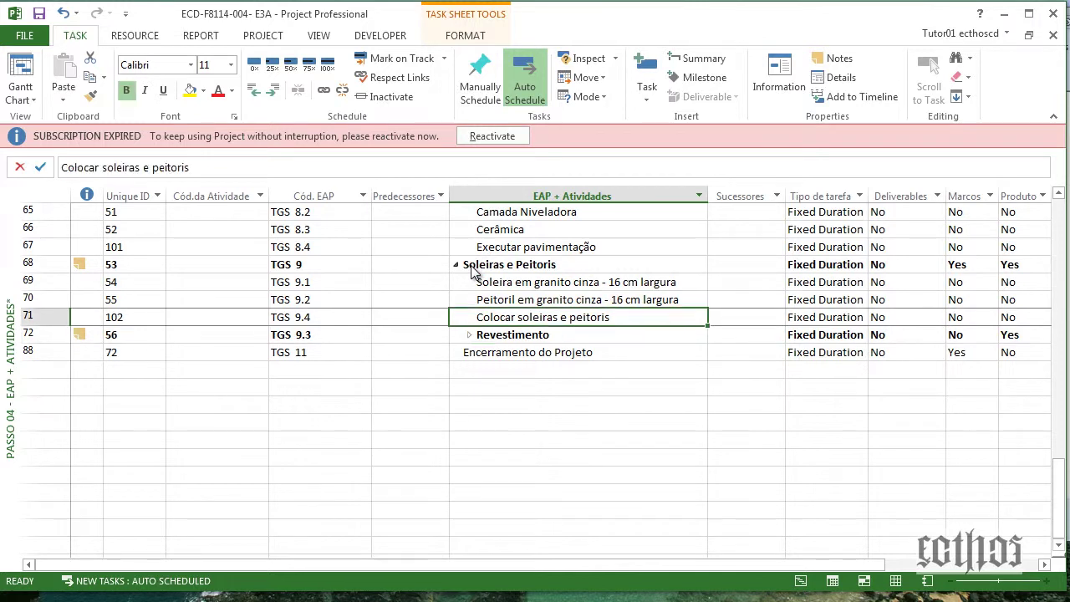
{"action": "left_click", "coordinate": [513, 322]}
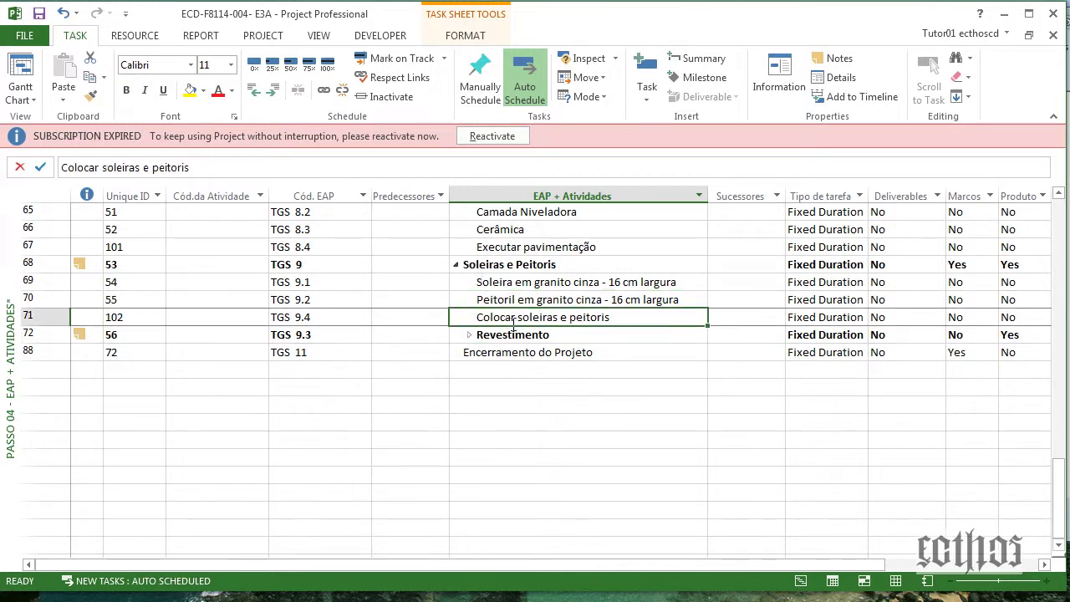
{"action": "left_click", "coordinate": [490, 280]}
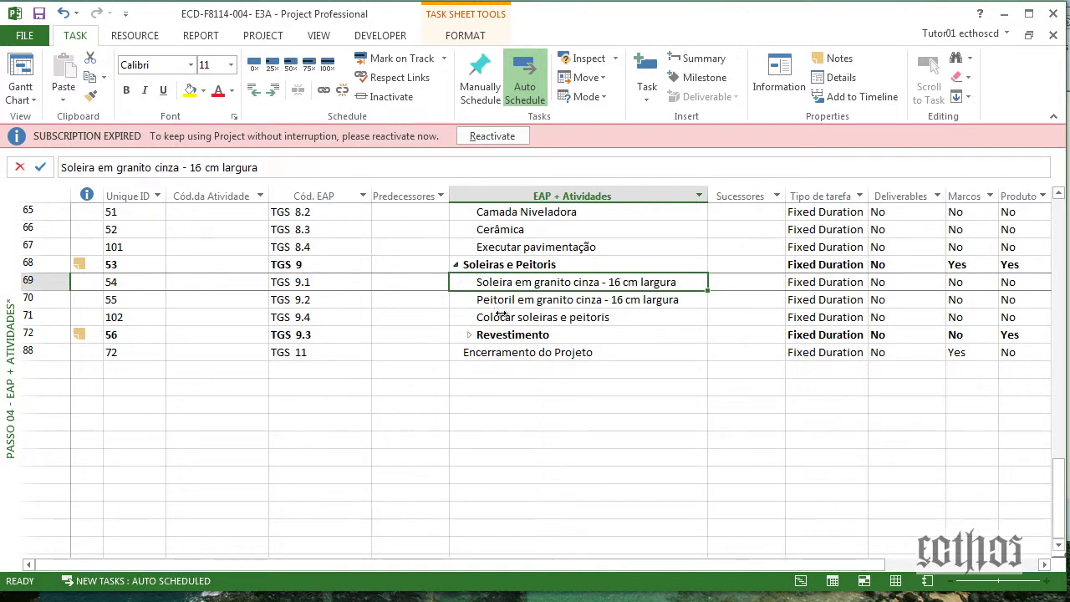
{"action": "left_click", "coordinate": [457, 265]}
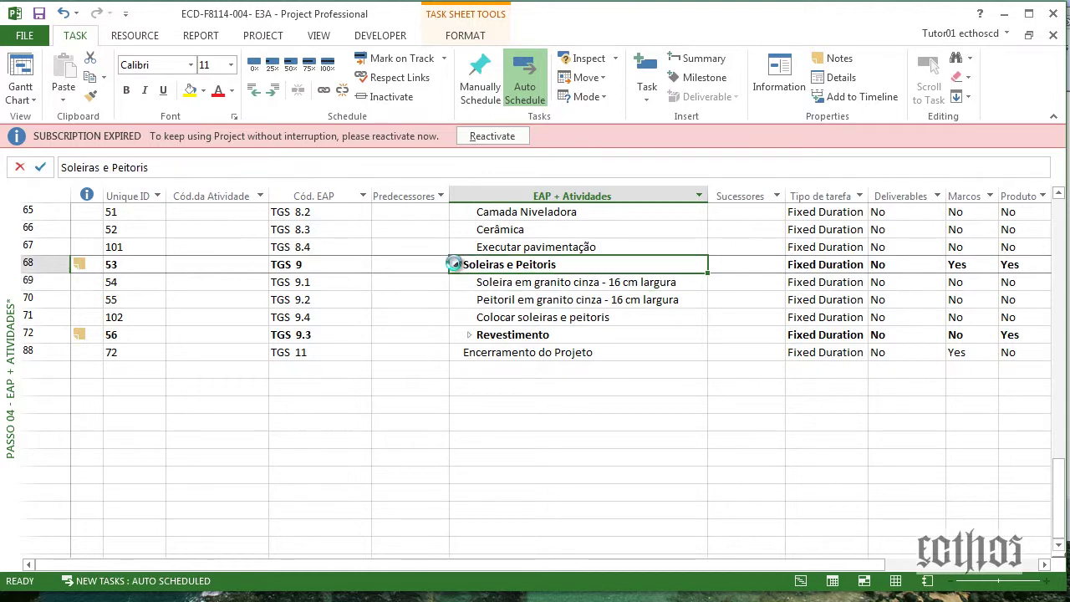
Review the Pavimentação activities, from Camada Impermebializadora to Executar pavimentação, and collapse that summary task.
{"action": "key", "text": "Up"}
{"action": "key", "text": "Up"}
{"action": "key", "text": "Up"}
{"action": "key", "text": "Up"}
{"action": "key", "text": "Up"}
{"action": "key", "text": "Up"}
{"action": "key", "text": "Up"}
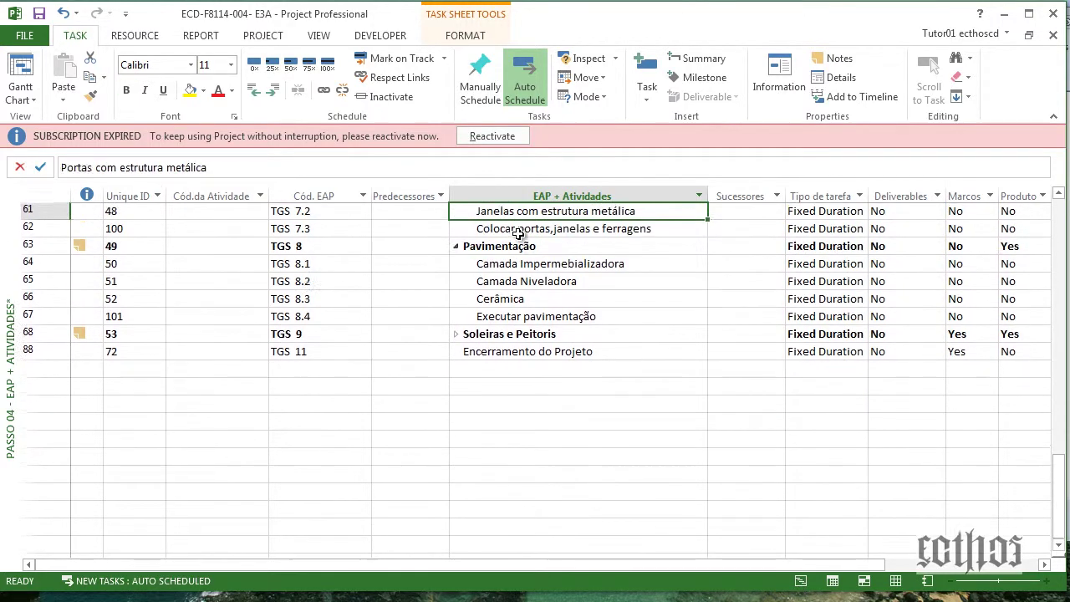
{"action": "key", "text": "Down"}
{"action": "key", "text": "Down"}
{"action": "key", "text": "Down"}
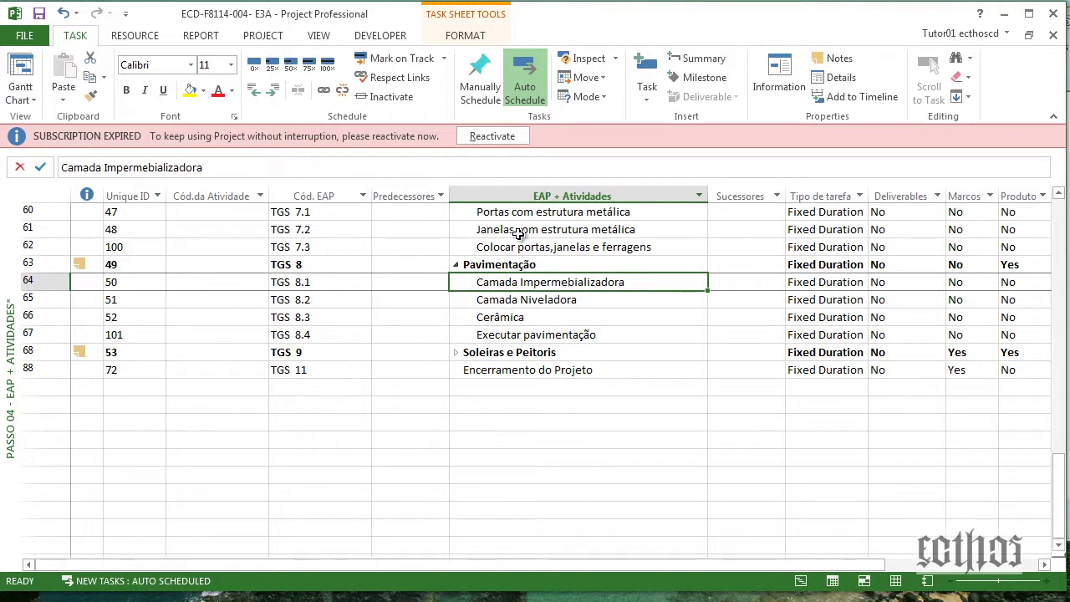
{"action": "key", "text": "Down"}
{"action": "key", "text": "Down"}
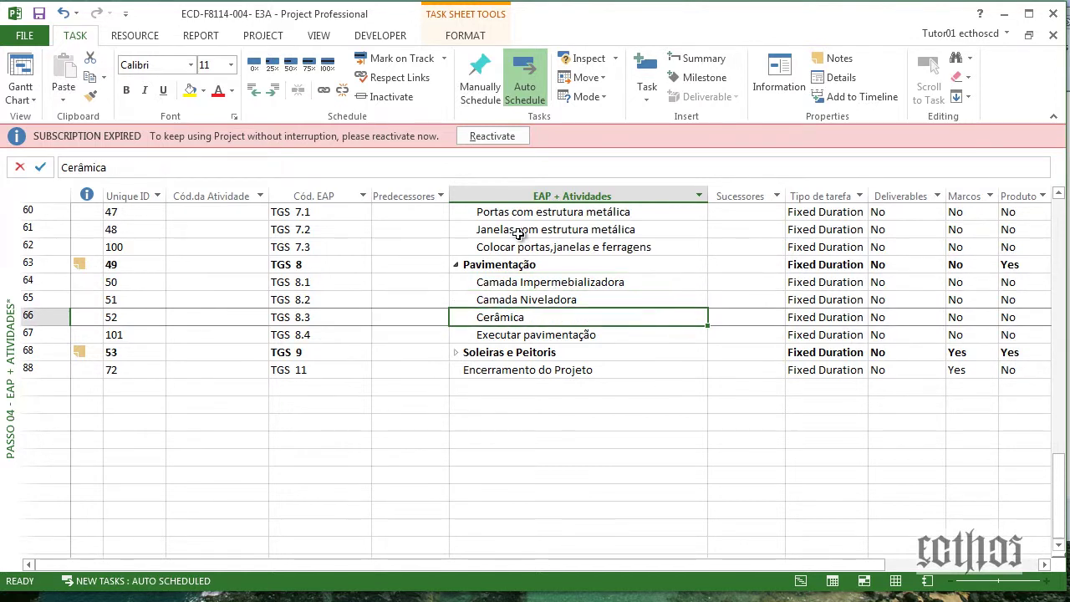
{"action": "key", "text": "Down"}
{"action": "key", "text": "Up"}
{"action": "key", "text": "Up"}
{"action": "key", "text": "Up"}
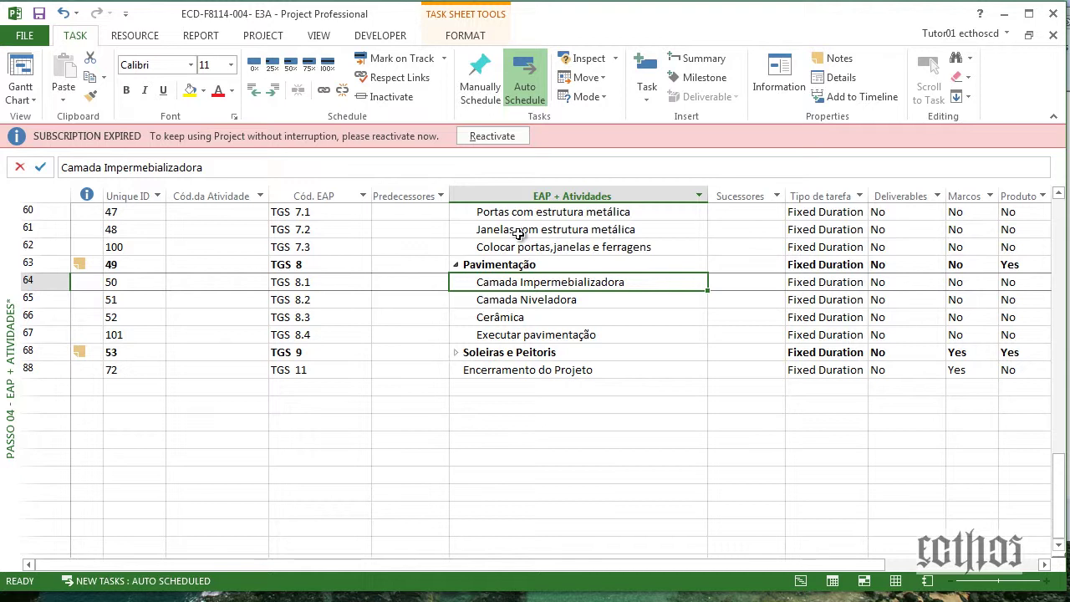
{"action": "key", "text": "Down"}
{"action": "key", "text": "Up"}
{"action": "key", "text": "Down"}
{"action": "key", "text": "Down"}
{"action": "key", "text": "Down"}
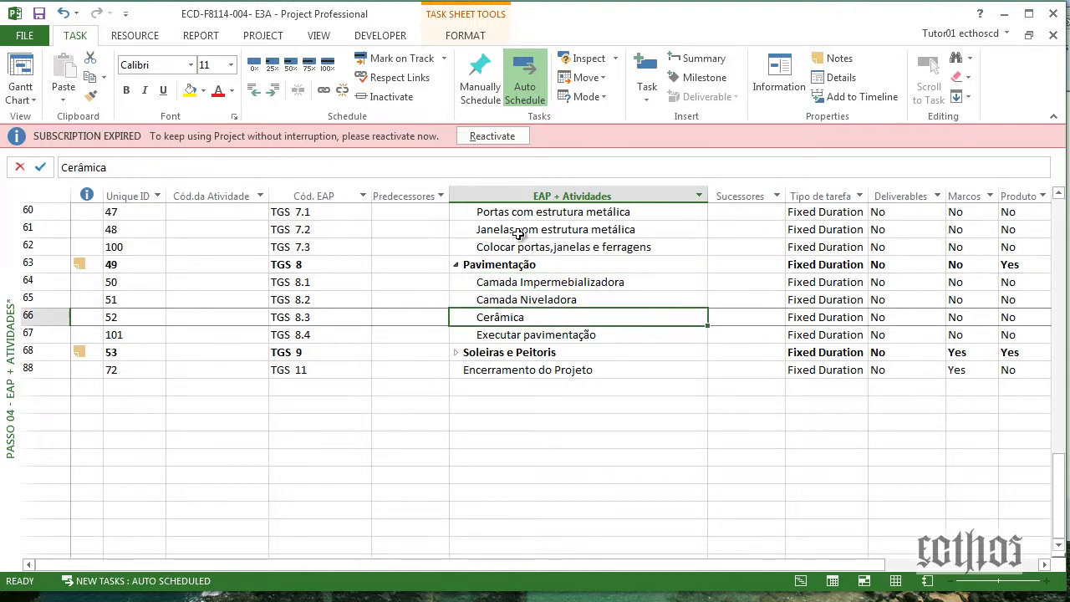
{"action": "key", "text": "Up"}
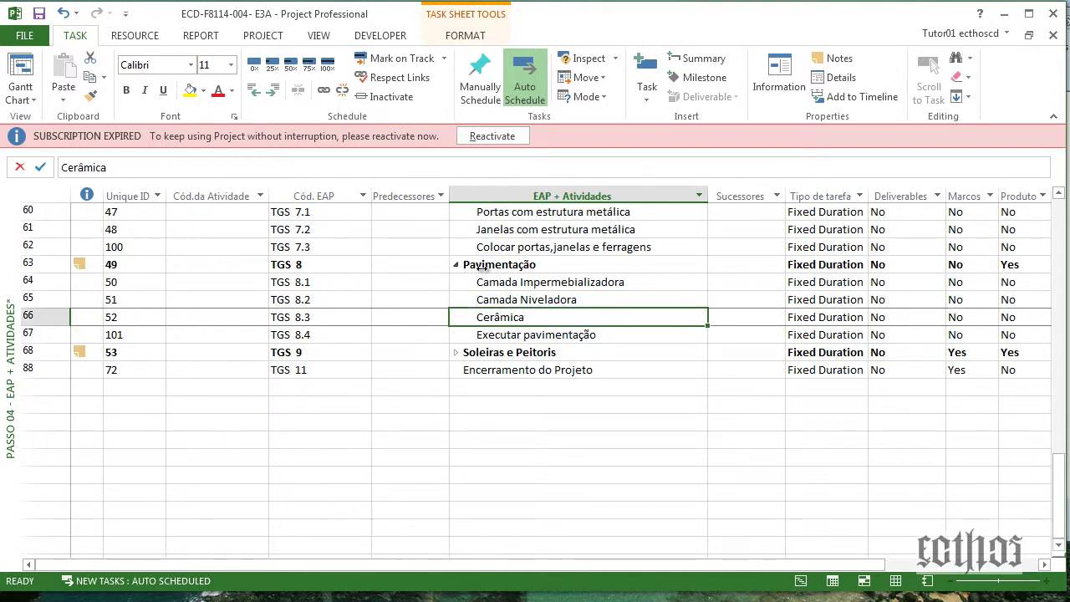
{"action": "left_click", "coordinate": [534, 352]}
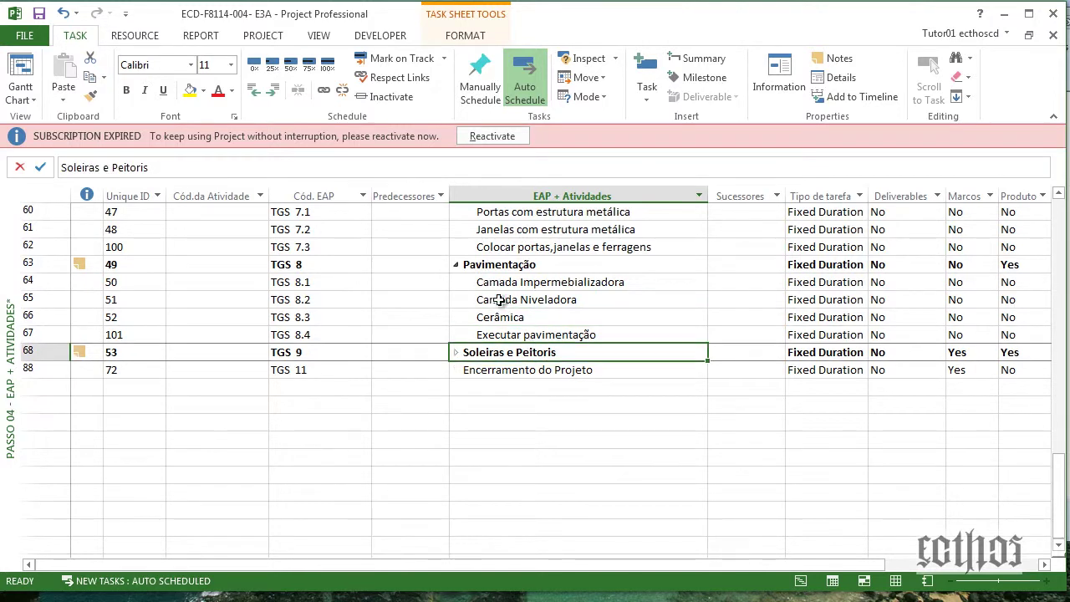
{"action": "left_click", "coordinate": [454, 265]}
Review the door, window and installation activities under Esquadrias com Ferragens and collapse that summary task.
{"action": "key", "text": "Up"}
{"action": "key", "text": "Up"}
{"action": "key", "text": "Up"}
{"action": "key", "text": "Up"}
{"action": "key", "text": "Up"}
{"action": "key", "text": "Up"}
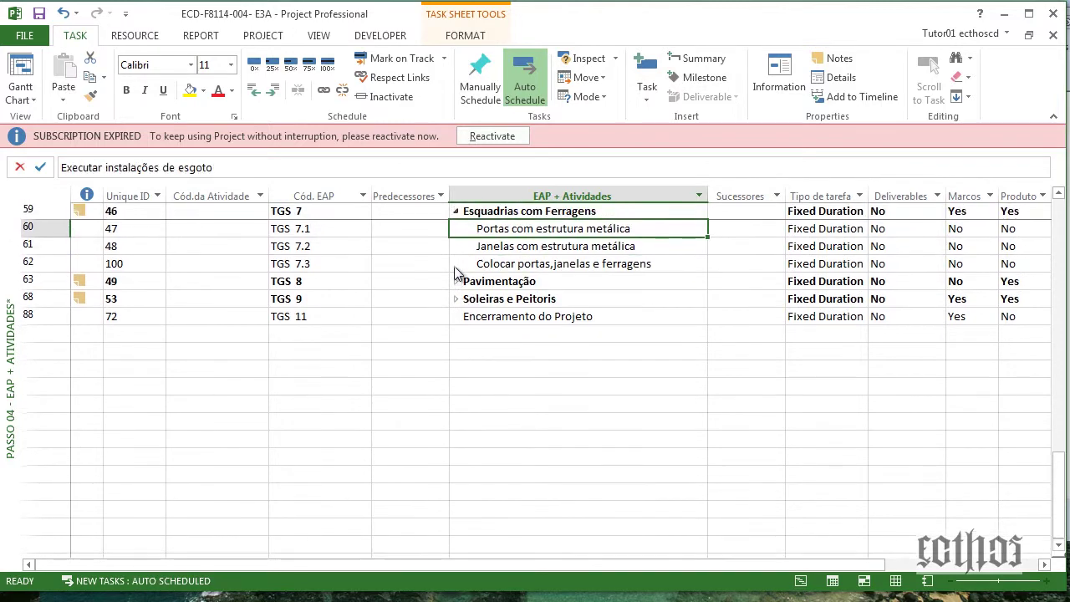
{"action": "key", "text": "Down"}
{"action": "key", "text": "Down"}
{"action": "key", "text": "Down"}
{"action": "key", "text": "Down"}
{"action": "key", "text": "Up"}
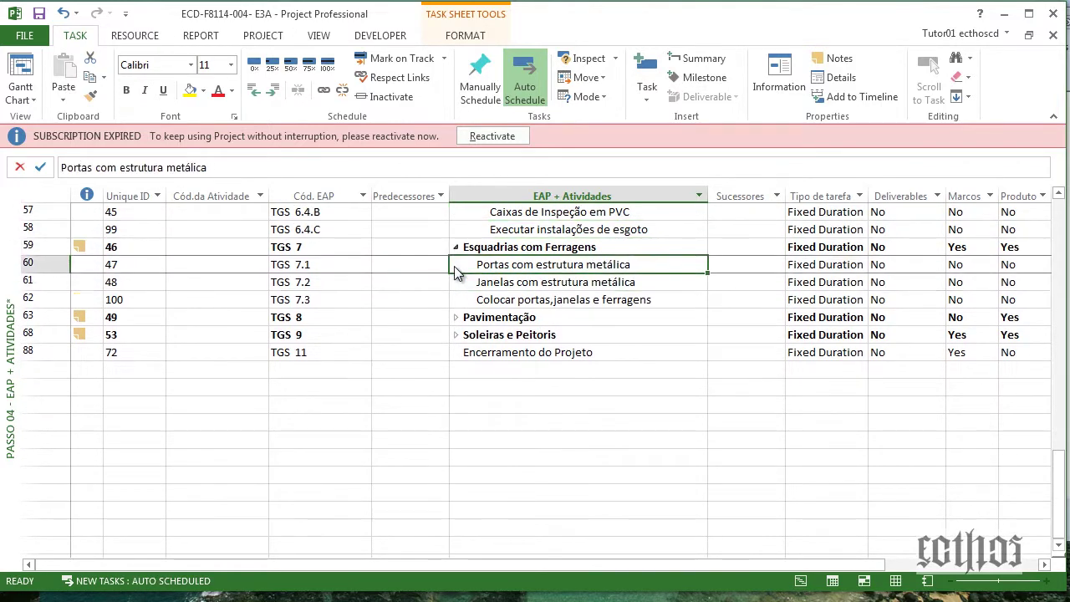
{"action": "key", "text": "Down"}
{"action": "key", "text": "Up"}
{"action": "key", "text": "Down"}
{"action": "key", "text": "Down"}
{"action": "key", "text": "Up"}
{"action": "key", "text": "Up"}
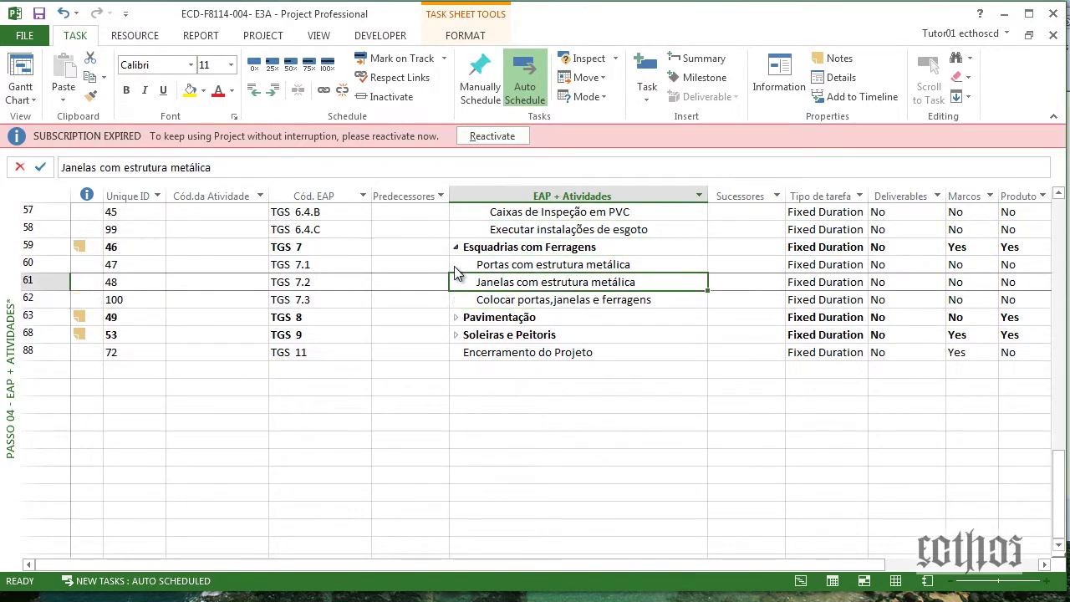
{"action": "key", "text": "Down"}
{"action": "key", "text": "Down"}
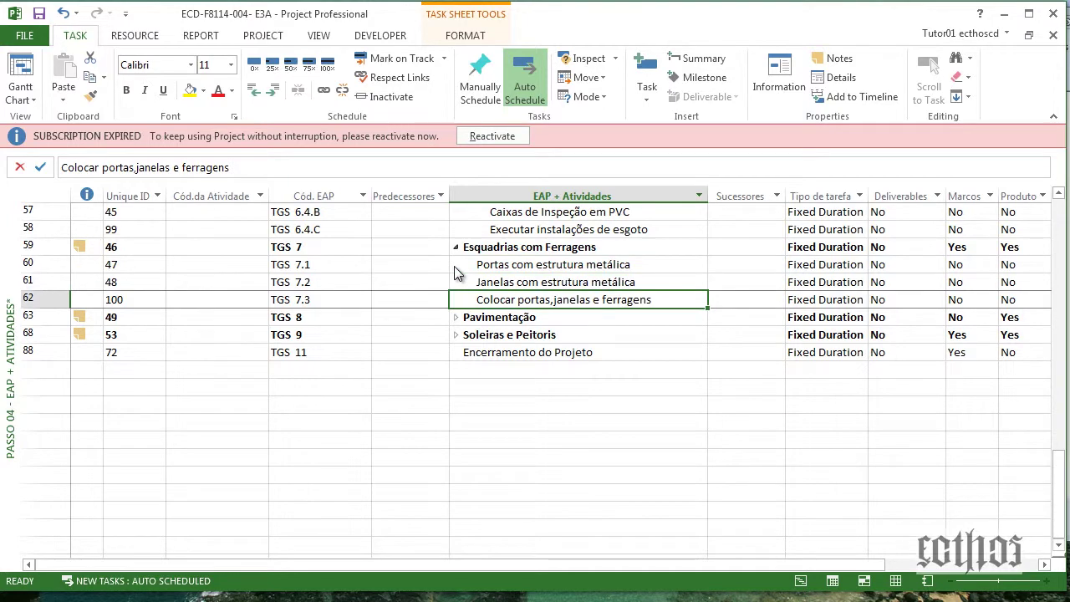
{"action": "left_click", "coordinate": [456, 248]}
Review the Esgoto Sanitário activities, ending on Executar instalações de esgoto, and collapse that summary task.
{"action": "key", "text": "Up"}
{"action": "key", "text": "Up"}
{"action": "key", "text": "Up"}
{"action": "key", "text": "Up"}
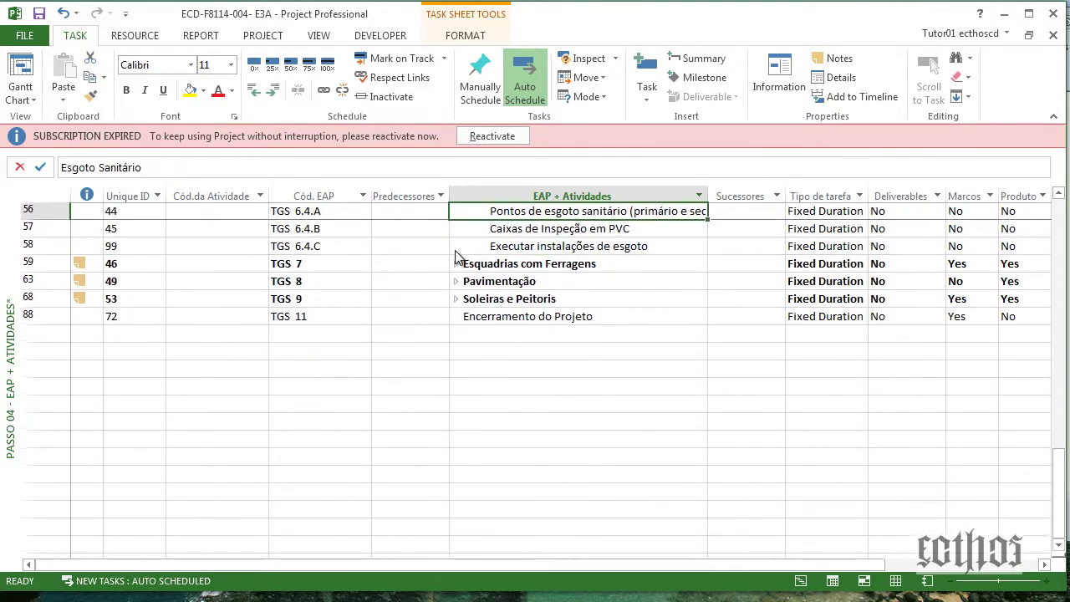
{"action": "key", "text": "Down"}
{"action": "key", "text": "Down"}
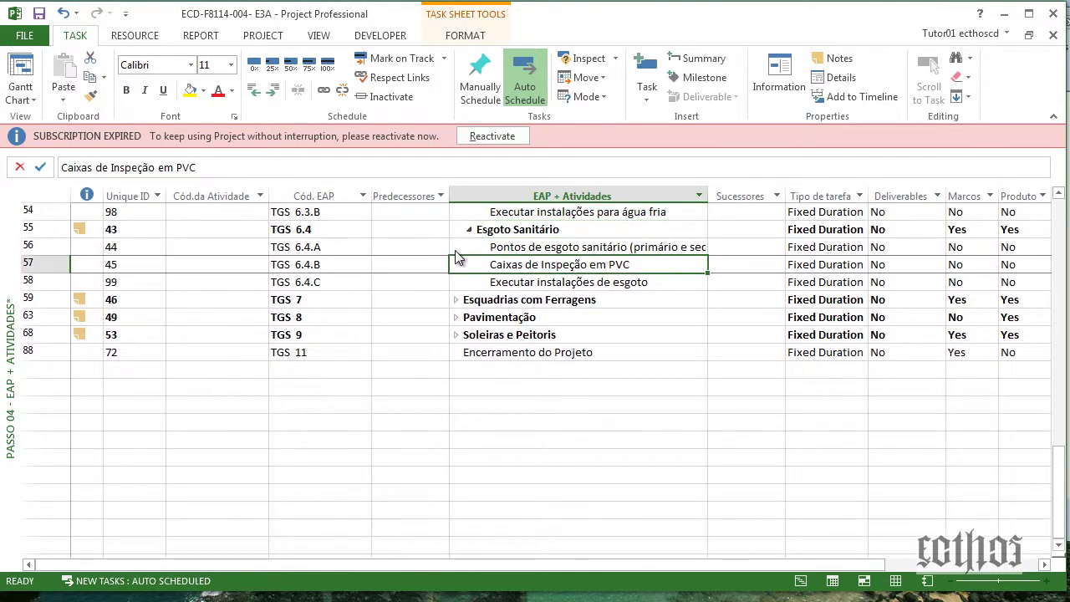
{"action": "key", "text": "Down"}
{"action": "key", "text": "Up"}
{"action": "key", "text": "Down"}
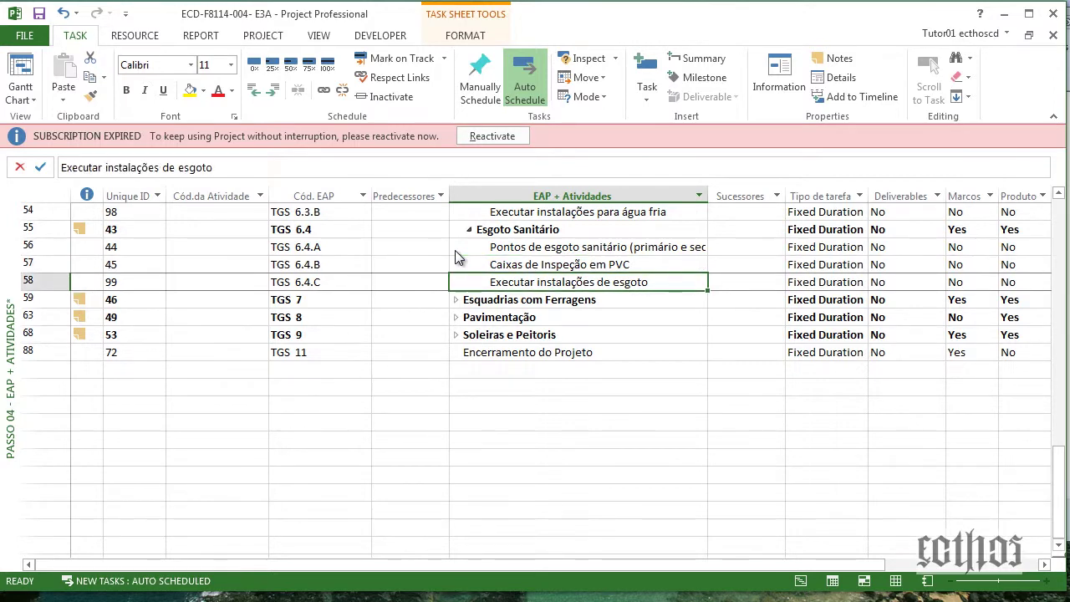
{"action": "left_click", "coordinate": [469, 230]}
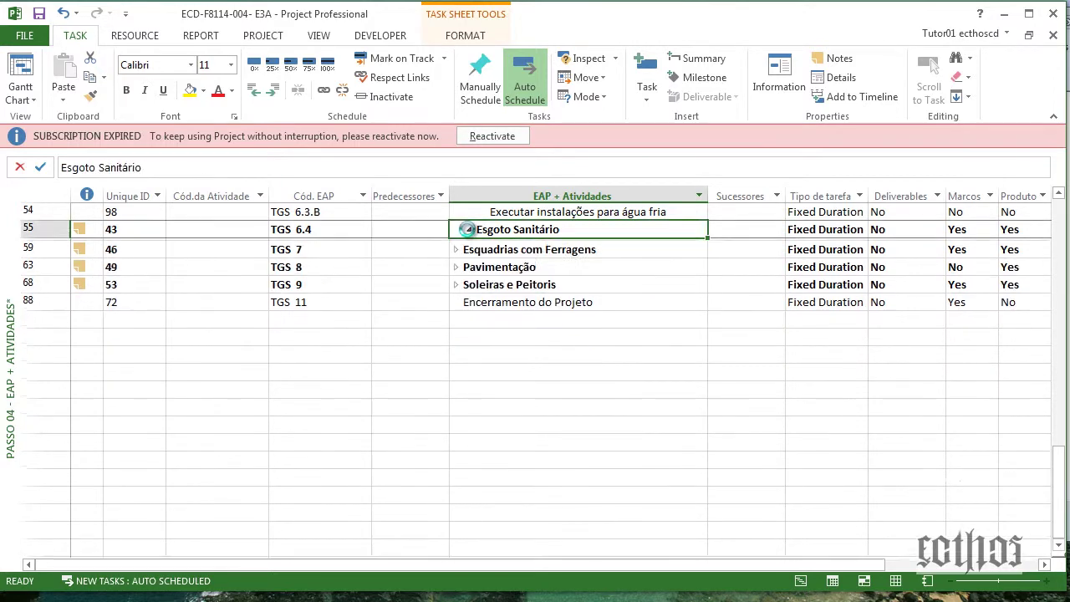
Review the activities under Água Fria, including Pontos de água fria, and collapse that summary task.
{"action": "key", "text": "Up"}
{"action": "key", "text": "Up"}
{"action": "key", "text": "Up"}
{"action": "key", "text": "Up"}
{"action": "key", "text": "Up"}
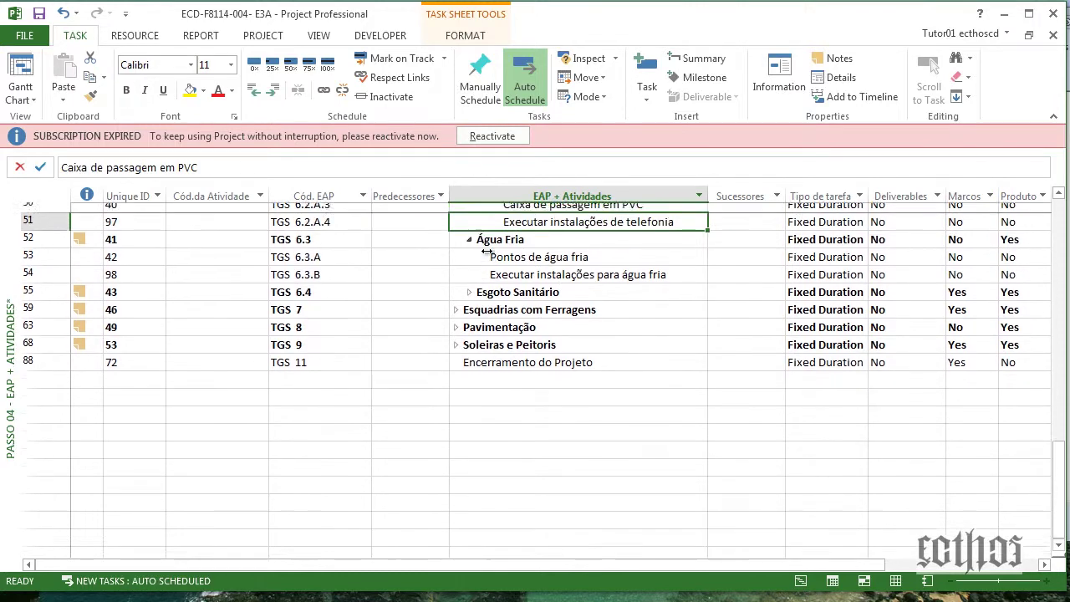
{"action": "key", "text": "Down"}
{"action": "key", "text": "Down"}
{"action": "key", "text": "Down"}
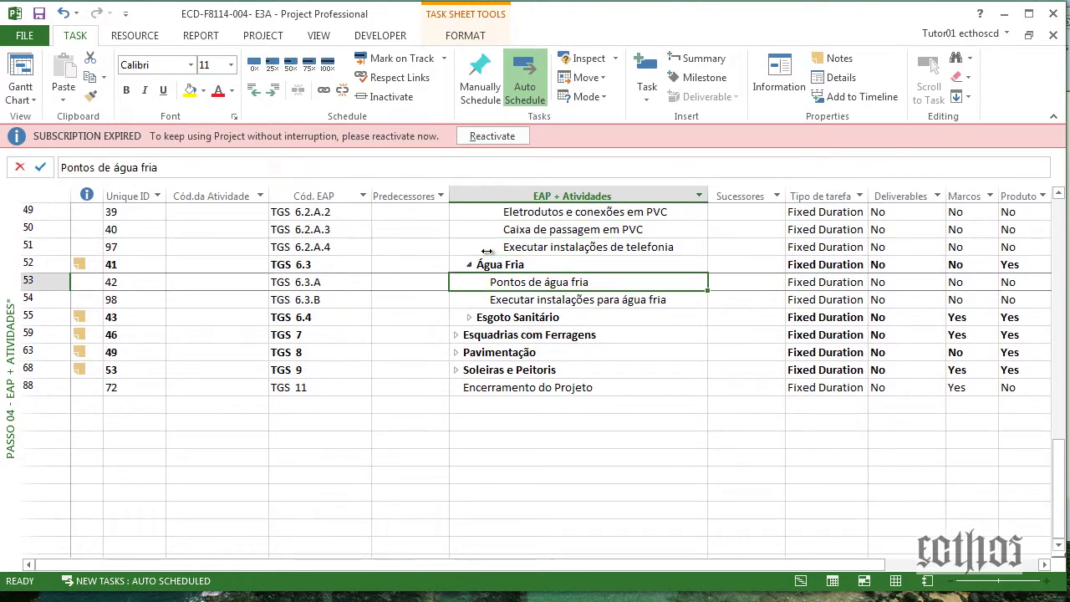
{"action": "left_click", "coordinate": [470, 266]}
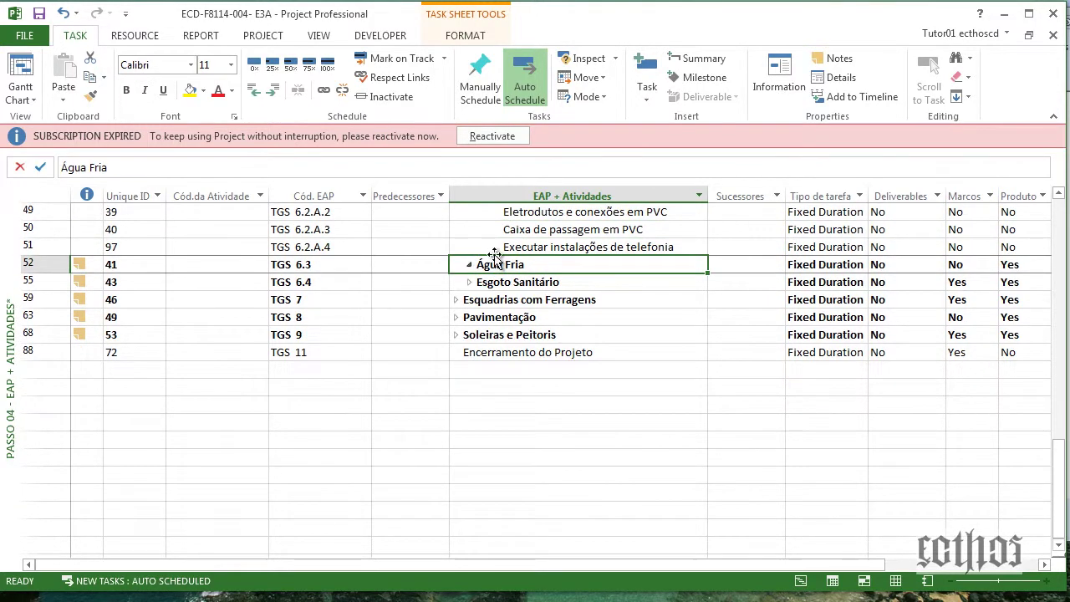
Examine the electrical installation activities and those under Tomada para telefone, ending on the telephone group's Eletrodutos e conexões em PVC.
{"action": "key", "text": "Up"}
{"action": "key", "text": "Up"}
{"action": "key", "text": "Up"}
{"action": "key", "text": "Up"}
{"action": "key", "text": "Up"}
{"action": "key", "text": "Up"}
{"action": "key", "text": "Up"}
{"action": "key", "text": "Up"}
{"action": "key", "text": "Up"}
{"action": "key", "text": "Up"}
{"action": "key", "text": "Up"}
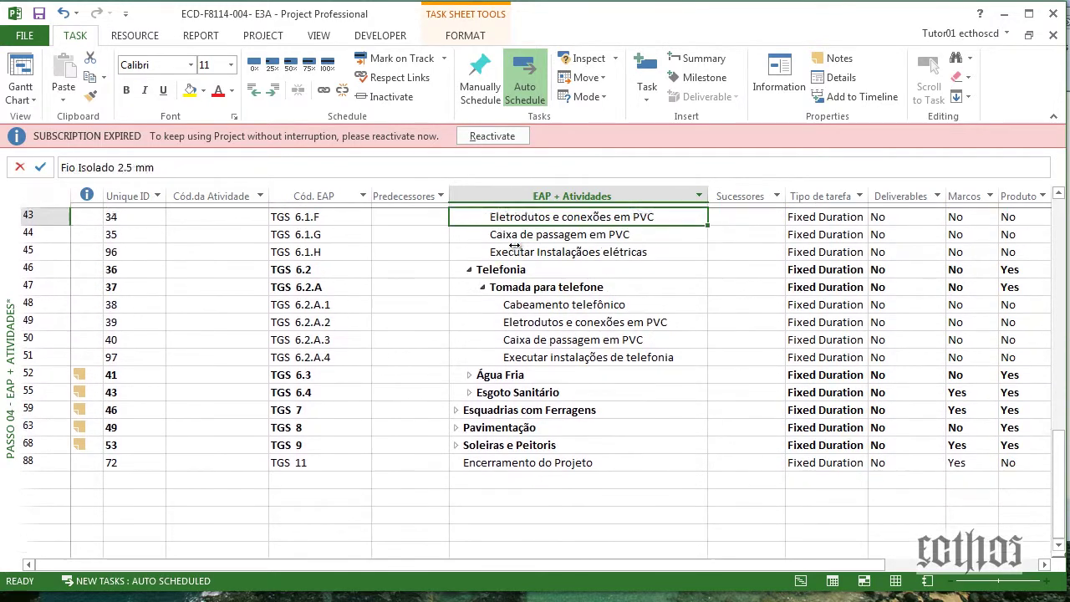
{"action": "key", "text": "Down"}
{"action": "key", "text": "Down"}
{"action": "key", "text": "Down"}
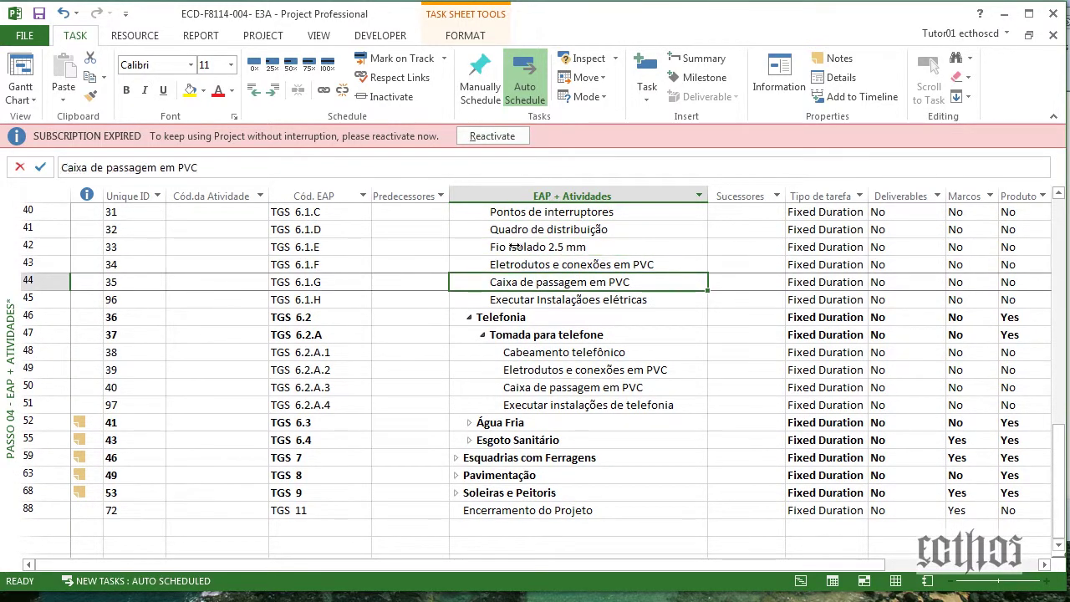
{"action": "key", "text": "Down"}
{"action": "left_click", "coordinate": [535, 284]}
{"action": "left_click", "coordinate": [589, 266]}
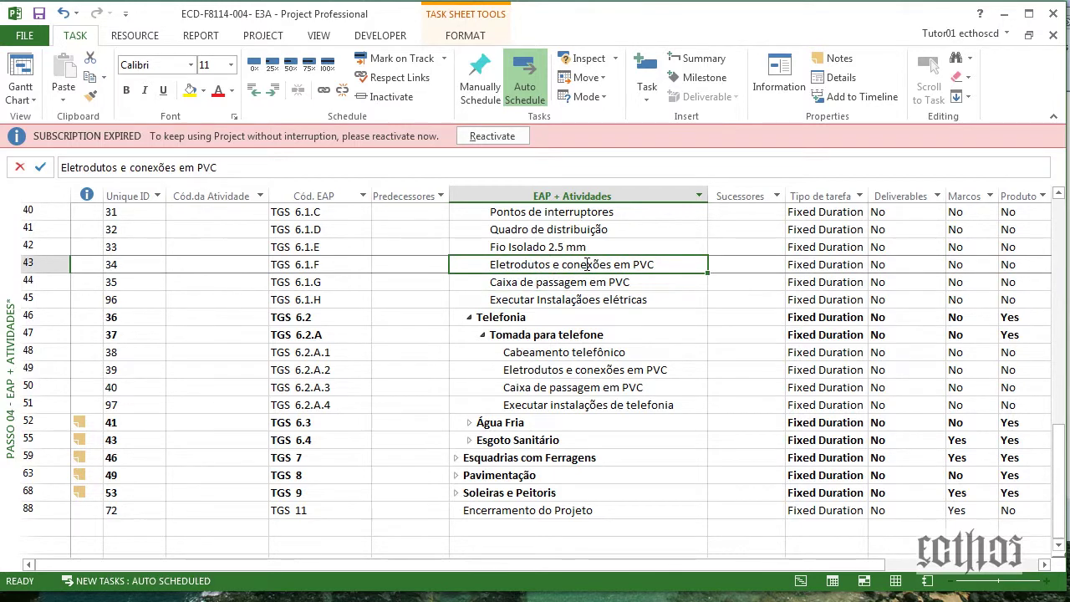
{"action": "left_click", "coordinate": [592, 351]}
{"action": "left_click", "coordinate": [584, 372]}
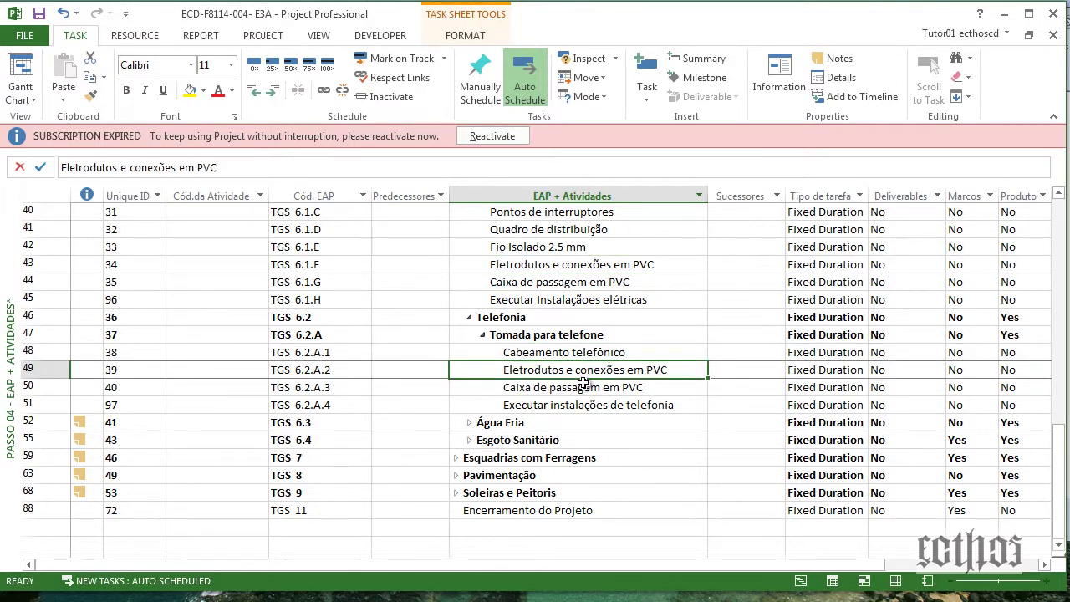
Collapse the Tomada para telefone summary task and its parent Telefonia.
{"action": "key", "text": "Up"}
{"action": "key", "text": "Up"}
{"action": "left_click", "coordinate": [481, 334]}
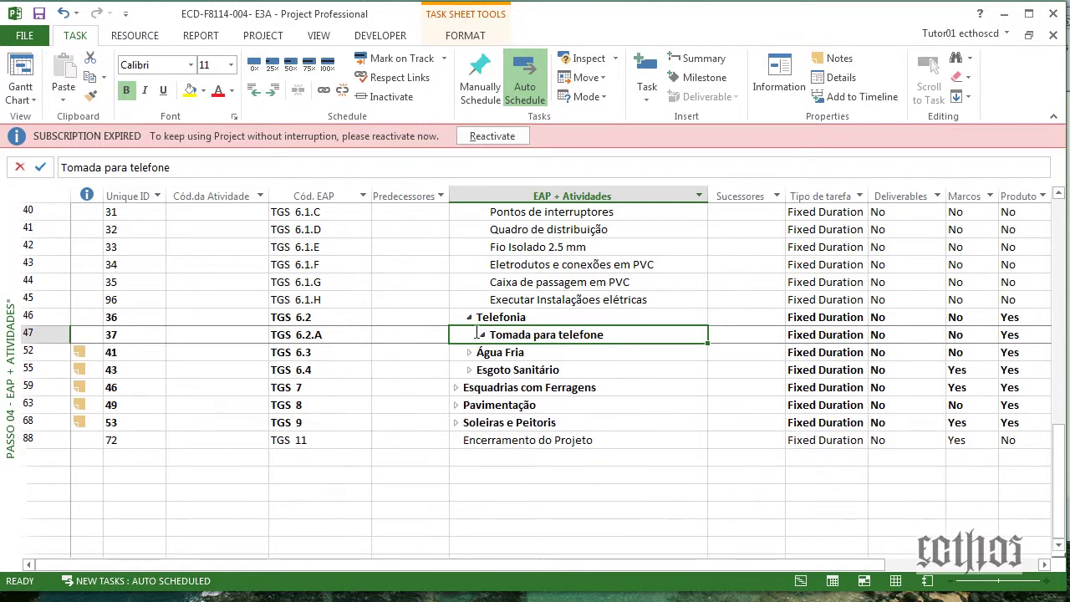
{"action": "key", "text": "Up"}
{"action": "left_click", "coordinate": [469, 316]}
Review the electrical activities up to Executar Instalações elétricas, and collapse the Elétricas and Instalações summary tasks.
{"action": "key", "text": "Up"}
{"action": "key", "text": "Up"}
{"action": "key", "text": "Up"}
{"action": "key", "text": "Up"}
{"action": "key", "text": "Up"}
{"action": "key", "text": "Up"}
{"action": "key", "text": "Up"}
{"action": "key", "text": "Up"}
{"action": "key", "text": "Up"}
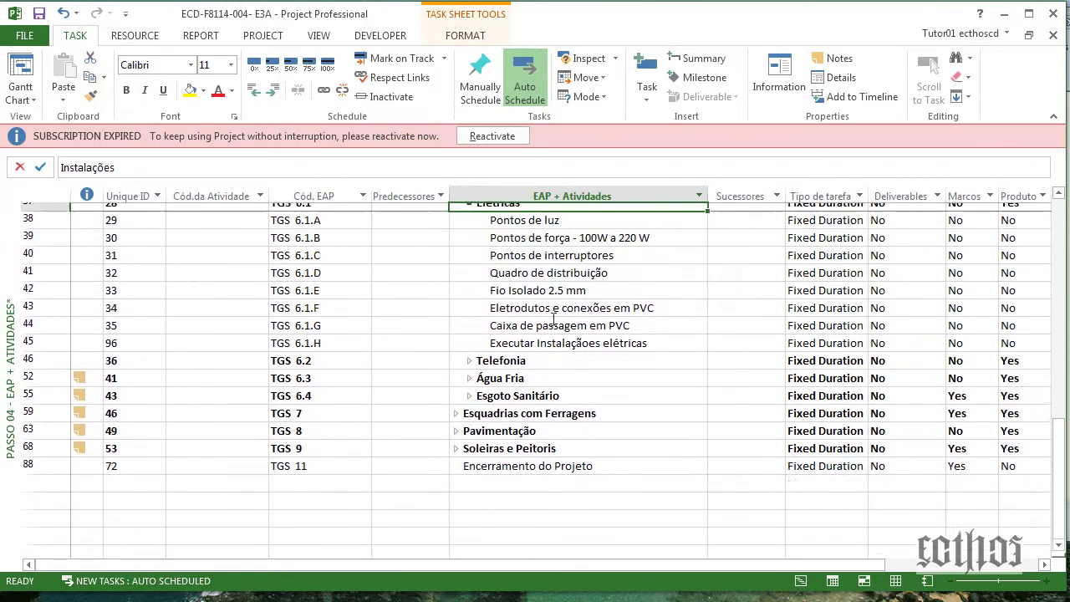
{"action": "key", "text": "Up"}
{"action": "key", "text": "Up"}
{"action": "key", "text": "Up"}
{"action": "key", "text": "Up"}
{"action": "key", "text": "Up"}
{"action": "key", "text": "Up"}
{"action": "key", "text": "Up"}
{"action": "key", "text": "Up"}
{"action": "key", "text": "Up"}
{"action": "key", "text": "Down"}
{"action": "key", "text": "Down"}
{"action": "key", "text": "Down"}
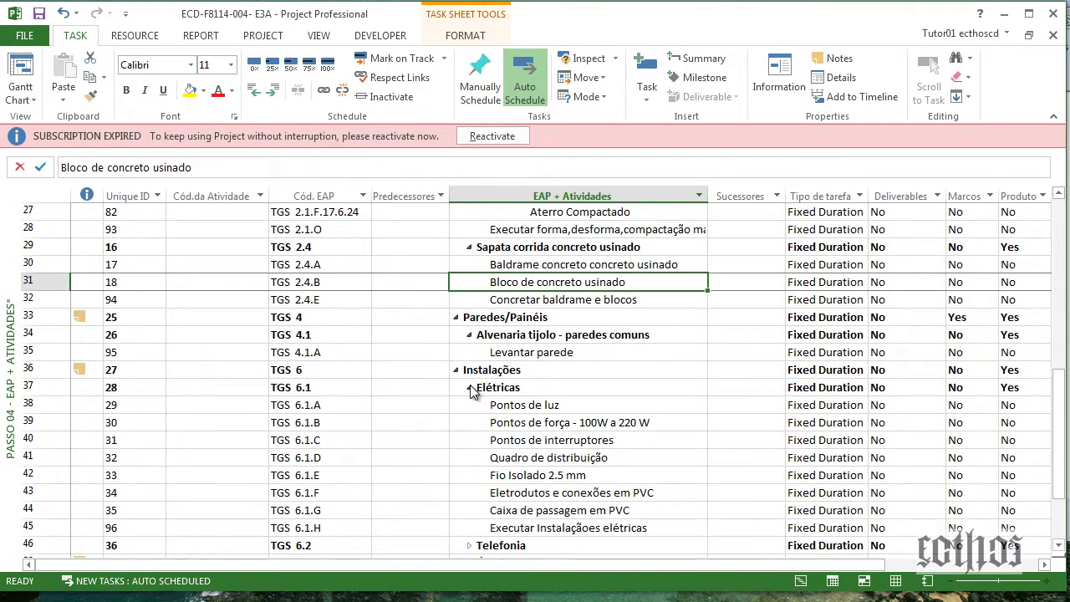
{"action": "left_click", "coordinate": [602, 527]}
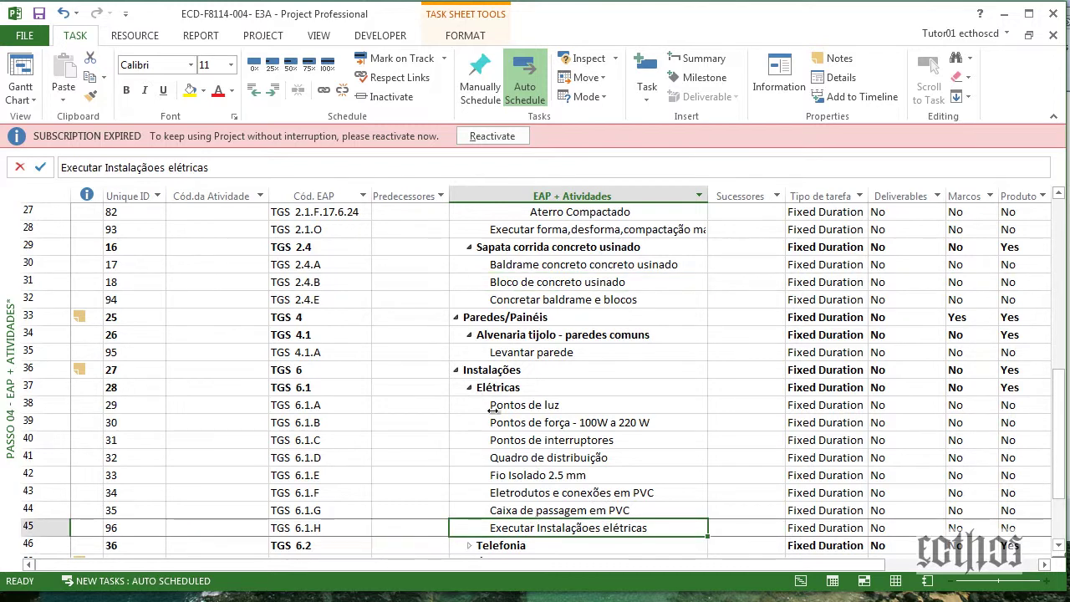
{"action": "left_click", "coordinate": [470, 388]}
{"action": "left_click", "coordinate": [454, 368]}
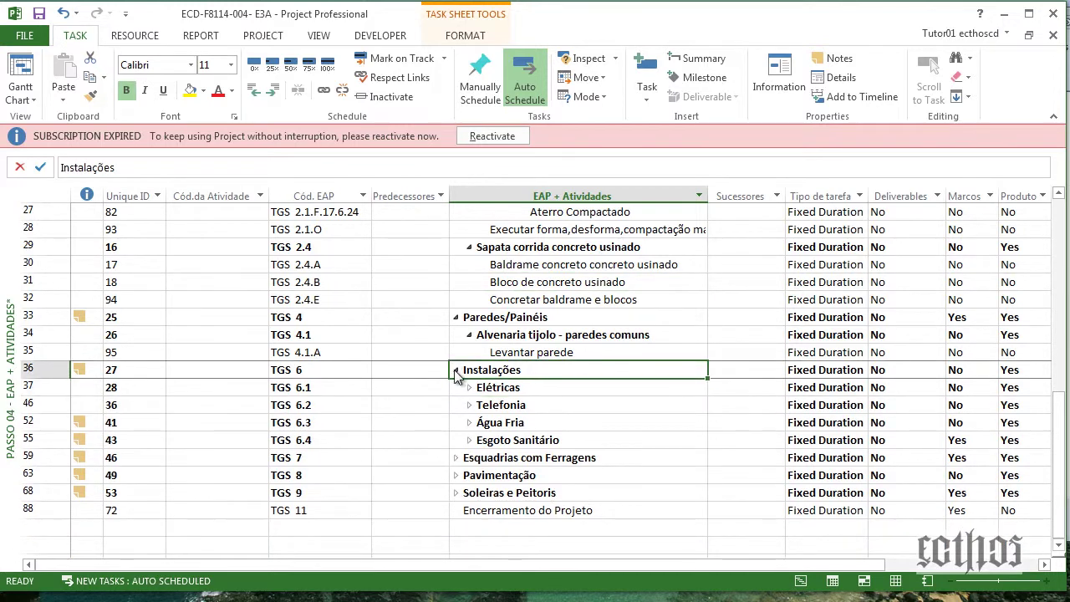
Collapse the Alvenaria tijolo - paredes comuns, Paredes/Painéis and Sapata corrida concreto usinado summary tasks.
{"action": "left_click", "coordinate": [468, 335]}
{"action": "left_click", "coordinate": [468, 334]}
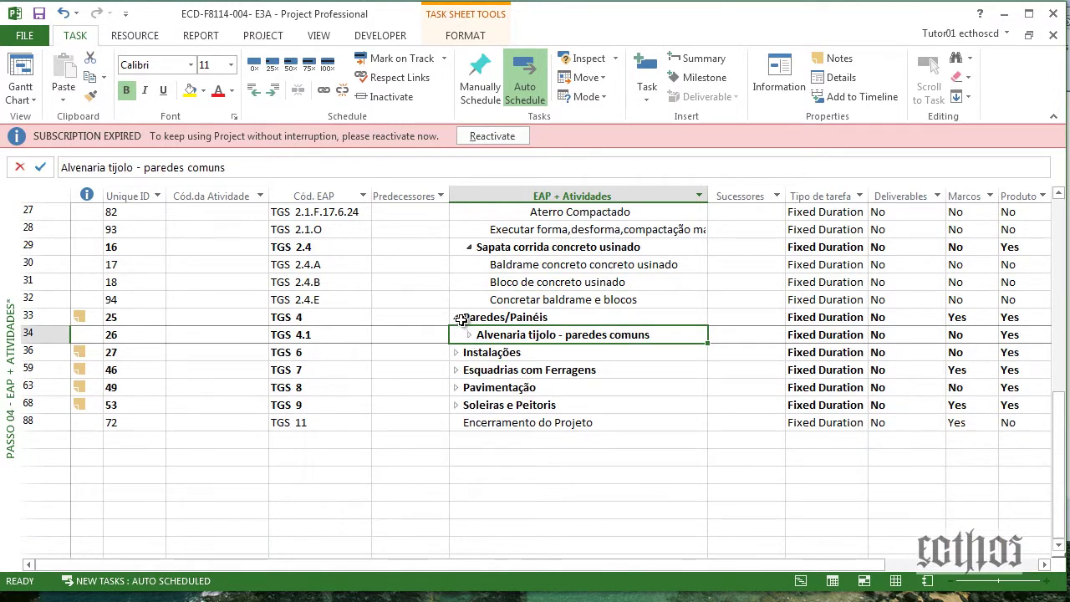
{"action": "left_click", "coordinate": [460, 316]}
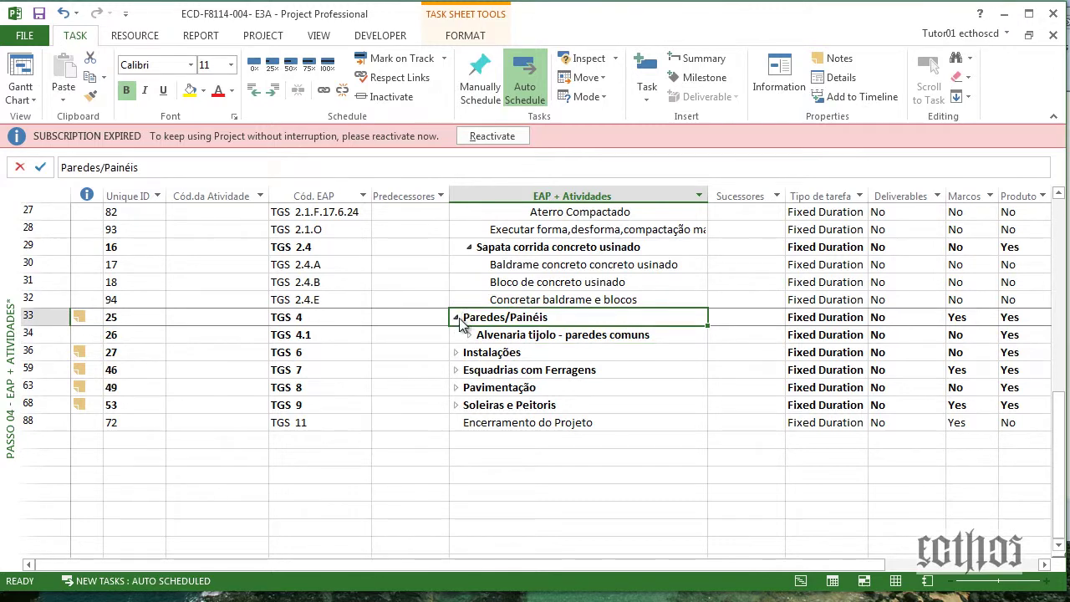
{"action": "left_click", "coordinate": [456, 318]}
{"action": "left_click", "coordinate": [469, 246]}
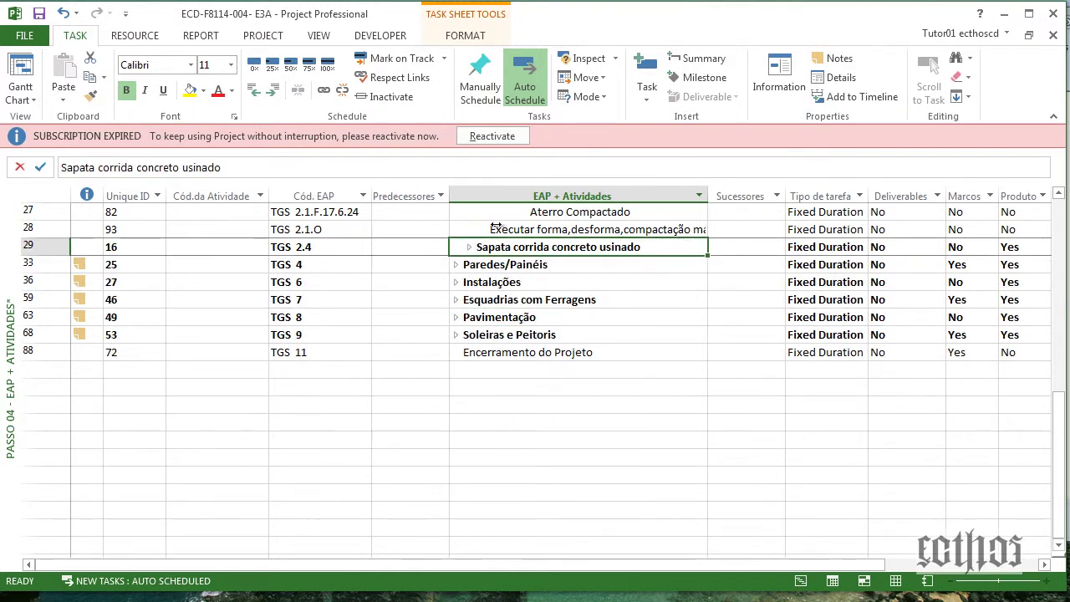
Collapse Forma de Madeira and indent the activity Executar forma,desforma,compactação manual e mecânica two levels, under Tapume.
{"action": "key", "text": "Up"}
{"action": "key", "text": "Up"}
{"action": "key", "text": "Up"}
{"action": "key", "text": "Up"}
{"action": "key", "text": "Up"}
{"action": "key", "text": "Up"}
{"action": "key", "text": "Up"}
{"action": "key", "text": "Up"}
{"action": "key", "text": "Up"}
{"action": "key", "text": "Up"}
{"action": "key", "text": "Up"}
{"action": "key", "text": "Up"}
{"action": "key", "text": "Up"}
{"action": "key", "text": "Up"}
{"action": "key", "text": "Up"}
{"action": "key", "text": "Up"}
{"action": "key", "text": "Up"}
{"action": "key", "text": "Up"}
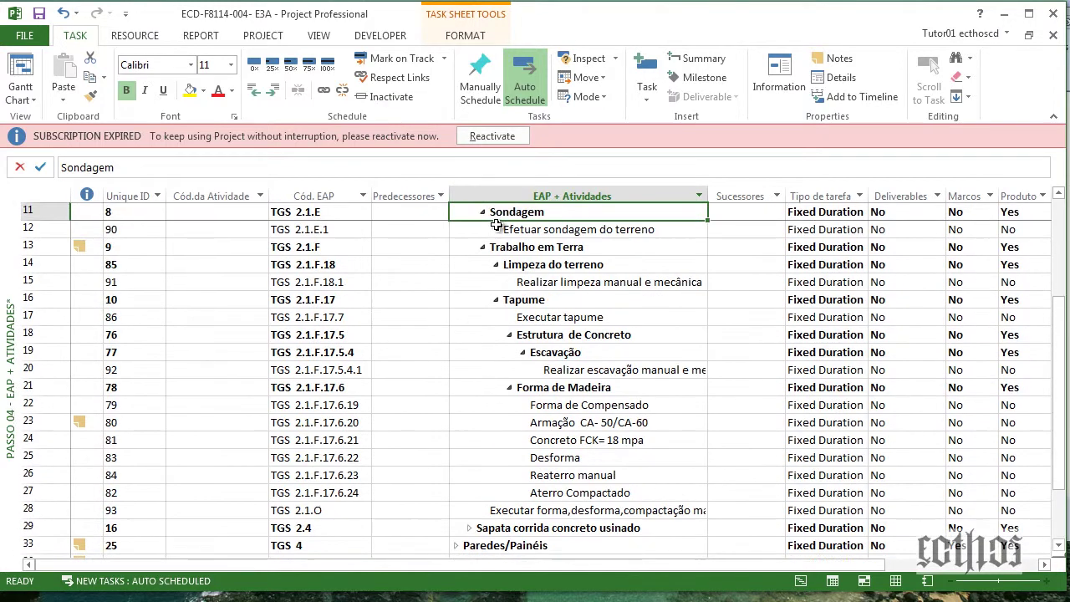
{"action": "left_click", "coordinate": [509, 388]}
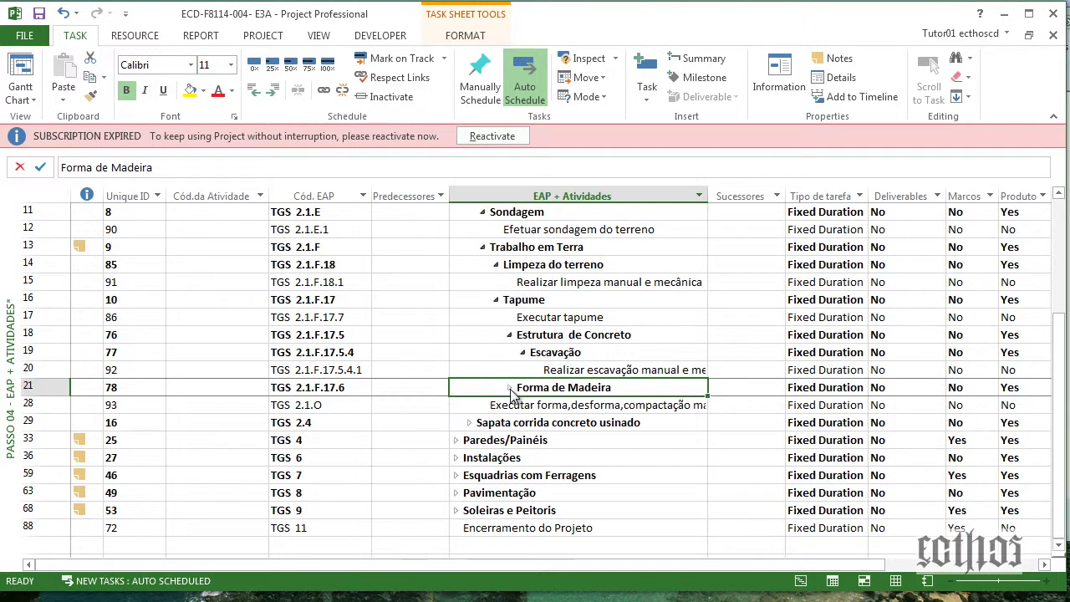
{"action": "left_click", "coordinate": [510, 405]}
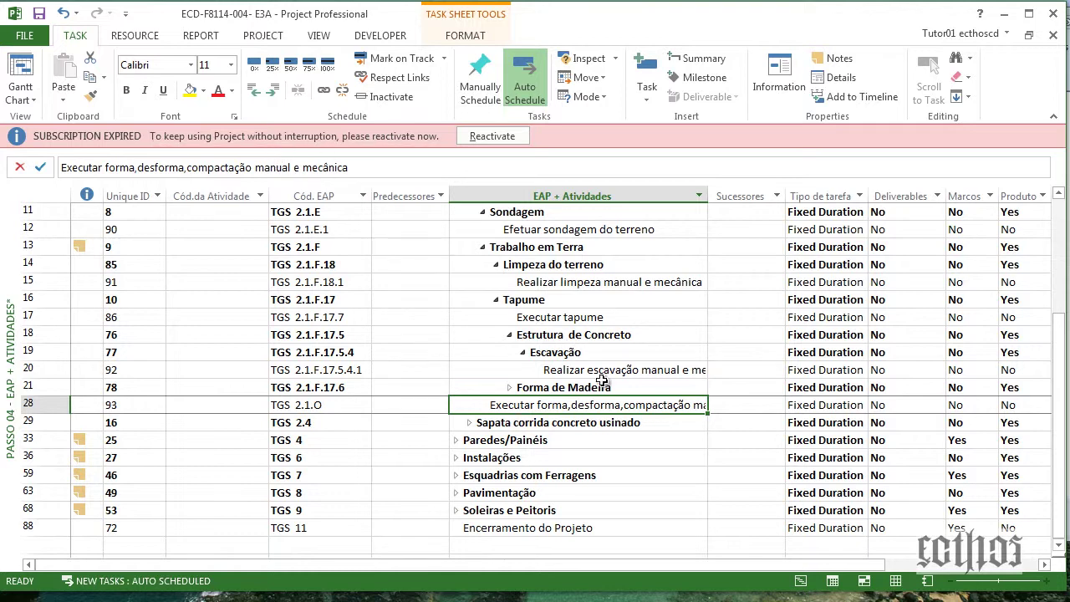
{"action": "left_click", "coordinate": [276, 96]}
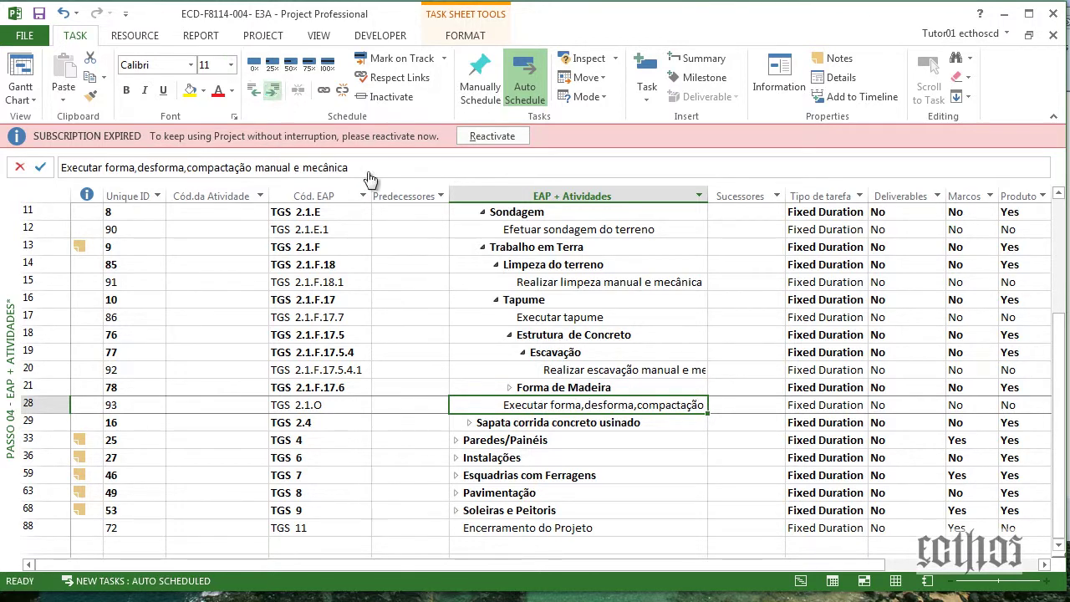
{"action": "left_click", "coordinate": [273, 90]}
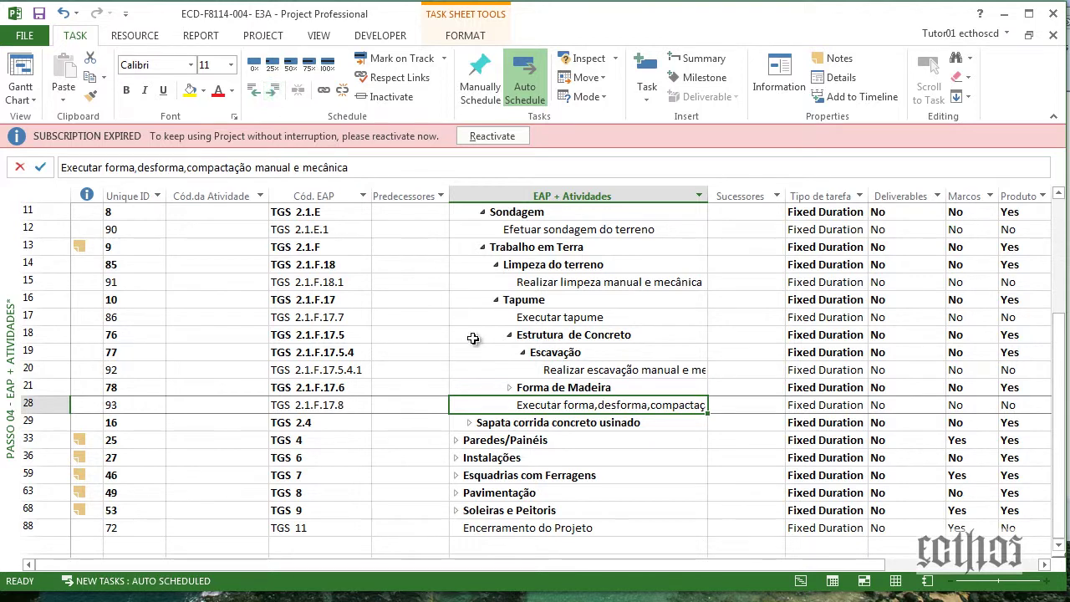
Undo the extra indent on Forma de Madeira and indent Executar forma,desforma,compactação manual e mecânica one more level to place it under that summary task.
{"action": "left_click", "coordinate": [510, 386]}
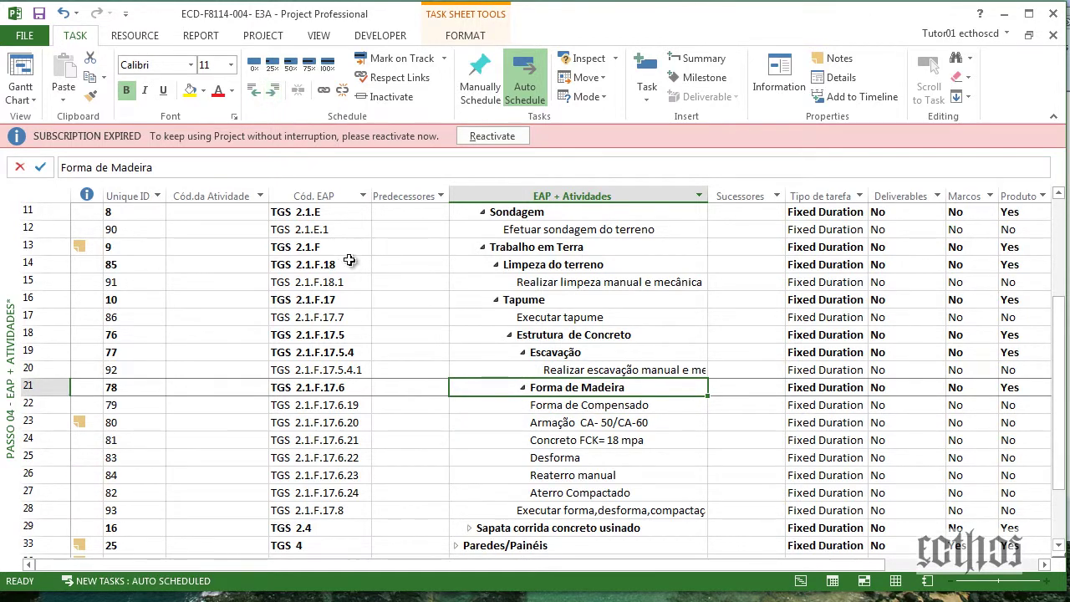
{"action": "left_click", "coordinate": [63, 13]}
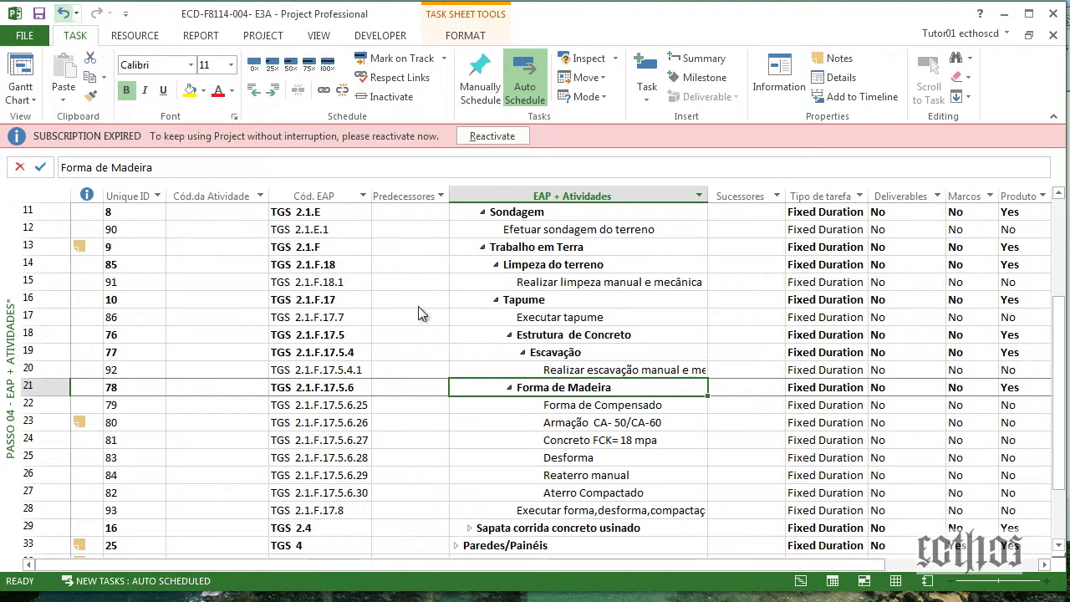
{"action": "left_click", "coordinate": [548, 506]}
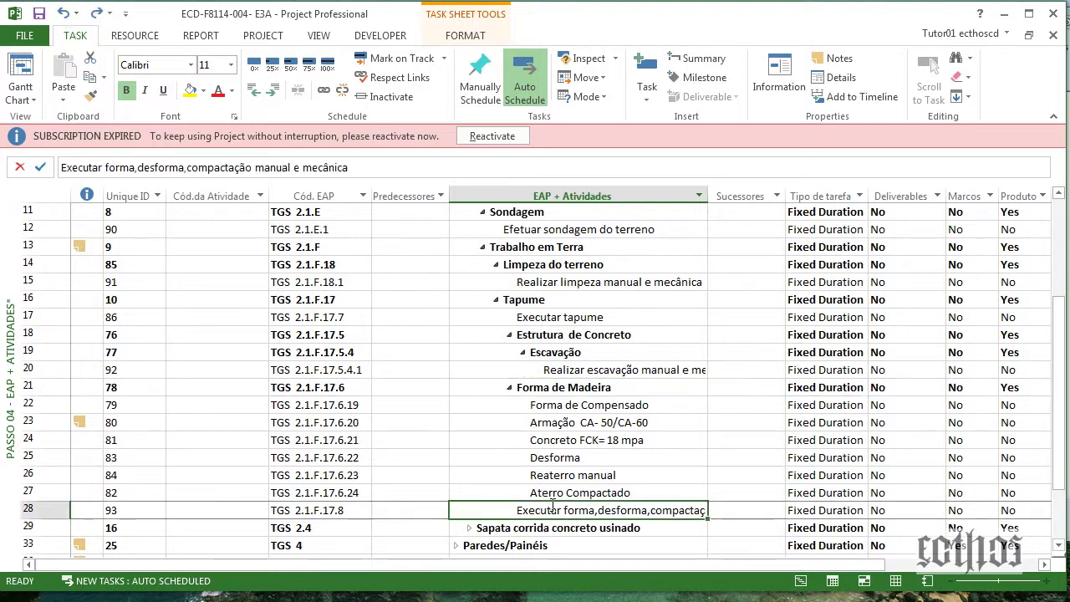
{"action": "left_click", "coordinate": [275, 90]}
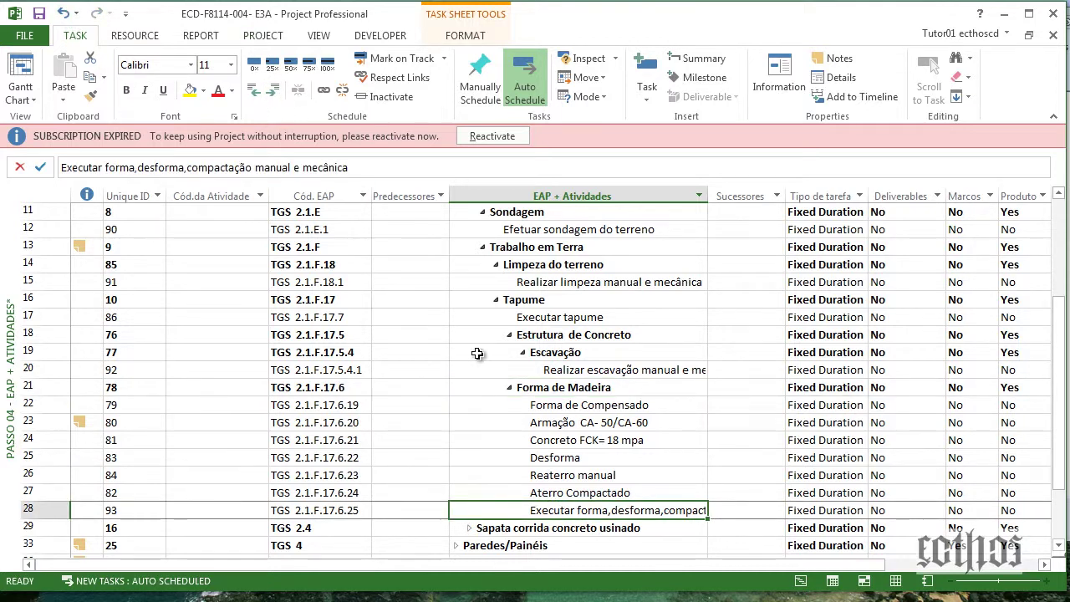
Collapse the nested summary tasks from Forma de Madeira, Escavação and Estrutura de Concreto up through Tapume, Limpeza do terreno and Trabalho em Terra.
{"action": "left_click", "coordinate": [510, 388]}
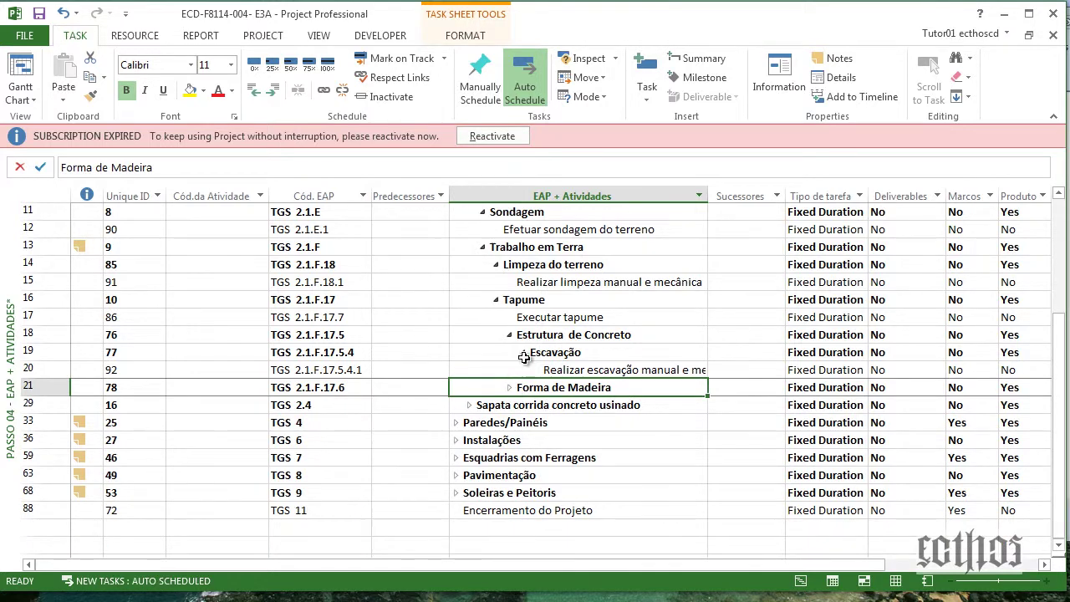
{"action": "left_click", "coordinate": [522, 353]}
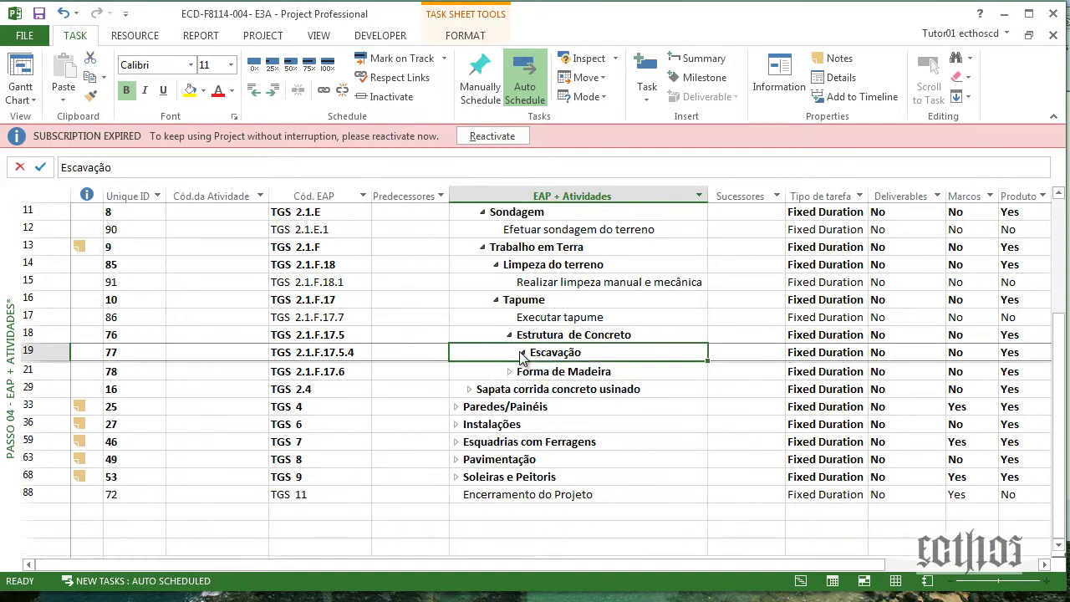
{"action": "left_click", "coordinate": [509, 334]}
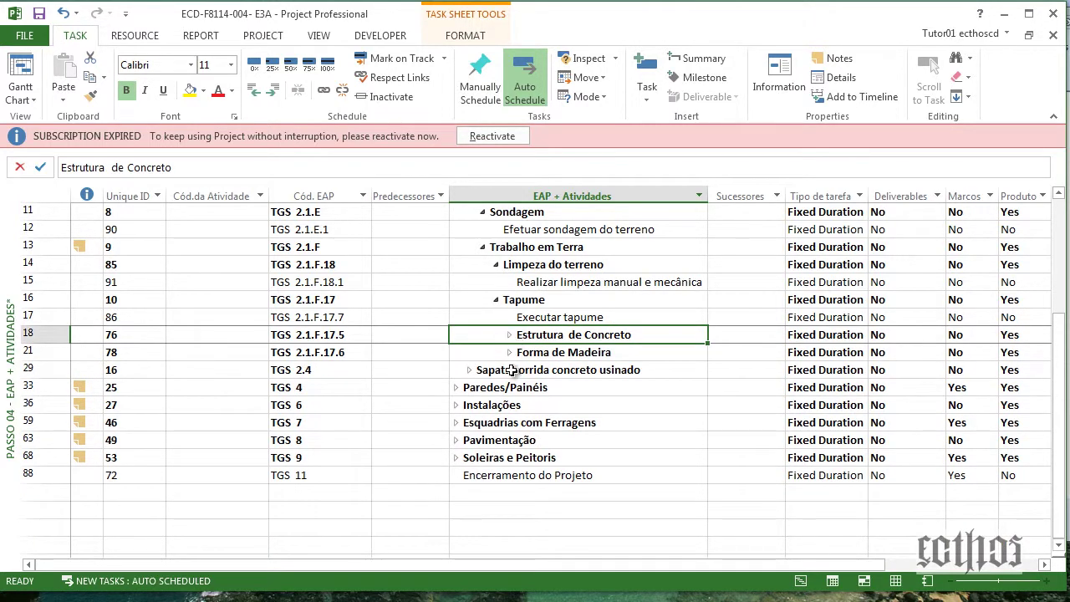
{"action": "left_click", "coordinate": [495, 299]}
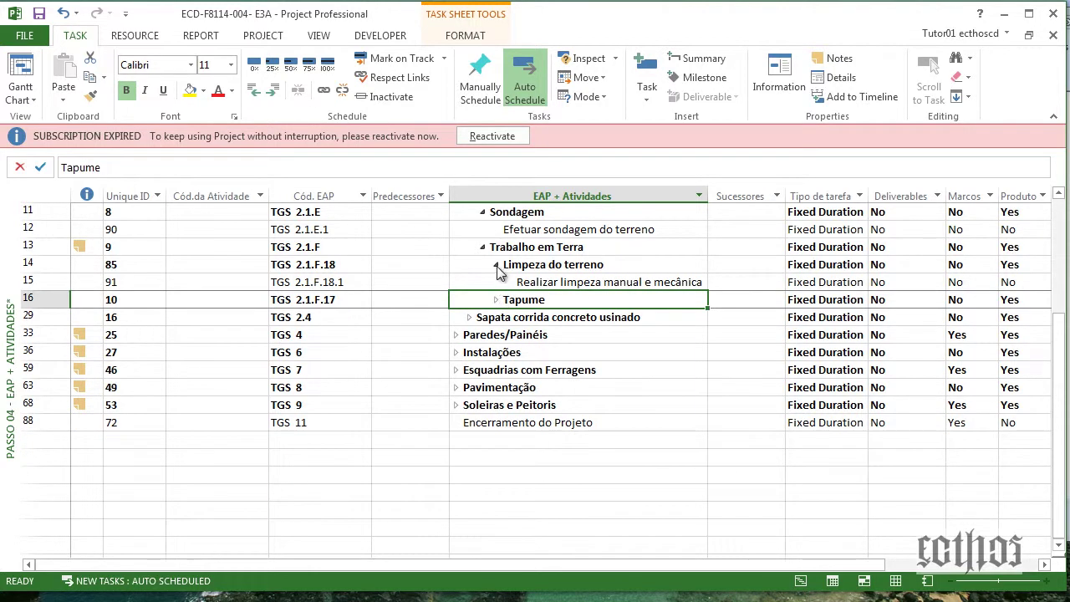
{"action": "left_click", "coordinate": [496, 266]}
{"action": "left_click", "coordinate": [484, 249]}
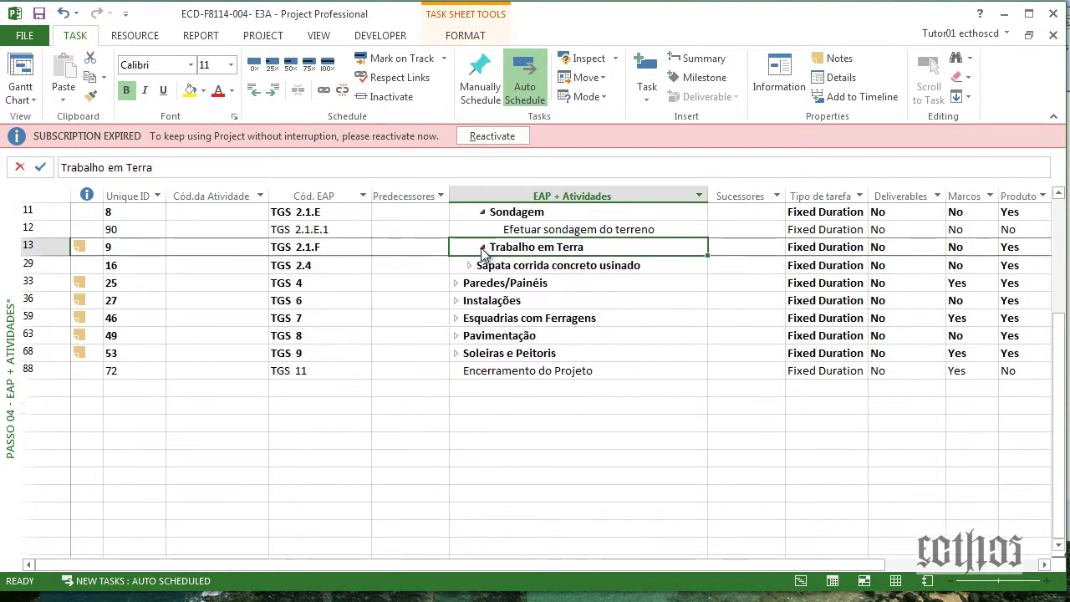
Collapse the Sondagem, Ligações Definitivas and Locação summary tasks.
{"action": "left_click", "coordinate": [482, 212]}
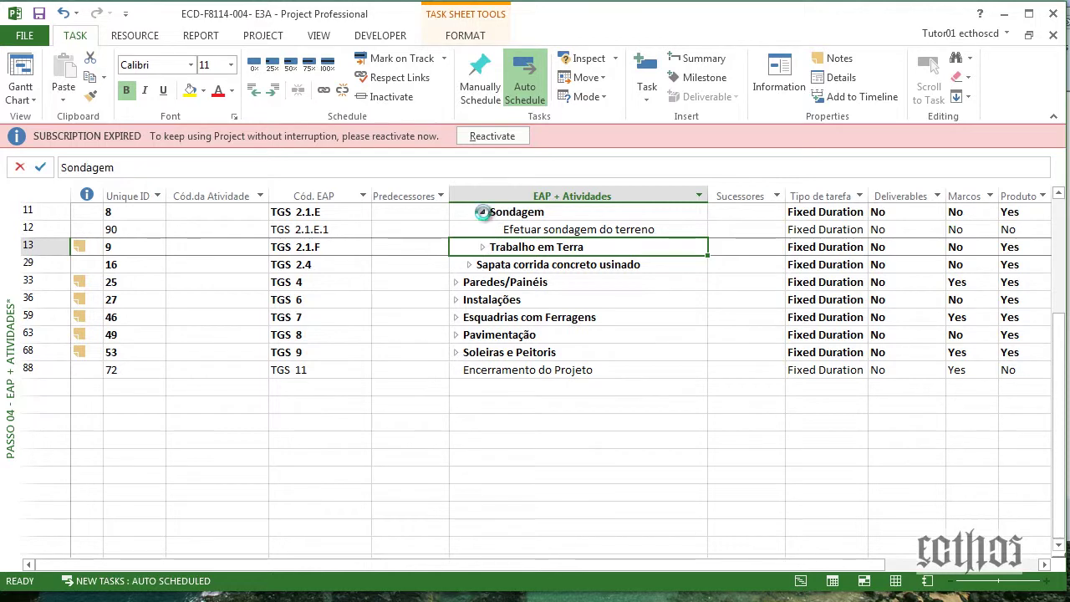
{"action": "scroll", "coordinate": [485, 214], "scroll_direction": "up", "scroll_amount": 1}
{"action": "left_click", "coordinate": [486, 212]}
{"action": "scroll", "coordinate": [485, 219], "scroll_direction": "up", "scroll_amount": 1}
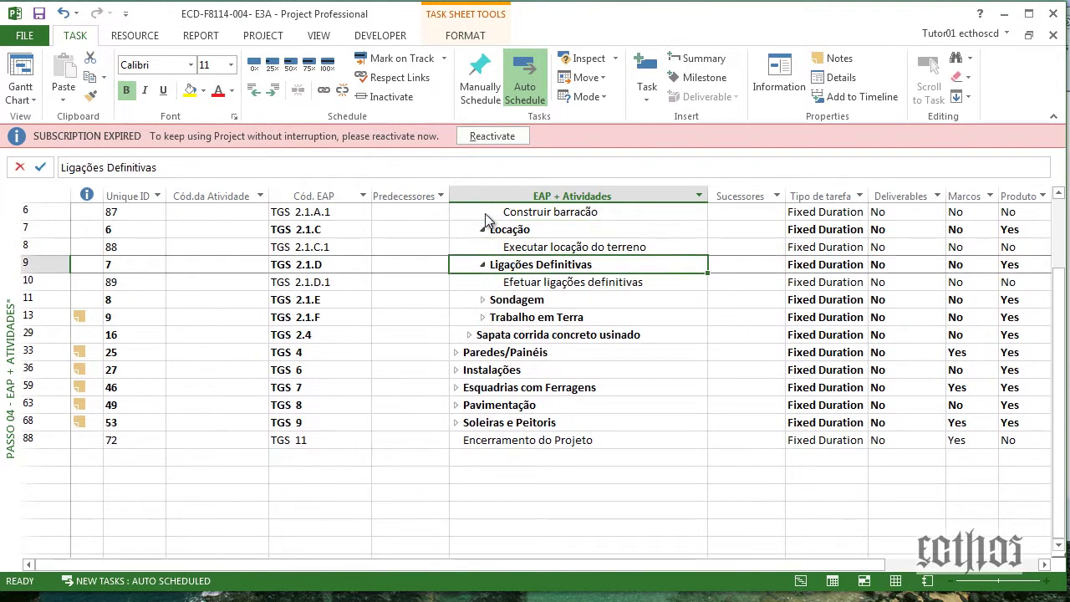
{"action": "left_click", "coordinate": [506, 281]}
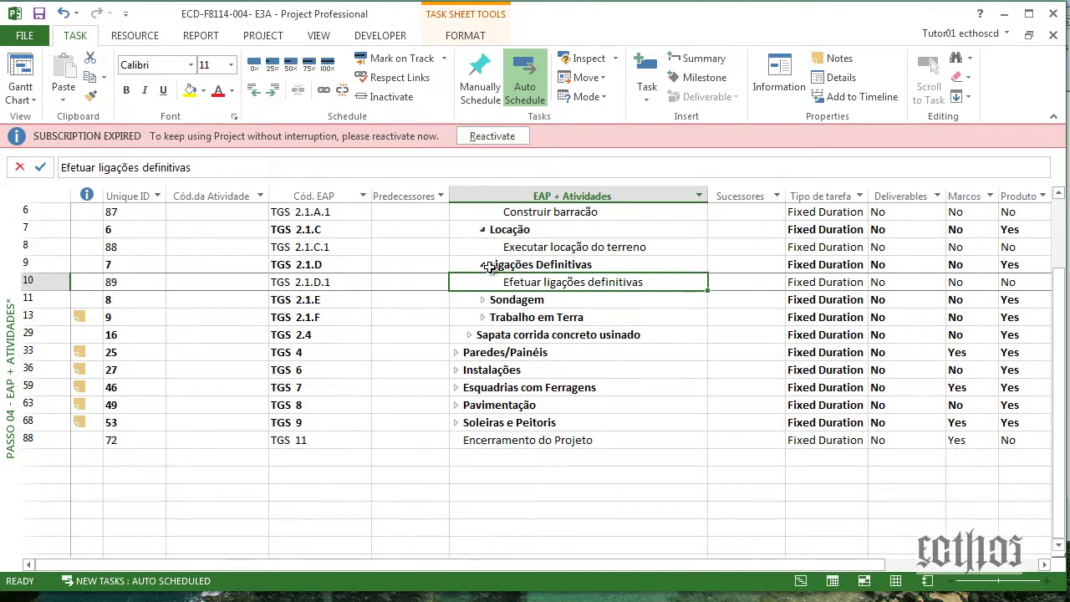
{"action": "left_click", "coordinate": [483, 265]}
{"action": "left_click", "coordinate": [482, 229]}
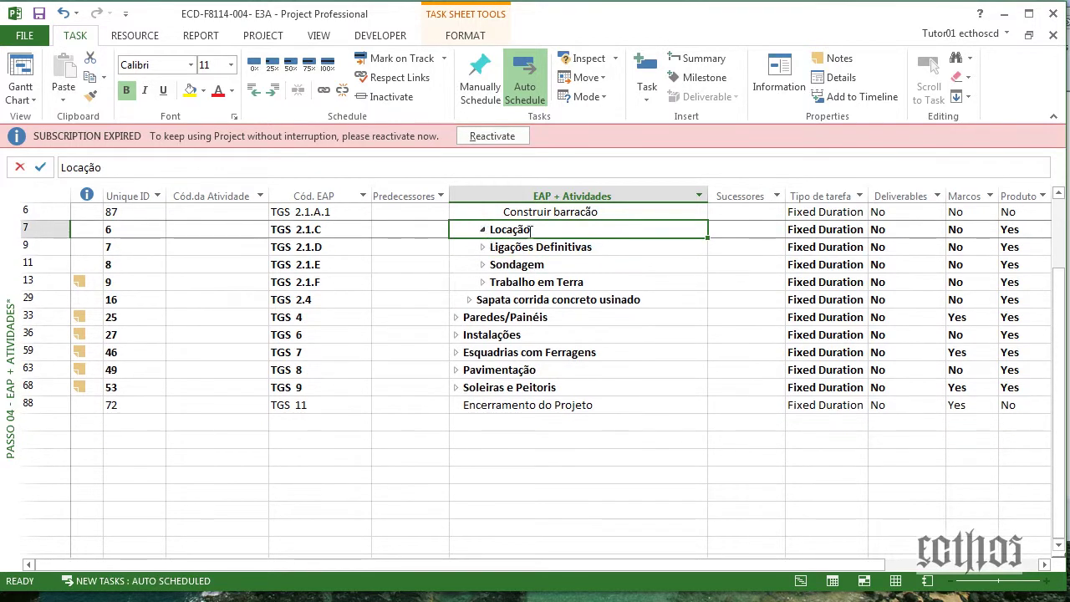
Collapse the Barracão summary task and its parent Projetos,Licenças e Habite-se.
{"action": "key", "text": "Up"}
{"action": "key", "text": "Up"}
{"action": "key", "text": "Up"}
{"action": "key", "text": "Up"}
{"action": "key", "text": "Up"}
{"action": "key", "text": "Down"}
{"action": "key", "text": "Down"}
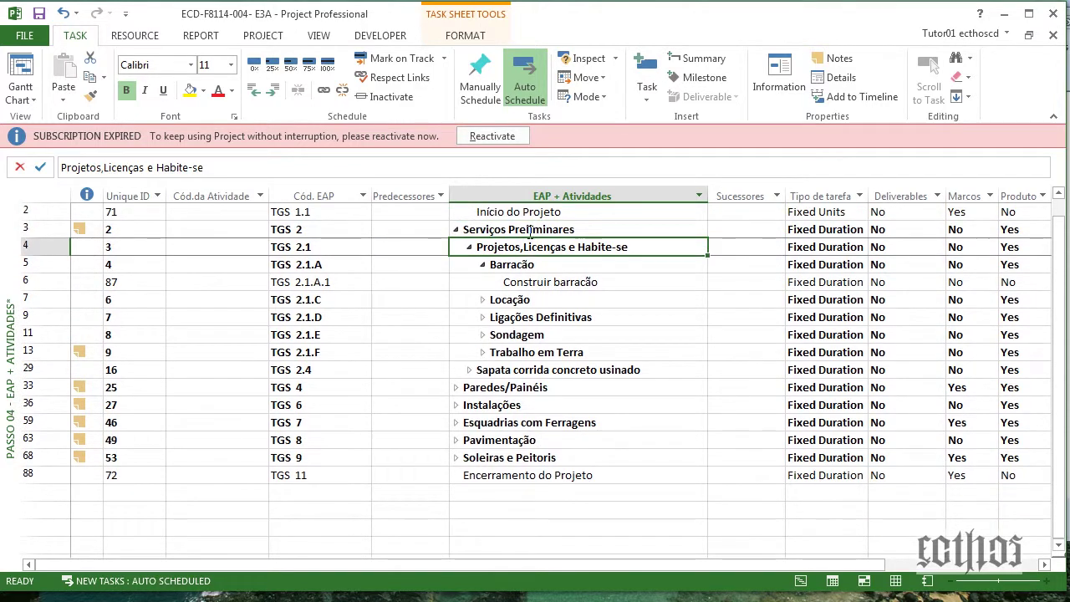
{"action": "left_click", "coordinate": [481, 265]}
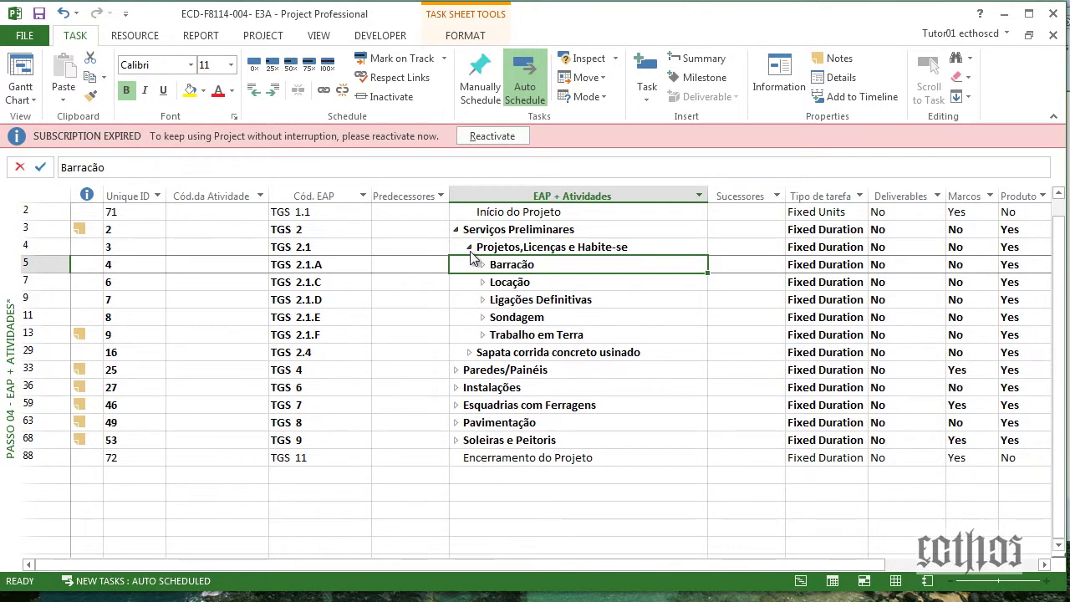
{"action": "left_click", "coordinate": [469, 248]}
Collapse the Serviços Preliminares summary task so only its top-level line shows.
{"action": "key", "text": "Up"}
{"action": "key", "text": "Up"}
{"action": "key", "text": "Up"}
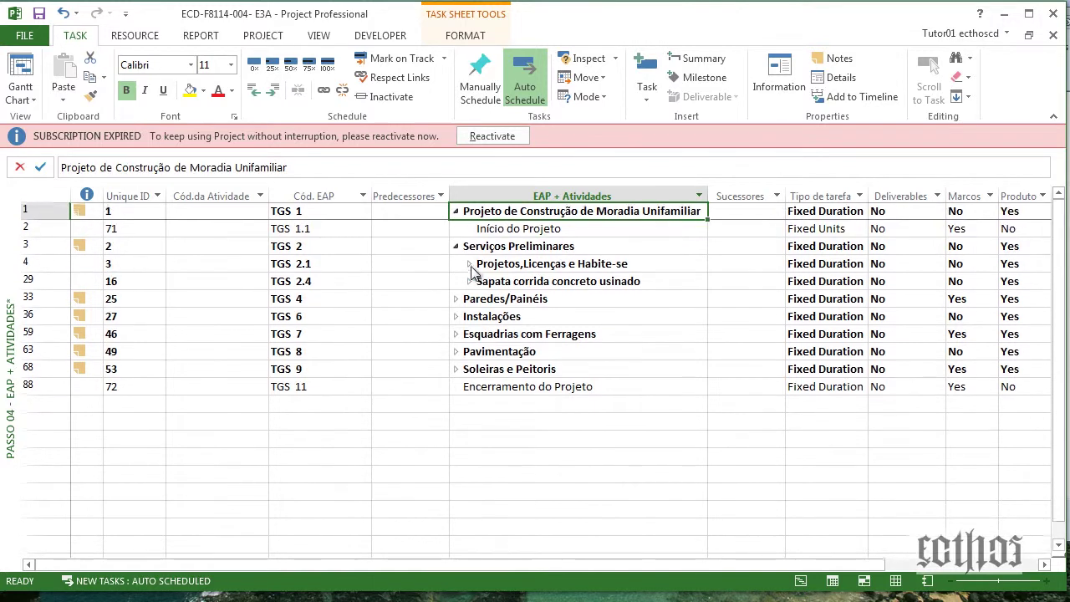
{"action": "key", "text": "Down"}
{"action": "key", "text": "Down"}
{"action": "left_click", "coordinate": [456, 246]}
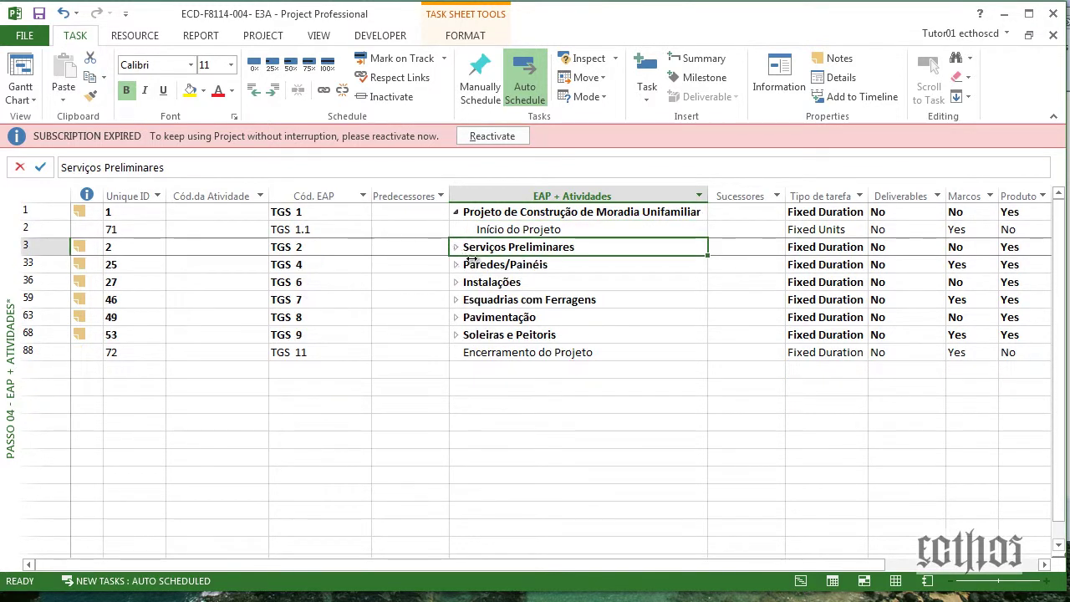
Check which tasks belong to Projeto de Construção de Moradia Unifamiliar by collapsing and re-expanding it.
{"action": "left_click", "coordinate": [459, 215]}
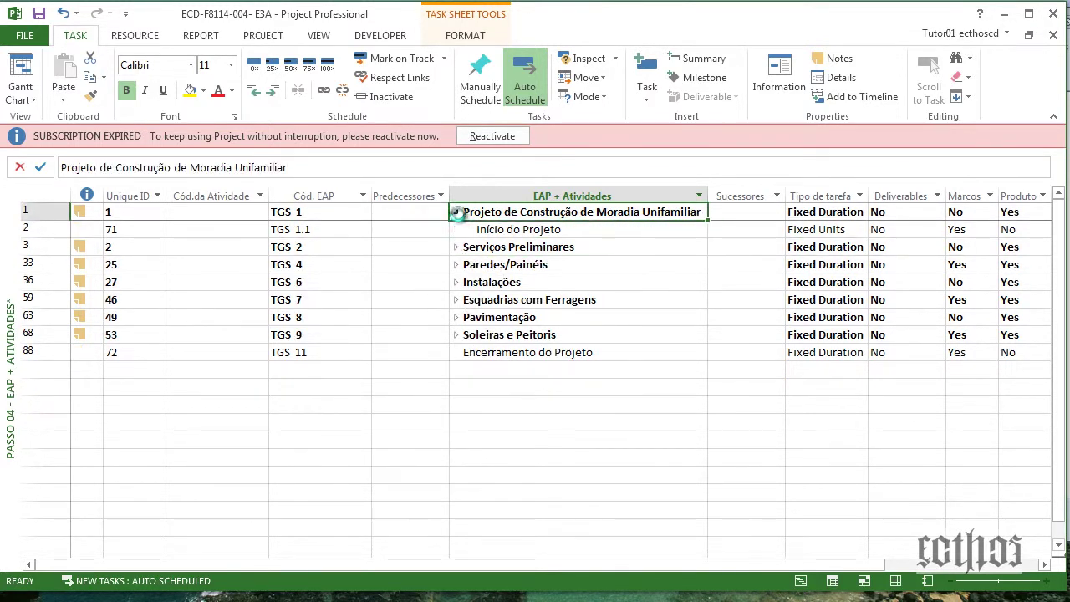
{"action": "left_click", "coordinate": [457, 214]}
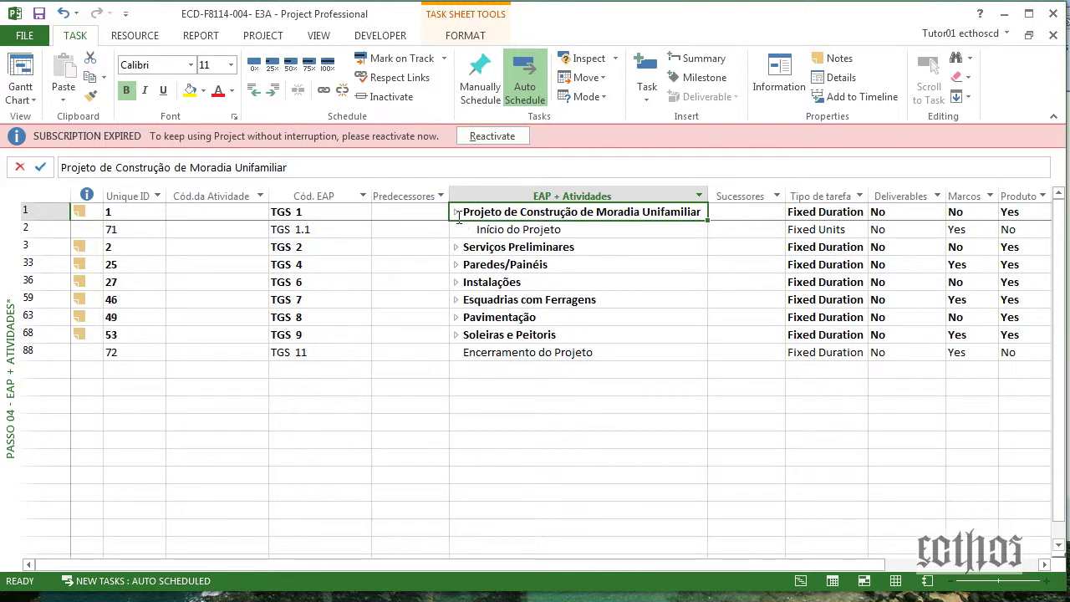
{"action": "left_click", "coordinate": [469, 233]}
{"action": "left_click", "coordinate": [475, 229]}
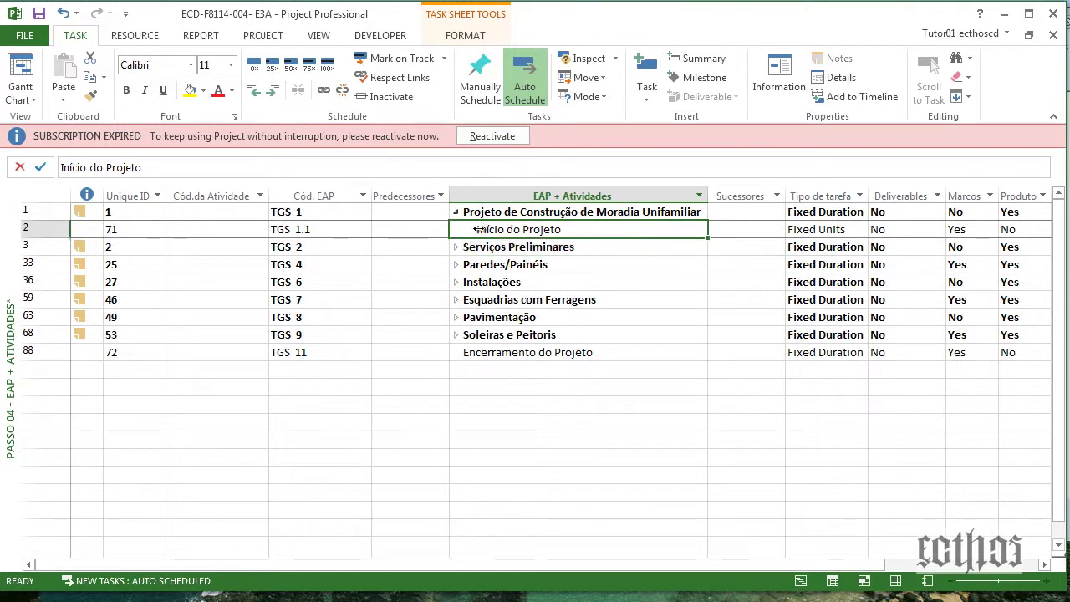
Indent all tasks from Serviços Preliminares through Encerramento do Projeto one level, under Projeto de Construção de Moradia Unifamiliar.
{"action": "left_click_drag", "start_coordinate": [468, 246], "coordinate": [476, 351]}
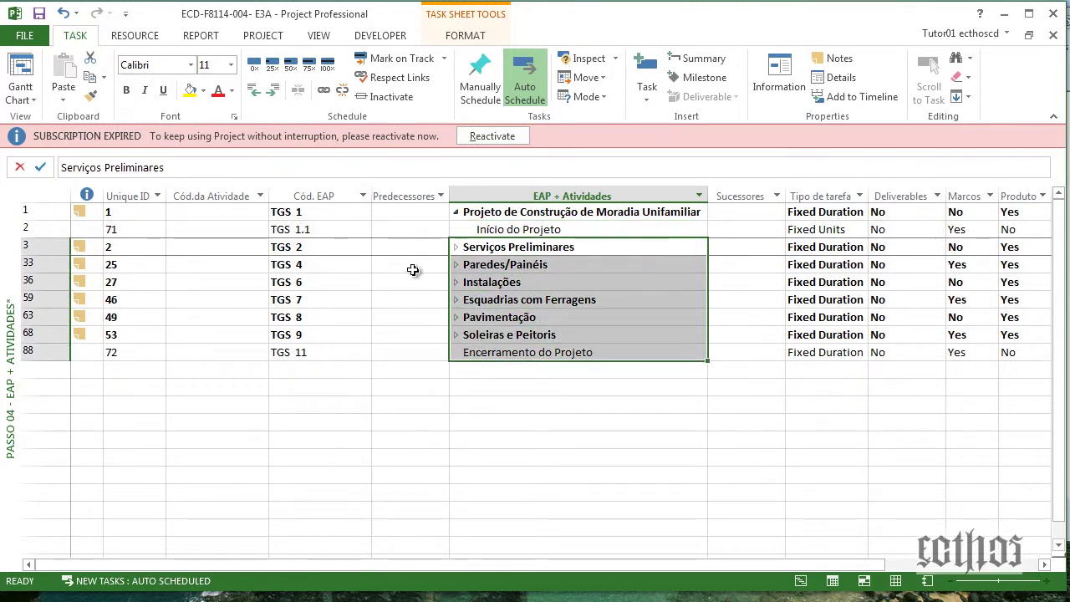
{"action": "left_click", "coordinate": [271, 90]}
{"action": "left_click", "coordinate": [450, 246]}
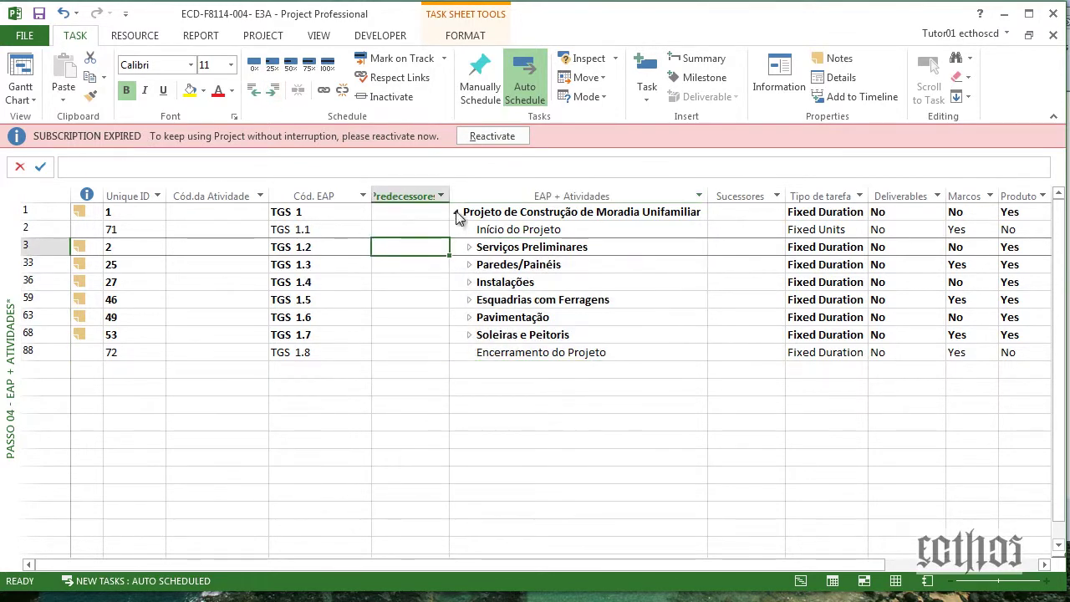
Check the grouping under Projeto de Construção de Moradia Unifamiliar and set the task type of Início do Projeto to Fixed Duration.
{"action": "left_click", "coordinate": [456, 211]}
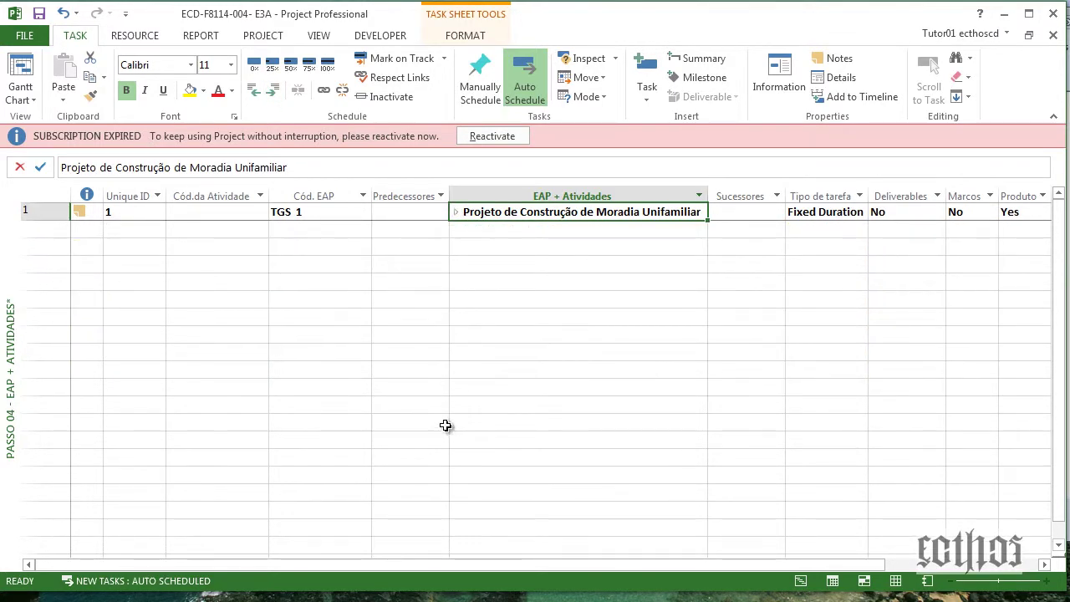
{"action": "left_click", "coordinate": [456, 211]}
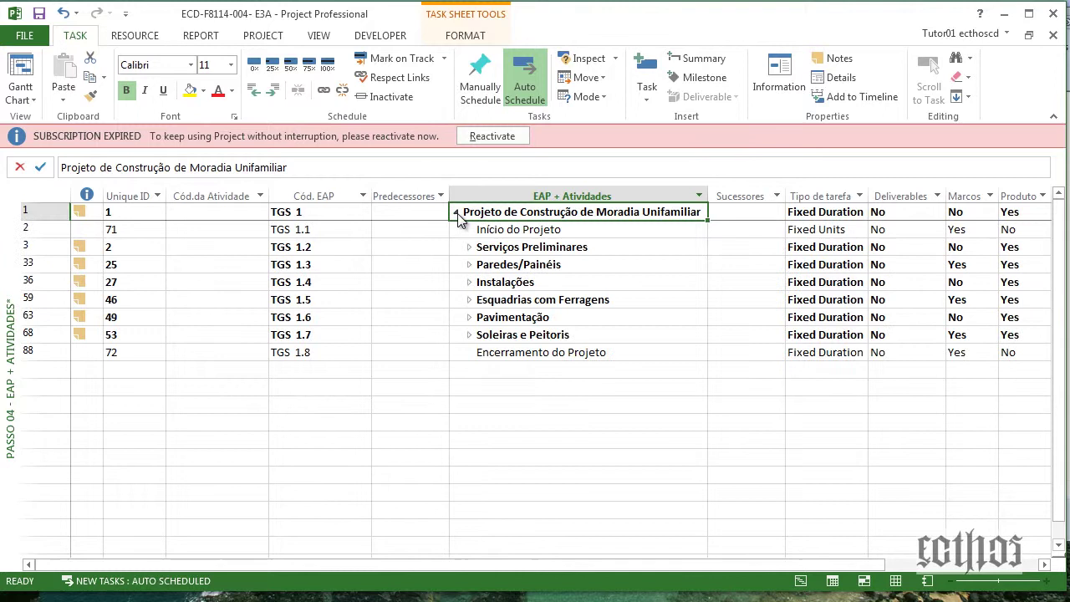
{"action": "left_click", "coordinate": [861, 228]}
{"action": "left_click", "coordinate": [860, 230]}
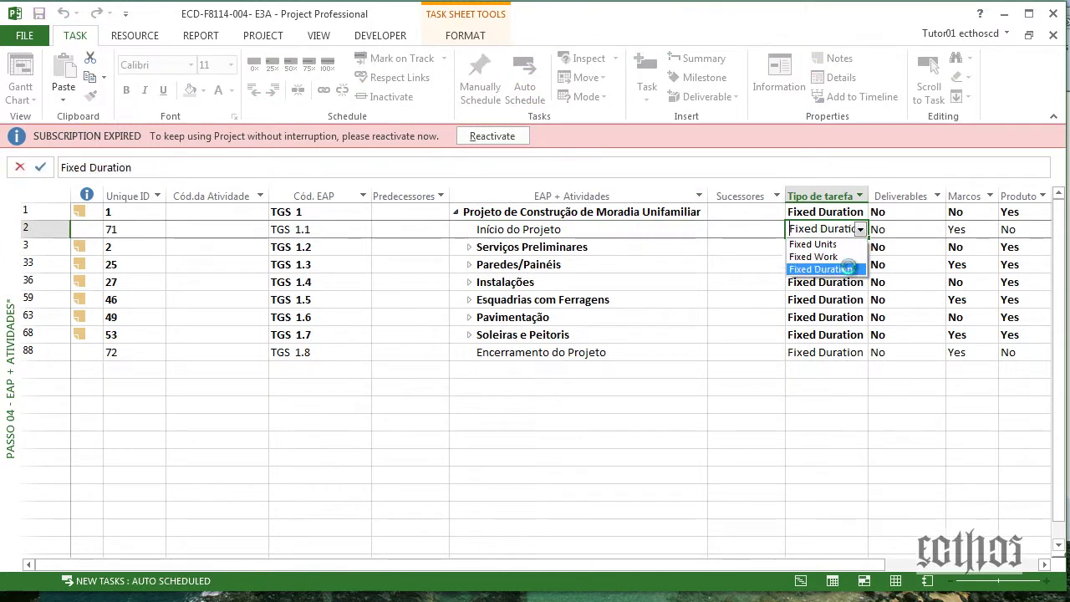
{"action": "left_click", "coordinate": [820, 264]}
Expand Serviços Preliminares and Projetos,Licenças e Habite-se, including the Barracão, Locação and Ligações Definitivas work packages.
{"action": "left_click", "coordinate": [471, 247]}
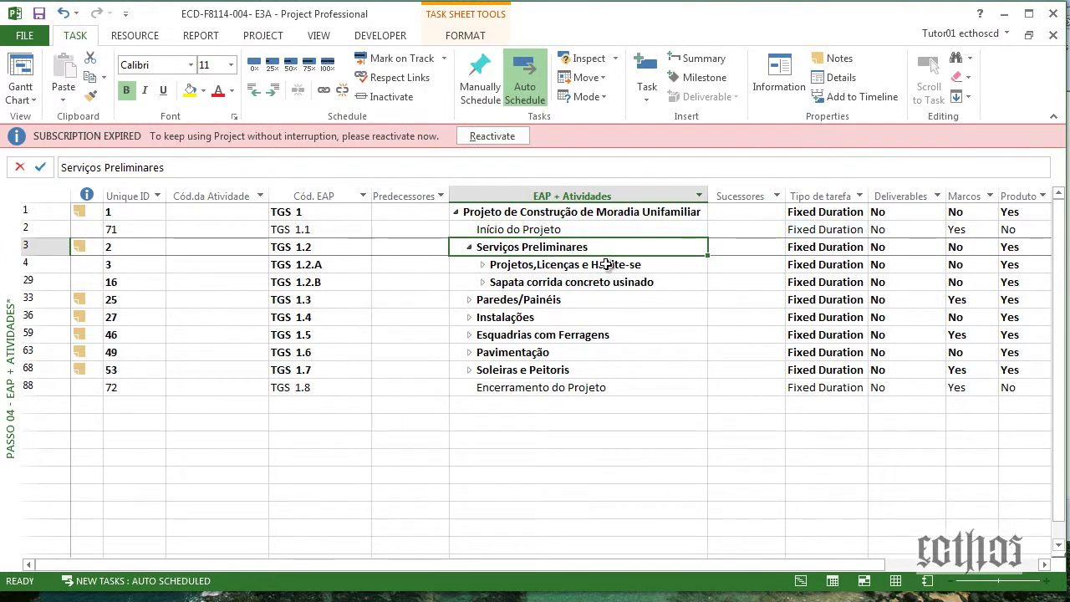
{"action": "left_click", "coordinate": [484, 265]}
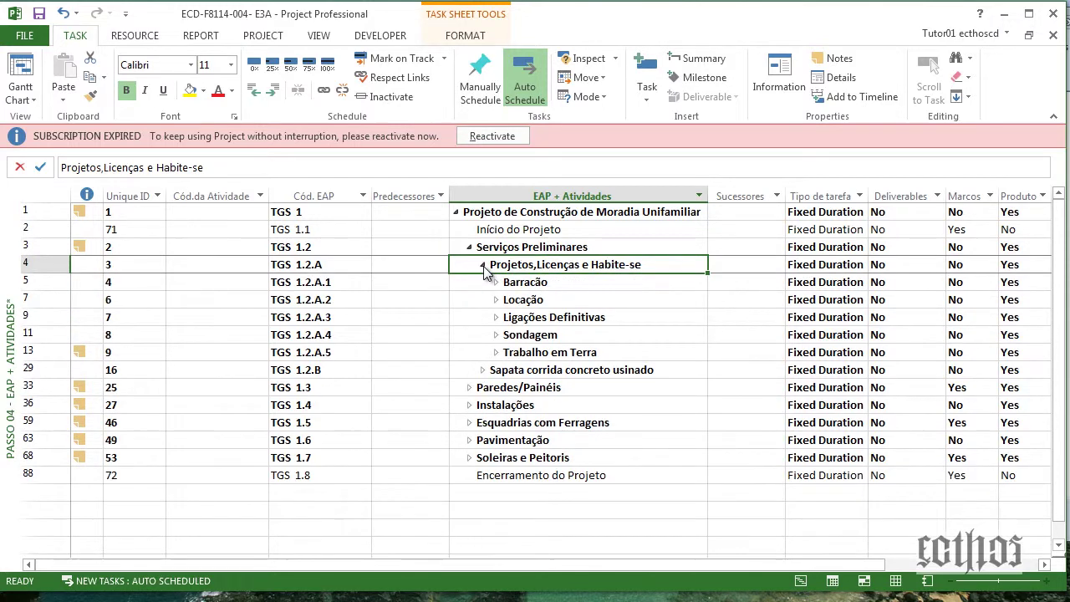
{"action": "left_click", "coordinate": [498, 286]}
{"action": "left_click", "coordinate": [495, 284]}
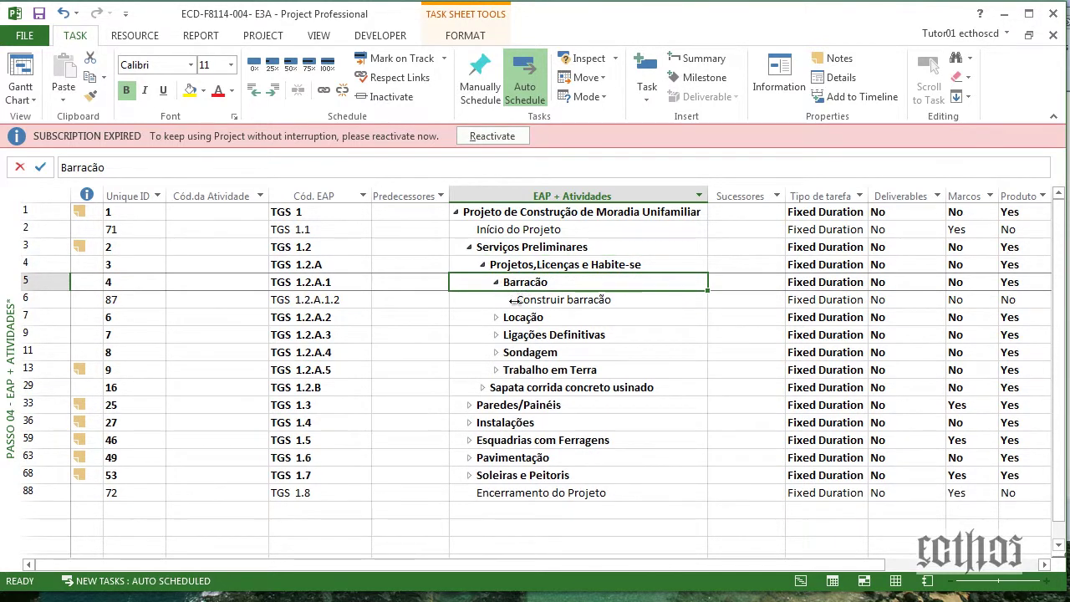
{"action": "left_click", "coordinate": [495, 317]}
{"action": "left_click", "coordinate": [496, 318]}
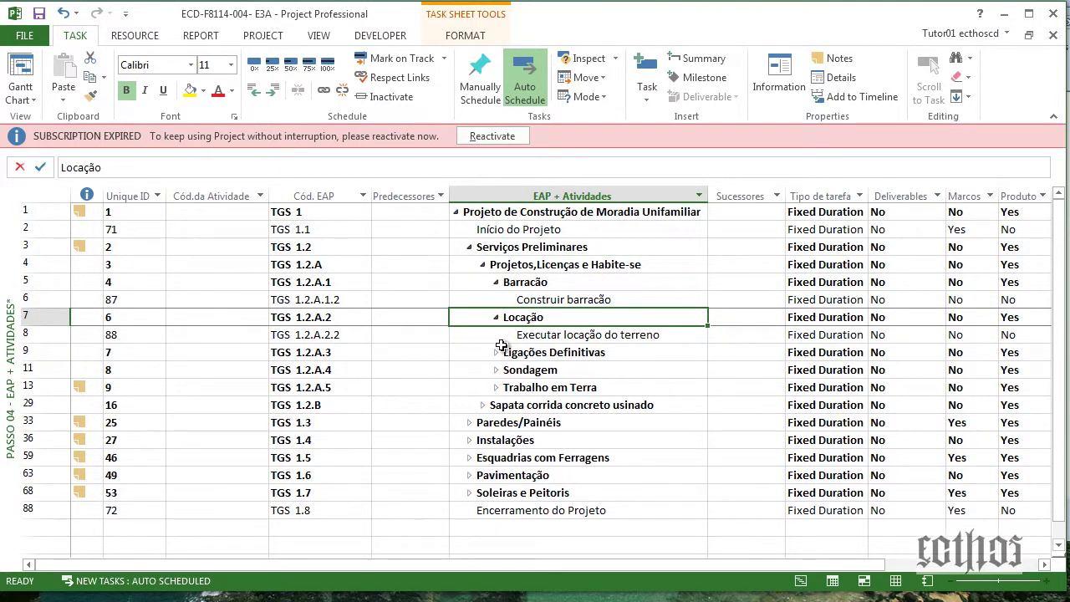
{"action": "left_click", "coordinate": [497, 350]}
{"action": "left_click", "coordinate": [496, 350]}
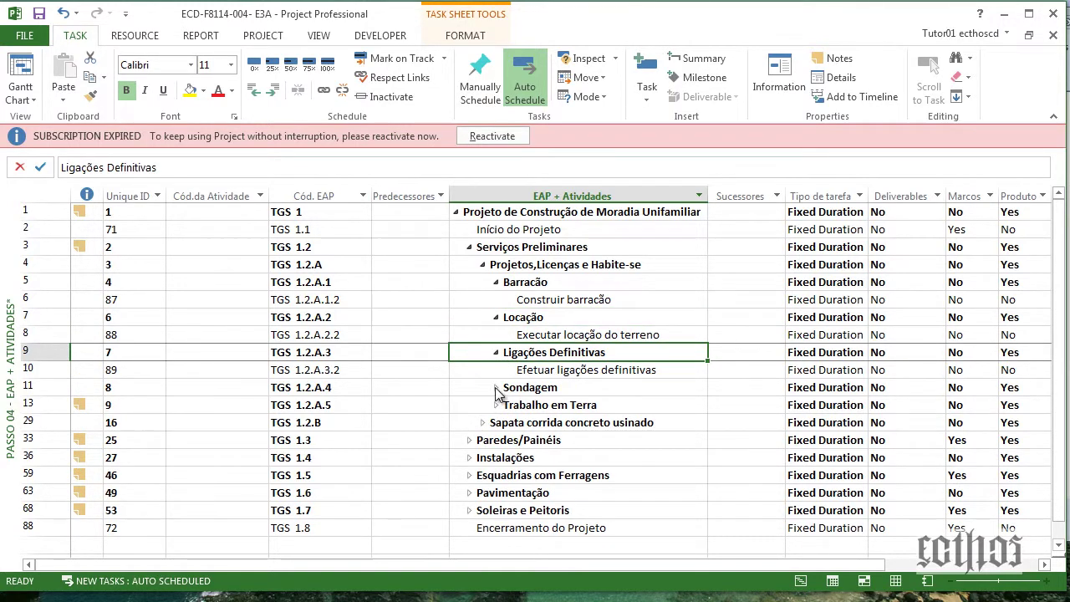
Expand Sondagem and Trabalho em Terra, including the nested Limpeza do terreno and Tapume work packages.
{"action": "left_click", "coordinate": [495, 389]}
{"action": "left_click", "coordinate": [495, 389]}
{"action": "left_click", "coordinate": [495, 422]}
{"action": "left_click", "coordinate": [495, 422]}
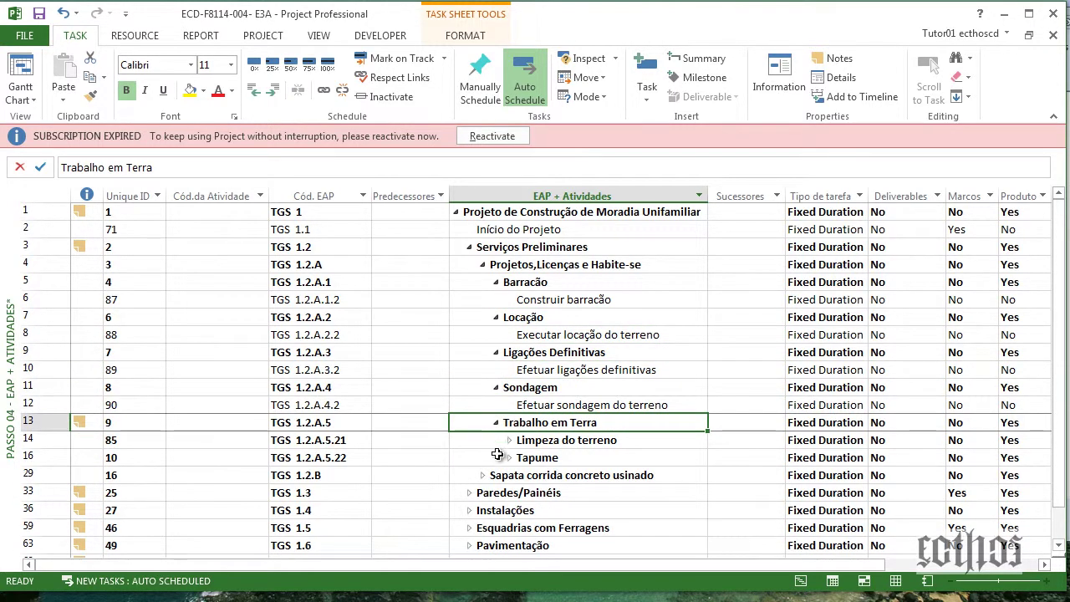
{"action": "left_click", "coordinate": [509, 439]}
{"action": "left_click", "coordinate": [509, 439]}
{"action": "left_click", "coordinate": [509, 475]}
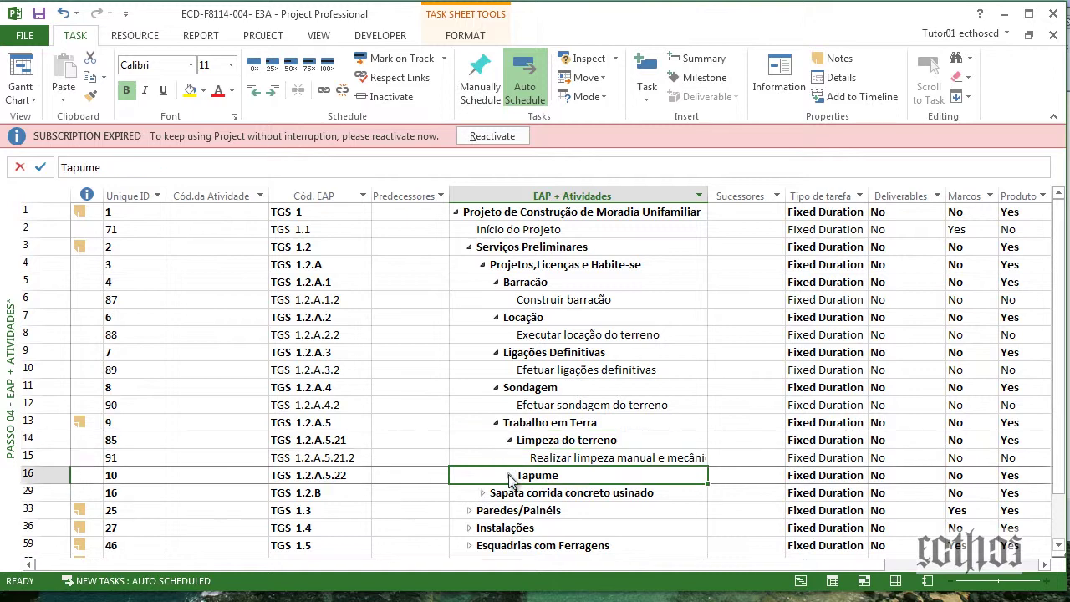
{"action": "left_click", "coordinate": [509, 475]}
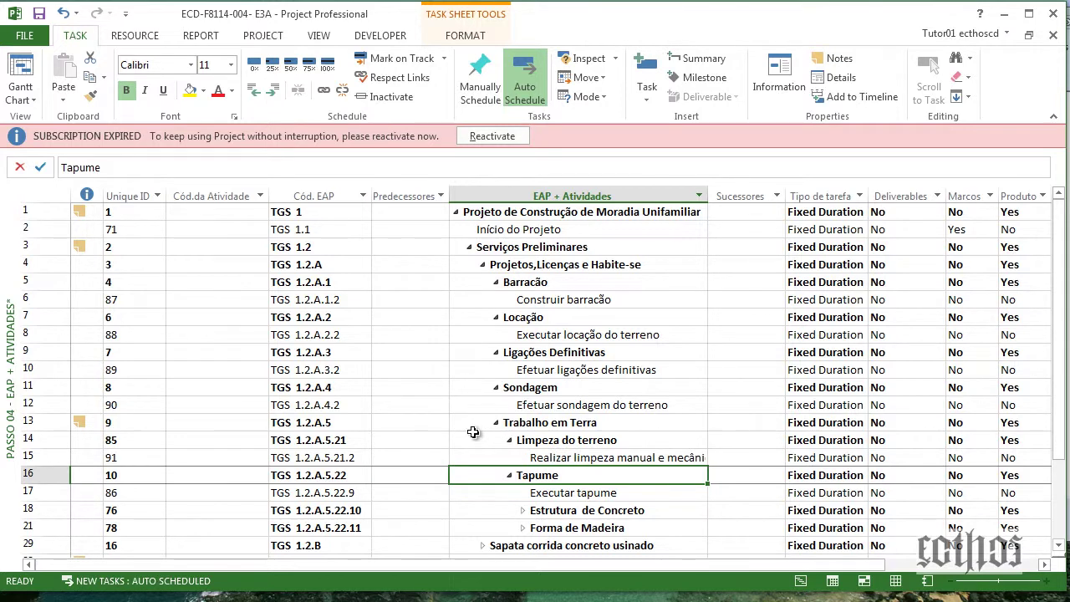
Set the text style color of Critical Tasks to the theme blue.
{"action": "left_click", "coordinate": [638, 336]}
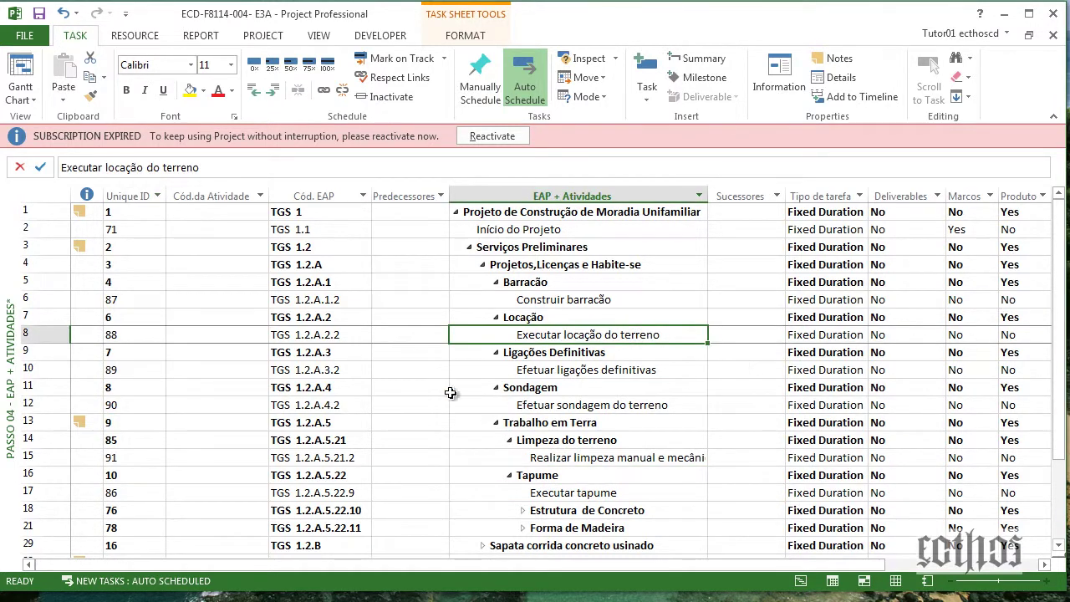
{"action": "left_click", "coordinate": [464, 36]}
{"action": "left_click", "coordinate": [23, 75]}
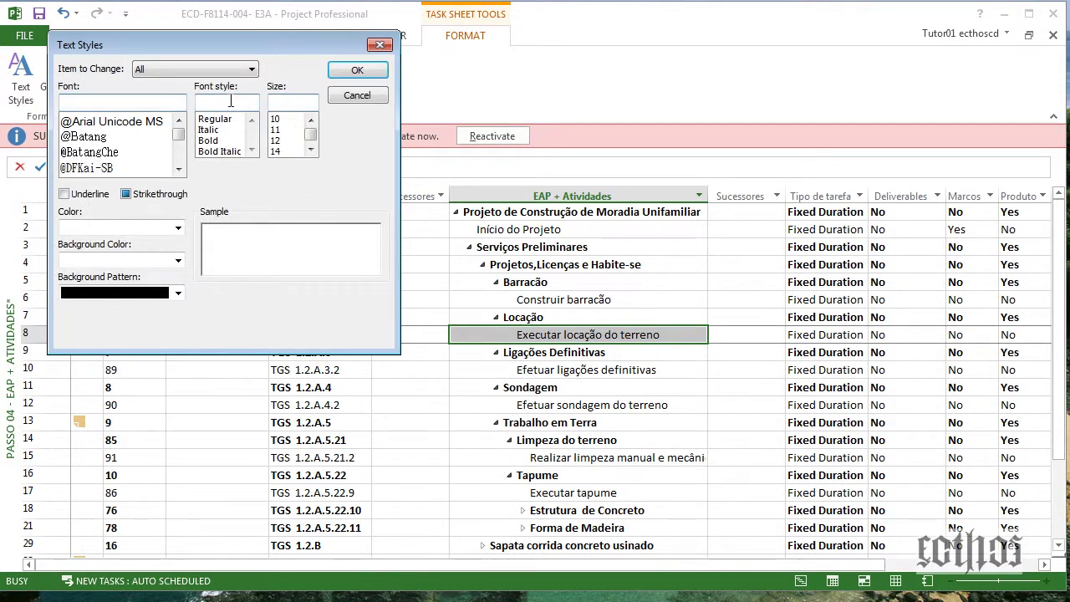
{"action": "left_click", "coordinate": [234, 72]}
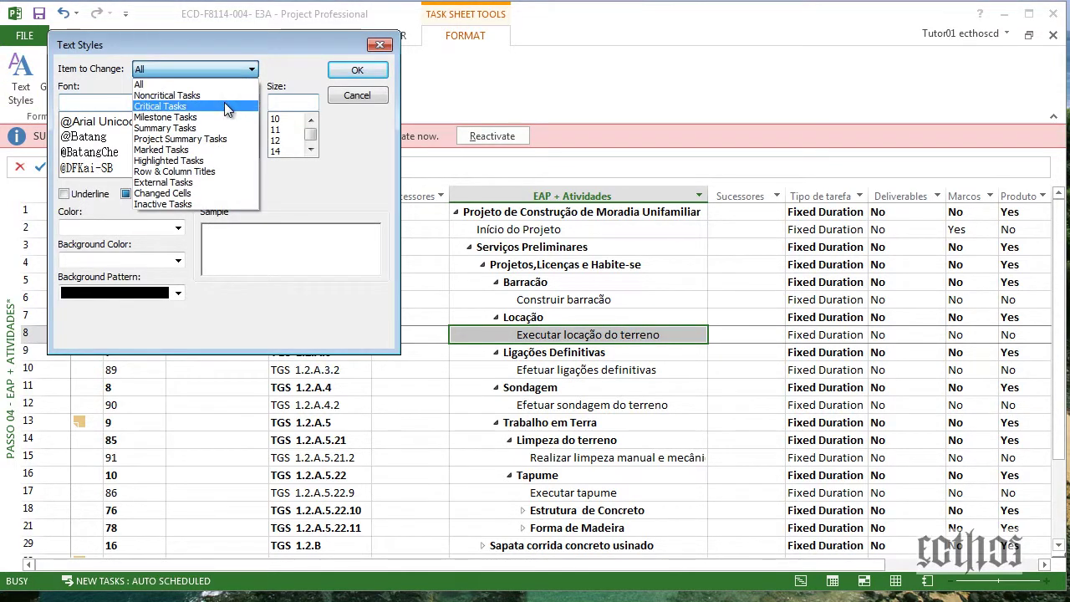
{"action": "left_click", "coordinate": [224, 102]}
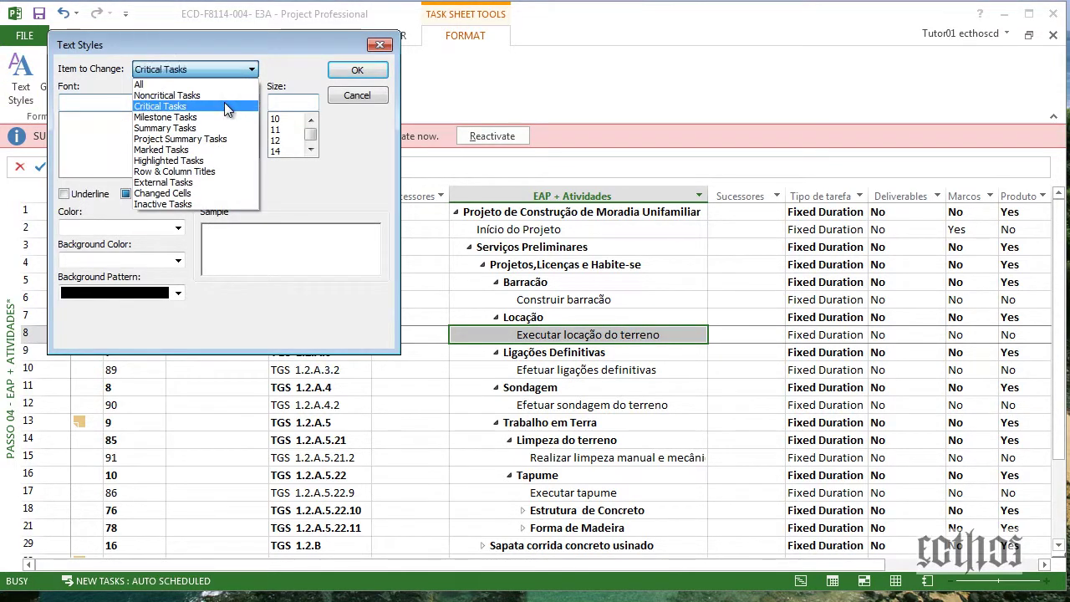
{"action": "left_click", "coordinate": [177, 227]}
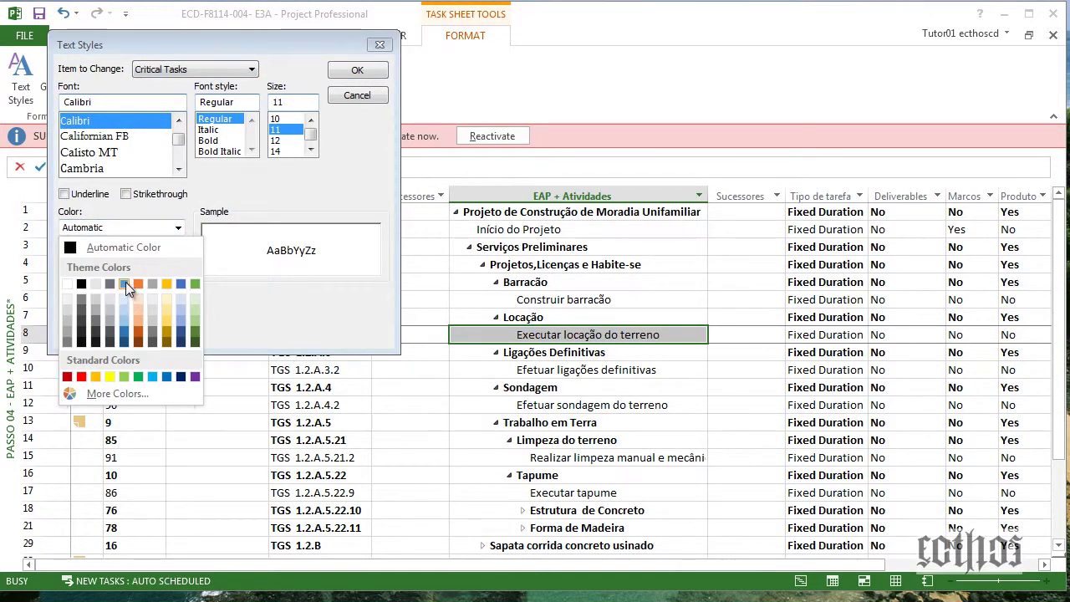
{"action": "left_click", "coordinate": [126, 283]}
Set the text style color of Milestone Tasks to the theme orange.
{"action": "left_click", "coordinate": [233, 69]}
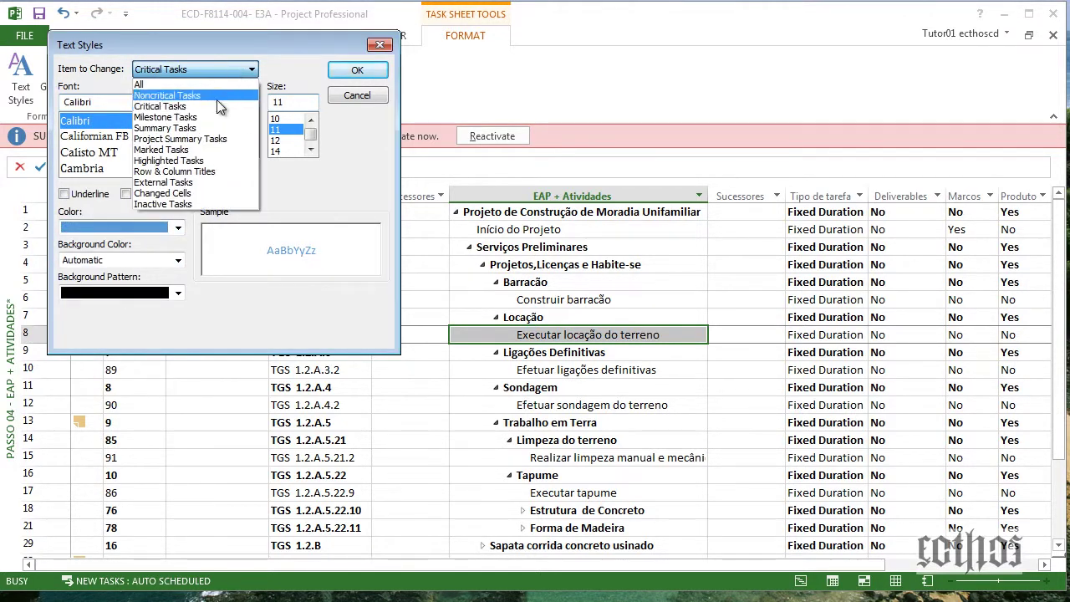
{"action": "left_click", "coordinate": [193, 114]}
{"action": "left_click", "coordinate": [178, 227]}
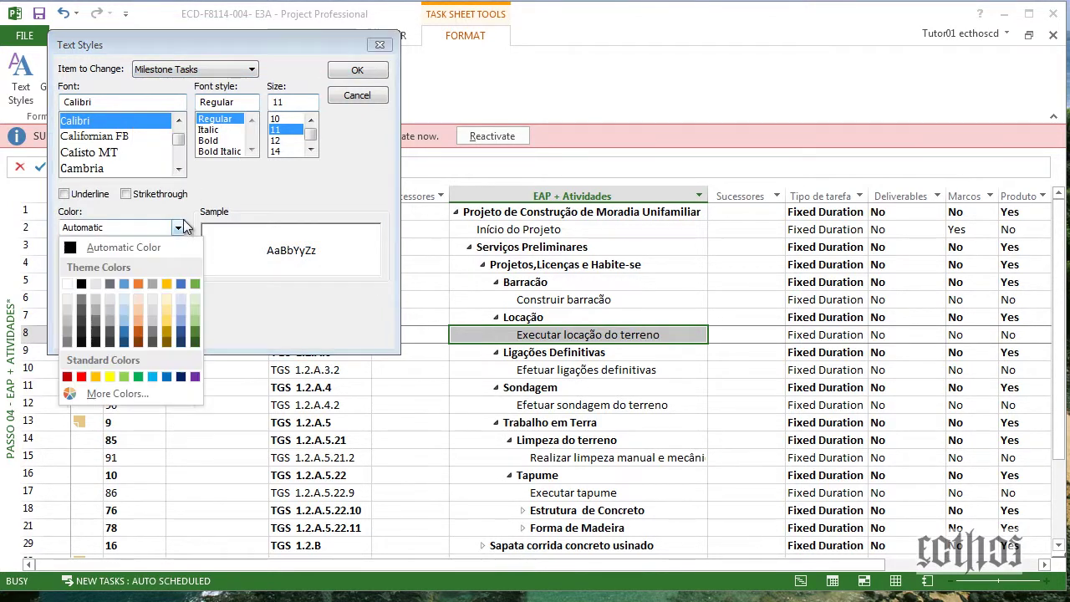
{"action": "left_click", "coordinate": [138, 283]}
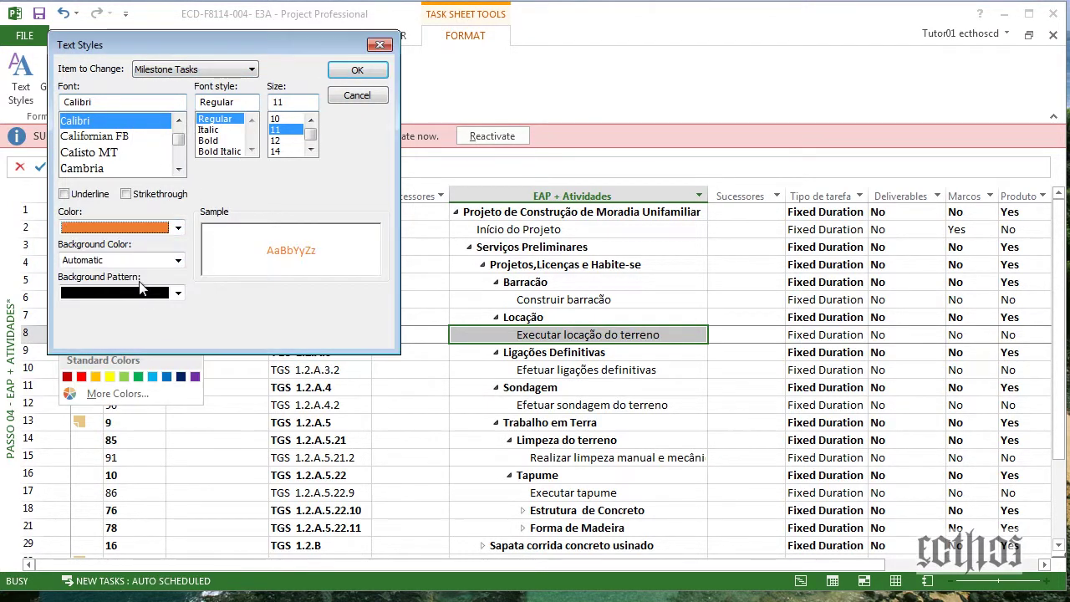
Set the text style color of Noncritical Tasks to the theme blue and apply the text styles to the sheet.
{"action": "left_click", "coordinate": [192, 69]}
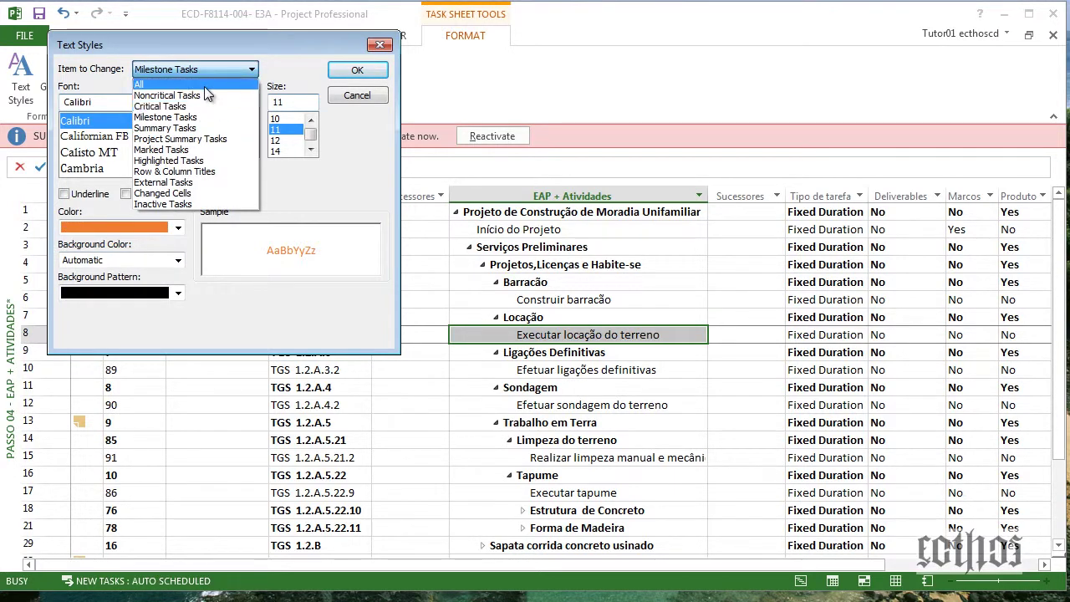
{"action": "left_click", "coordinate": [204, 92]}
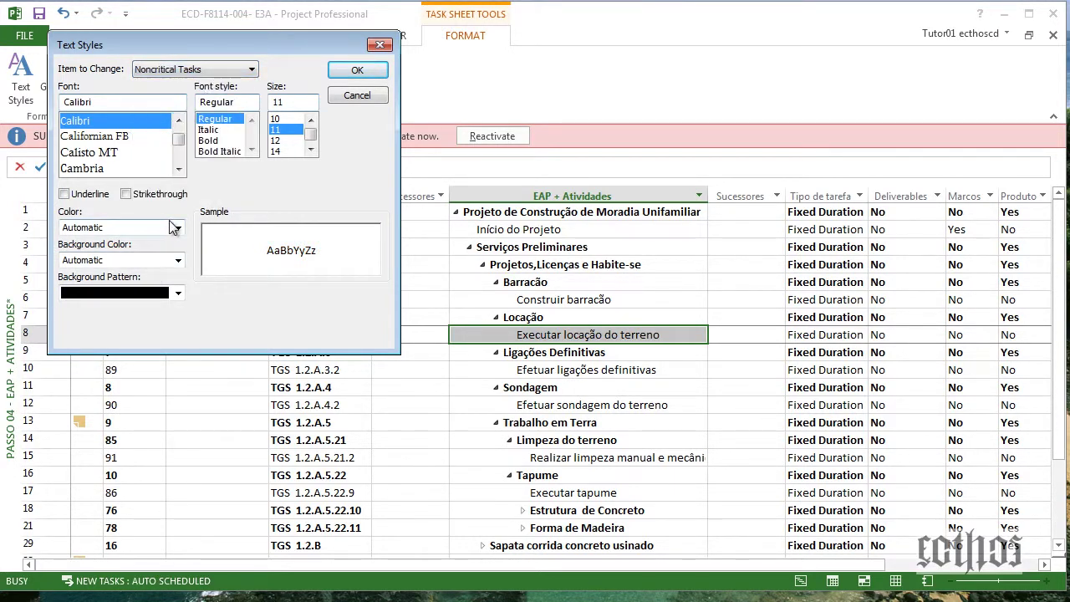
{"action": "left_click", "coordinate": [171, 227]}
{"action": "left_click", "coordinate": [120, 280]}
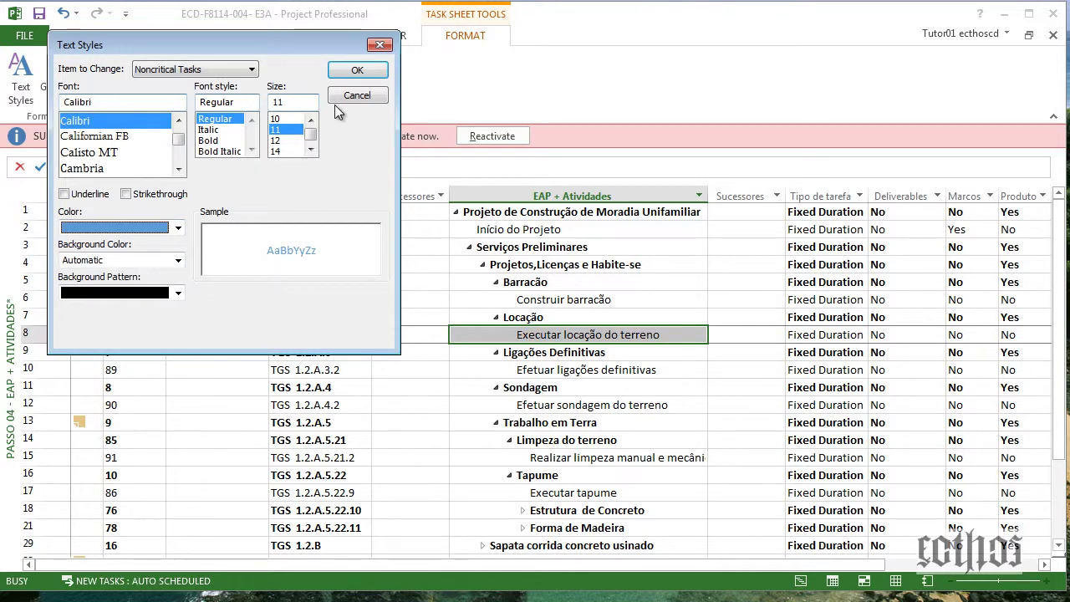
{"action": "left_click", "coordinate": [356, 70]}
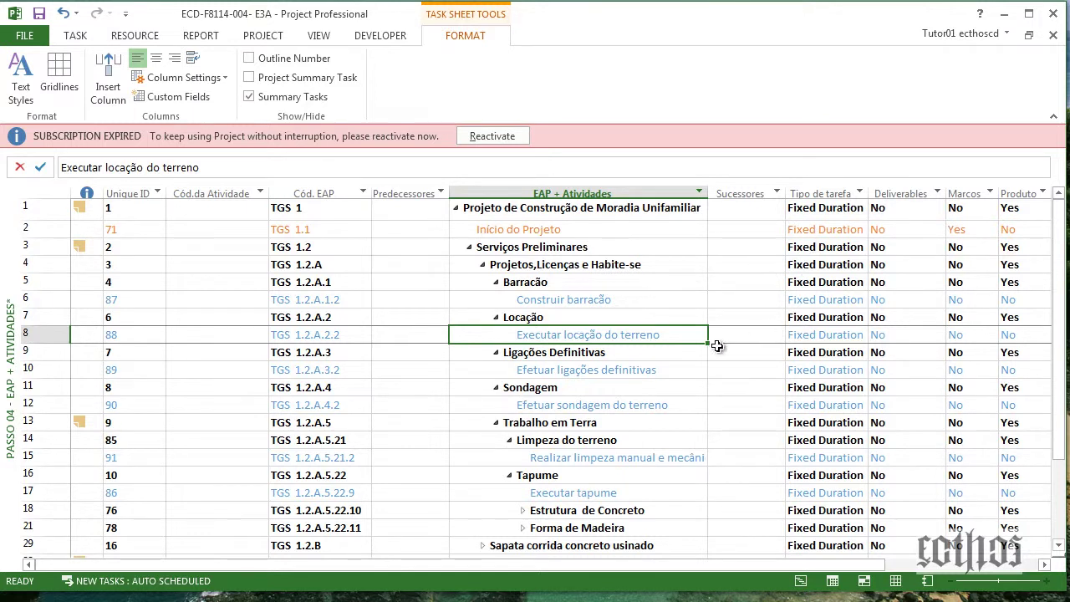
Switch to the seq_num_E3 note in Notepad, look at the next sequence number, and minimize the note.
{"action": "left_click", "coordinate": [653, 356]}
{"action": "left_click", "coordinate": [659, 387]}
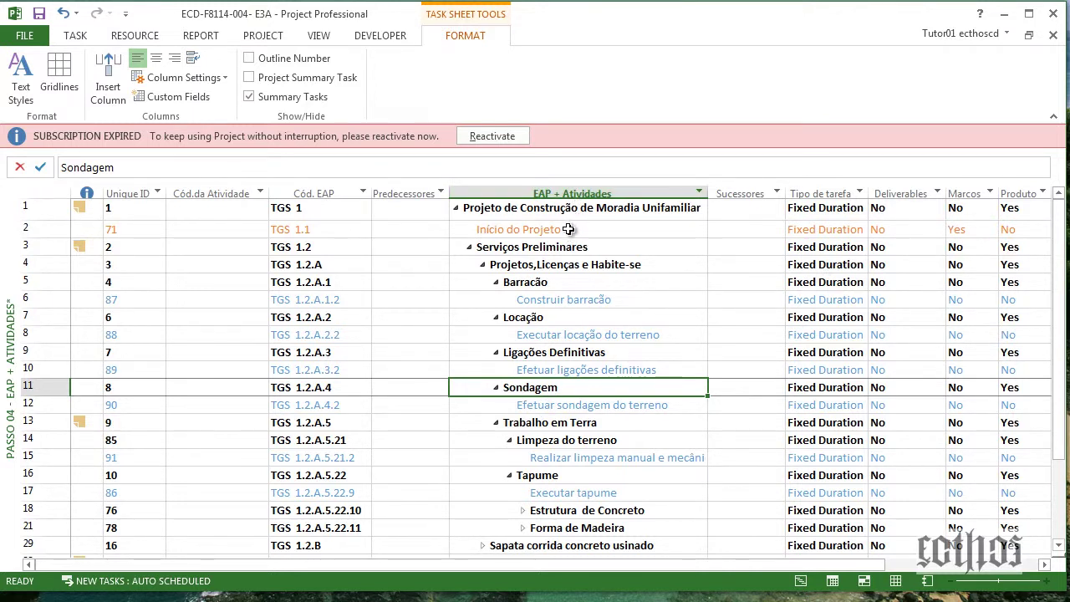
{"action": "left_click", "coordinate": [223, 601]}
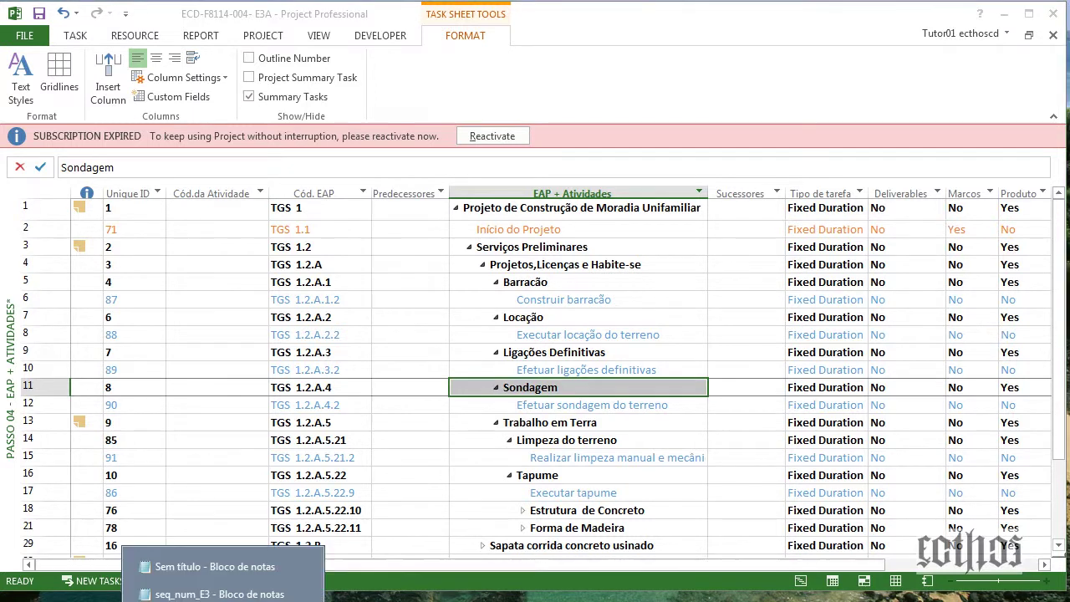
{"action": "left_click", "coordinate": [219, 594]}
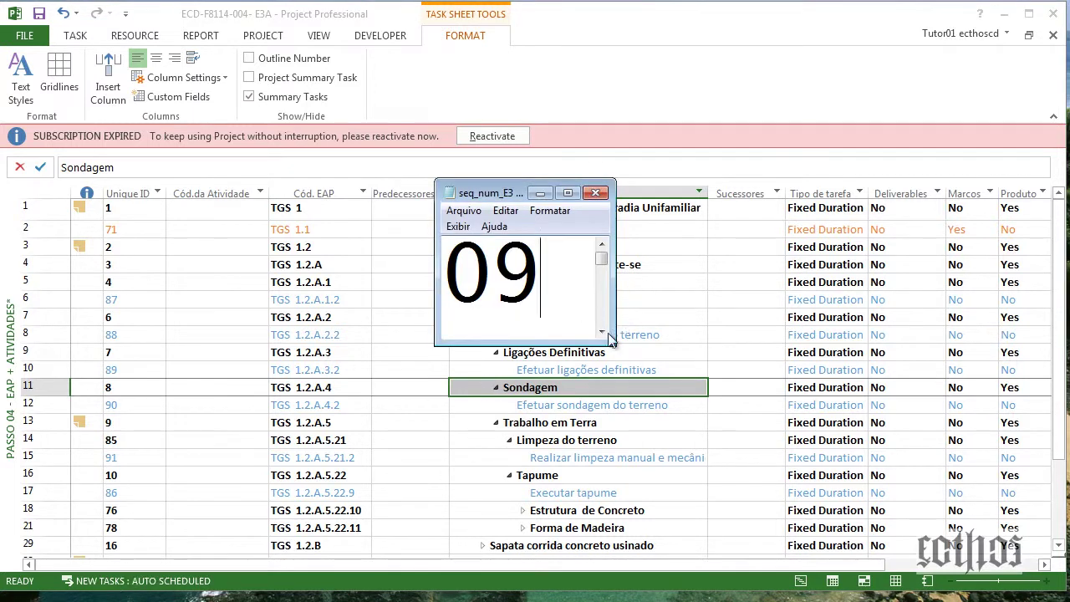
{"action": "scroll", "coordinate": [609, 330], "scroll_direction": "down", "scroll_amount": 3}
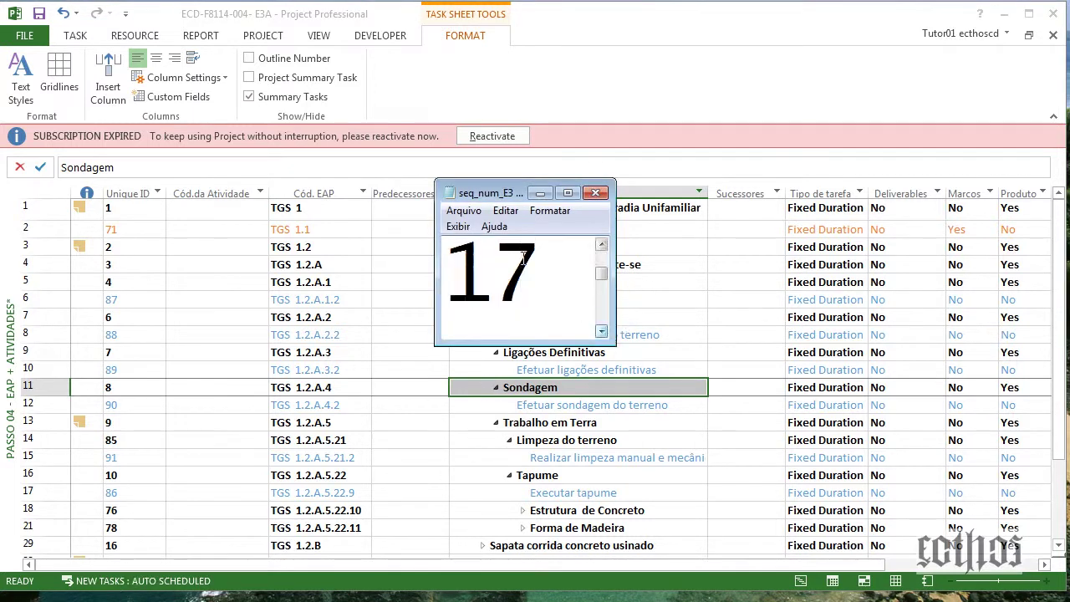
{"action": "left_click", "coordinate": [540, 194]}
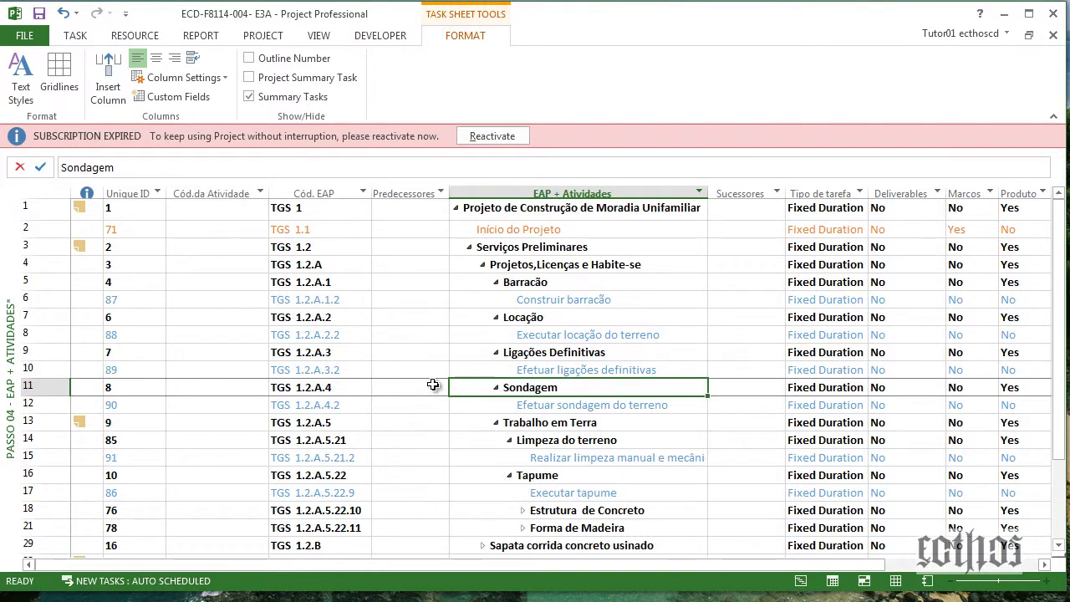
Edit the definition of the Passo04 - EAP + Atividades table and rename it to Passo 04 - EAP + Atividades.
{"action": "left_click", "coordinate": [826, 263]}
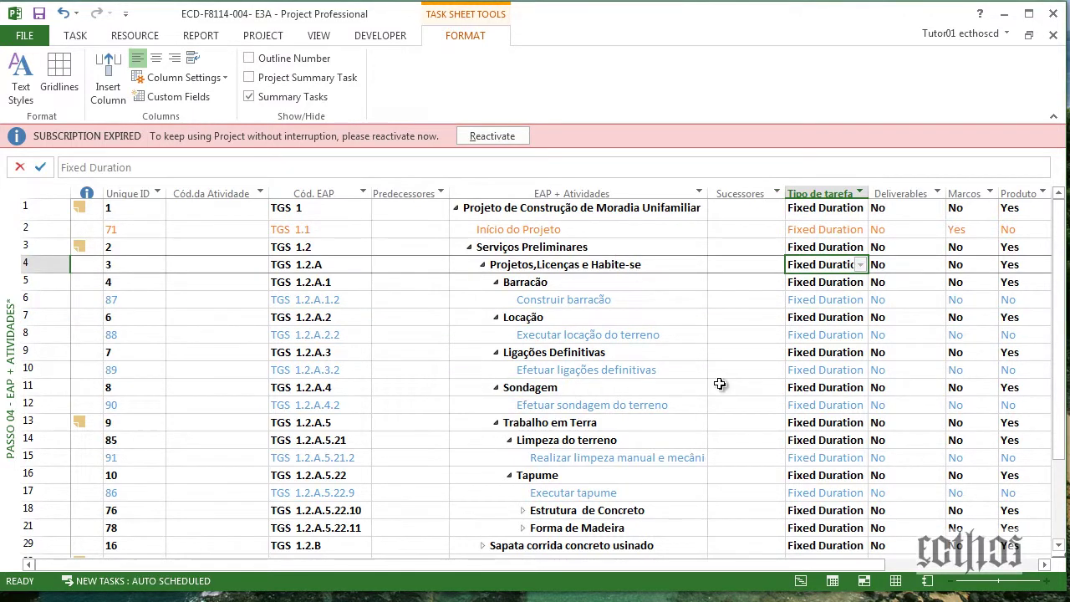
{"action": "left_click", "coordinate": [319, 35]}
{"action": "left_click", "coordinate": [382, 96]}
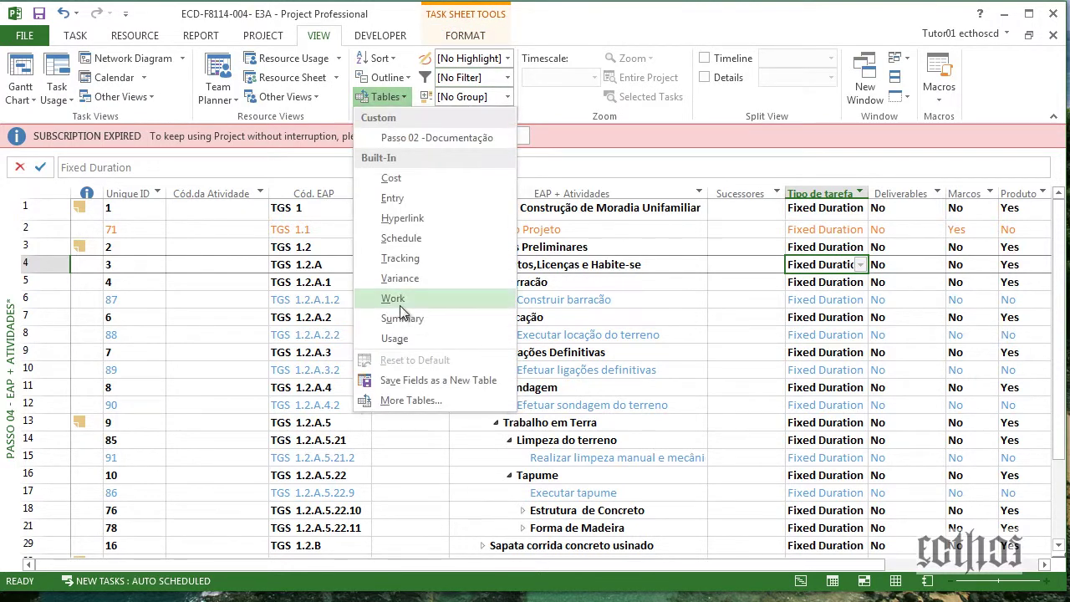
{"action": "left_click", "coordinate": [406, 398]}
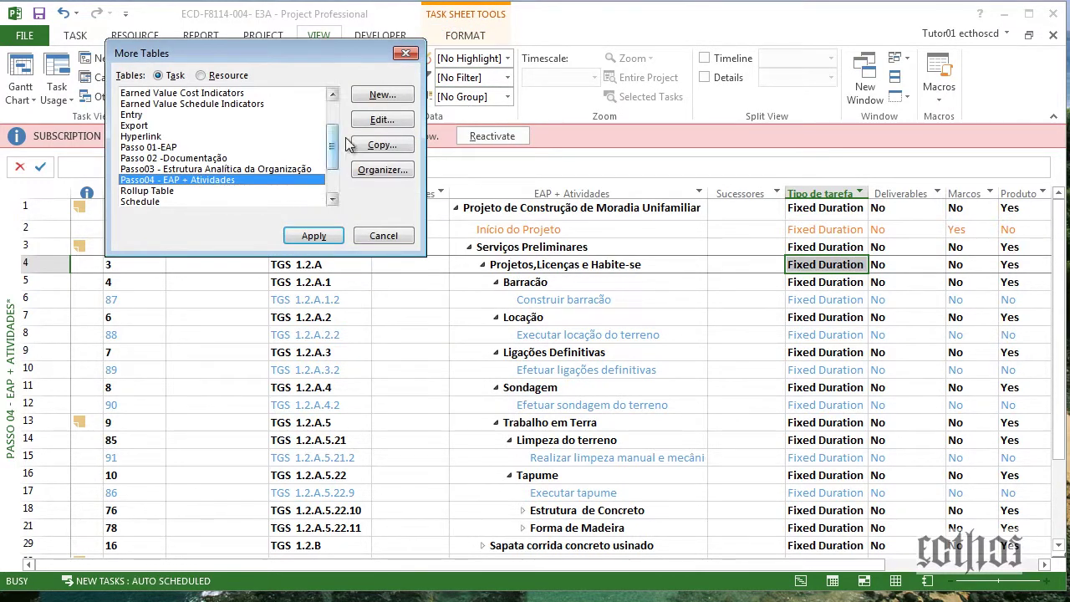
{"action": "left_click", "coordinate": [372, 122]}
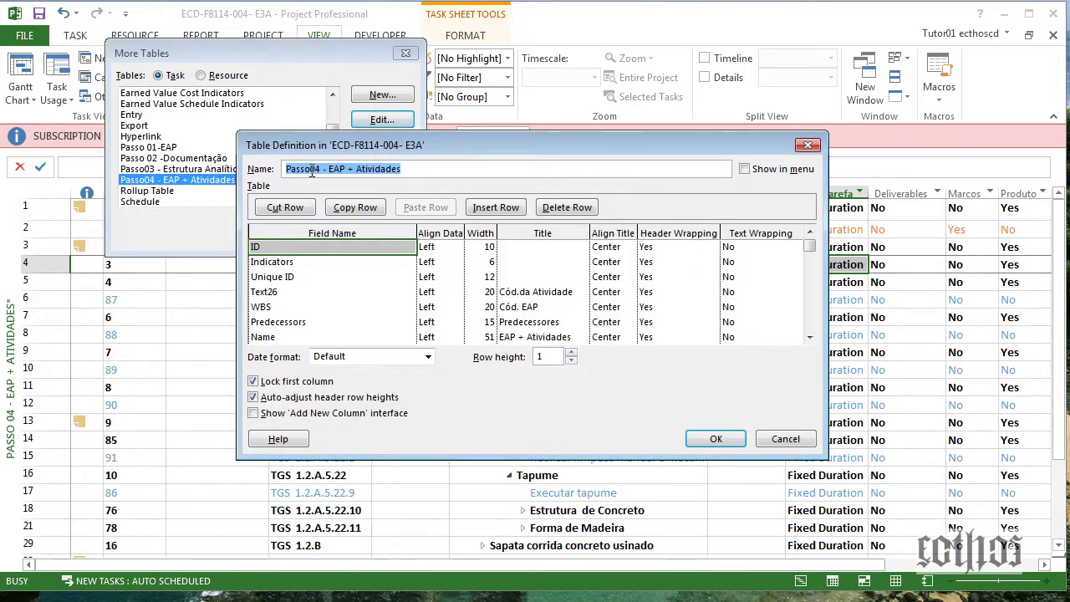
{"action": "key", "text": "Escape"}
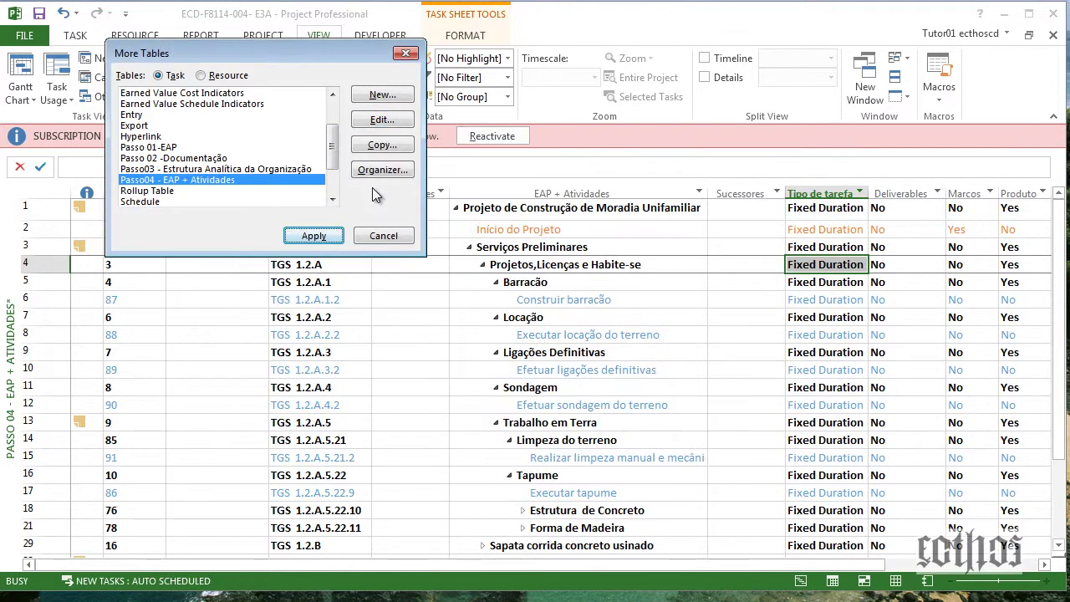
{"action": "left_click", "coordinate": [372, 122]}
{"action": "left_click", "coordinate": [312, 168]}
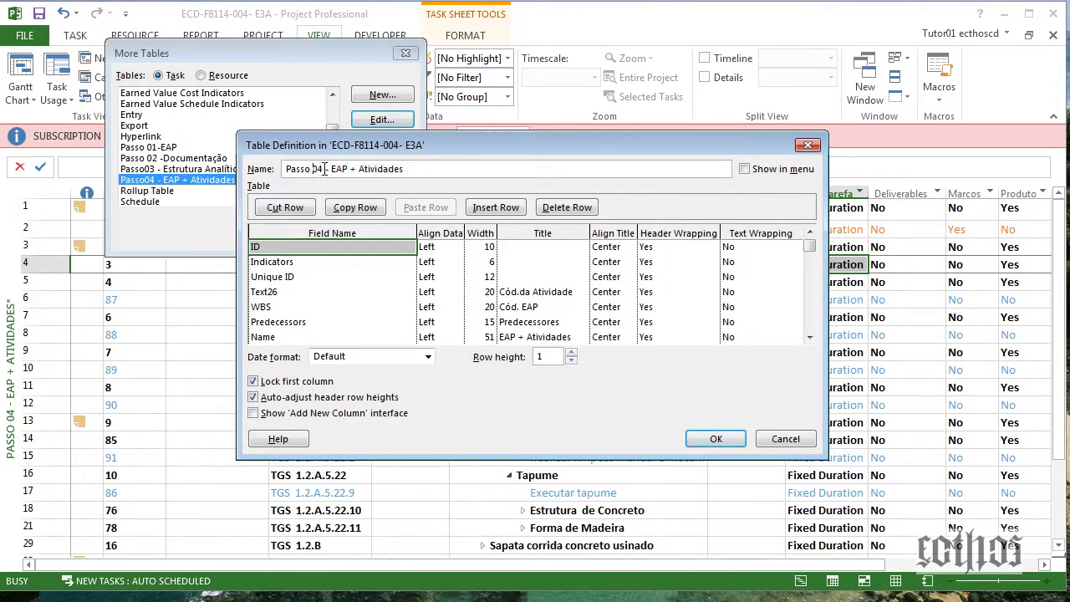
{"action": "left_click", "coordinate": [370, 290]}
{"action": "left_click", "coordinate": [404, 289]}
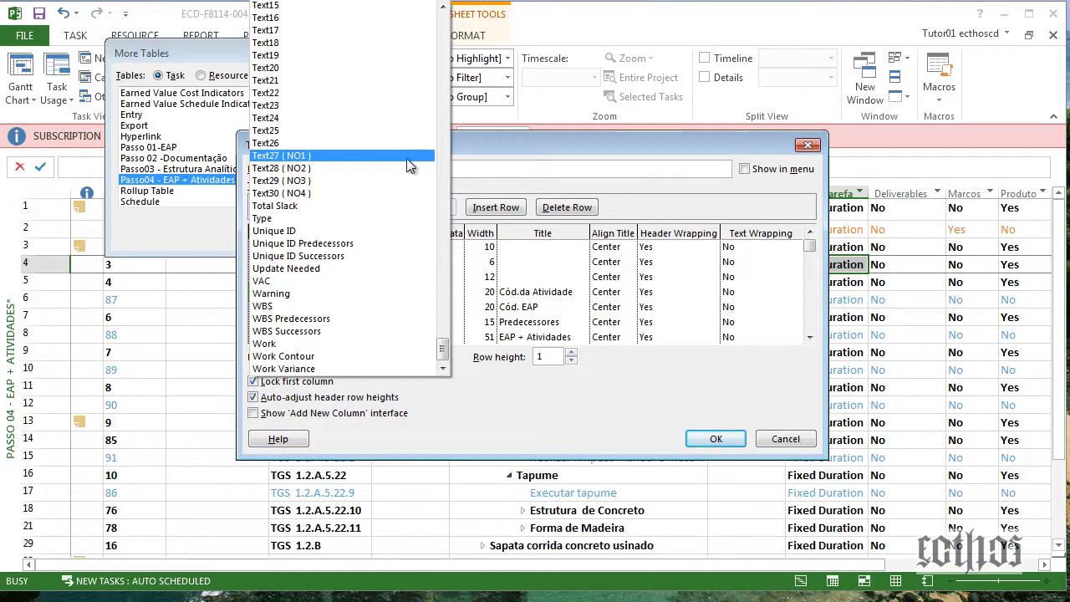
{"action": "key", "text": "Escape"}
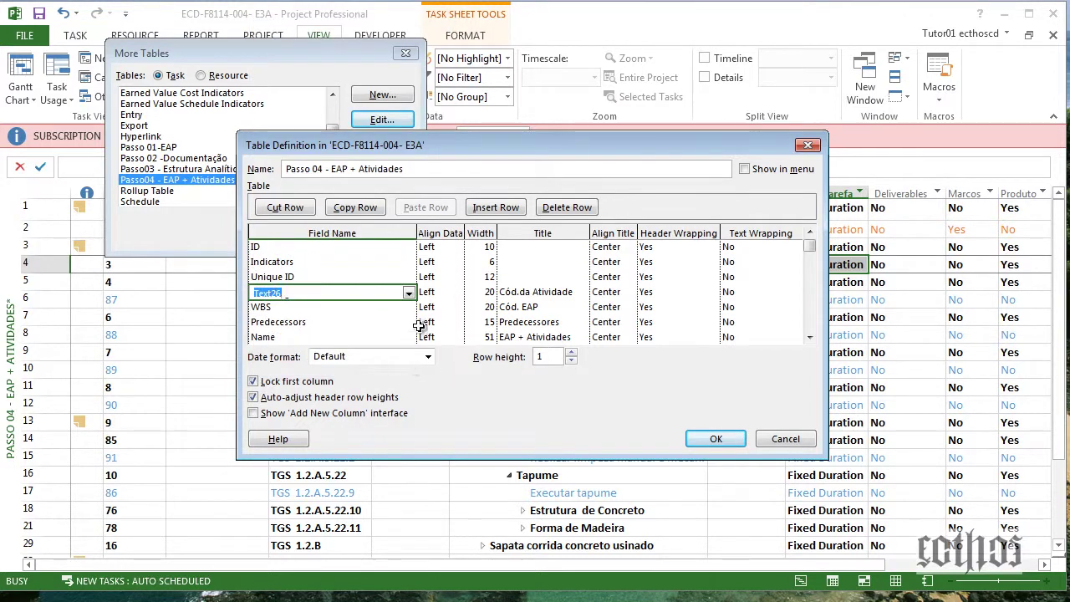
{"action": "left_click", "coordinate": [383, 307]}
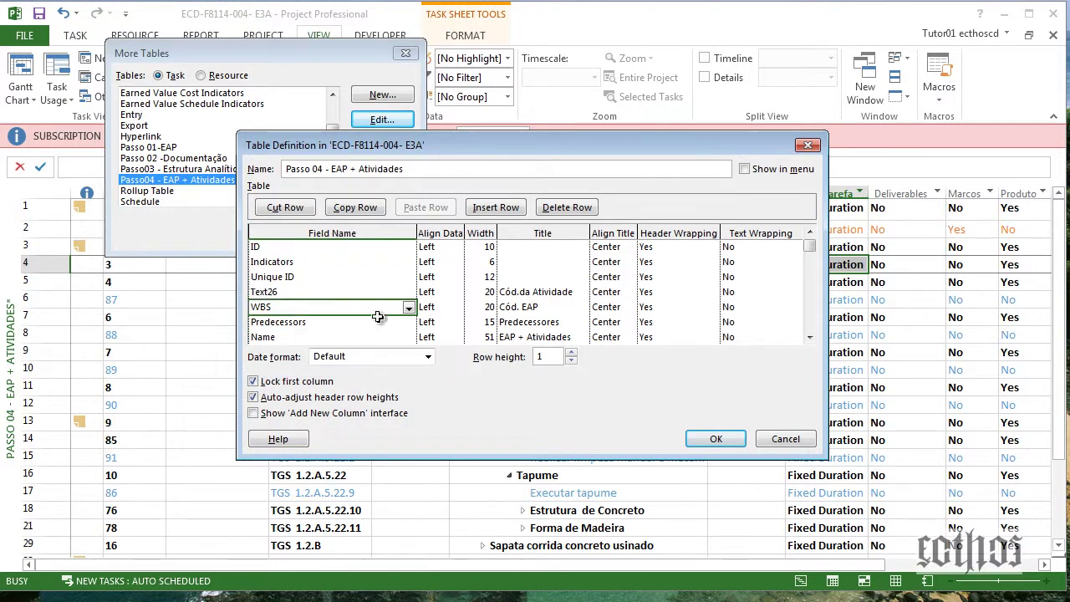
Add an Effort Driven field titled "Dirigida ao esforço" after the Contact row in the table definition.
{"action": "left_click", "coordinate": [810, 337]}
{"action": "left_click", "coordinate": [809, 337]}
{"action": "left_click", "coordinate": [809, 337]}
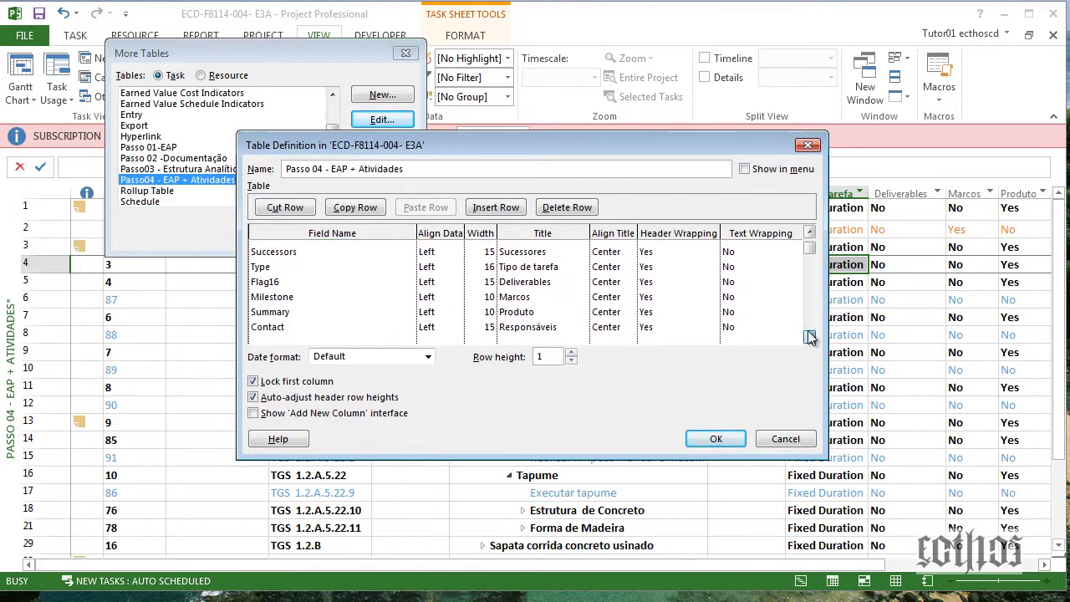
{"action": "left_click", "coordinate": [809, 337]}
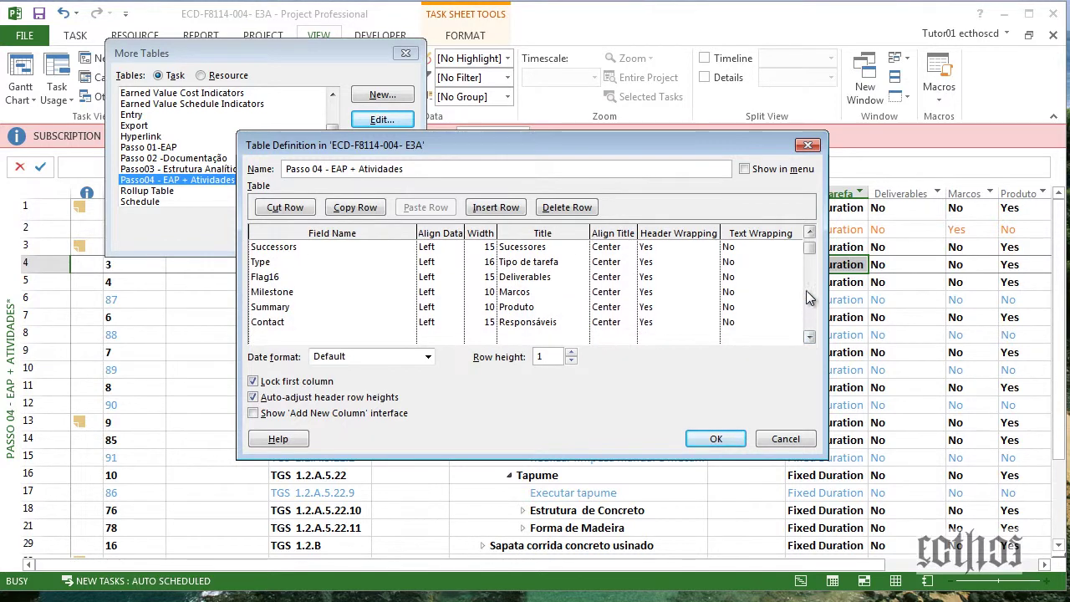
{"action": "left_click", "coordinate": [331, 334]}
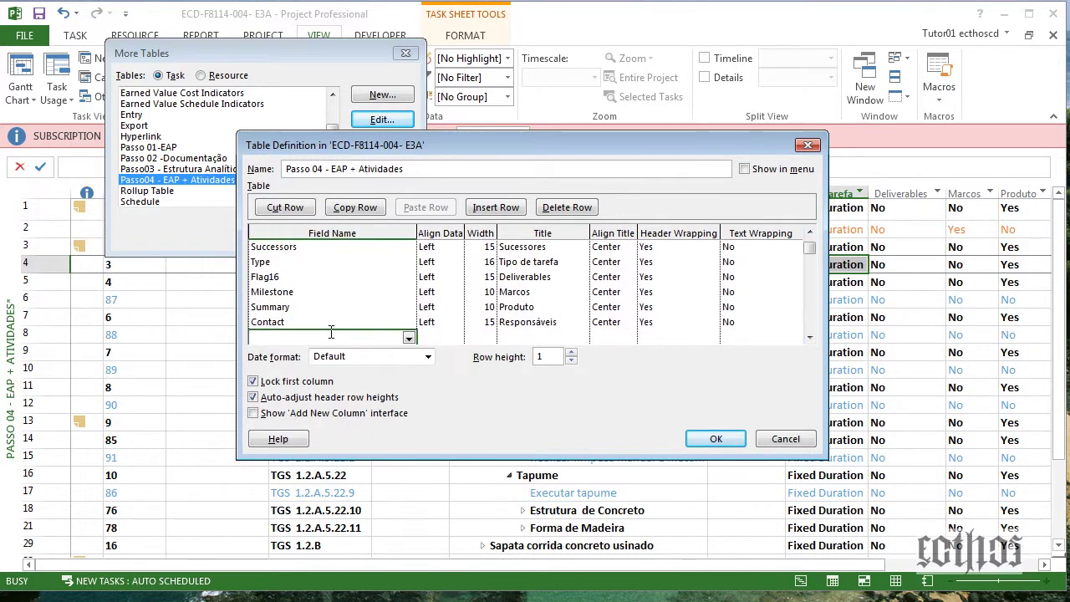
{"action": "type", "text": "Effort Driven"}
{"action": "key", "text": "Tab"}
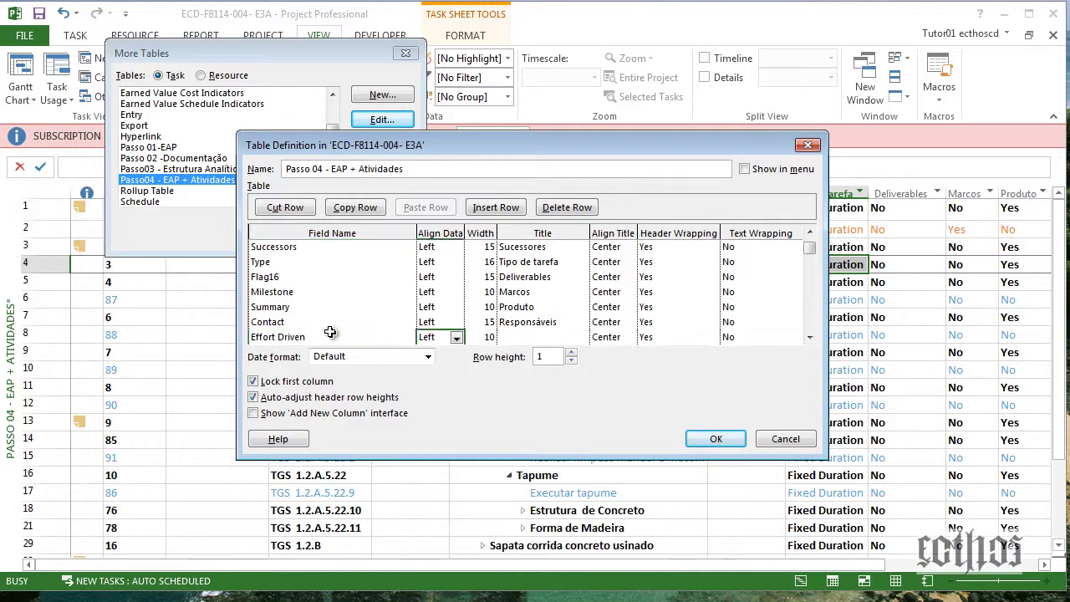
{"action": "key", "text": "Tab"}
{"action": "key", "text": "Tab"}
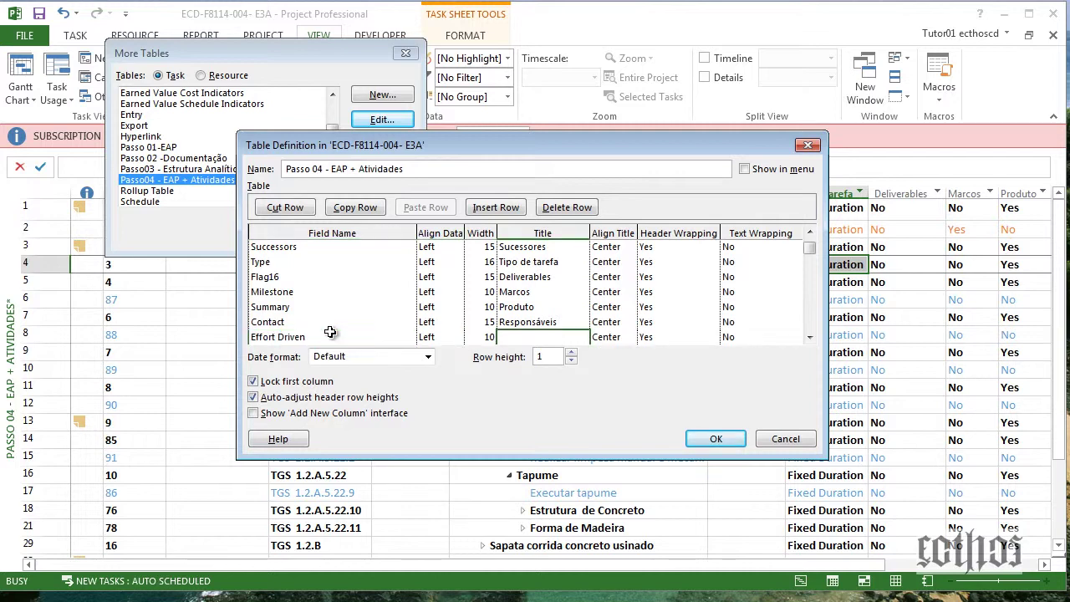
{"action": "type", "text": "Dirigida ao esforço"}
{"action": "key", "text": "Return"}
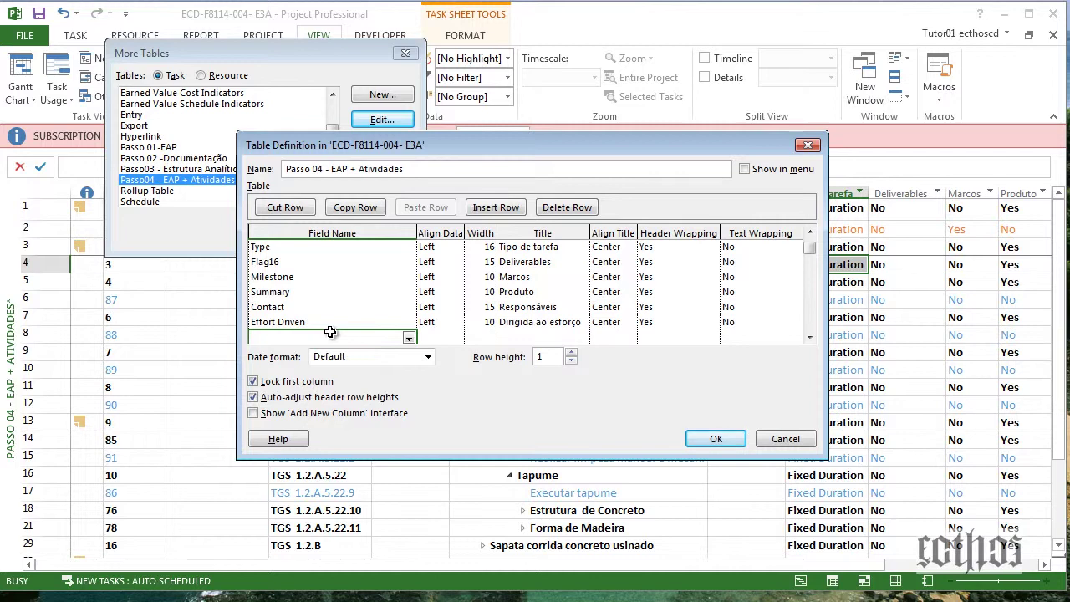
Switch to the untitled Notepad note, review the listed corrections for the Passo 04 table, and return to Project.
{"action": "key", "text": "alt+Tab"}
{"action": "key", "text": "alt+Tab"}
{"action": "key", "text": "alt+Tab"}
{"action": "key", "text": "alt+Tab"}
{"action": "key", "text": "alt+Tab"}
{"action": "key", "text": "alt+Tab"}
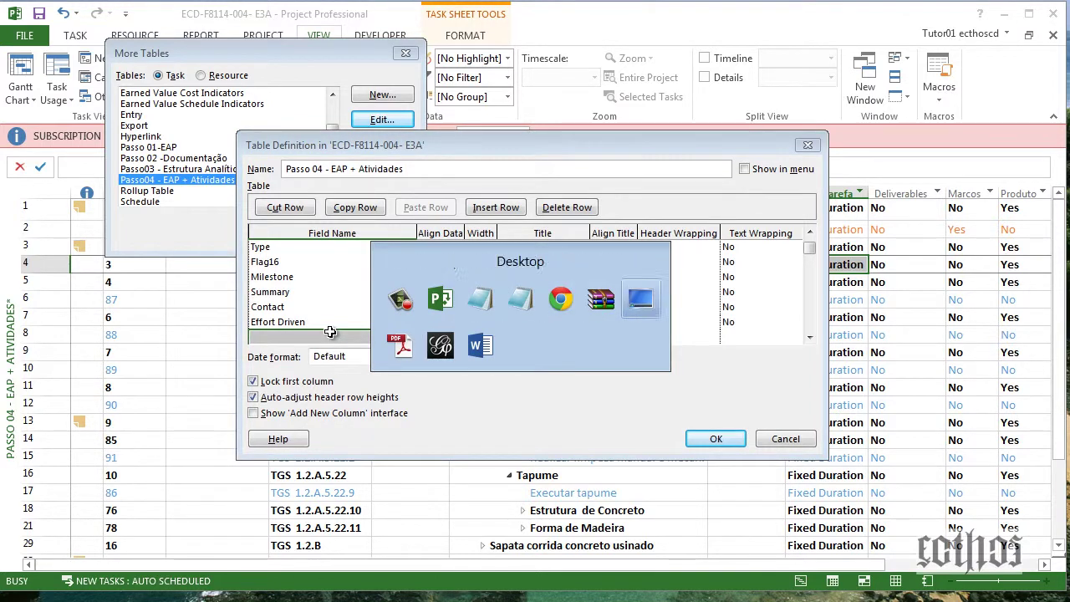
{"action": "key", "text": "alt+Tab"}
{"action": "key", "text": "alt+Tab"}
{"action": "key", "text": "alt+Tab"}
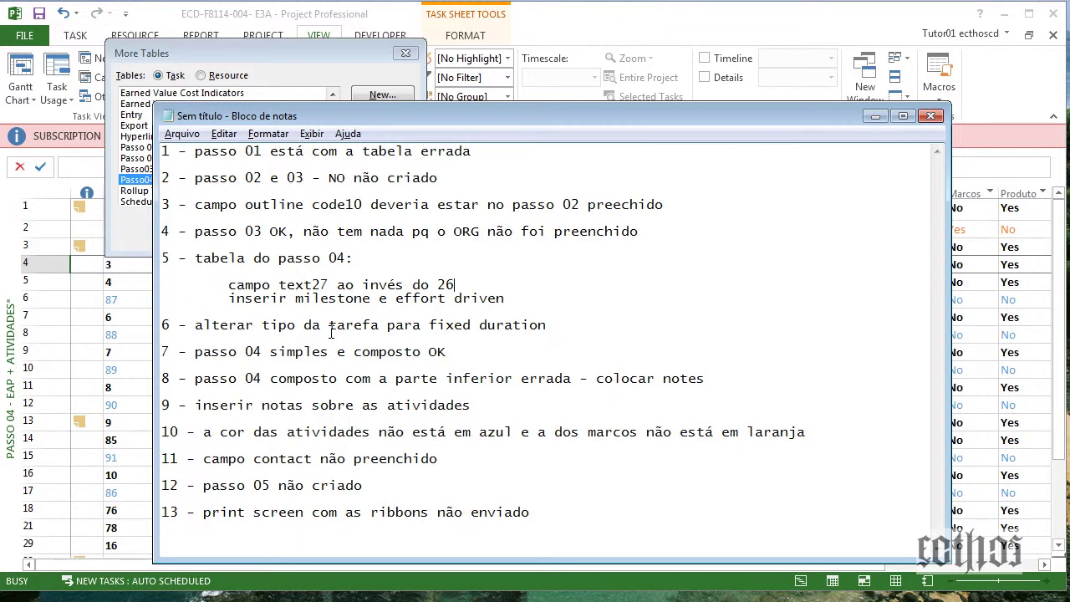
{"action": "key", "text": "alt"}
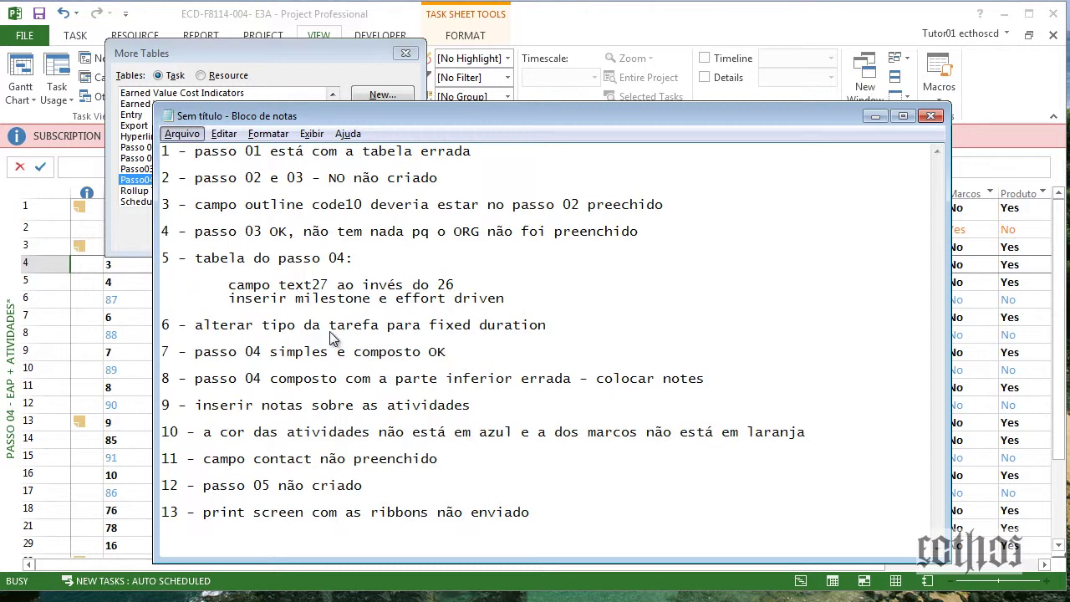
{"action": "key", "text": "alt+Tab"}
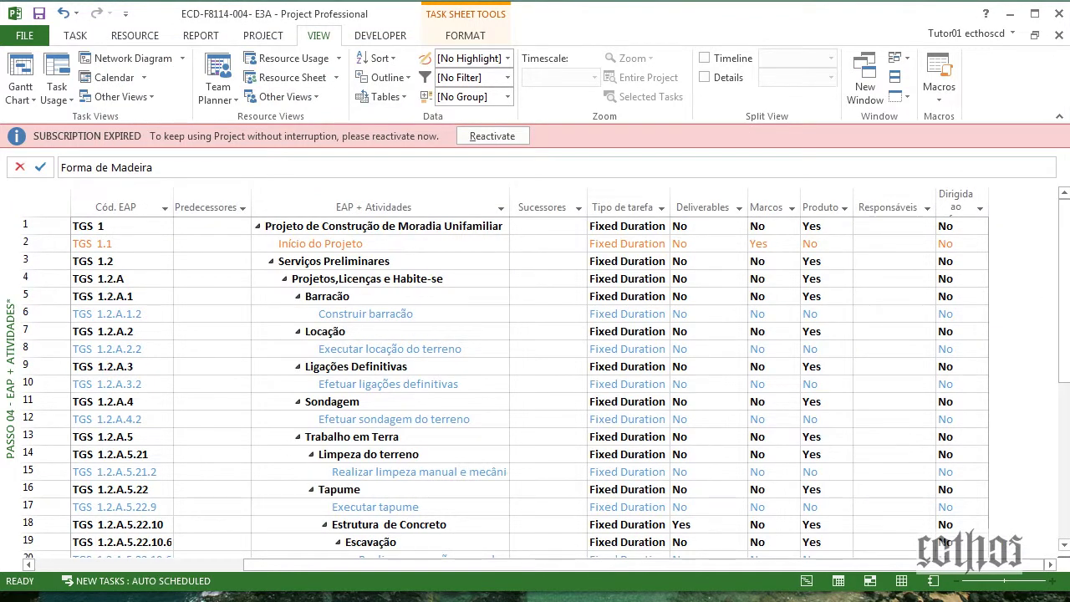
{"action": "left_click", "coordinate": [226, 577]}
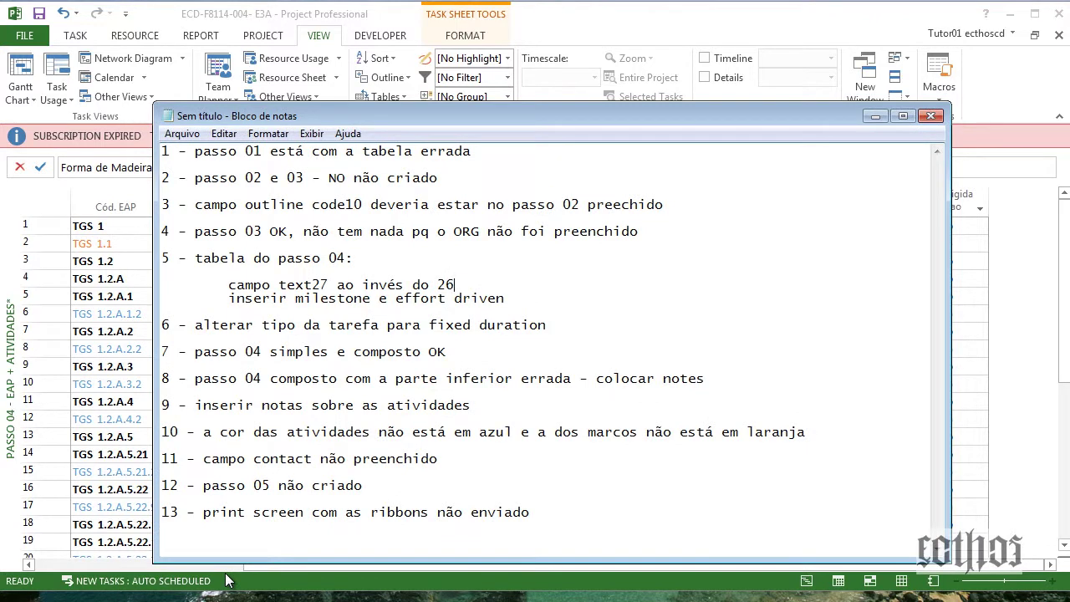
{"action": "left_click", "coordinate": [83, 472]}
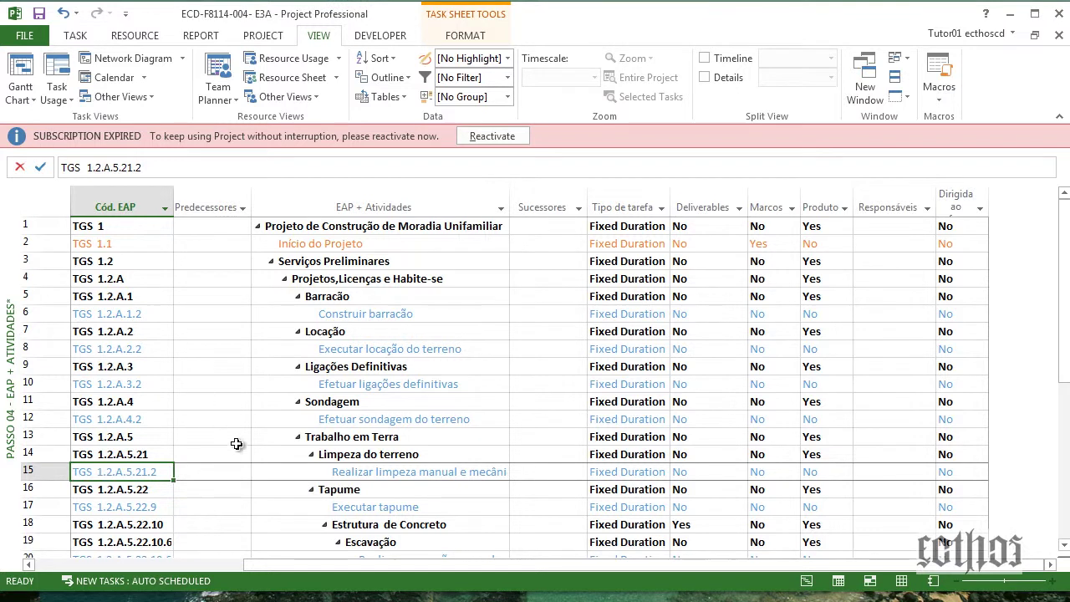
Bring up the seq_num_E3 note in Notepad, scroll to the next sequence number, and minimize the note.
{"action": "left_click", "coordinate": [192, 582]}
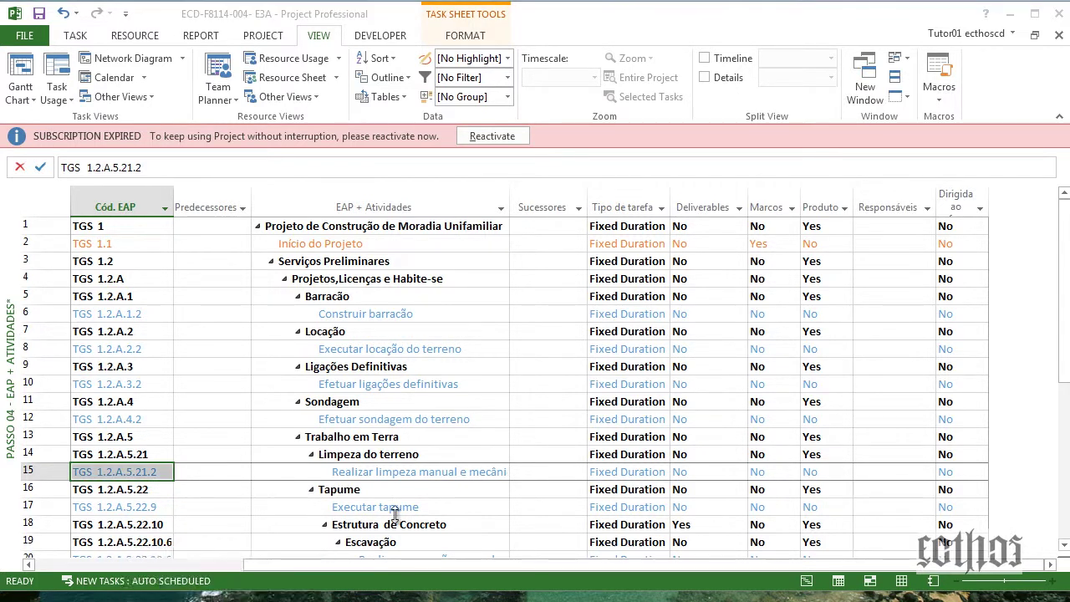
{"action": "left_click", "coordinate": [601, 332]}
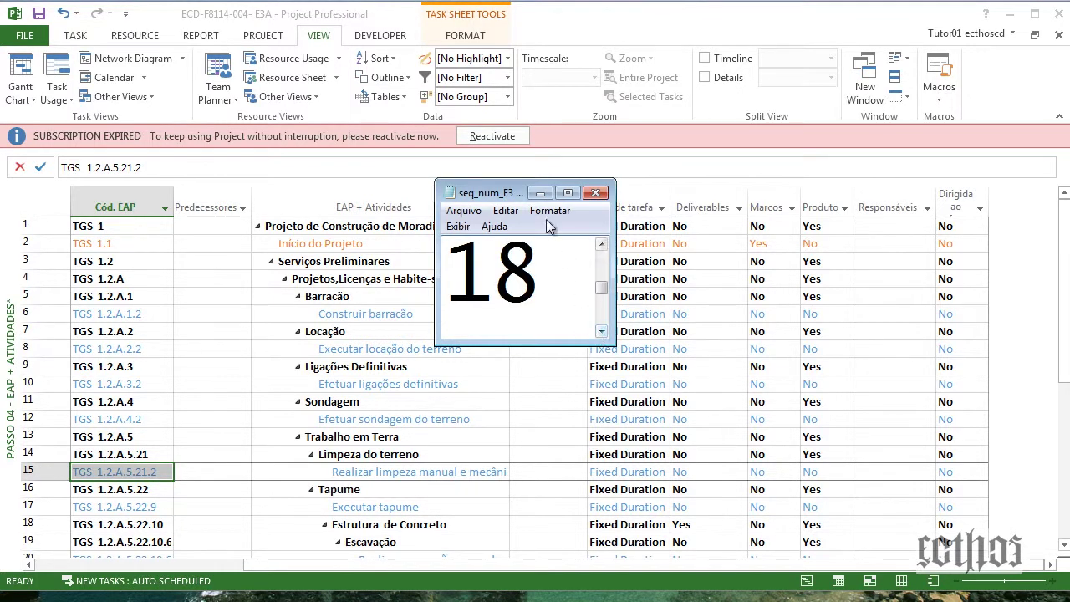
{"action": "left_click", "coordinate": [540, 193]}
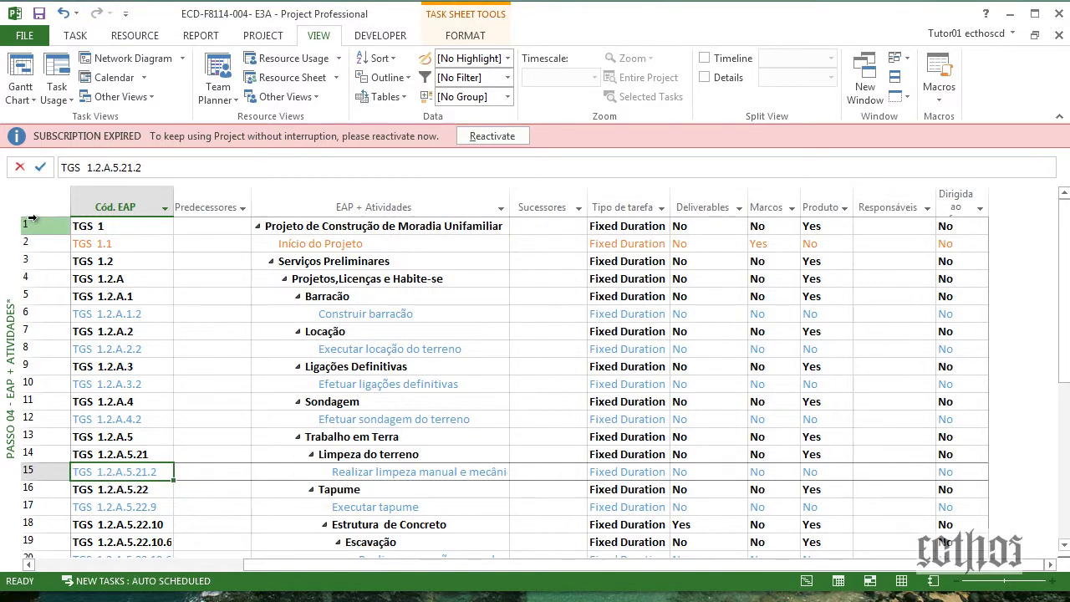
{"action": "right_click", "coordinate": [10, 244]}
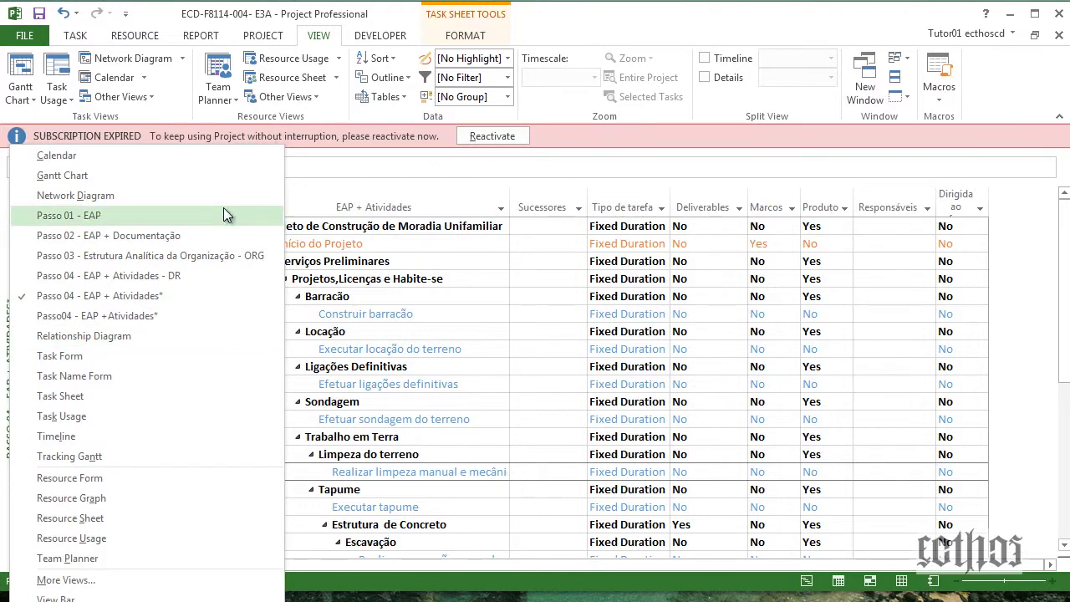
{"action": "key", "text": "Escape"}
{"action": "left_click", "coordinate": [147, 102]}
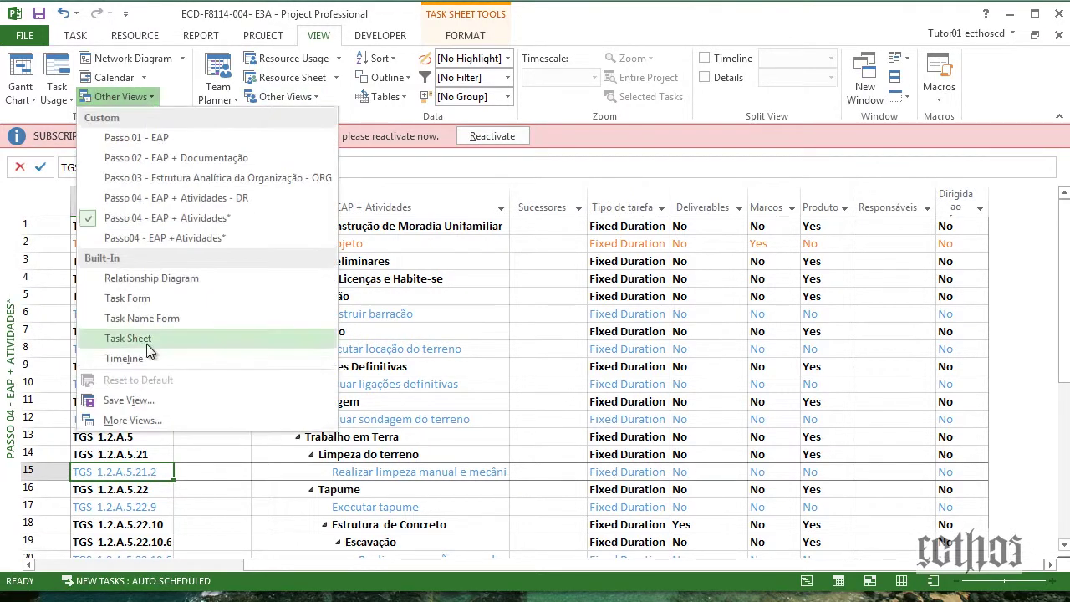
{"action": "left_click", "coordinate": [137, 413]}
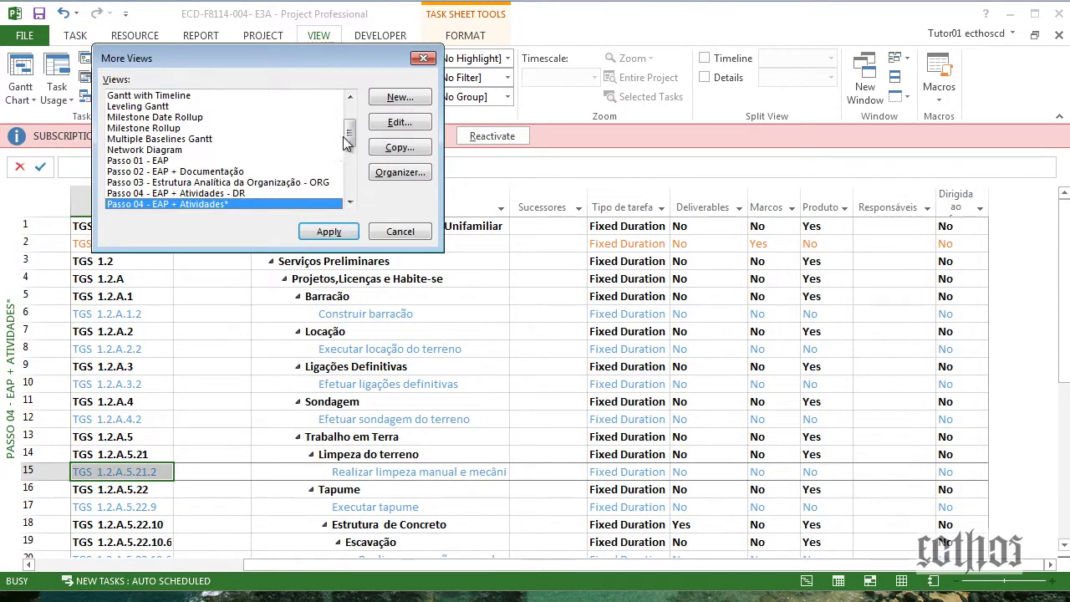
{"action": "left_click_drag", "start_coordinate": [350, 133], "coordinate": [351, 189]}
{"action": "left_click", "coordinate": [383, 233]}
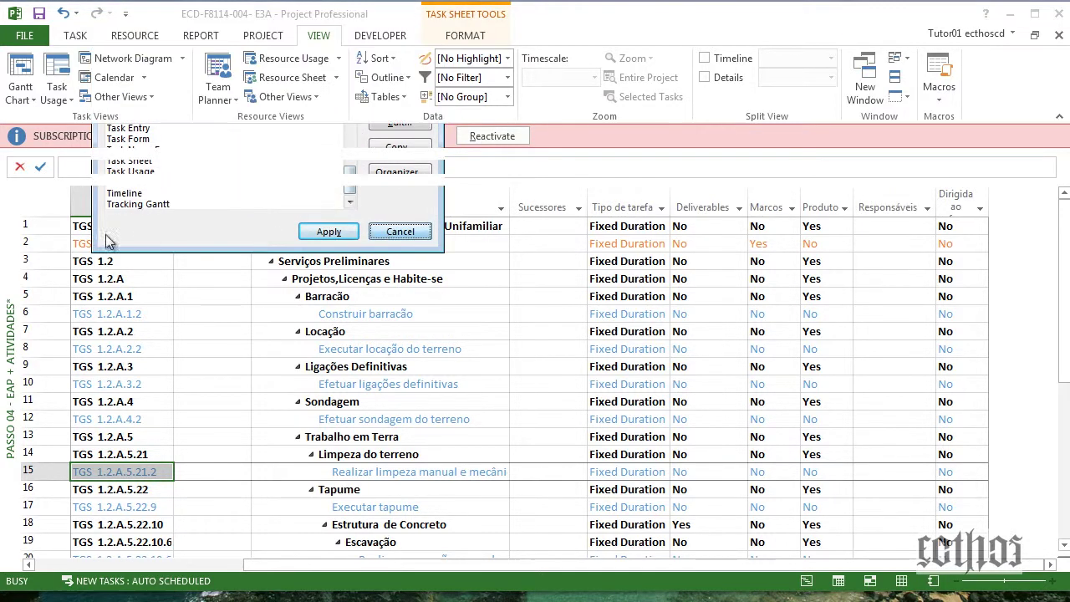
Switch to the Passo 04 - EAP + Atividades - DR view and go to the empty row below Encerramento do Projeto.
{"action": "right_click", "coordinate": [21, 251]}
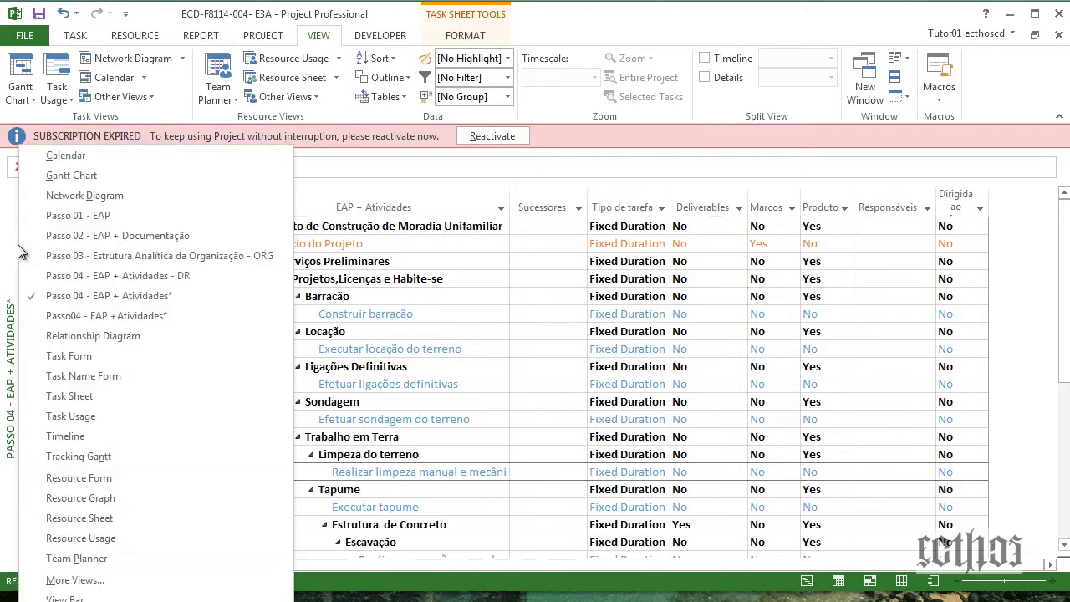
{"action": "left_click", "coordinate": [72, 277]}
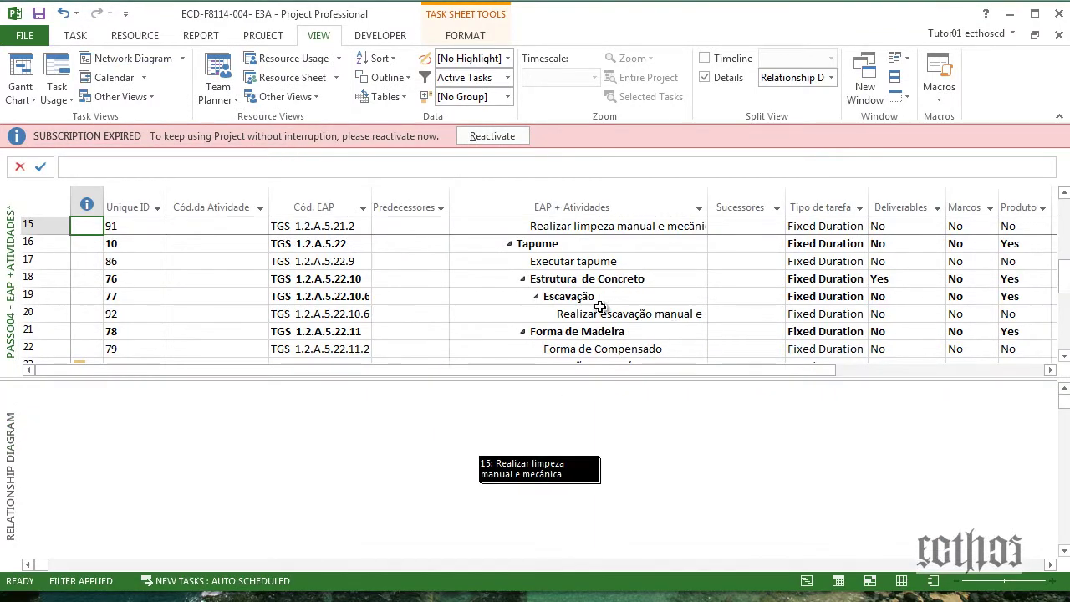
{"action": "left_click", "coordinate": [608, 279]}
{"action": "key", "text": "Up"}
{"action": "key", "text": "Down"}
{"action": "key", "text": "Down"}
{"action": "key", "text": "Down"}
{"action": "key", "text": "Down"}
{"action": "key", "text": "Down"}
{"action": "key", "text": "Down"}
{"action": "key", "text": "Down"}
{"action": "key", "text": "Down"}
{"action": "key", "text": "Down"}
{"action": "key", "text": "Down"}
{"action": "key", "text": "Down"}
{"action": "key", "text": "Down"}
{"action": "key", "text": "Down"}
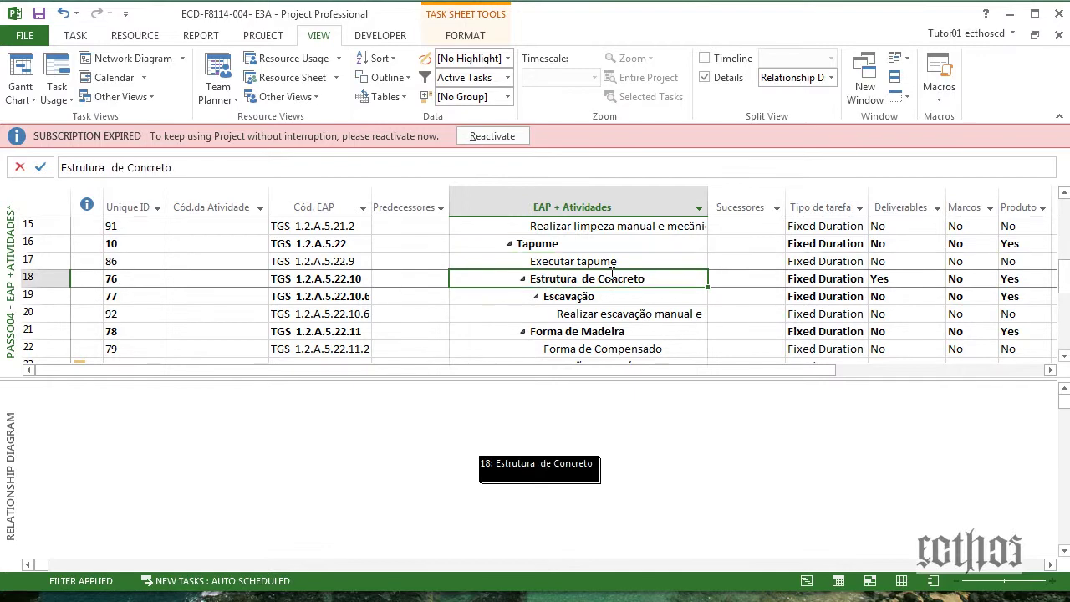
{"action": "key", "text": "Down"}
{"action": "key", "text": "Down"}
{"action": "key", "text": "Down"}
{"action": "key", "text": "Down"}
{"action": "key", "text": "Down"}
{"action": "key", "text": "Down"}
{"action": "key", "text": "Down"}
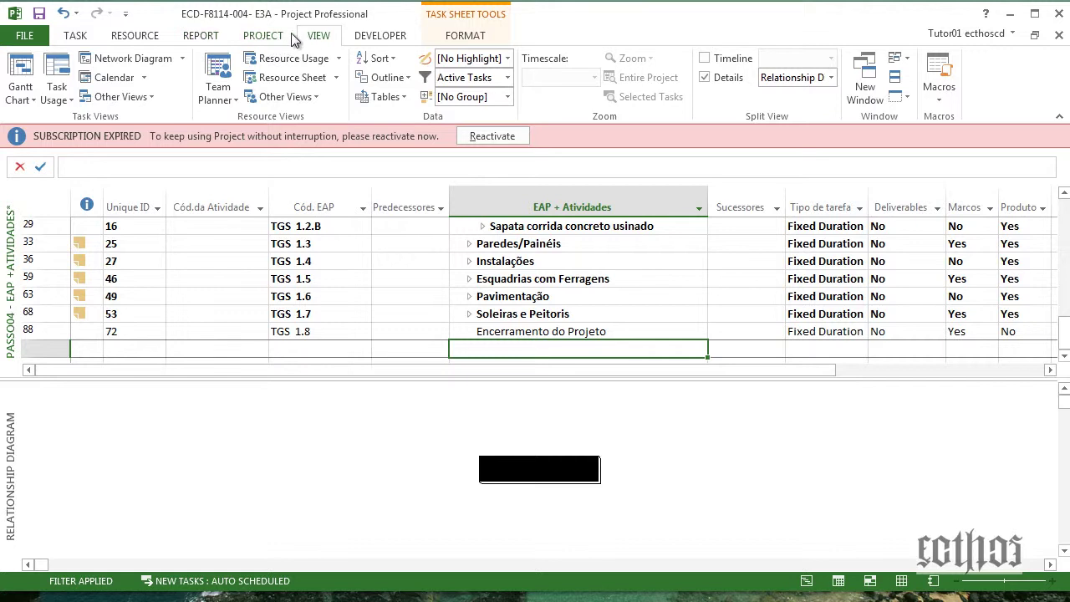
Expand the task outline in the upper sheet to show the hidden subtasks.
{"action": "left_click", "coordinate": [77, 36]}
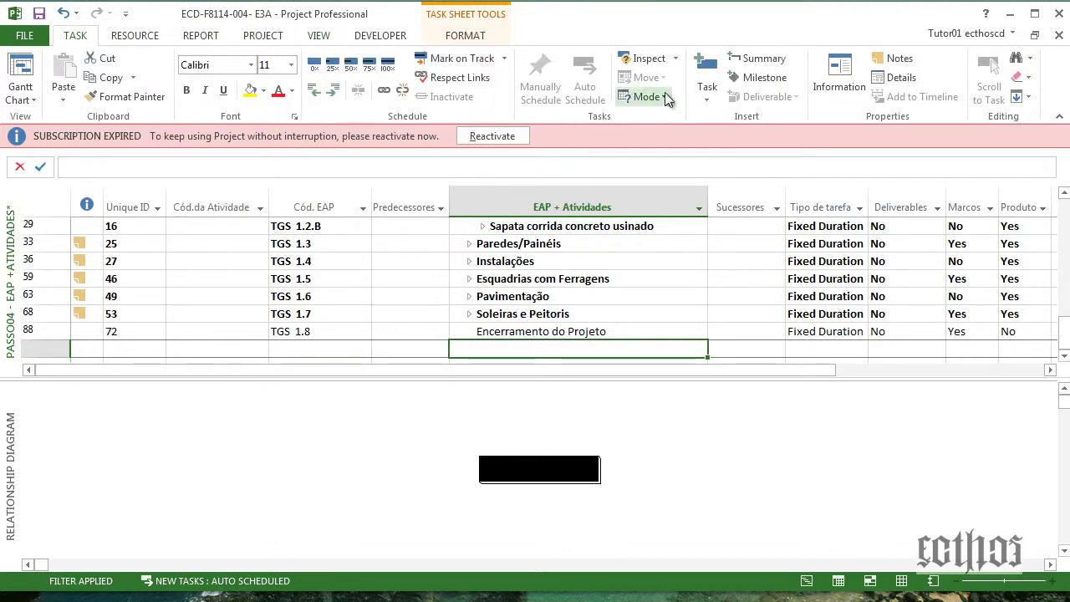
{"action": "left_click", "coordinate": [321, 37]}
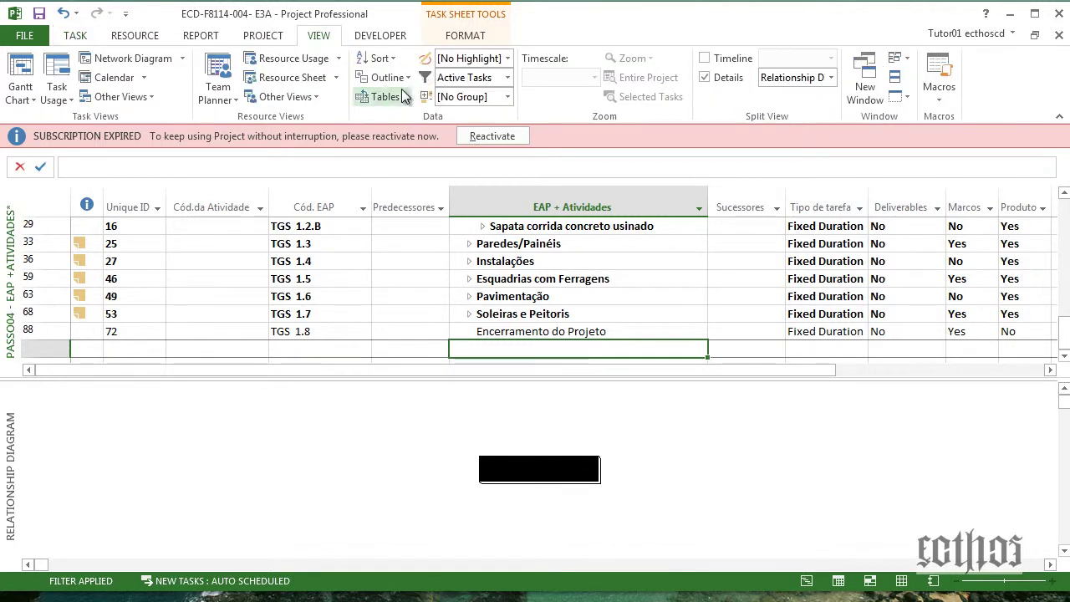
{"action": "left_click", "coordinate": [392, 78]}
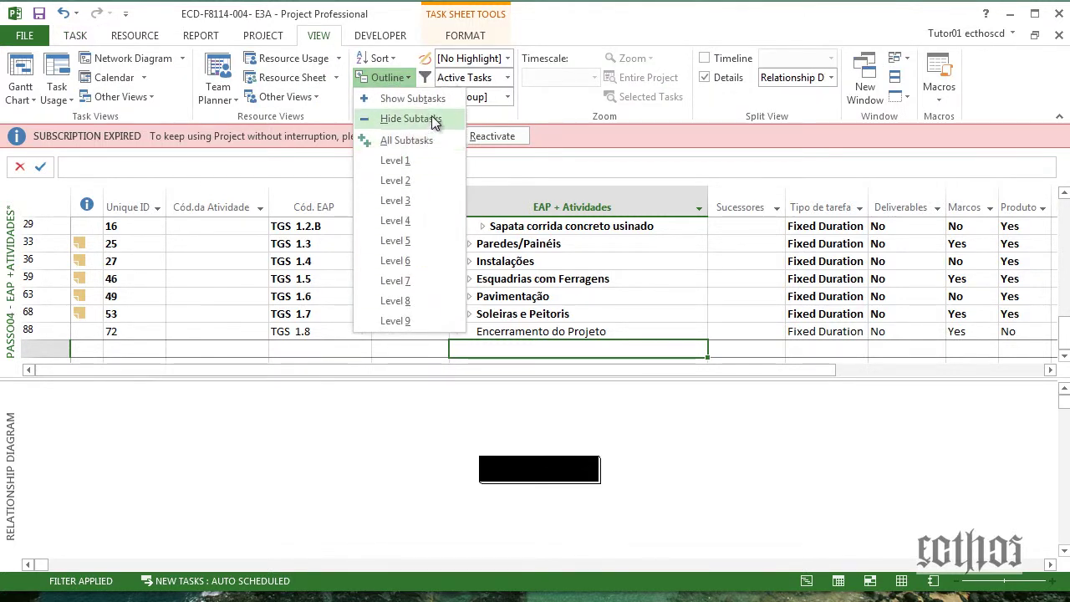
{"action": "left_click", "coordinate": [433, 107]}
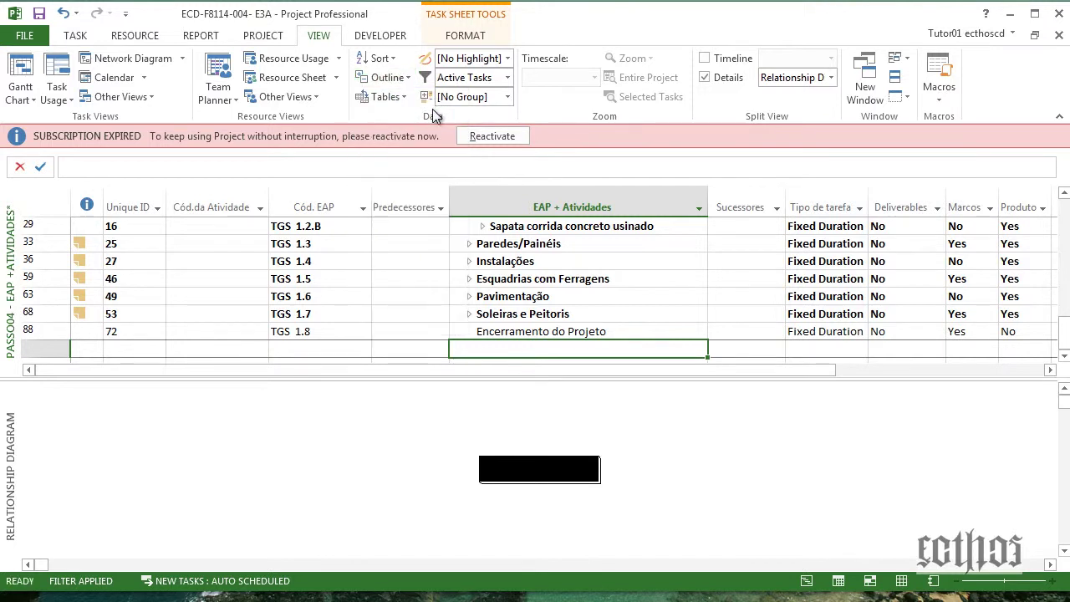
{"action": "left_click", "coordinate": [387, 77]}
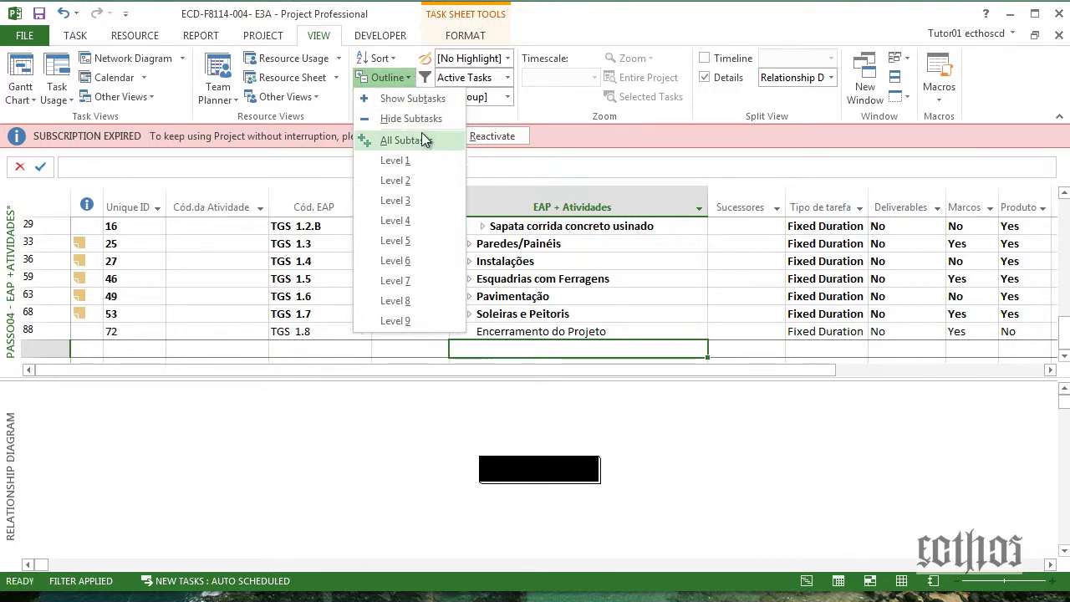